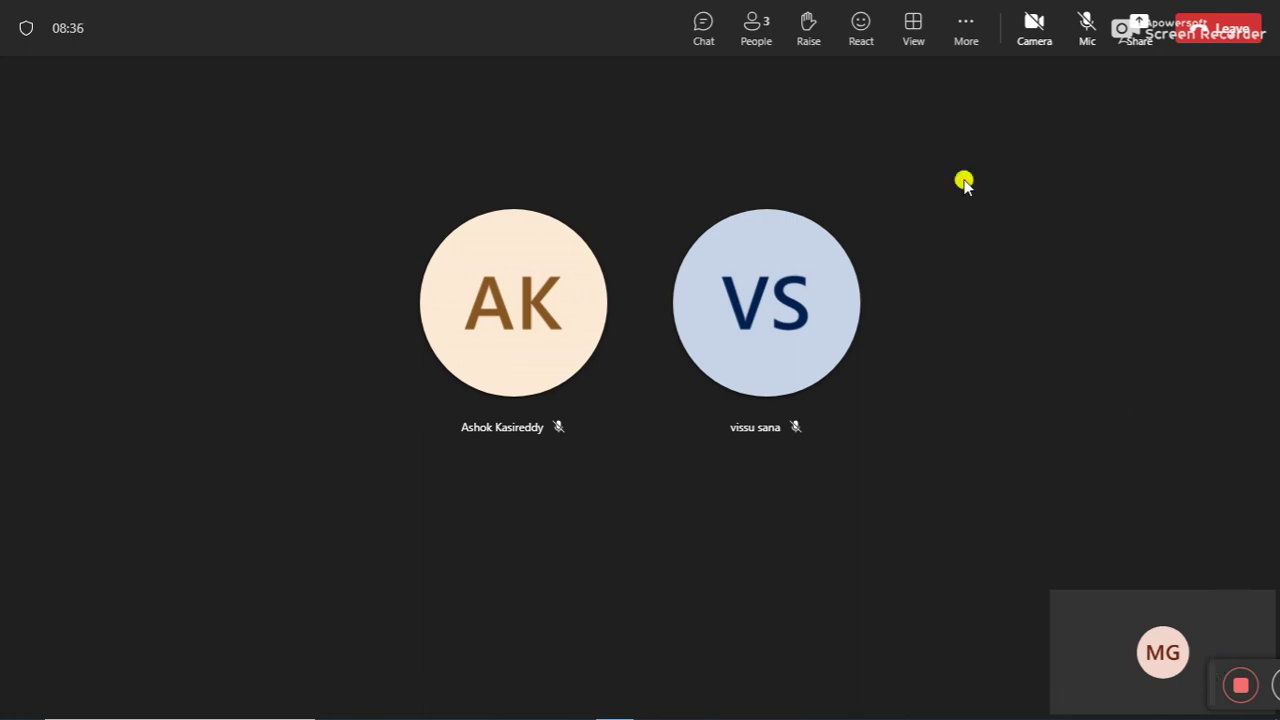
Open the Participants pane to list the three attendees, all muted.
click(750, 33)
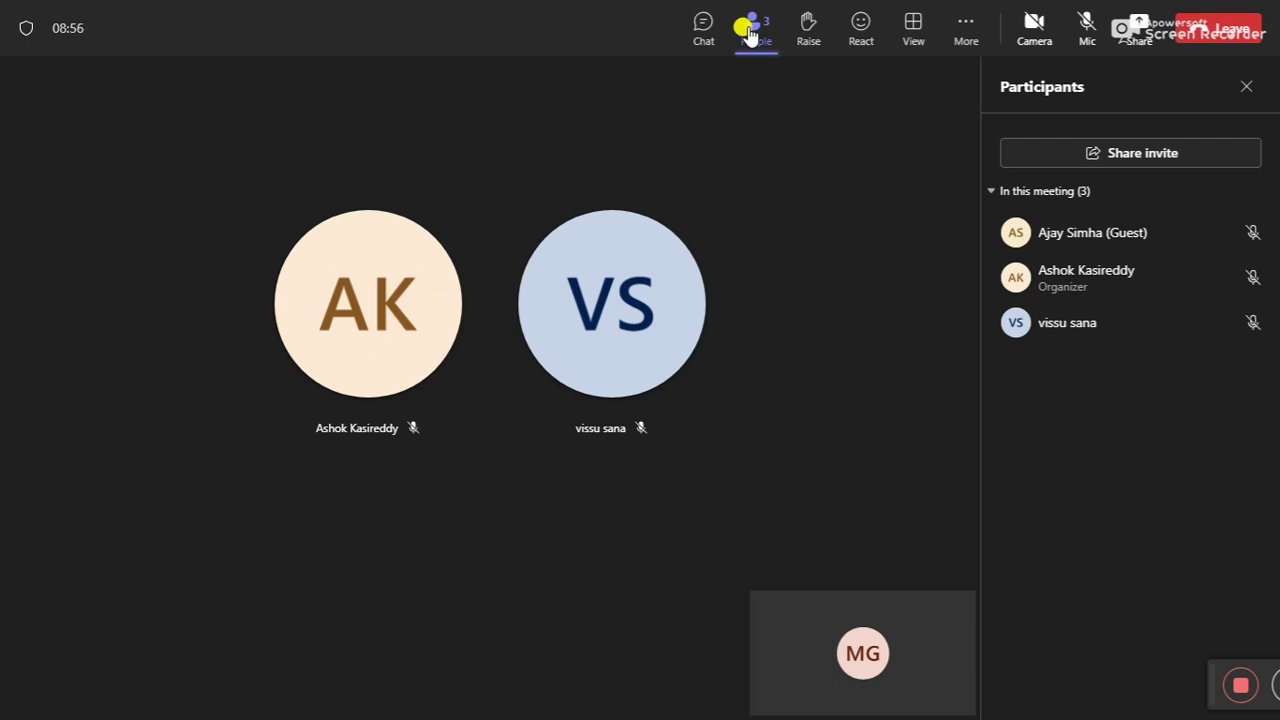
Hide the Participants pane so the two other attendees' tiles fill the stage.
click(748, 33)
click(748, 33)
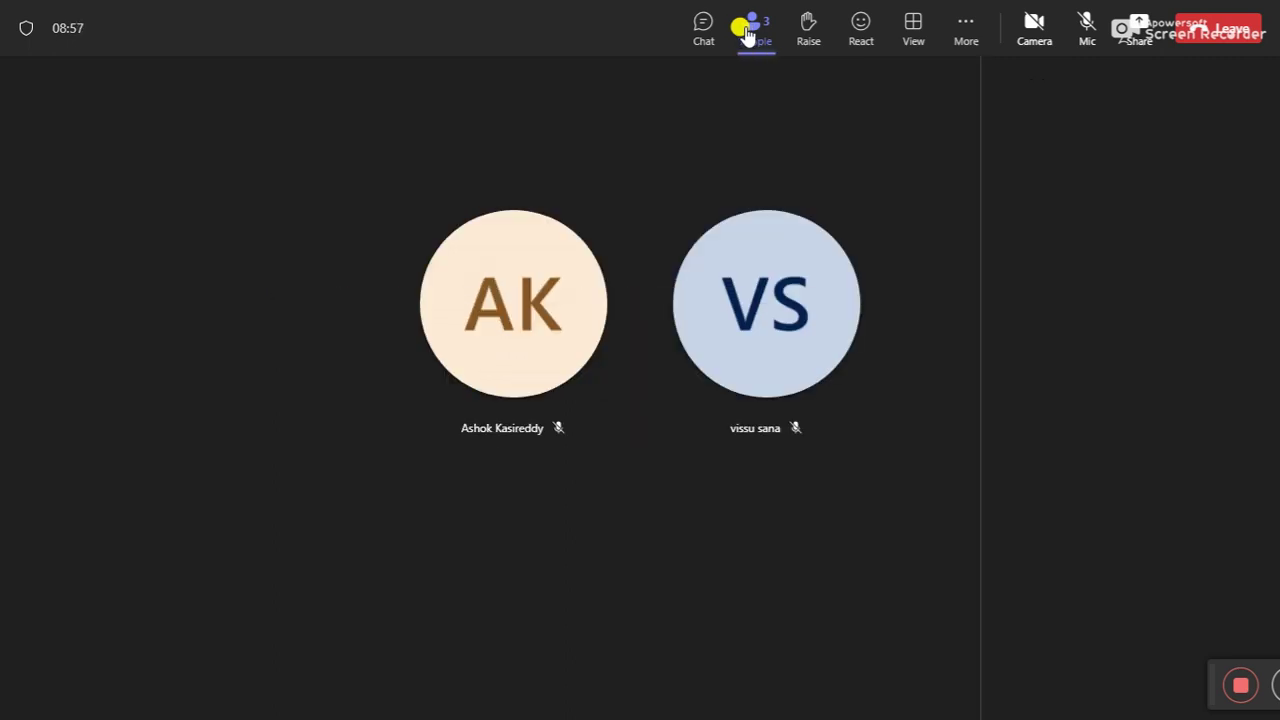
click(748, 33)
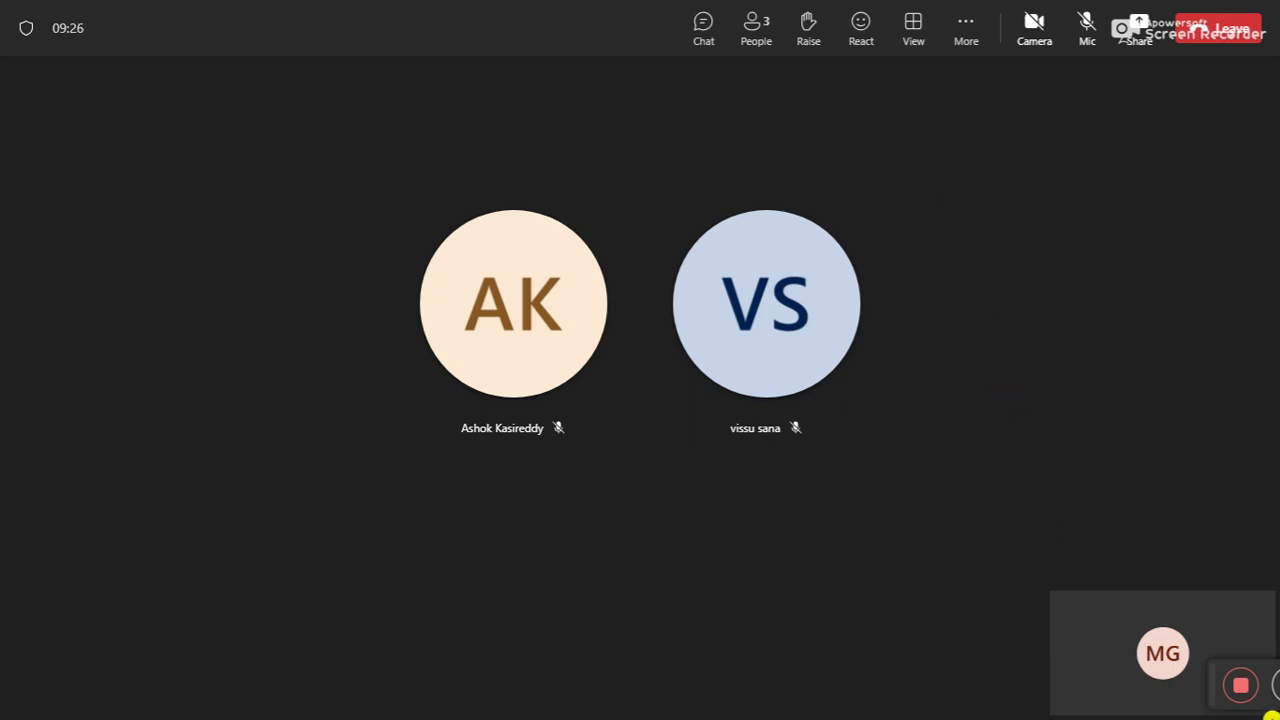
mouse_move(1206, 674)
mouse_down()
mouse_move(1181, 703)
mouse_move(1137, 695)
mouse_move(1201, 673)
mouse_up()
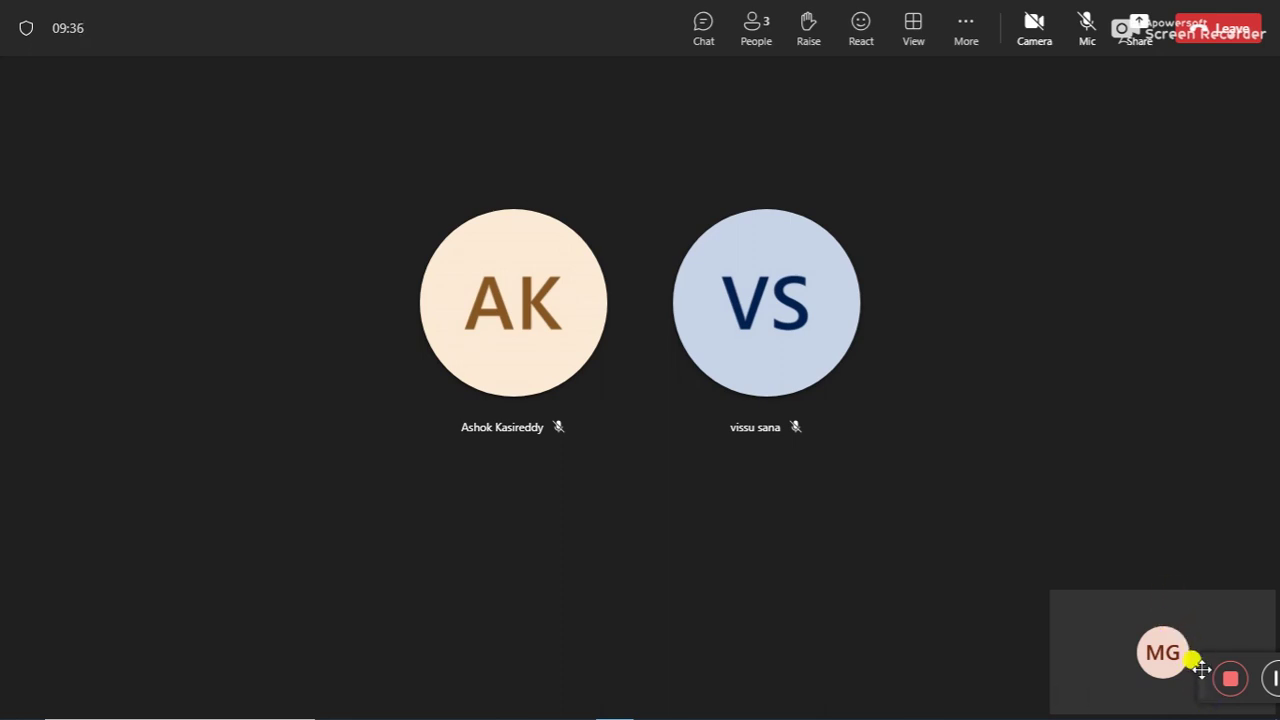
drag(1205, 675, 1272, 682)
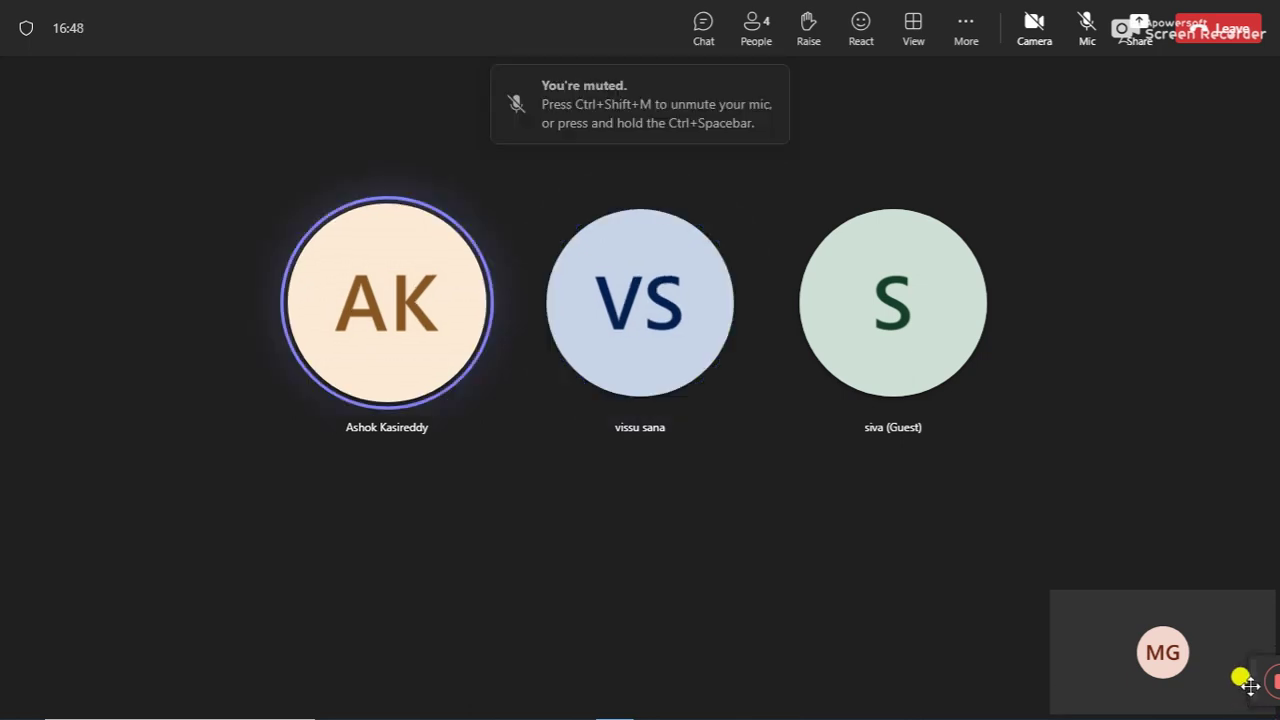
Adjust the meeting window while the guest starts sharing their Chrome screen.
mouse_move(1077, 689)
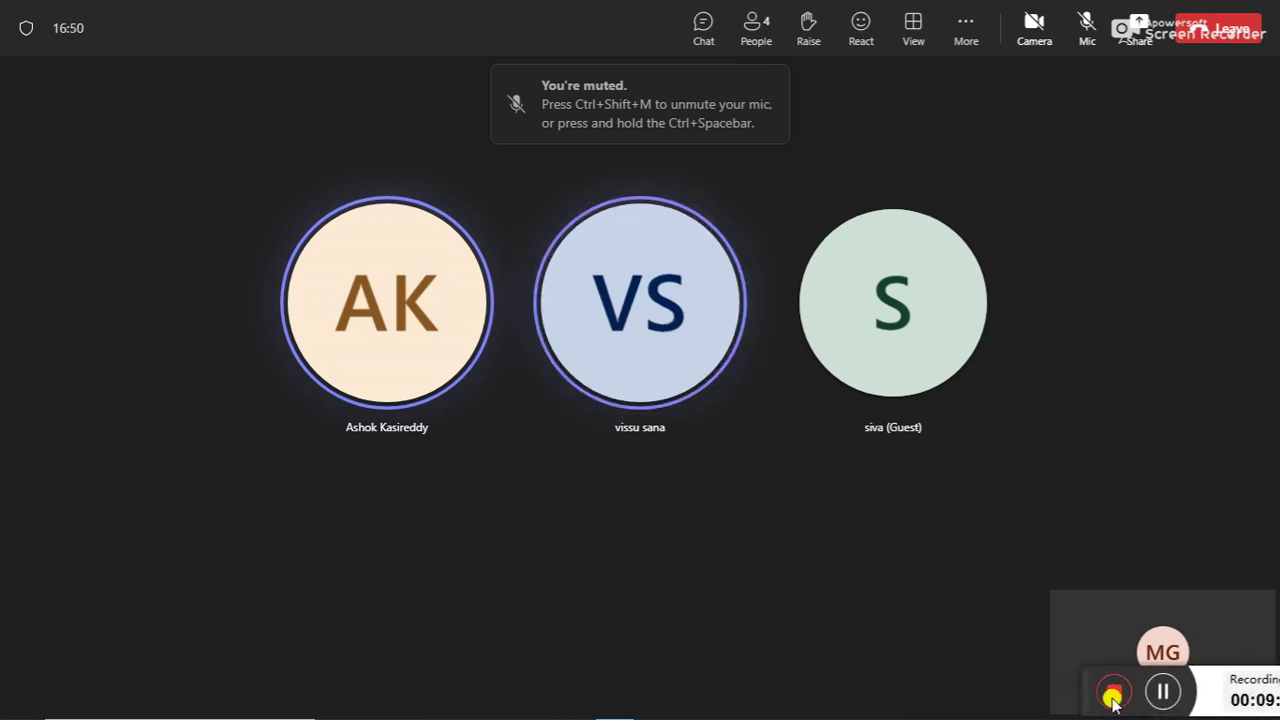
click(1166, 692)
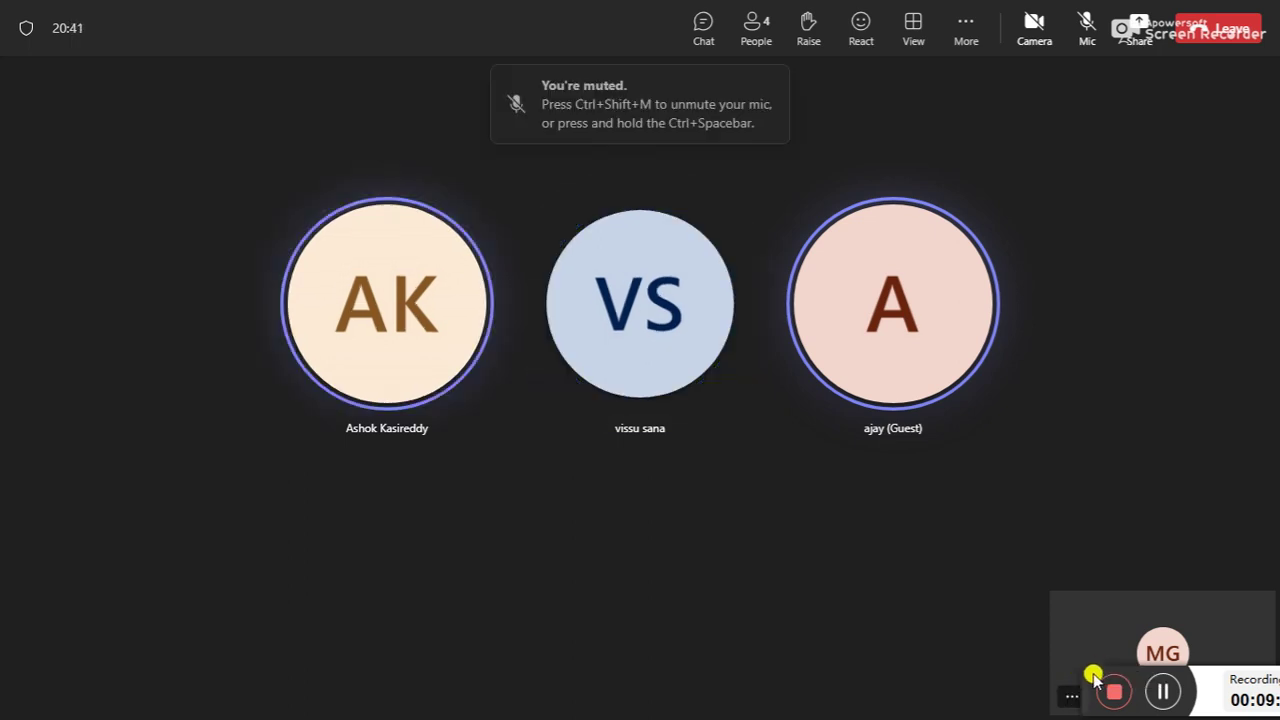
drag(1082, 680, 1248, 672)
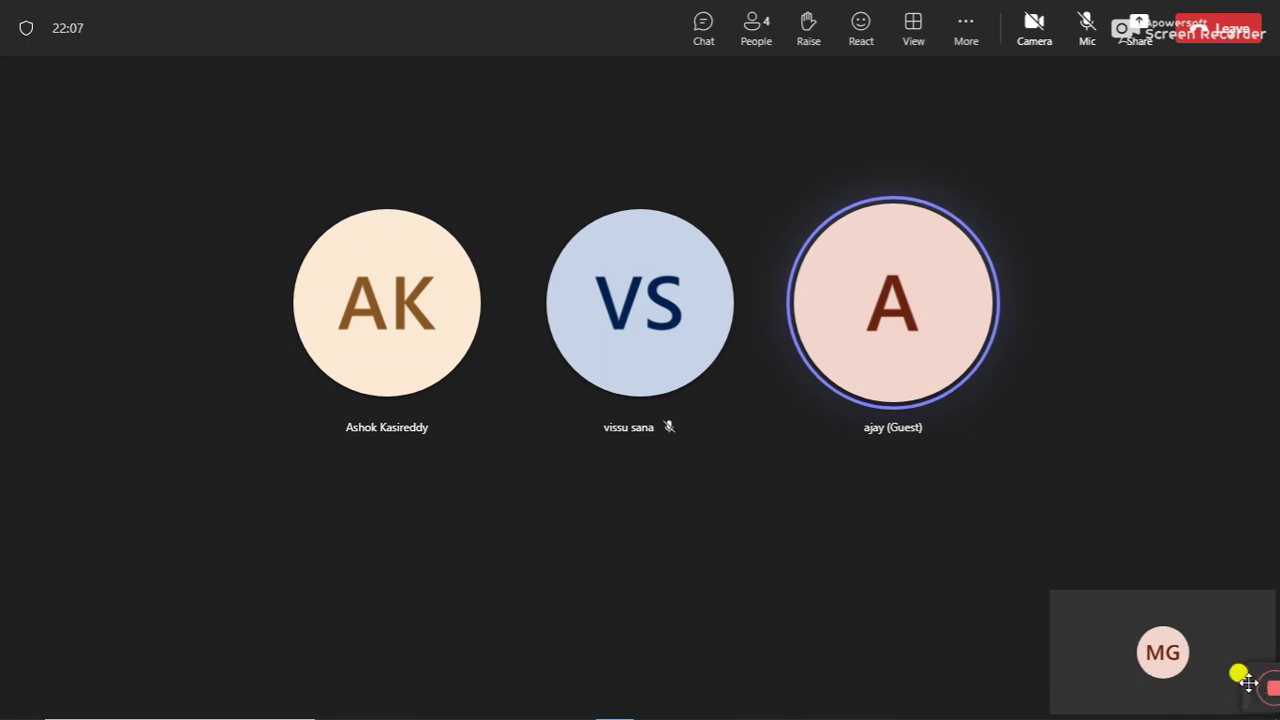
mouse_move(1130, 683)
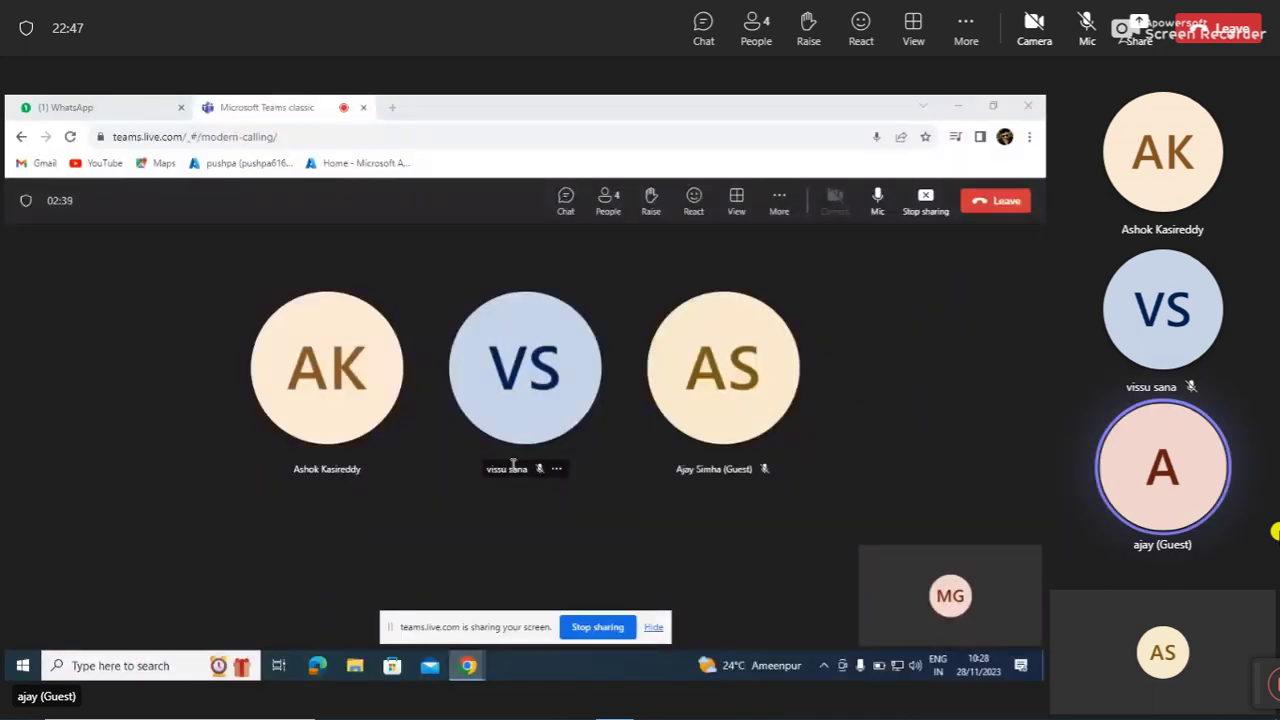
Load the Intune admin center home page in a new tab via the tenant bookmark.
click(392, 108)
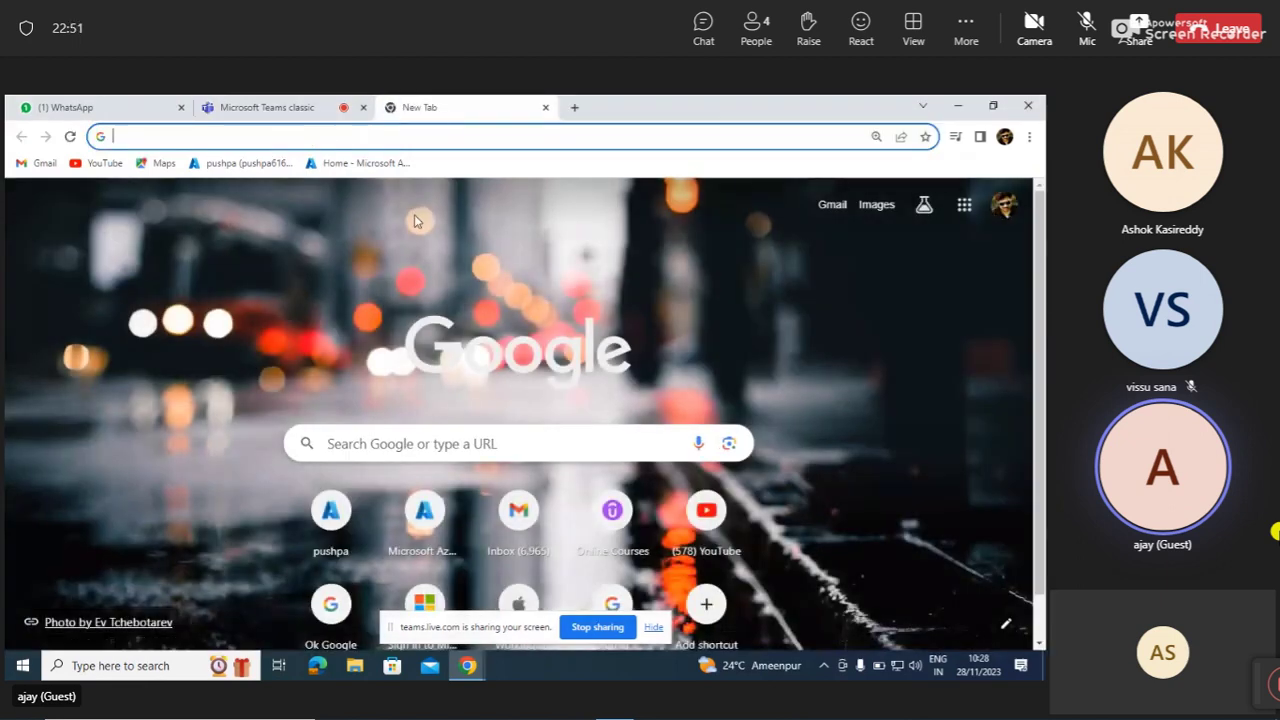
click(247, 164)
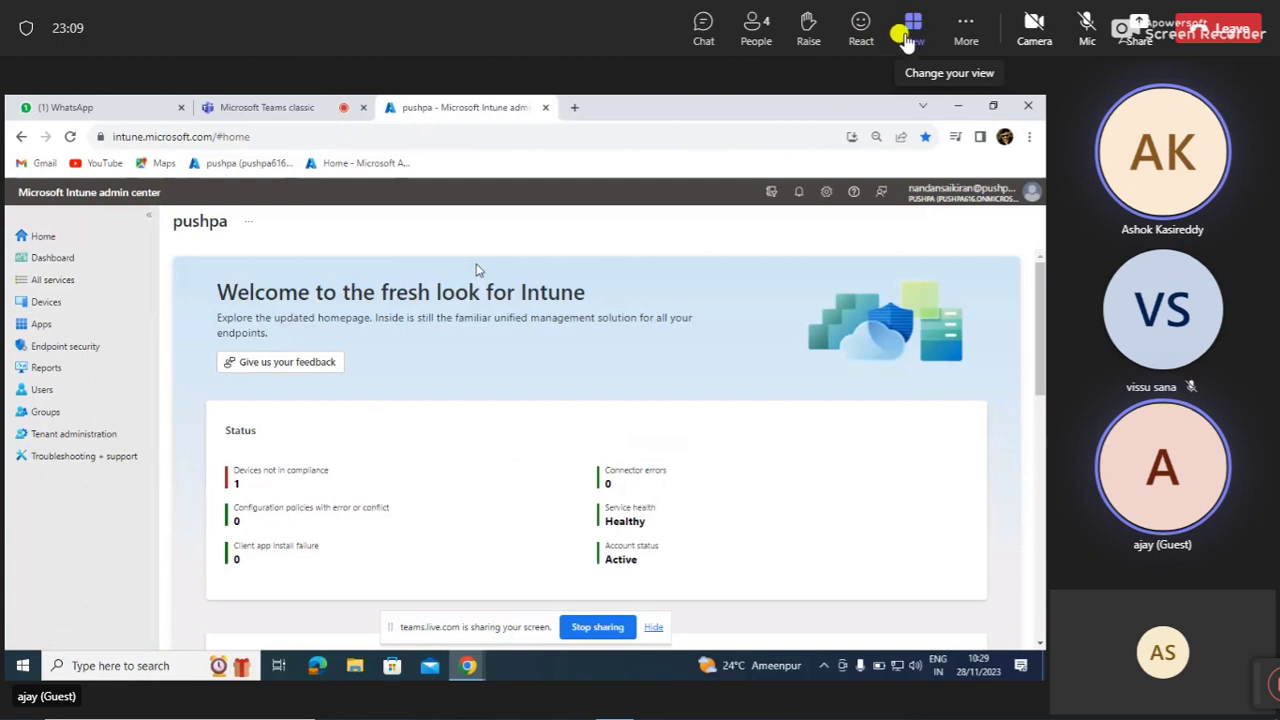
Switch the meeting view to Focus on content to enlarge the shared Intune screen.
click(911, 30)
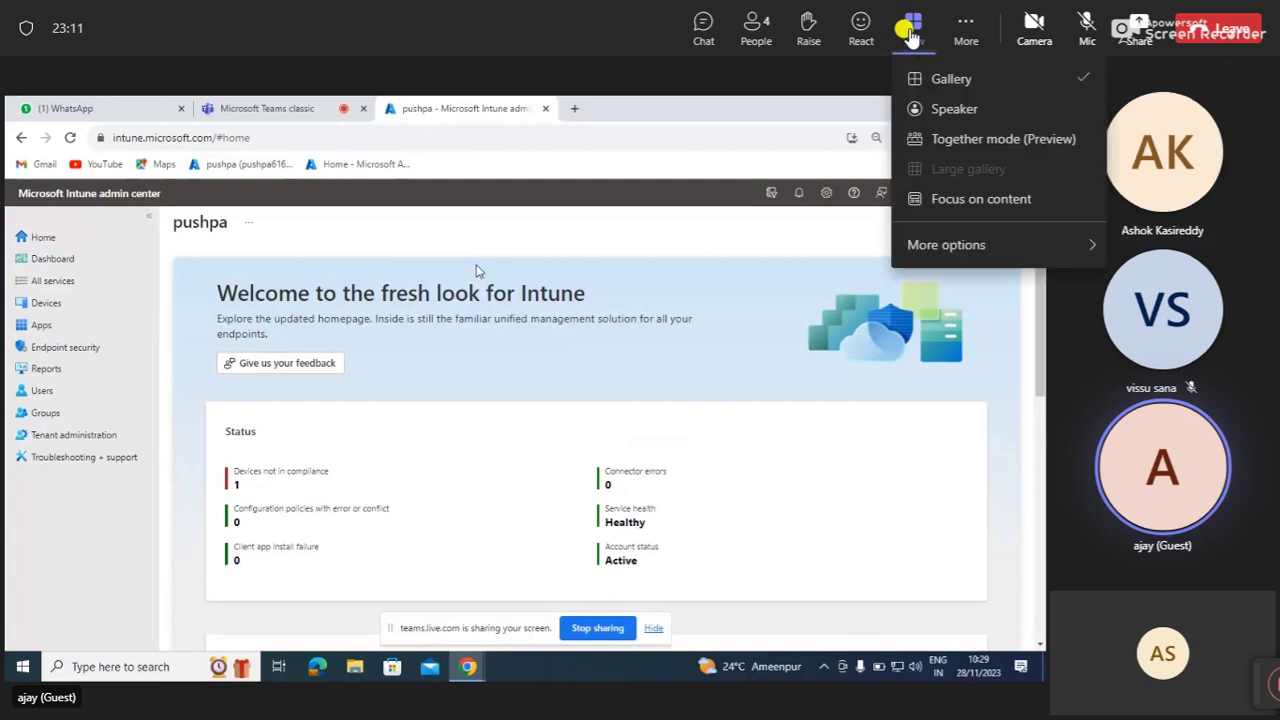
click(938, 205)
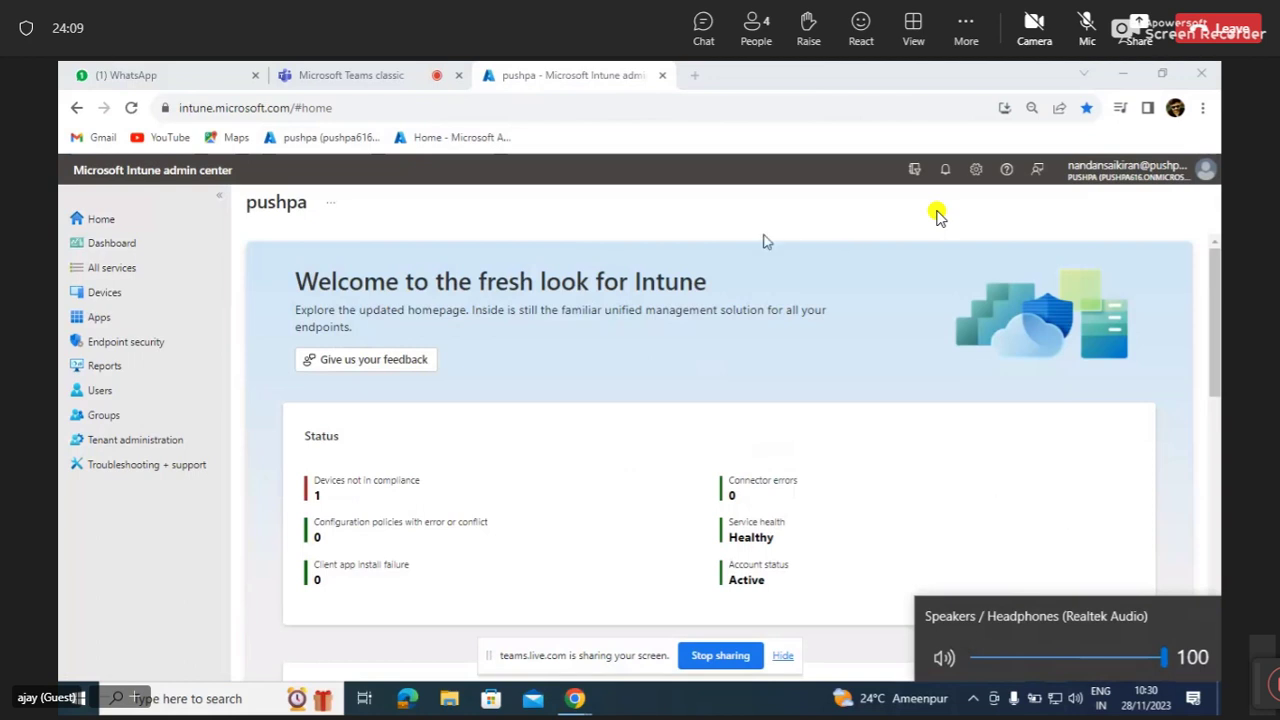
Navigate from Devices, via the Android overview and back, to the Windows Enroll devices page.
click(105, 293)
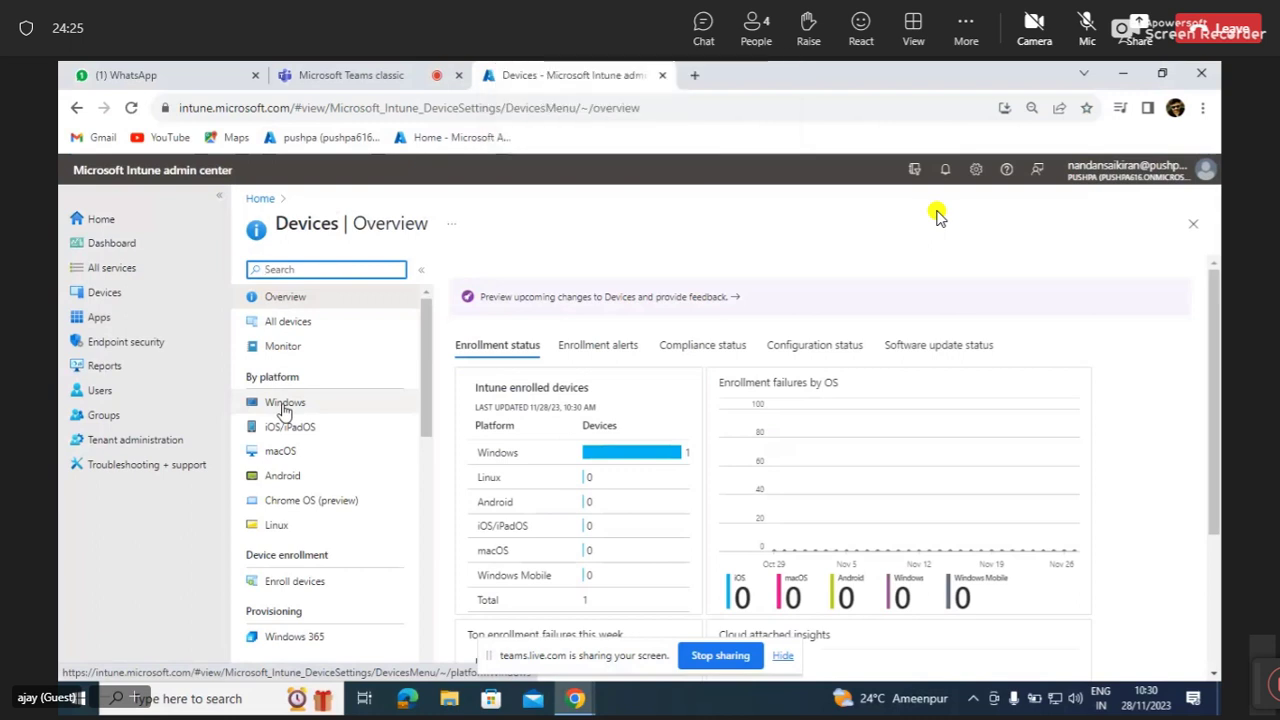
click(298, 476)
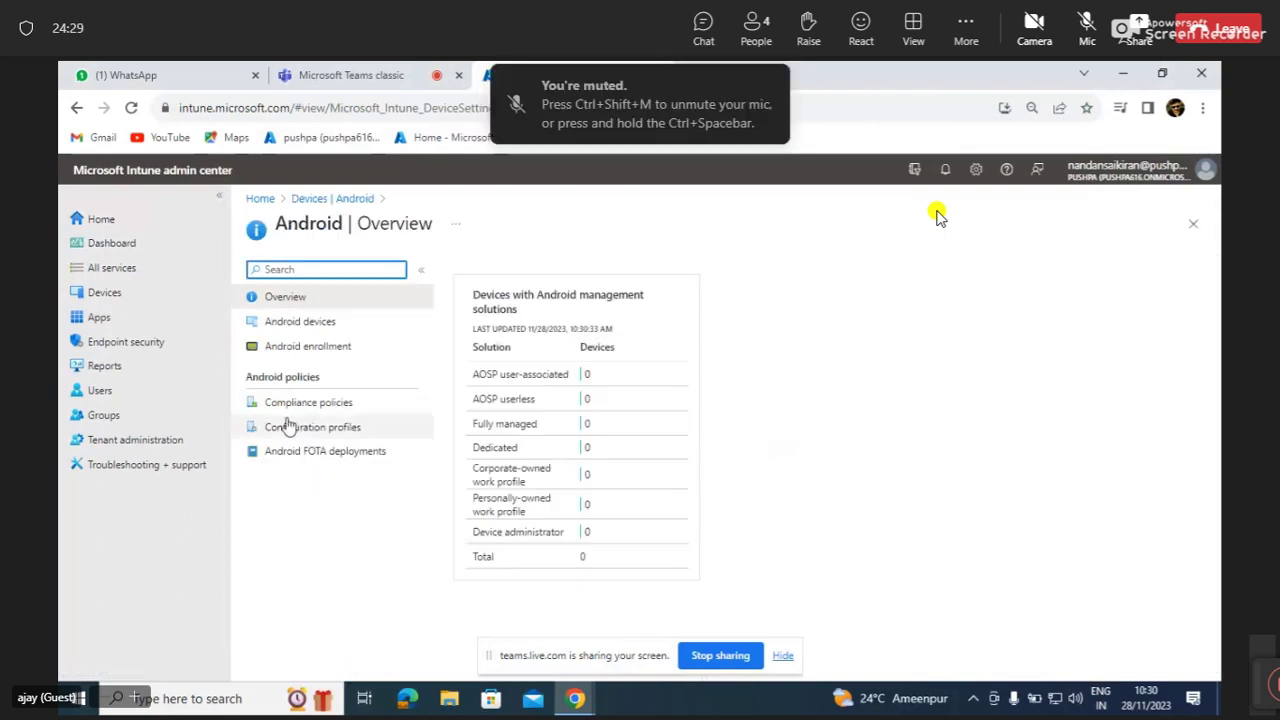
click(305, 200)
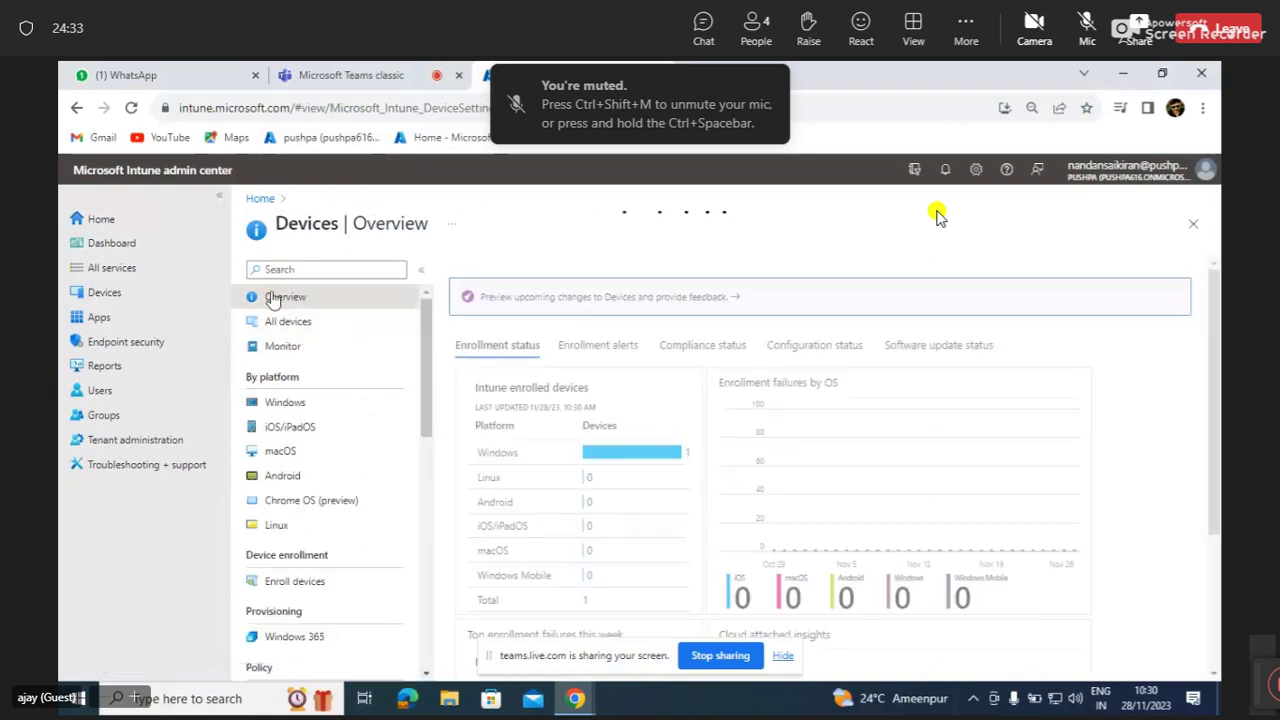
click(296, 582)
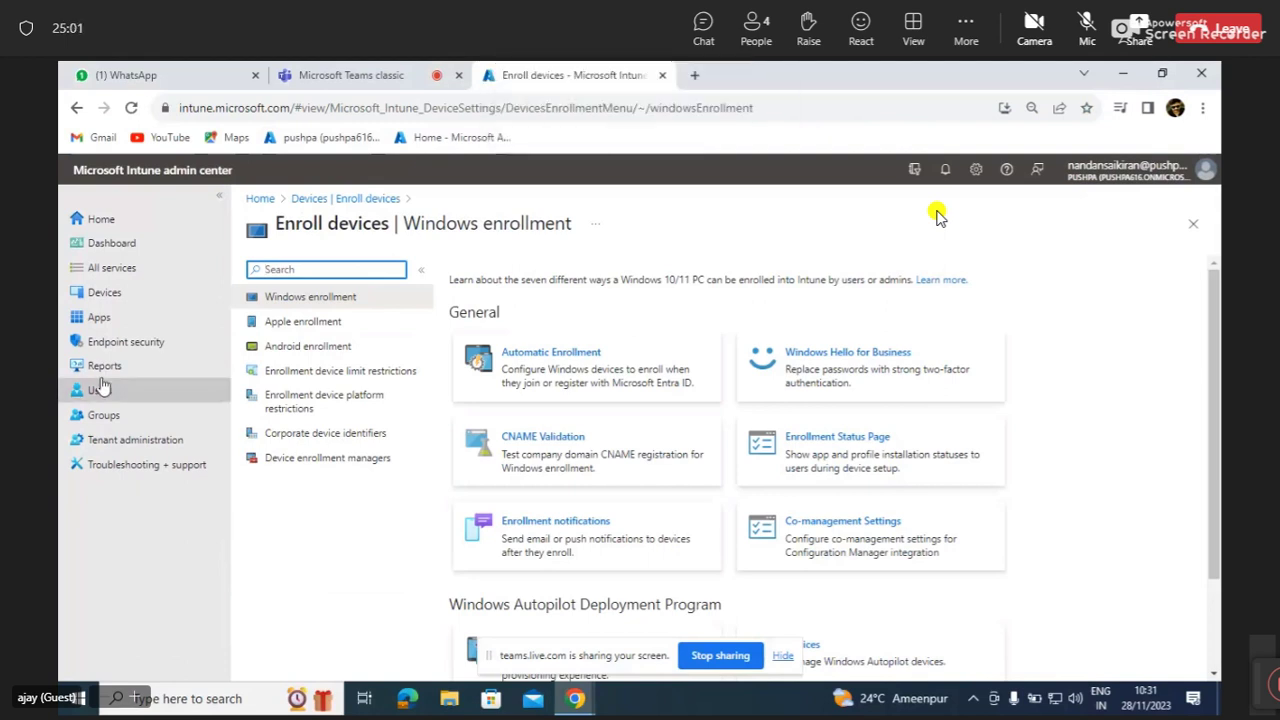
Go to Android enrollment and open the empty Device enrollment managers list.
click(289, 347)
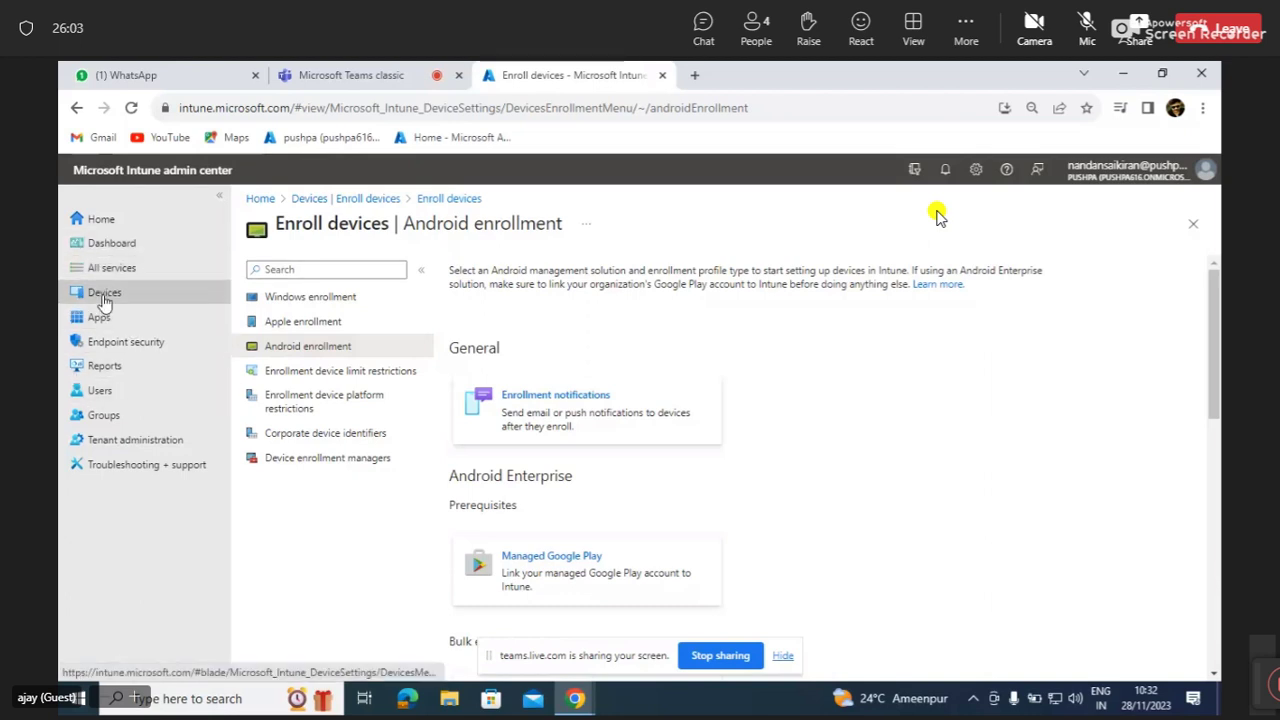
click(348, 460)
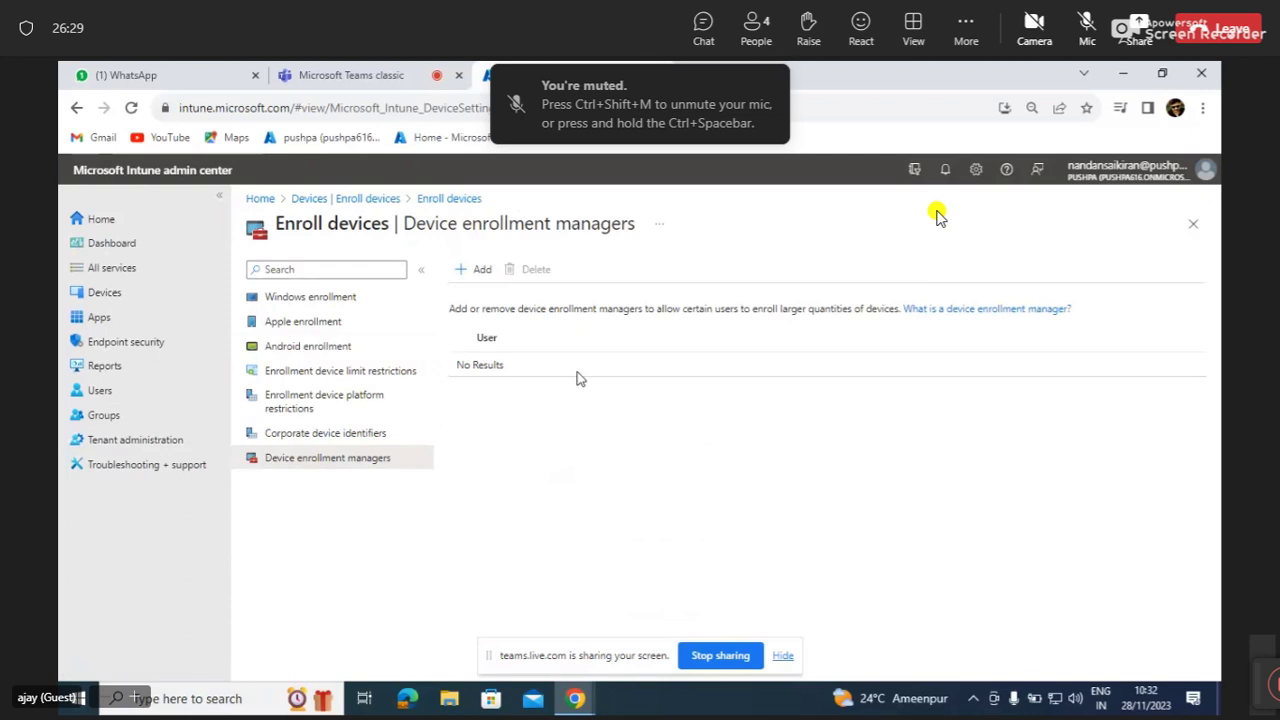
Read 'What is a device enrollment manager?', then return and open the Add User panel.
click(1015, 311)
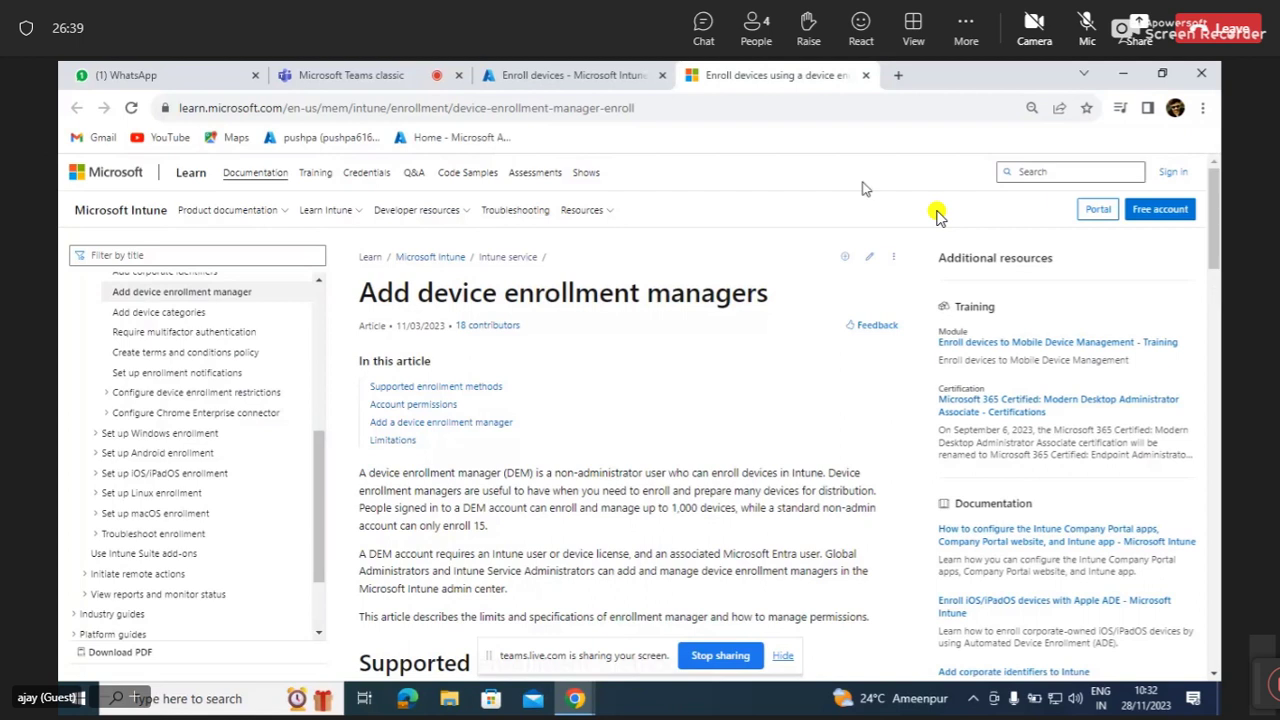
click(565, 80)
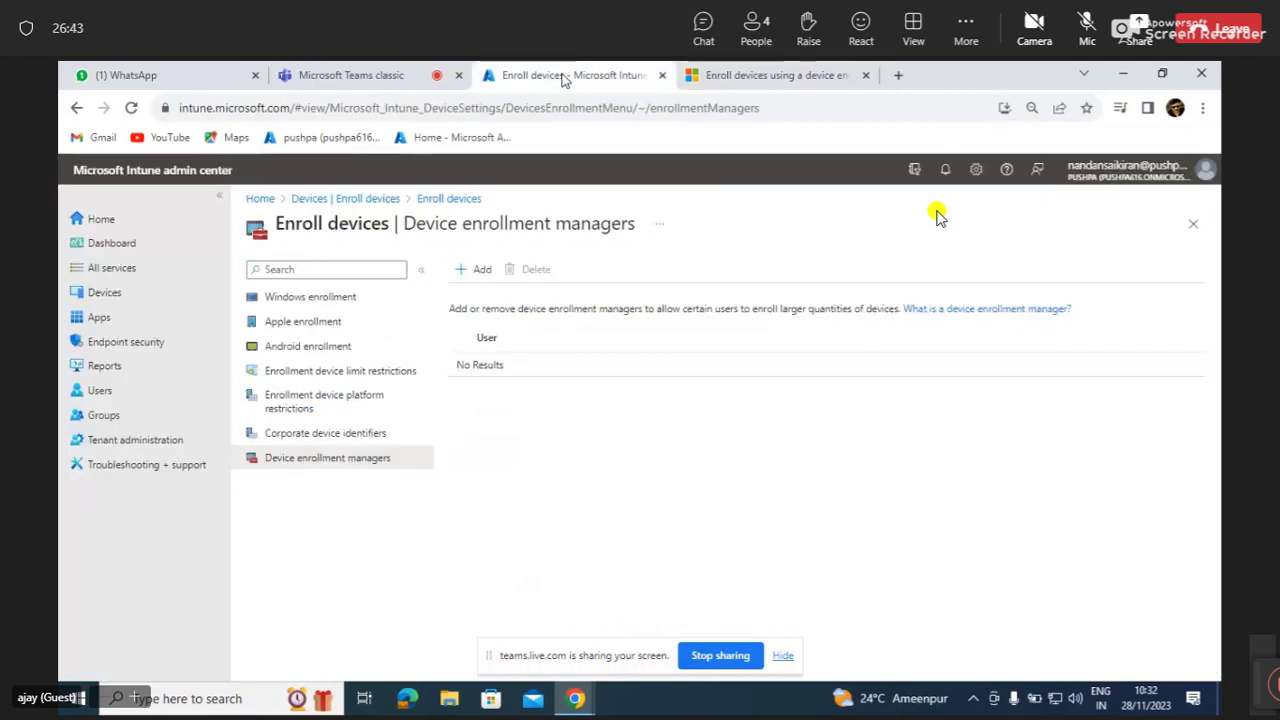
click(476, 274)
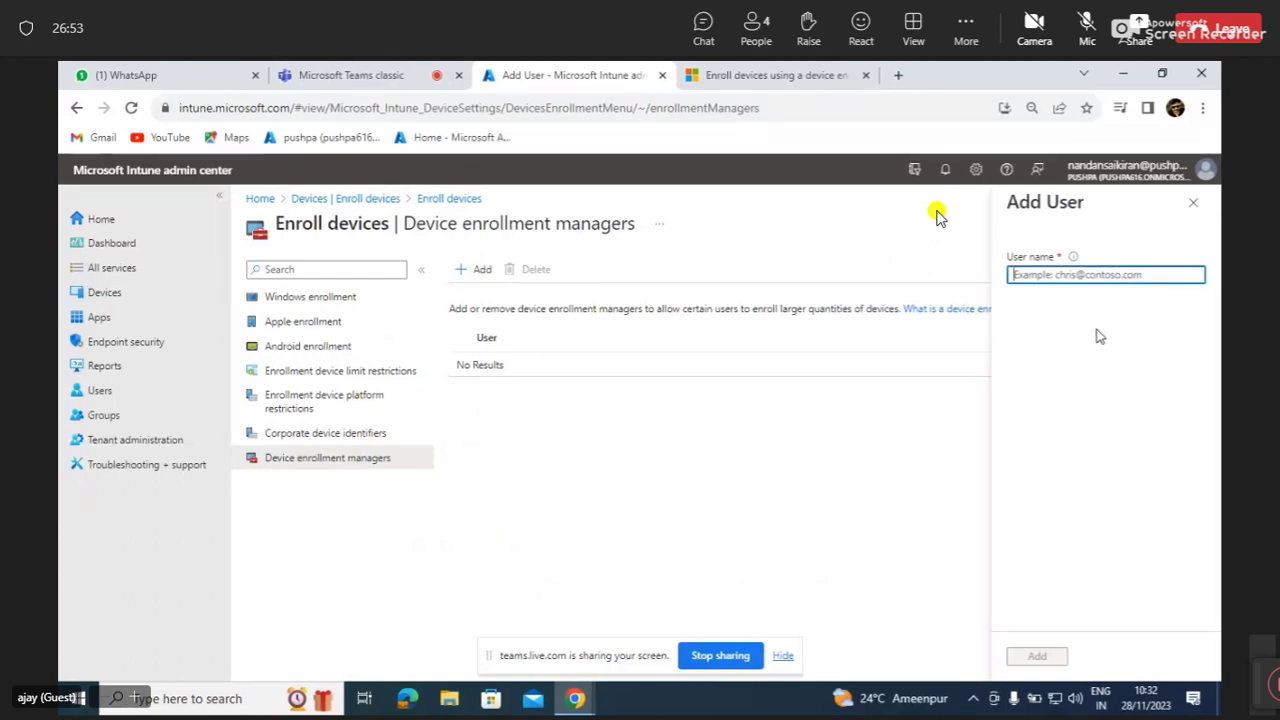
click(1049, 279)
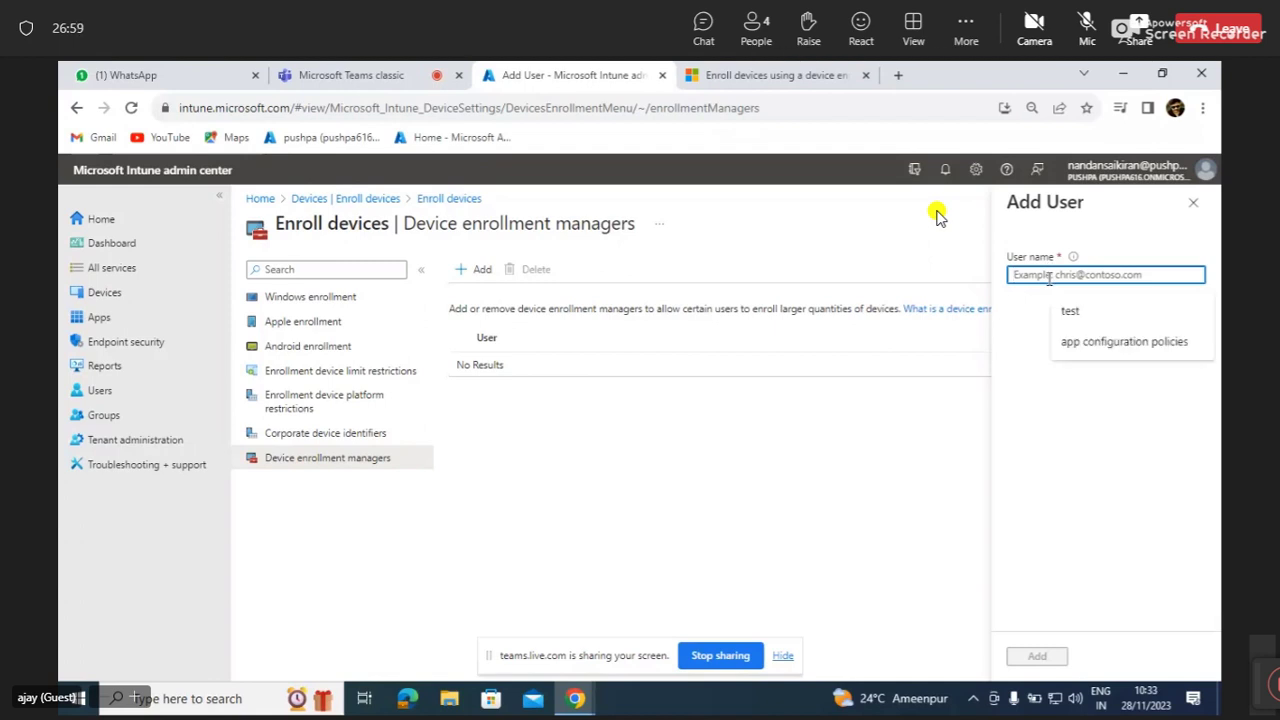
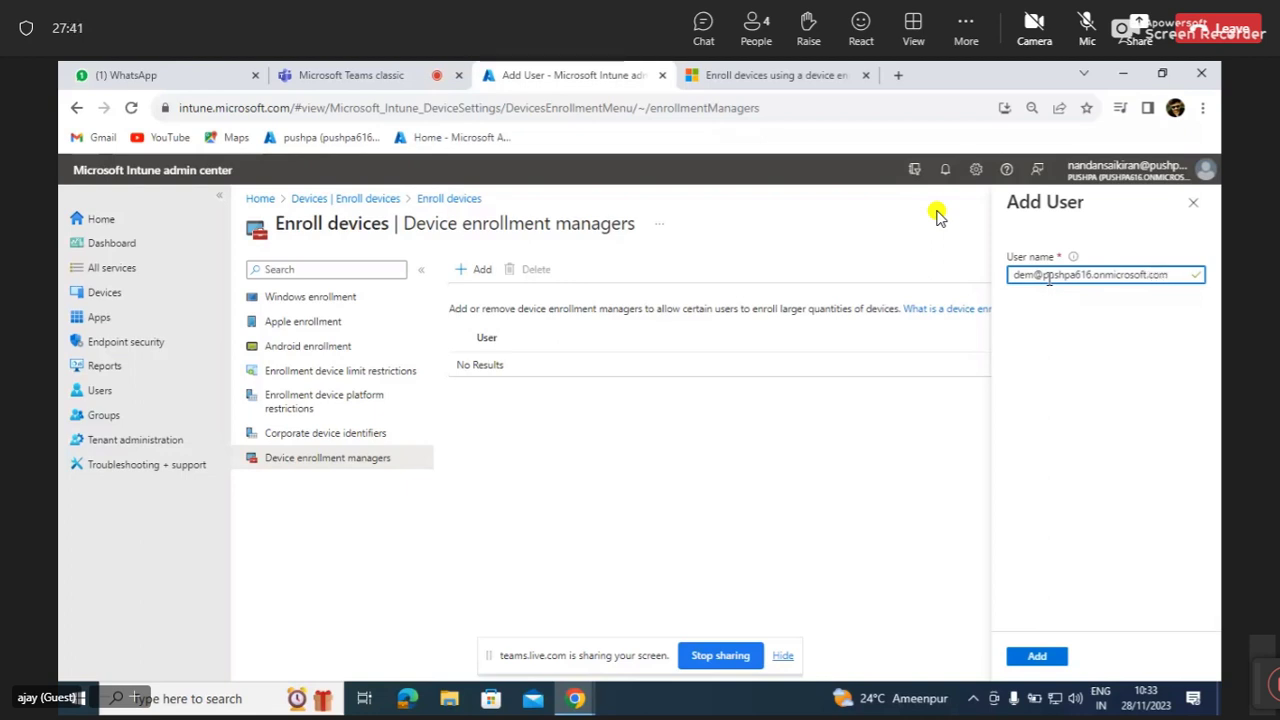
click(1037, 657)
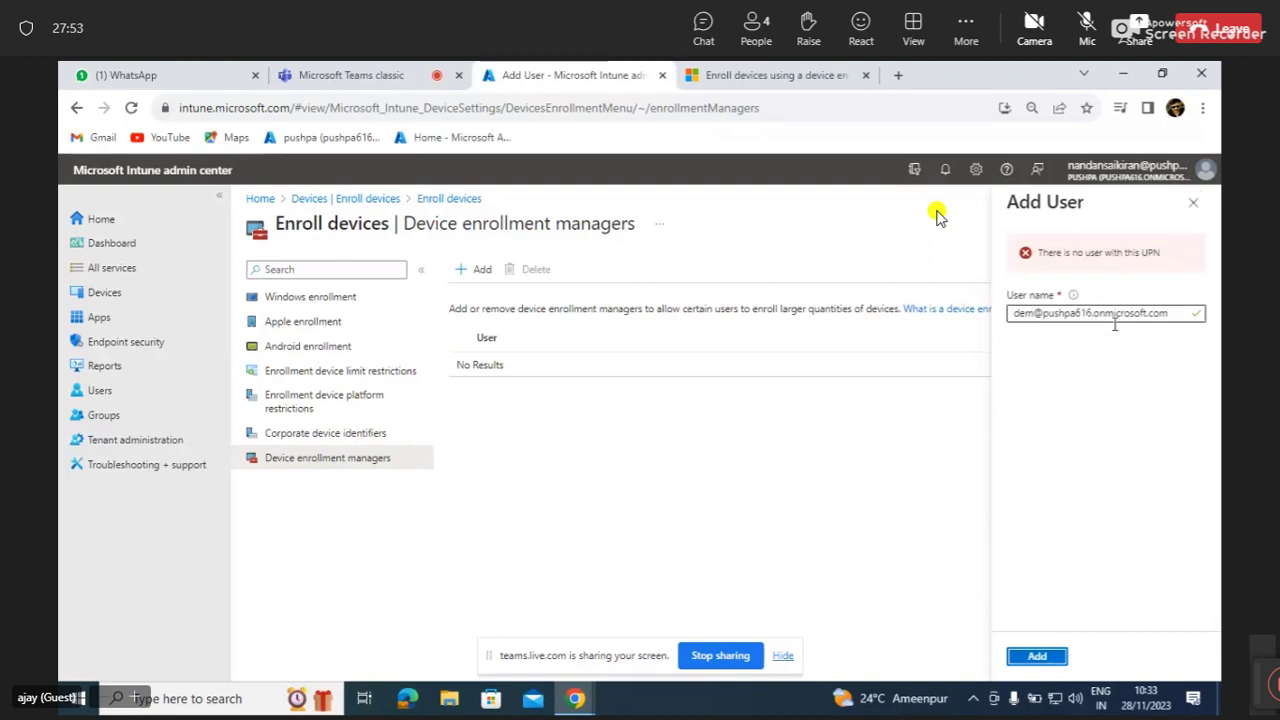
click(1154, 316)
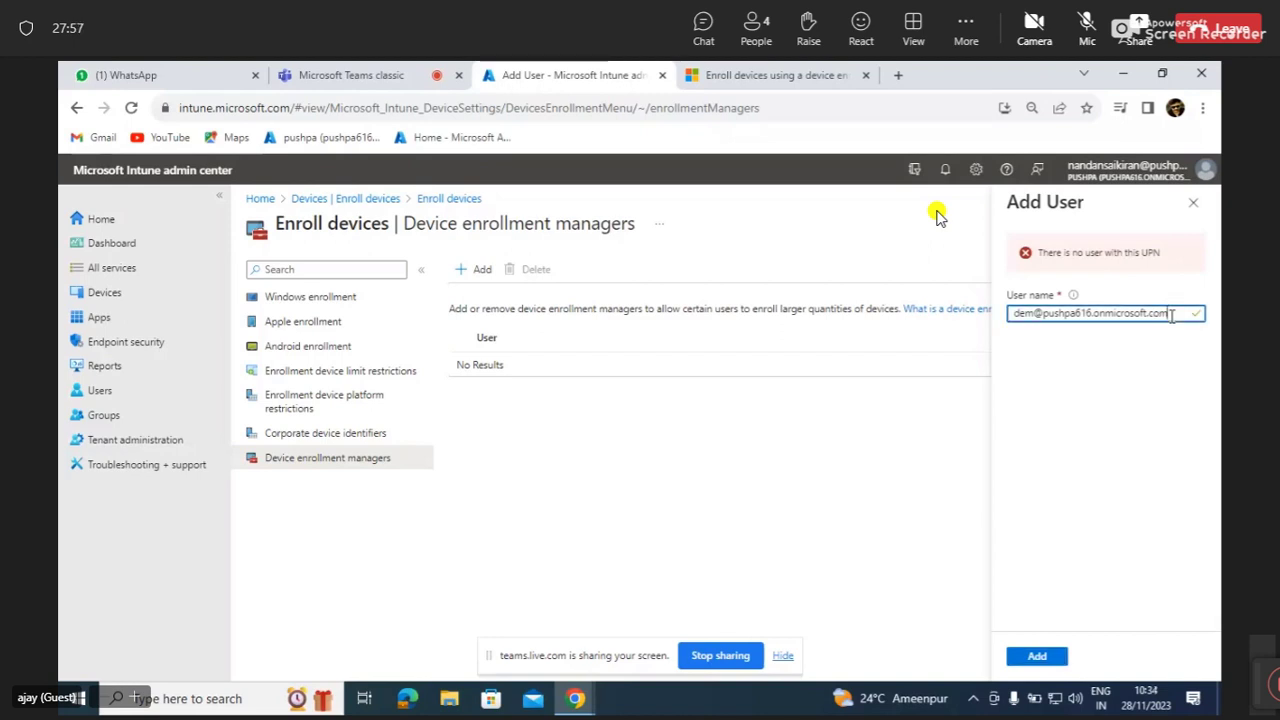
key(BackSpace)
key(BackSpace)
key(BackSpace)
key(BackSpace)
key(BackSpace)
key(BackSpace)
key(BackSpace)
key(BackSpace)
key(BackSpace)
key(BackSpace)
key(BackSpace)
key(BackSpace)
key(BackSpace)
key(BackSpace)
key(BackSpace)
key(BackSpace)
key(BackSpace)
key(BackSpace)
key(BackSpace)
key(BackSpace)
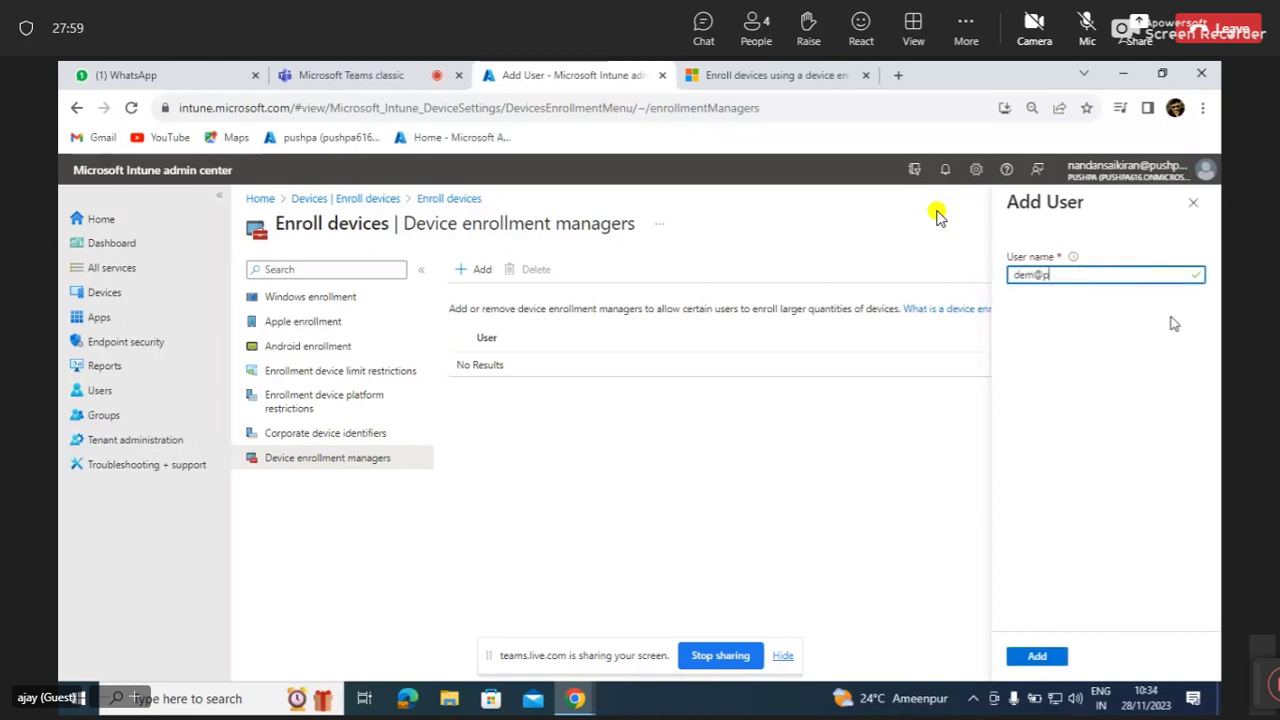
key(BackSpace)
text(testu)
key(BackSpace)
key(BackSpace)
key(BackSpace)
key(BackSpace)
key(BackSpace)
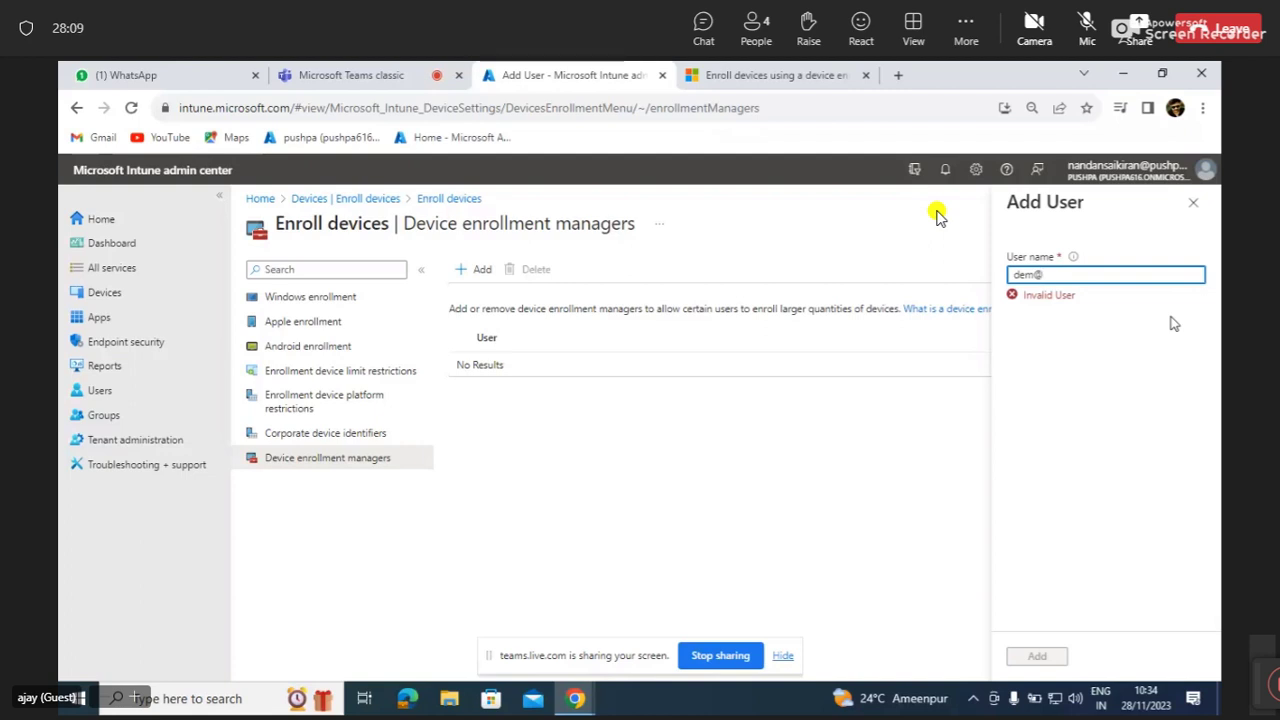
key(BackSpace)
key(BackSpace)
key(BackSpace)
key(BackSpace)
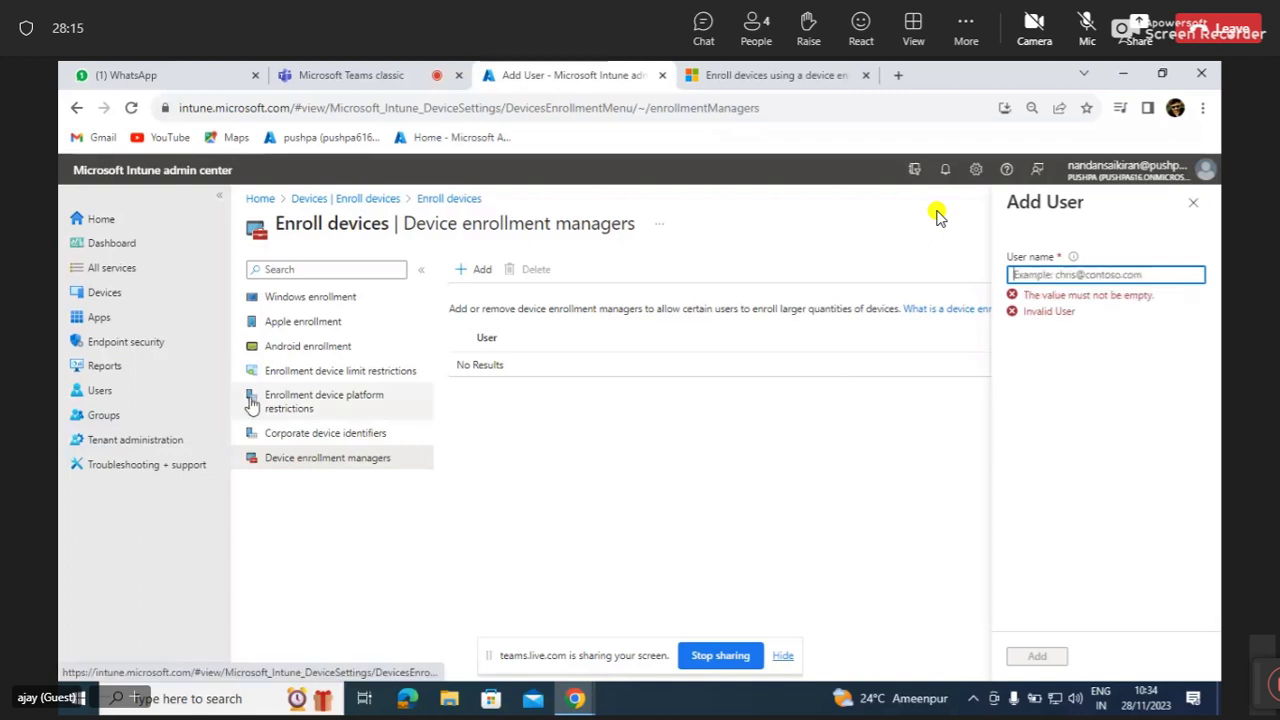
click(143, 400)
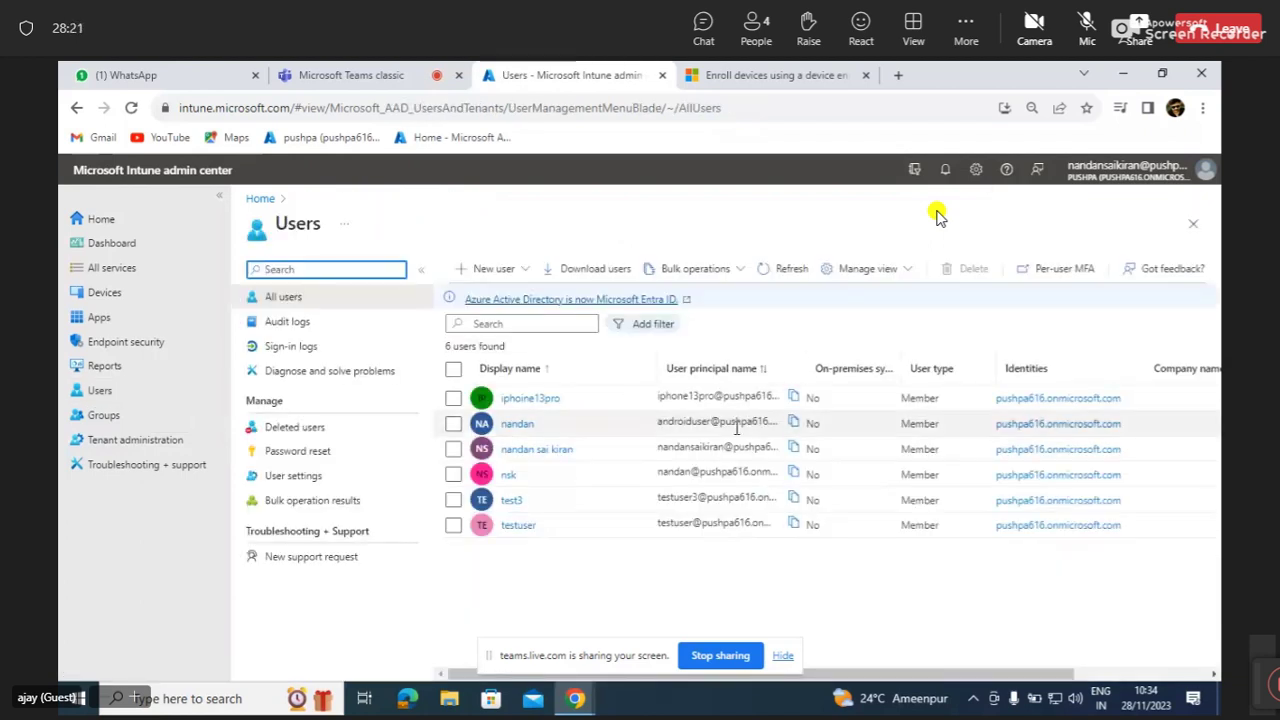
Copy test3's user principal name, then return to Devices > Enroll devices.
click(797, 452)
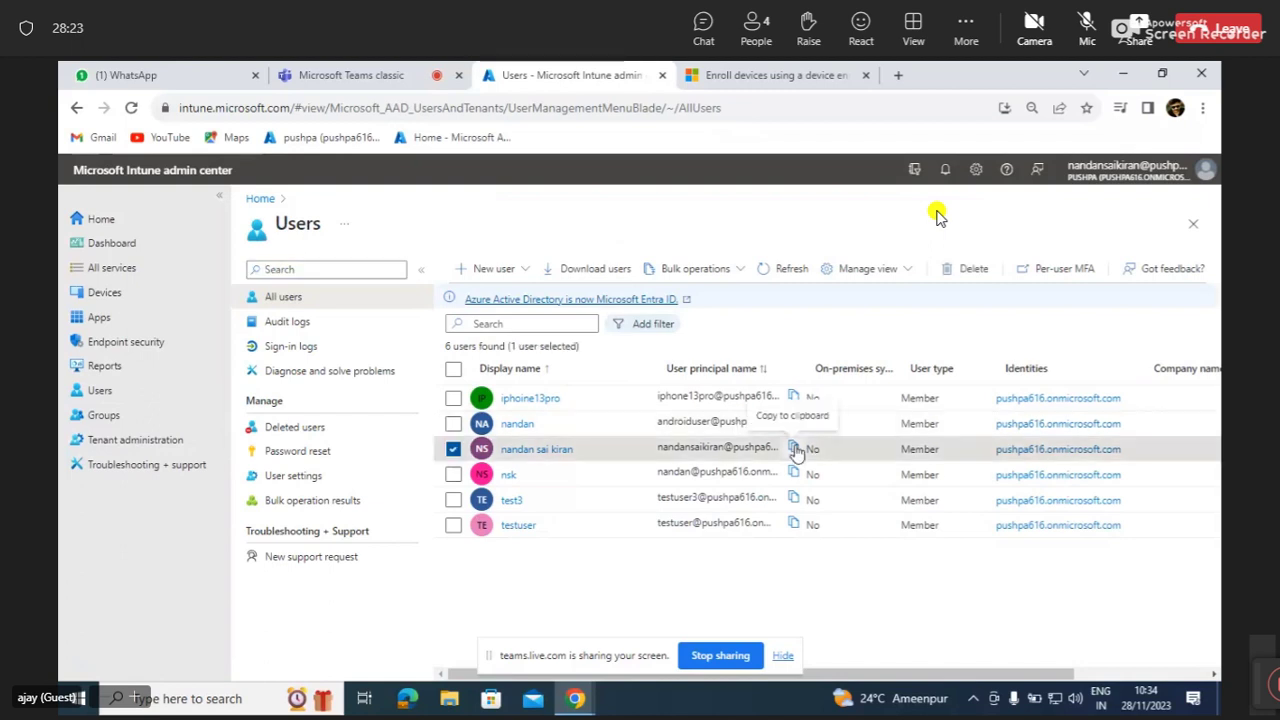
click(794, 448)
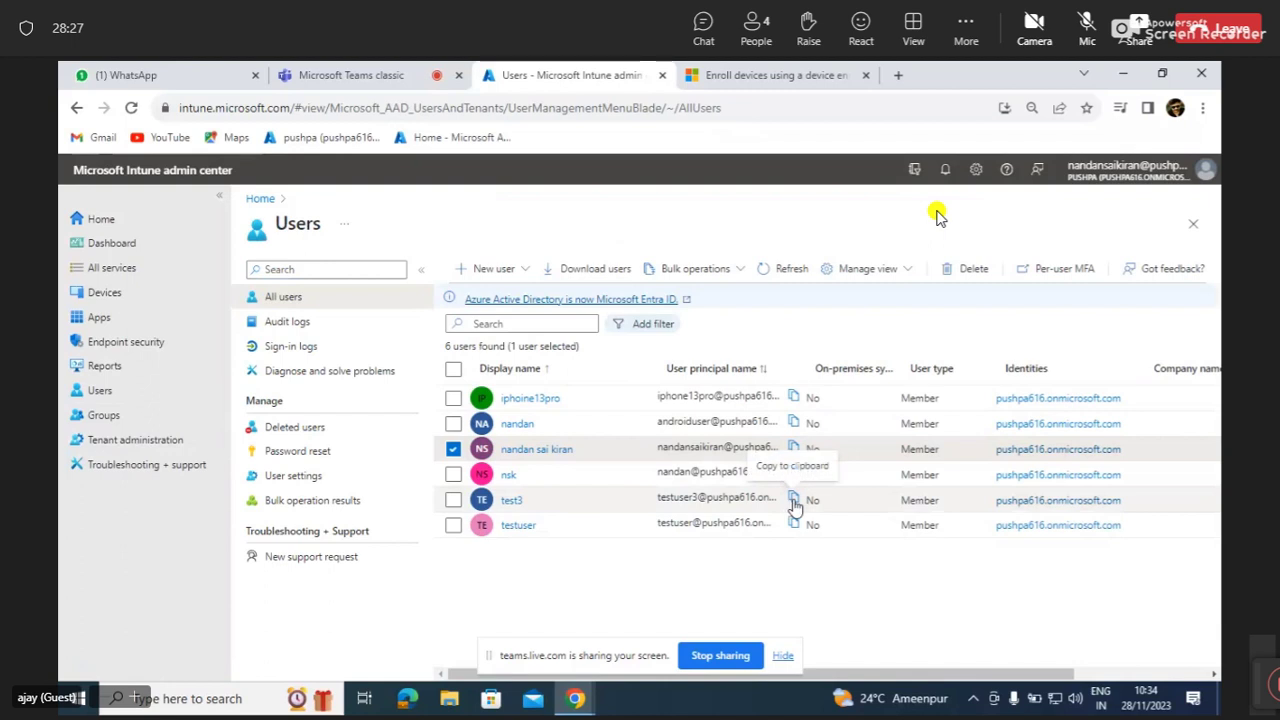
click(792, 501)
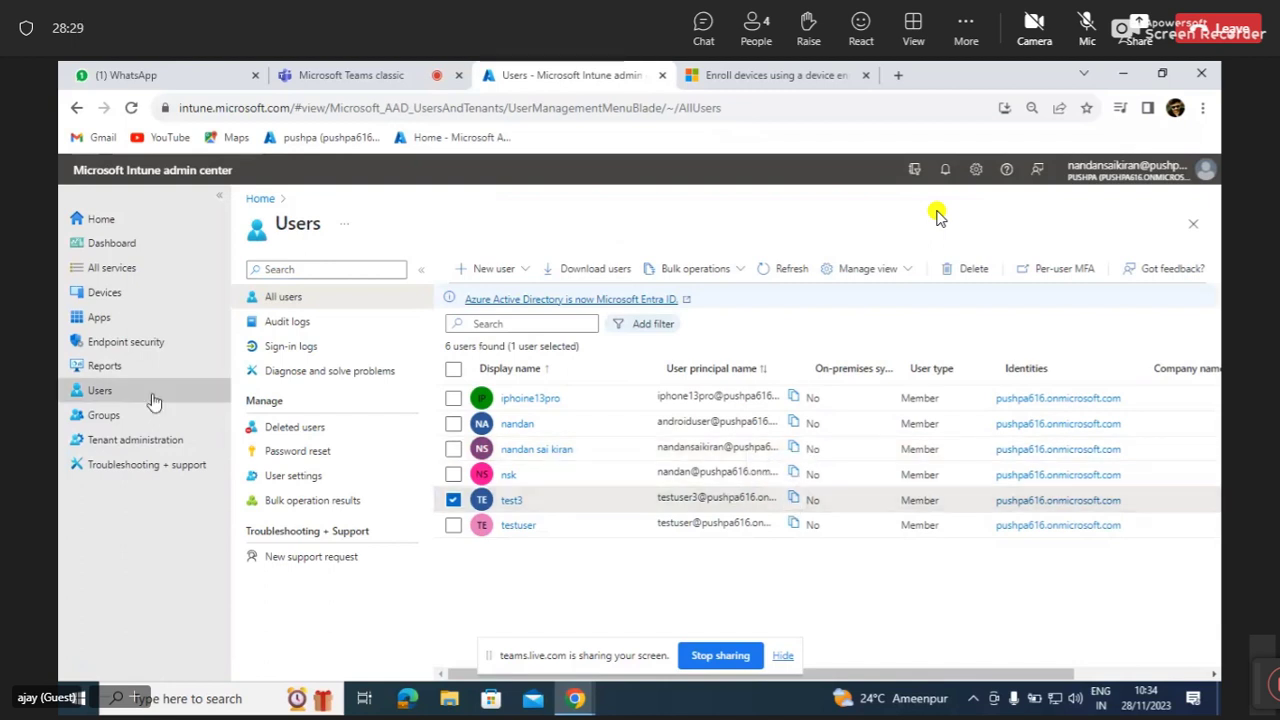
click(104, 300)
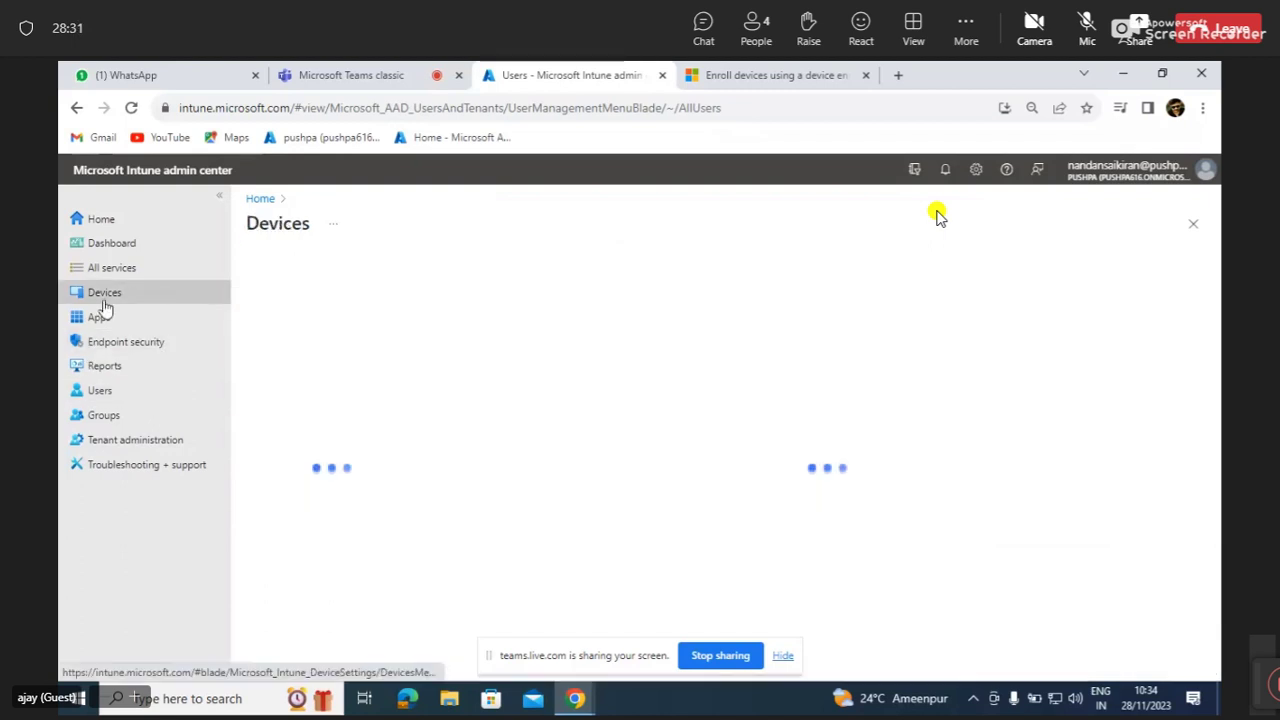
click(324, 590)
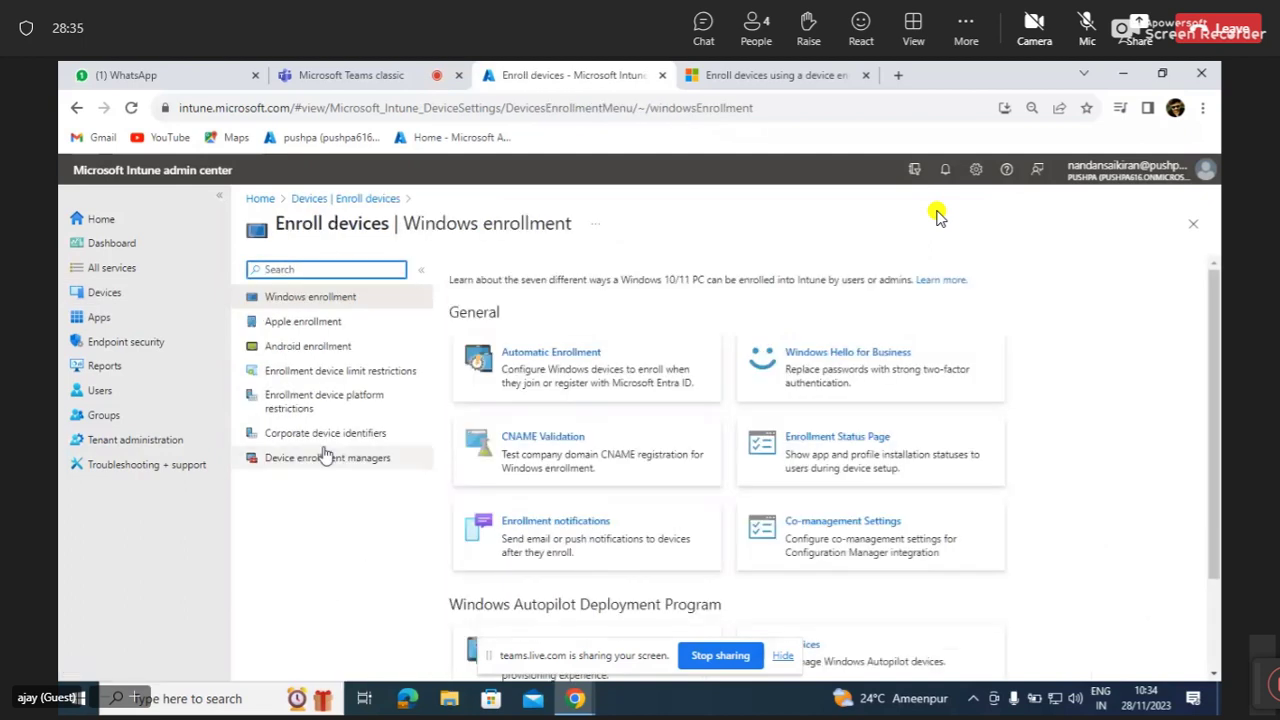
Add the test user as a device enrollment manager by pasting their copied UPN.
click(325, 457)
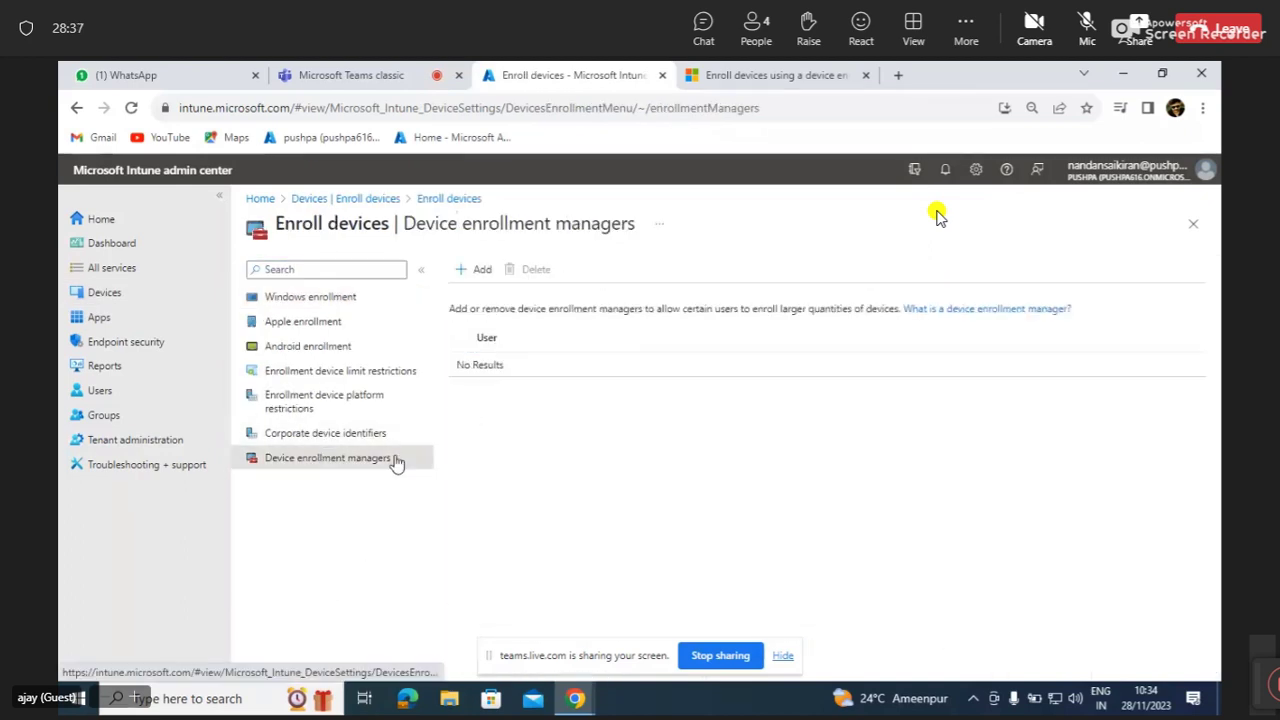
click(478, 269)
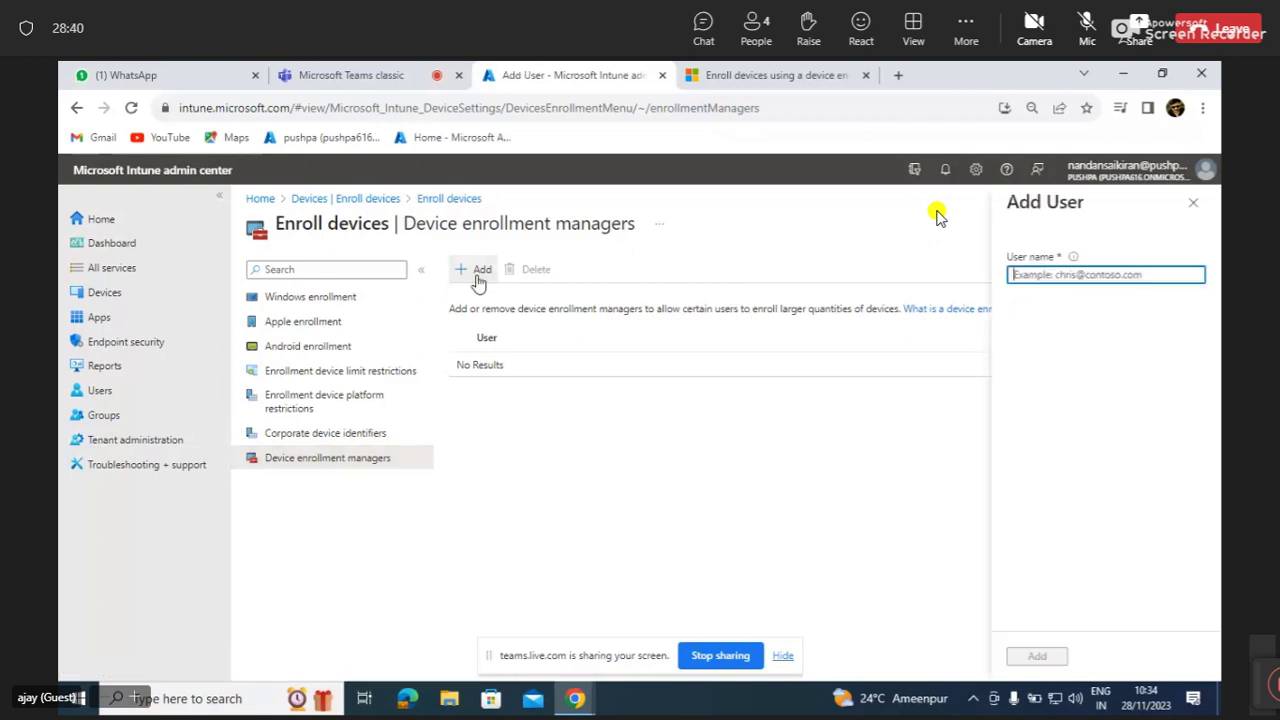
click(1032, 272)
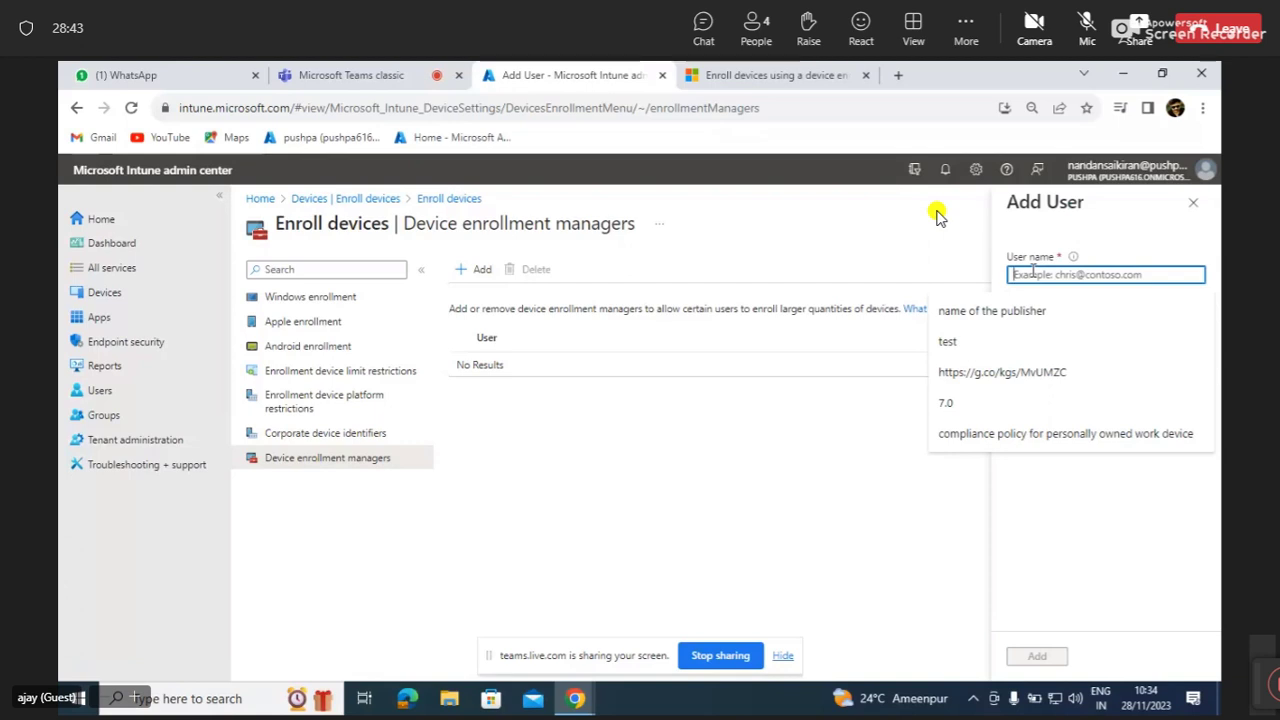
text(dem)
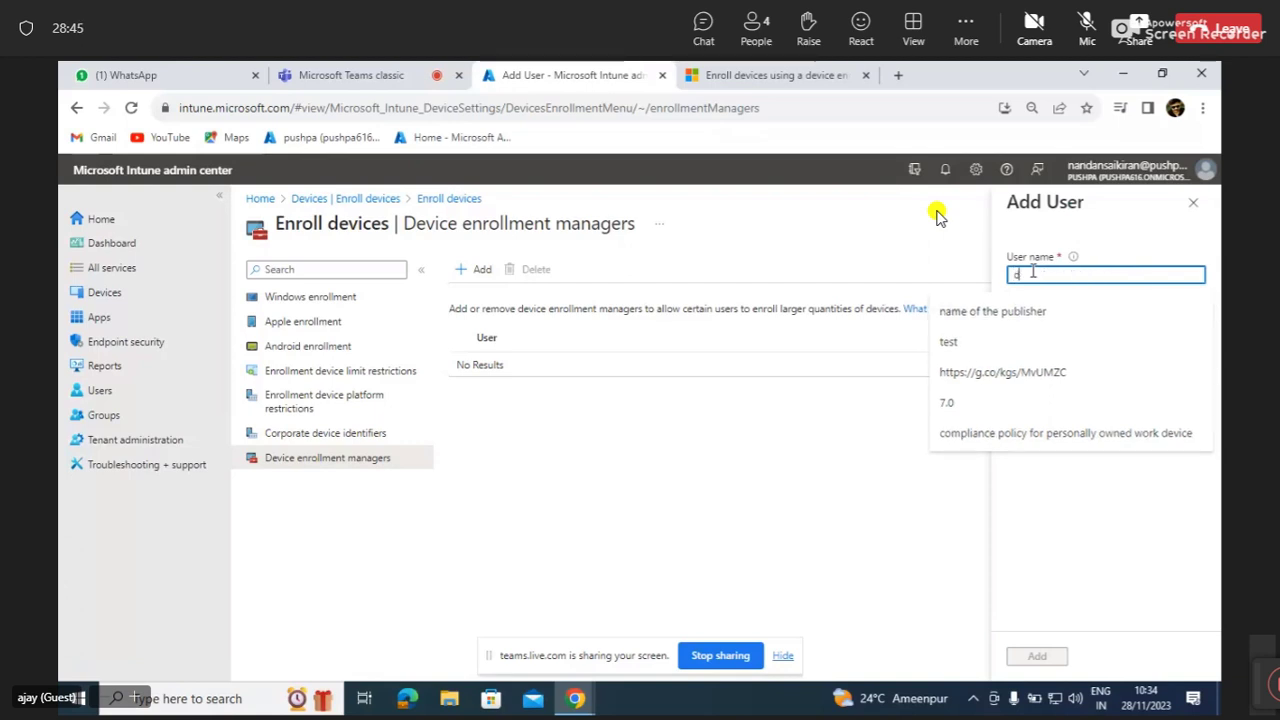
key(BackSpace)
key(BackSpace)
key(BackSpace)
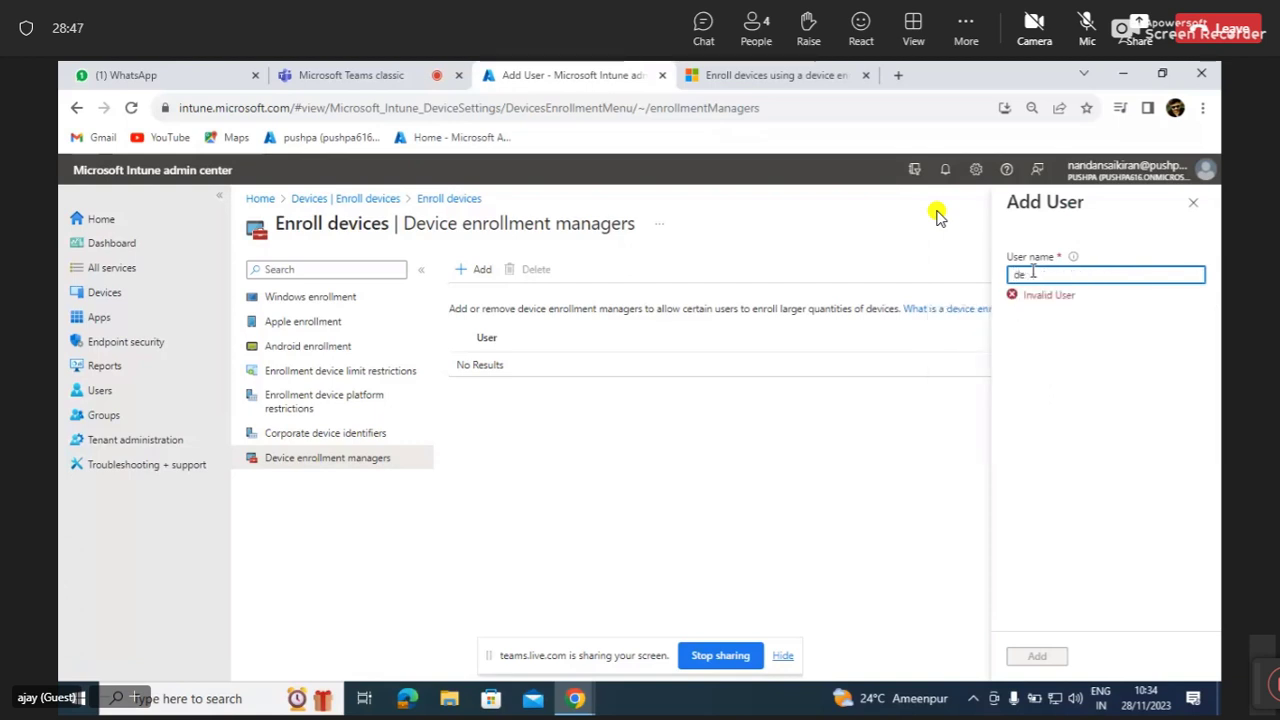
key(ctrl+v)
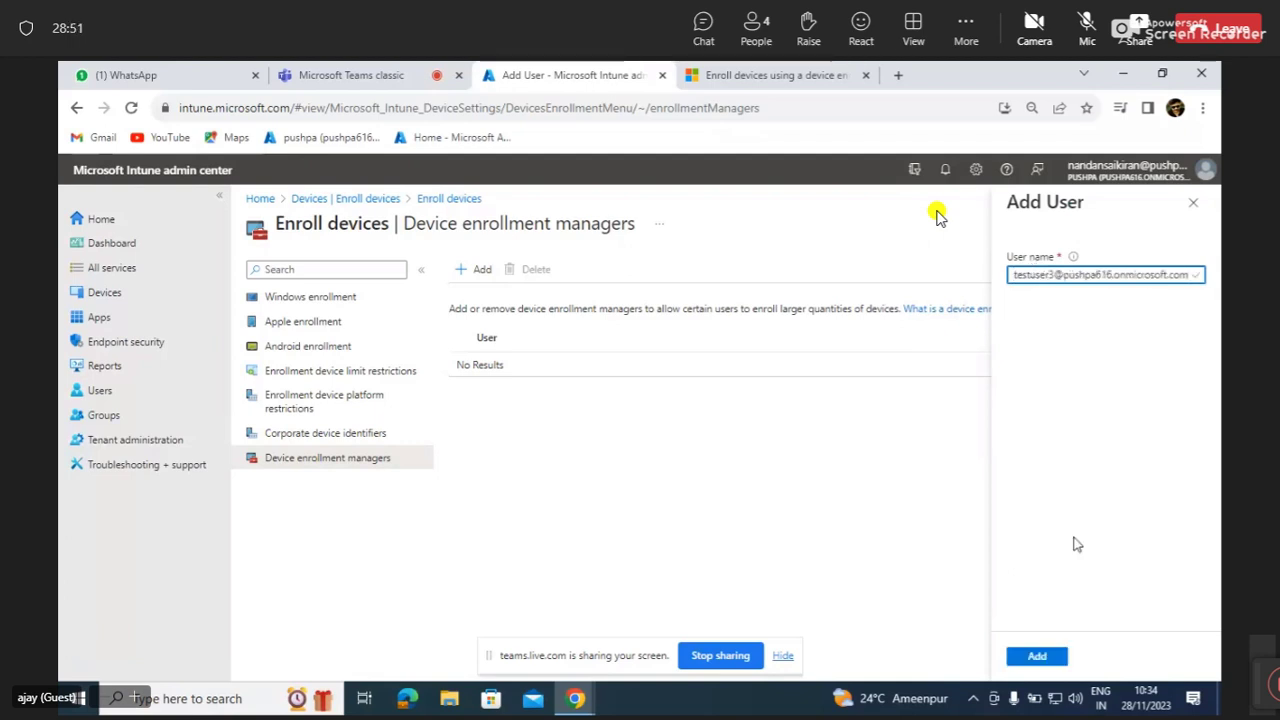
click(1042, 659)
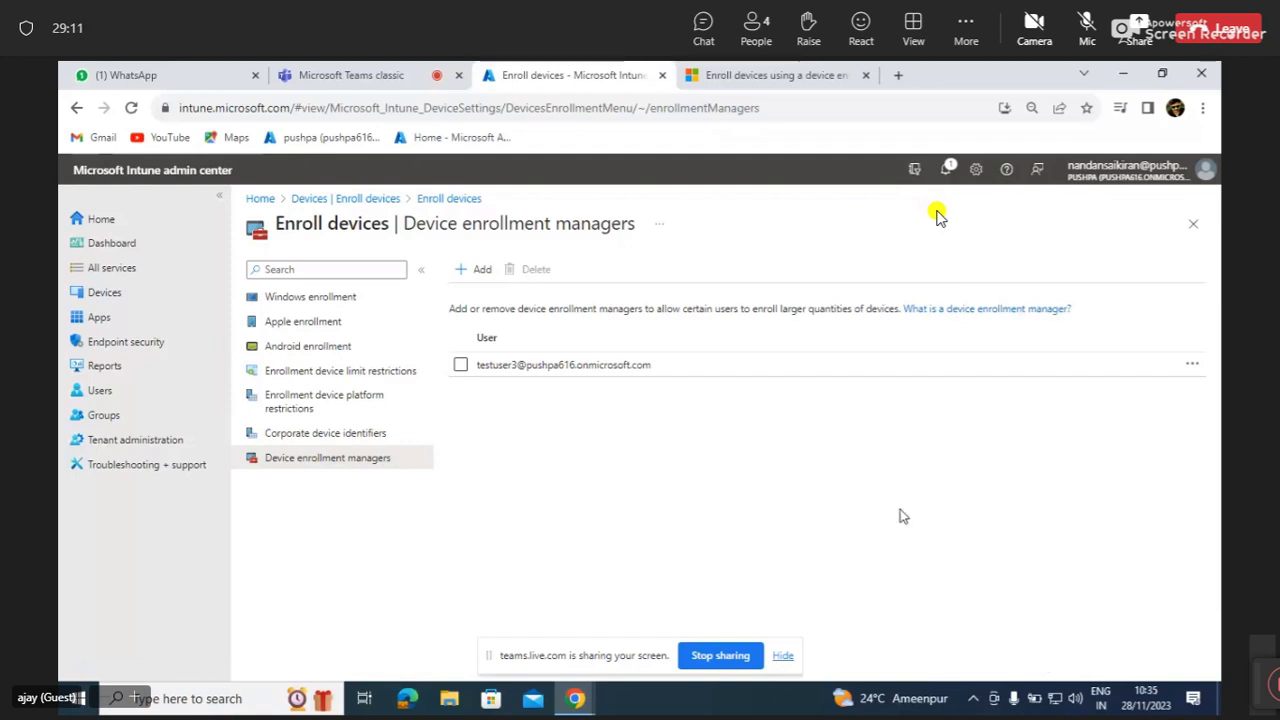
Show the Delete option on the newly added enrollment manager's row.
click(1193, 365)
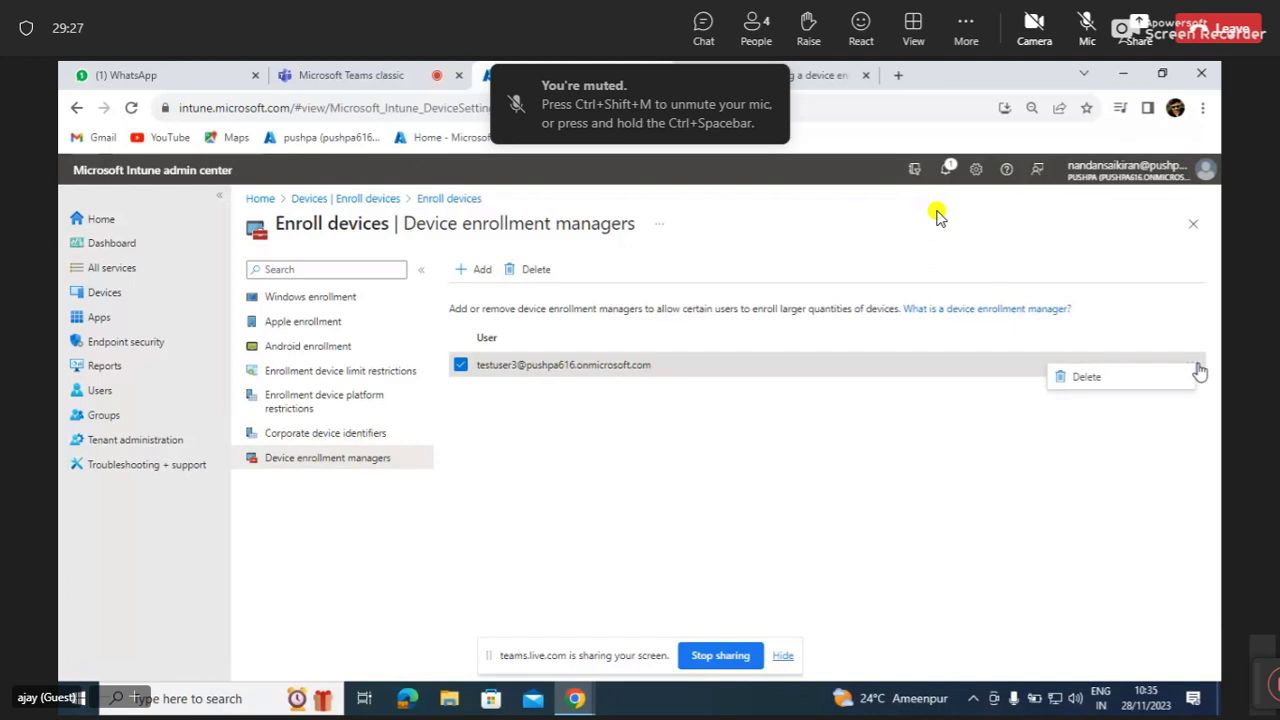
Dismiss the Delete menu, keeping the test user as device enrollment manager.
click(1060, 451)
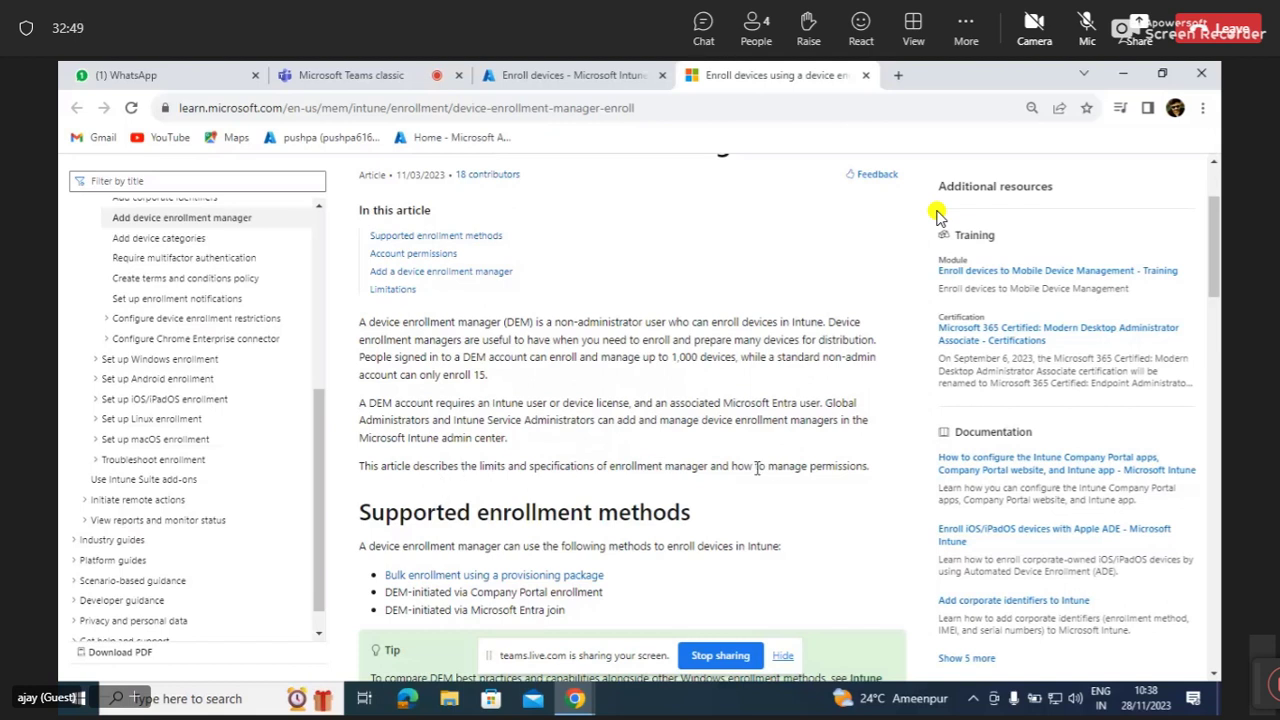
Scroll the DEM article's supported methods and open 'Bulk enrollment using a provisioning package'.
scroll(678, 564, down, 3)
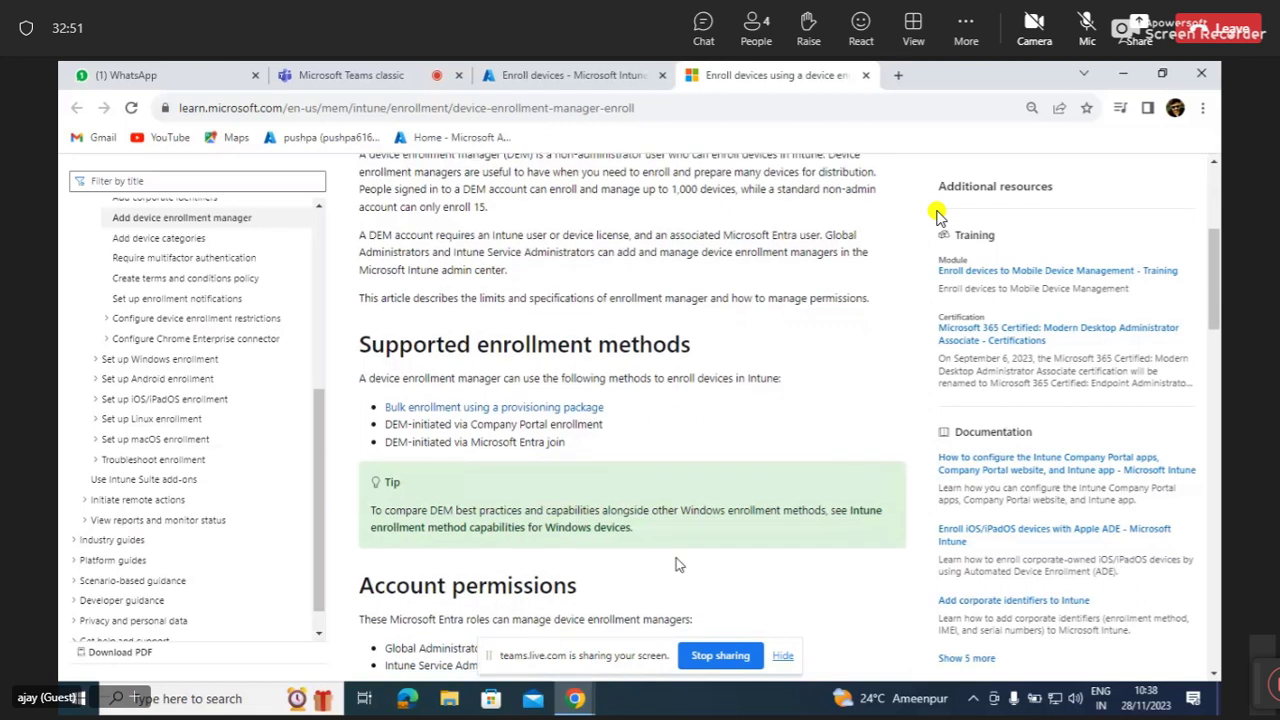
scroll(678, 564, down, 2)
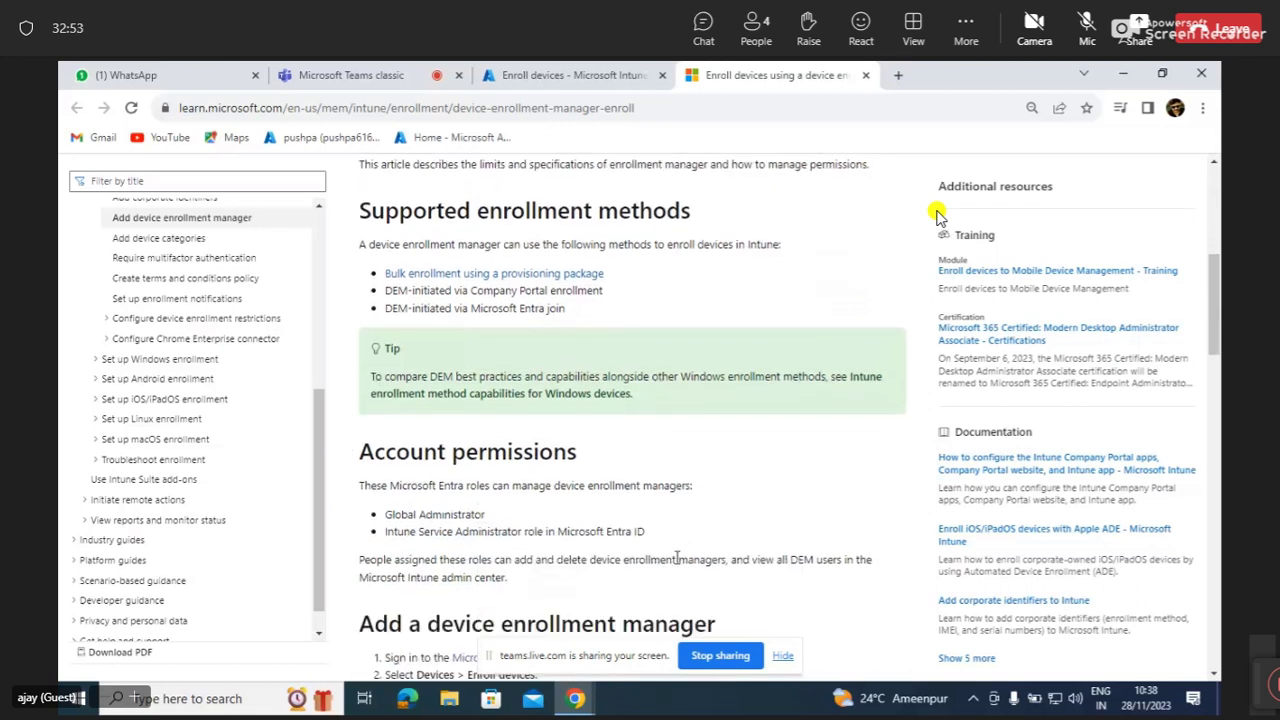
scroll(678, 560, down, 1)
scroll(676, 565, down, 1)
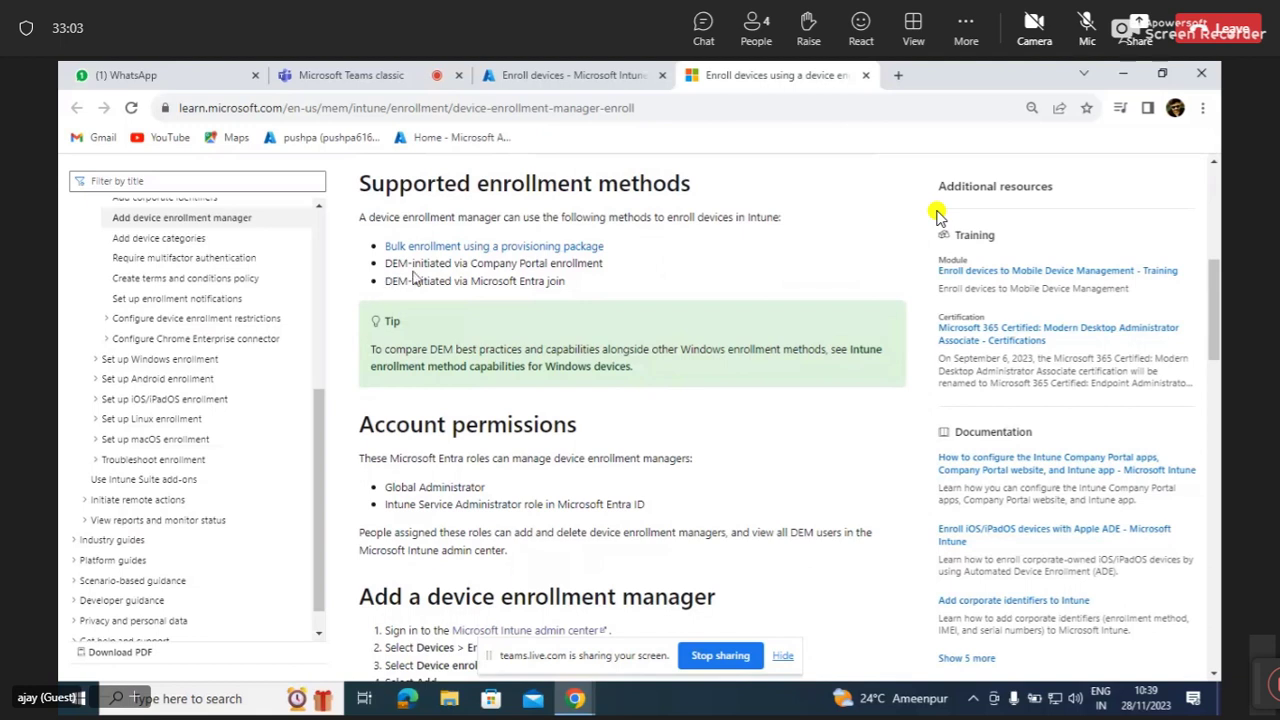
click(501, 250)
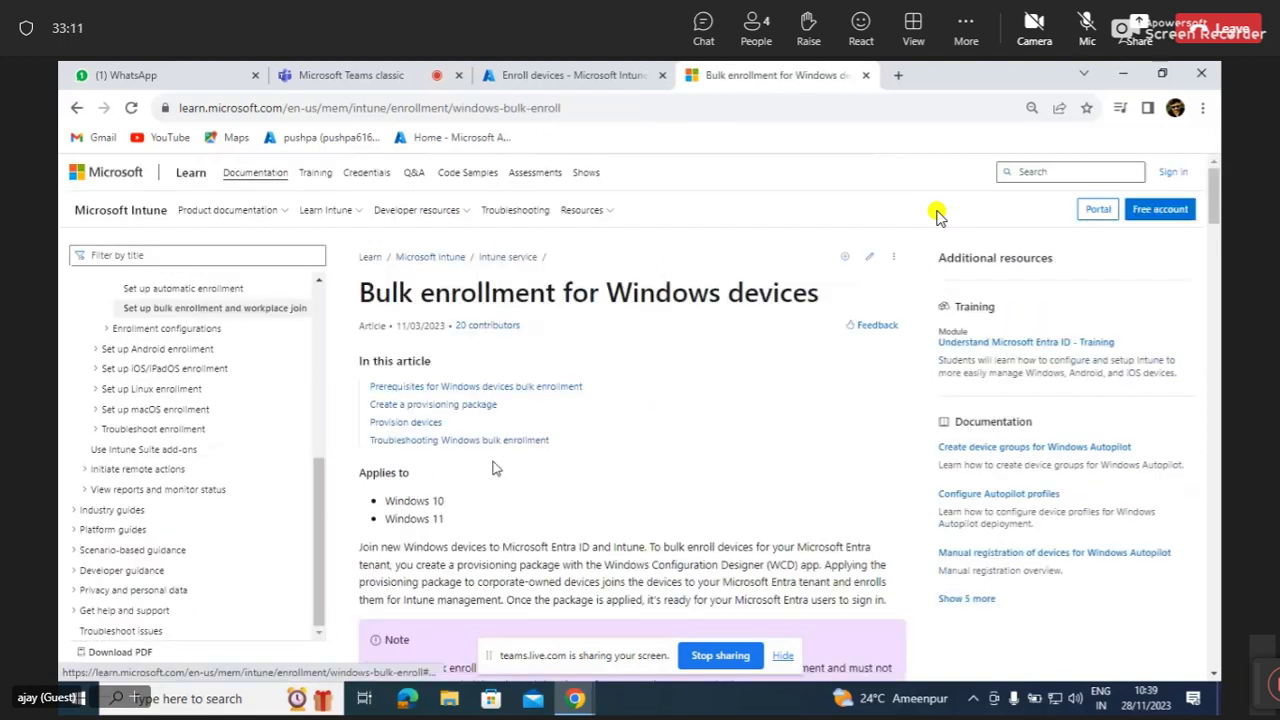
Scroll past the Note box to the Create a provisioning package steps, starting with Windows Configuration Designer.
scroll(490, 420, down, 2)
scroll(497, 468, down, 5)
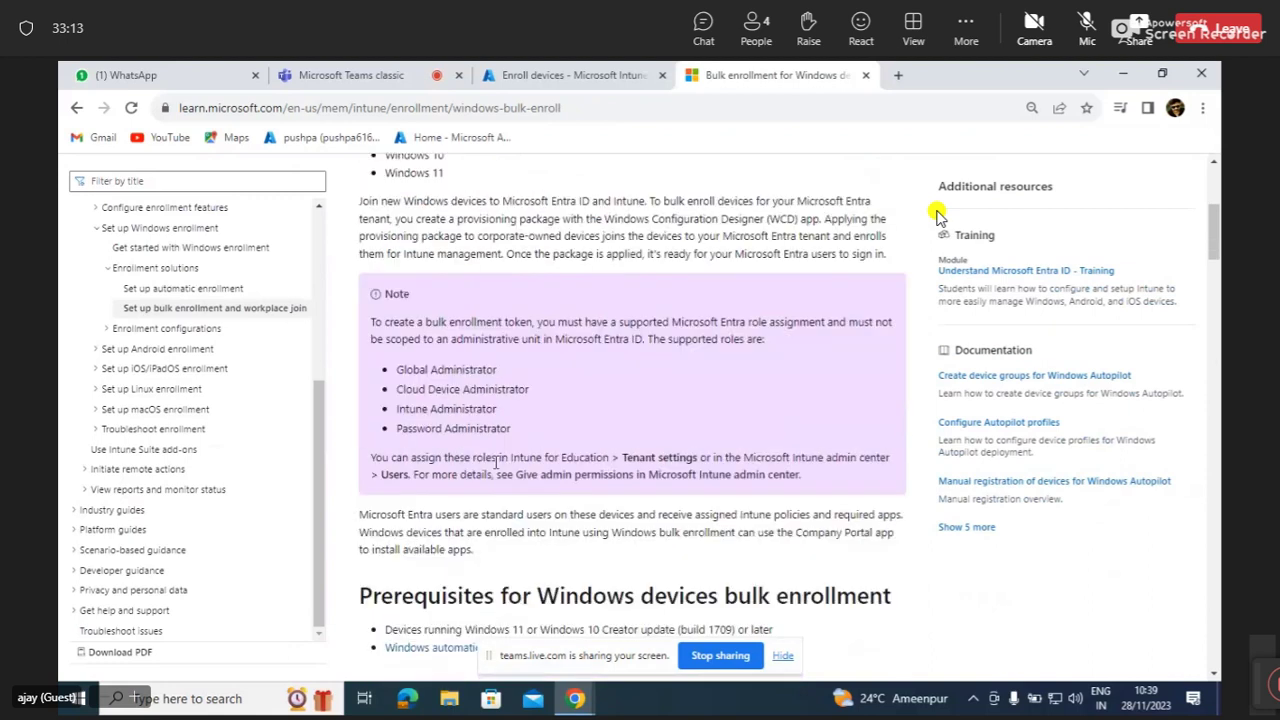
scroll(494, 462, down, 3)
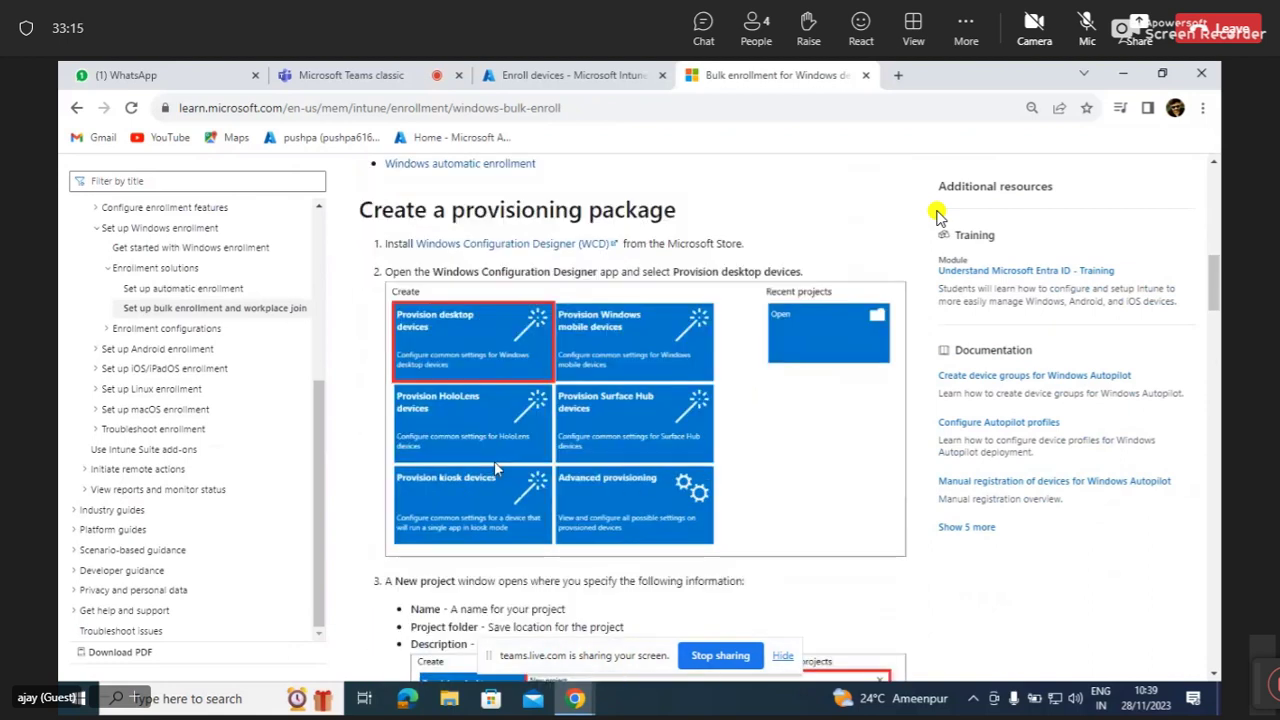
scroll(494, 463, up, 1)
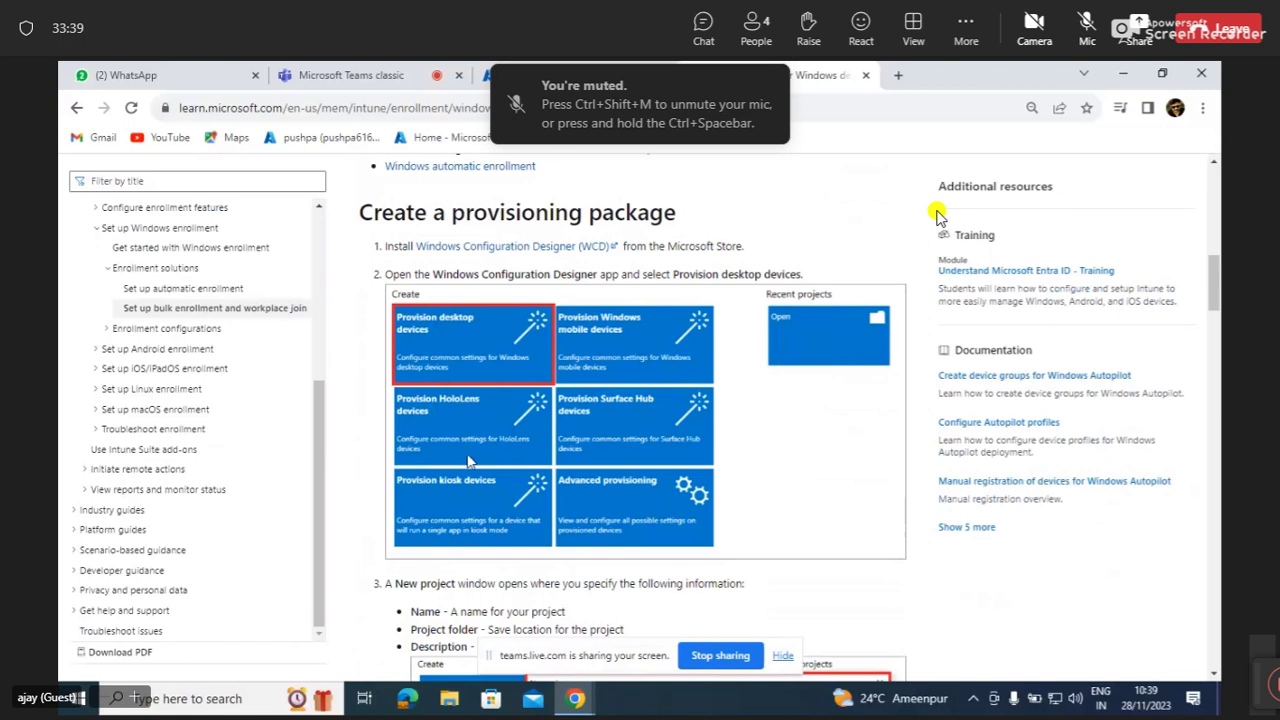
Return to the DEM article and scroll past Account permissions to 'Add a device enrollment manager' and Limitations.
click(75, 110)
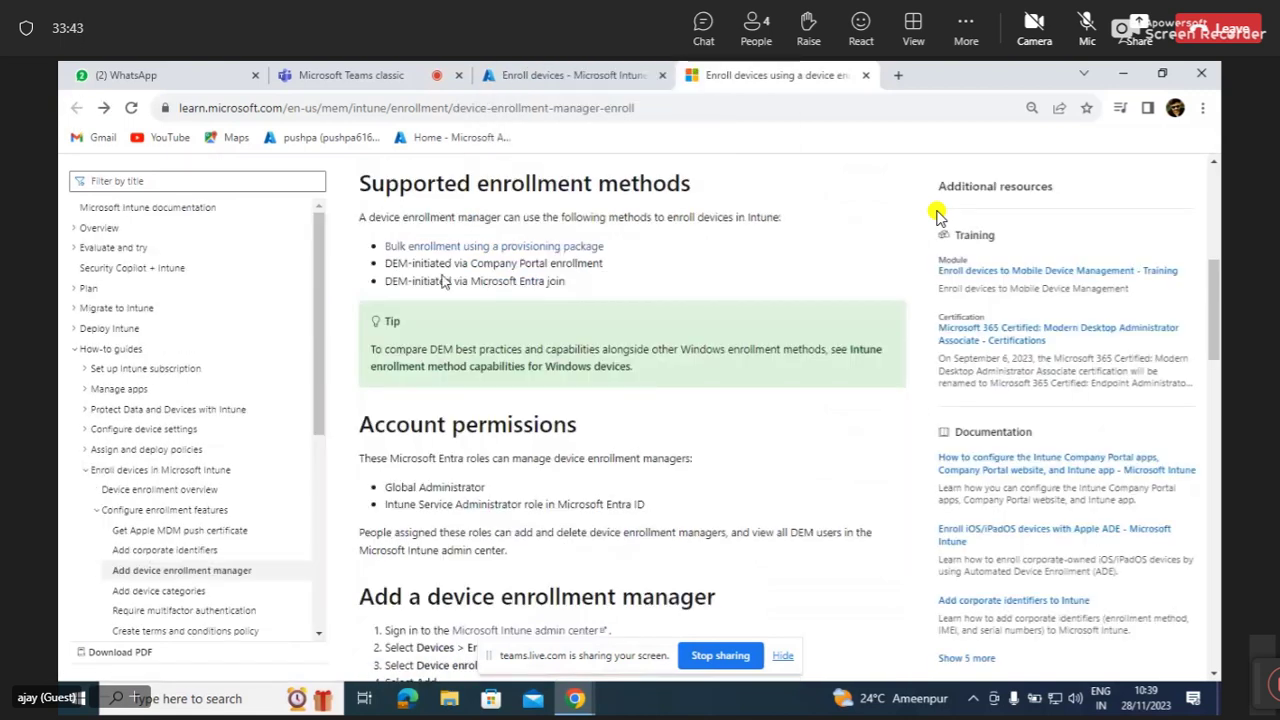
scroll(444, 281, up, 2)
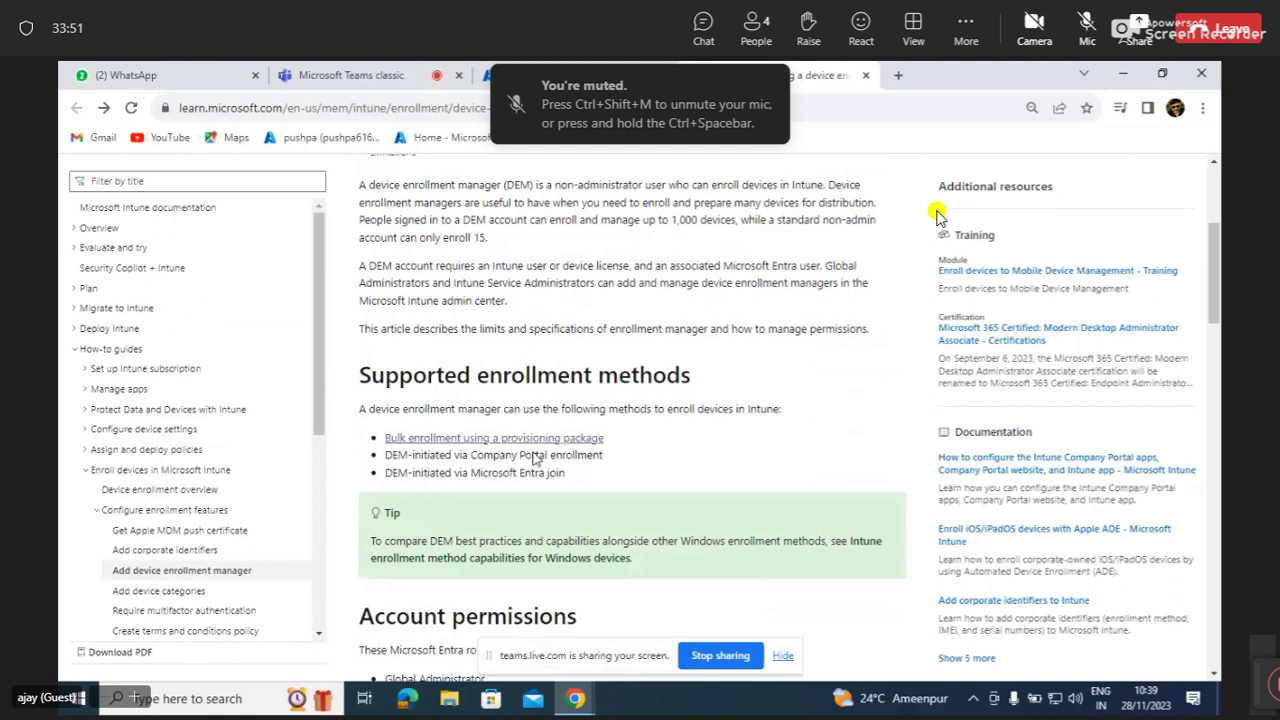
scroll(532, 494, down, 1)
scroll(532, 494, down, 1)
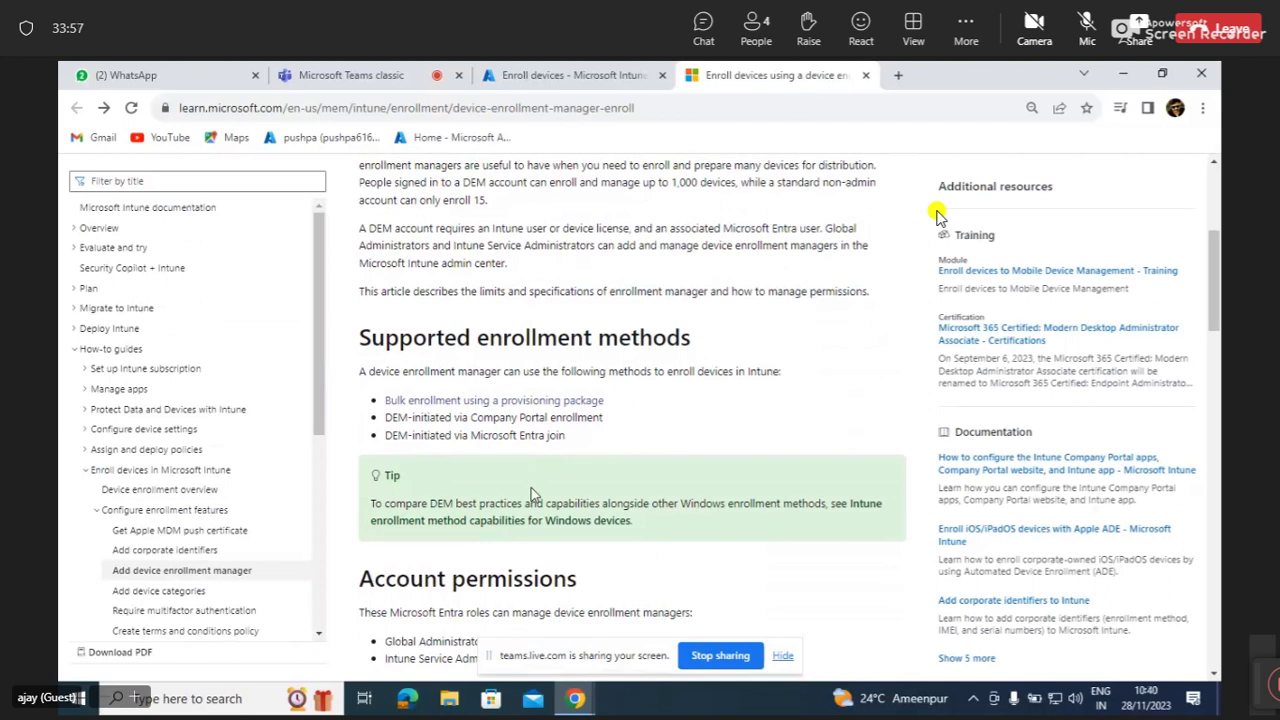
scroll(533, 494, down, 2)
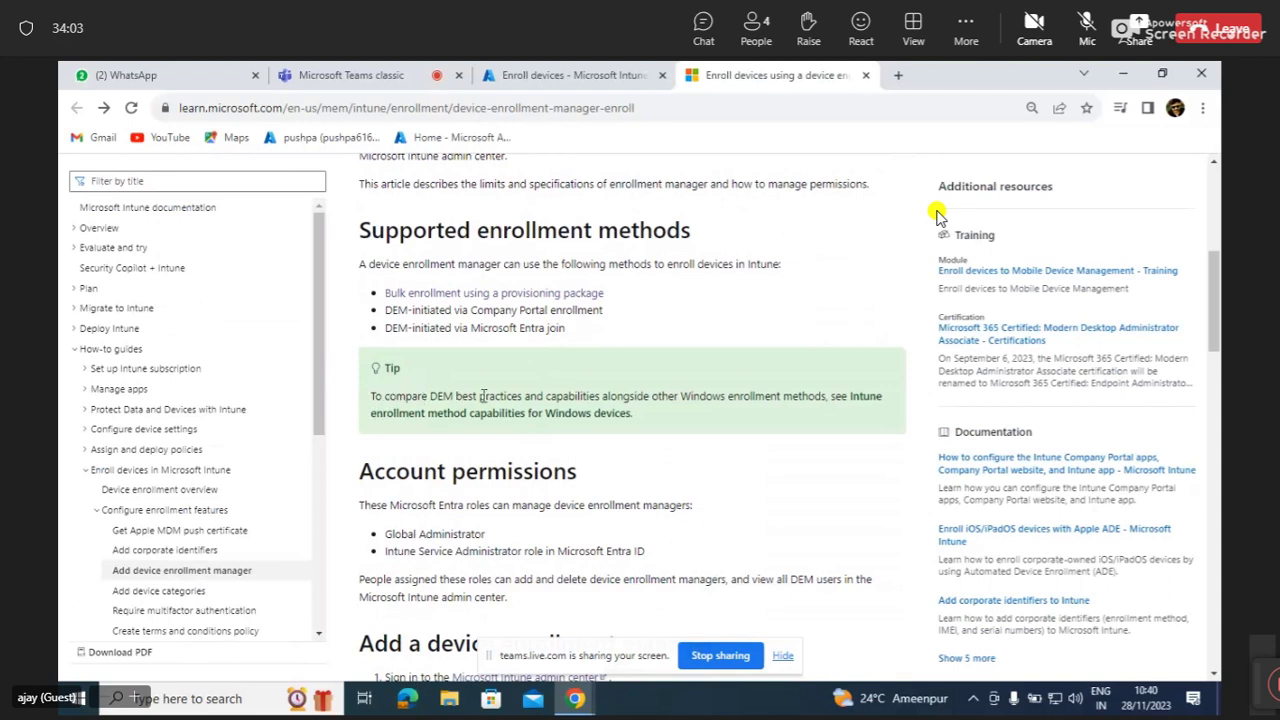
scroll(543, 498, down, 1)
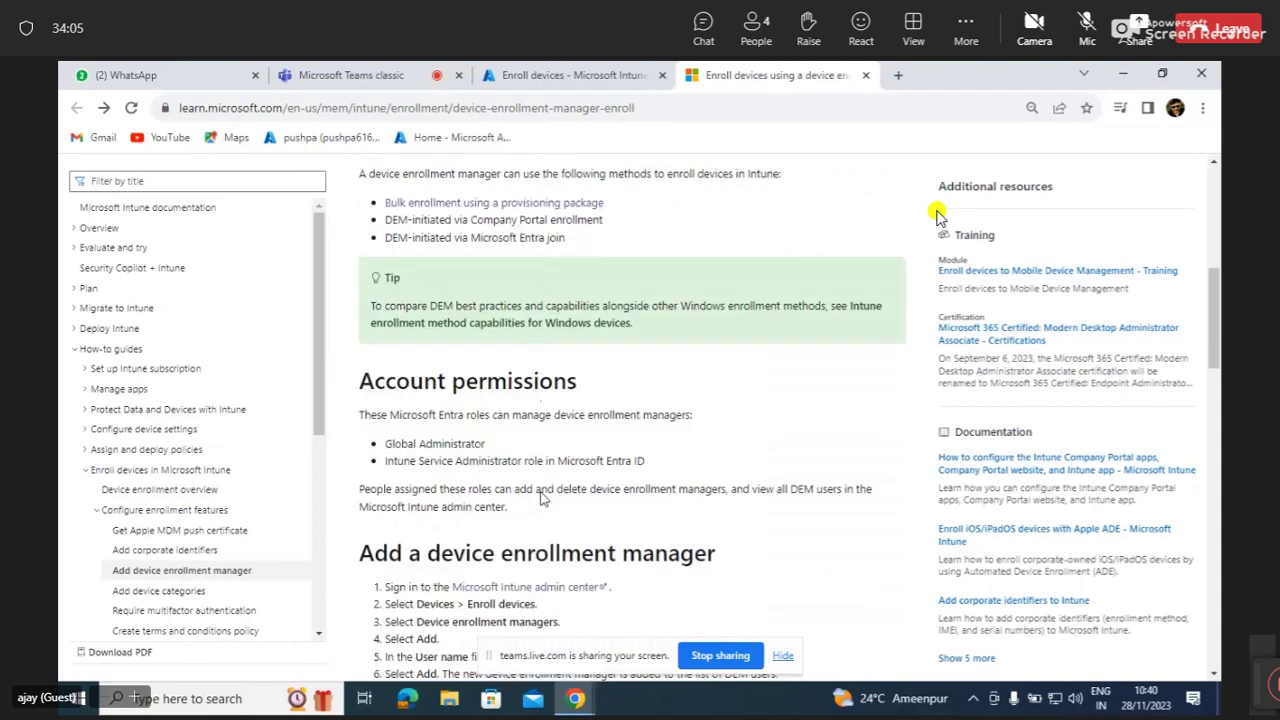
scroll(543, 498, down, 2)
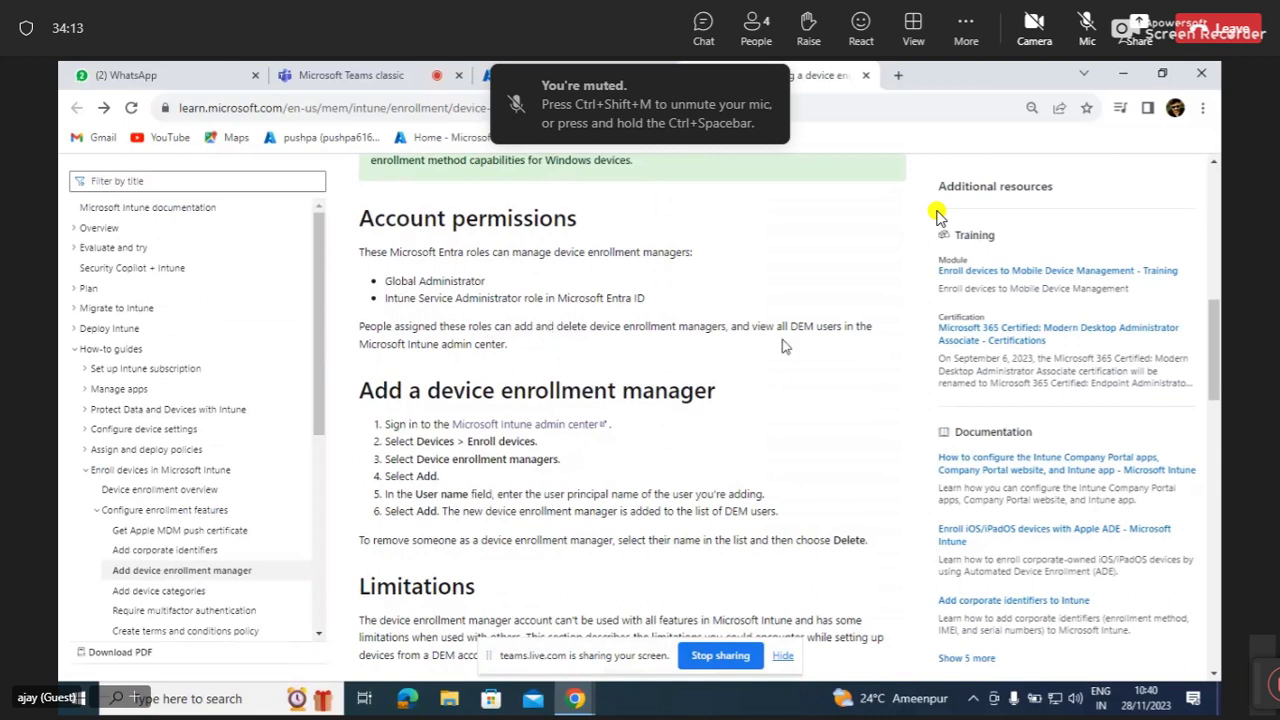
scroll(515, 412, down, 1)
scroll(515, 412, down, 3)
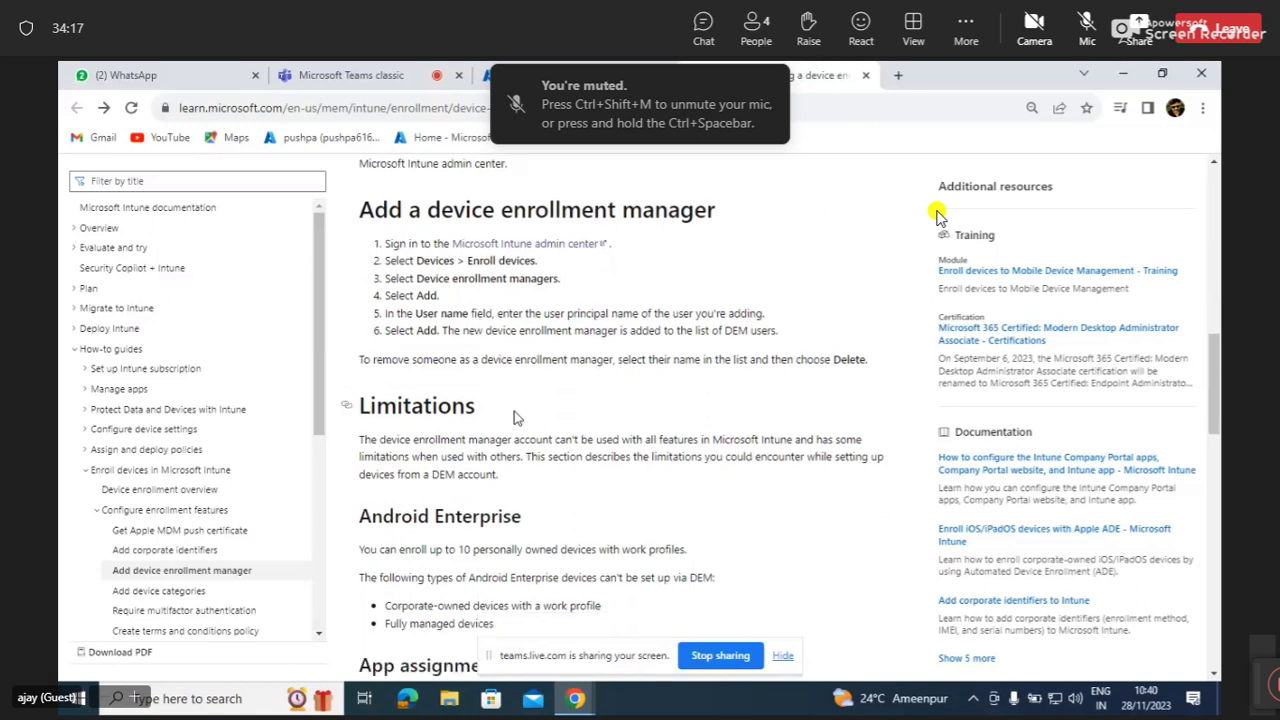
Scroll the Limitations from Android Enterprise down to Number of accounts and VPN profiles.
scroll(514, 411, down, 1)
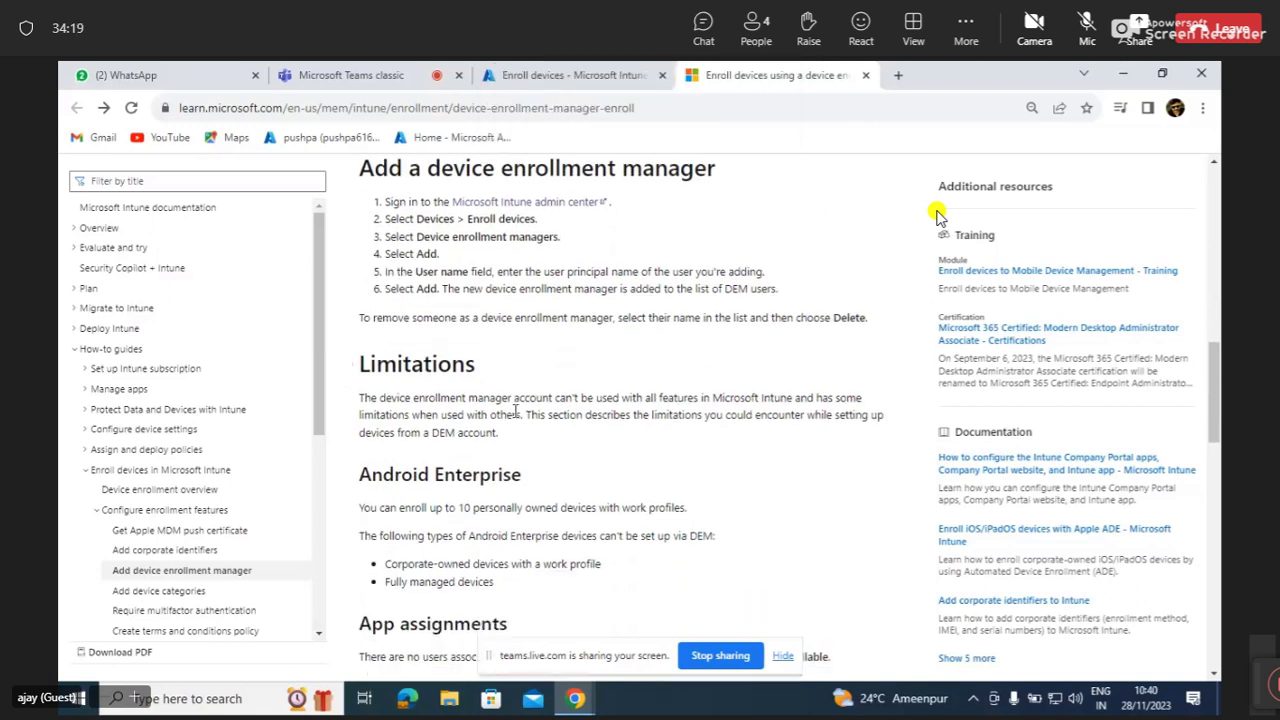
scroll(515, 412, down, 2)
scroll(515, 410, down, 1)
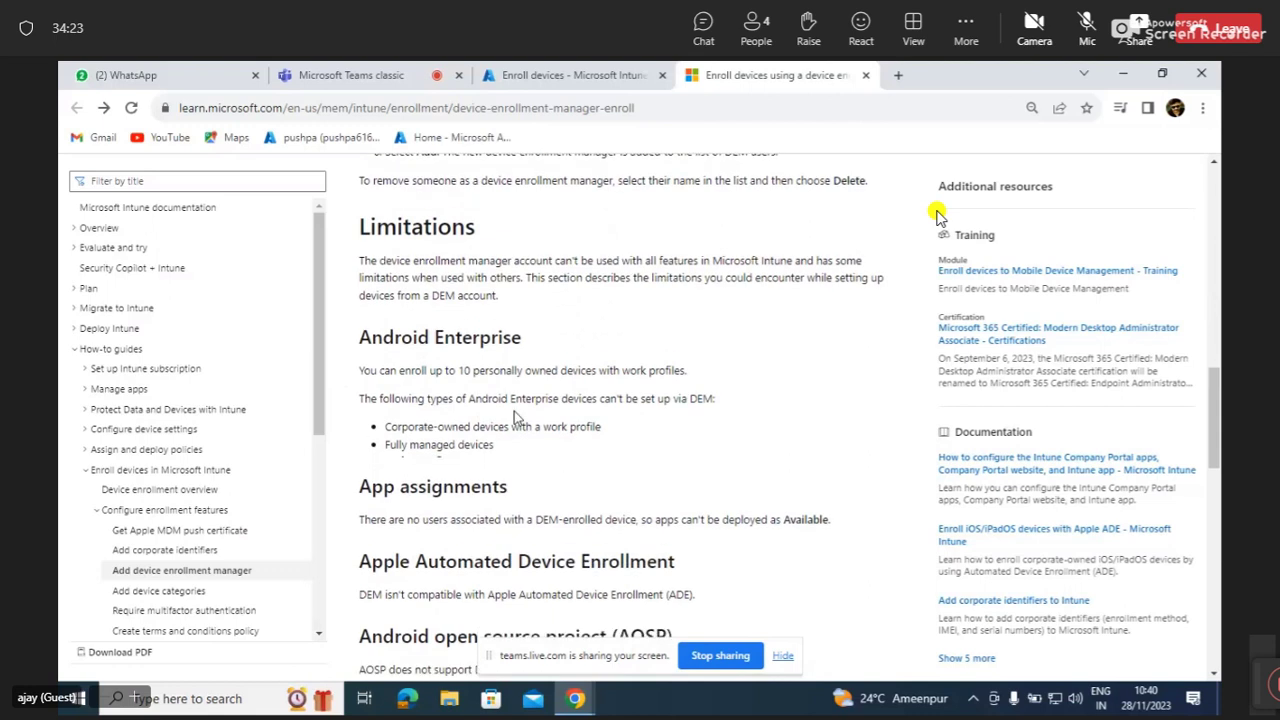
scroll(514, 411, down, 1)
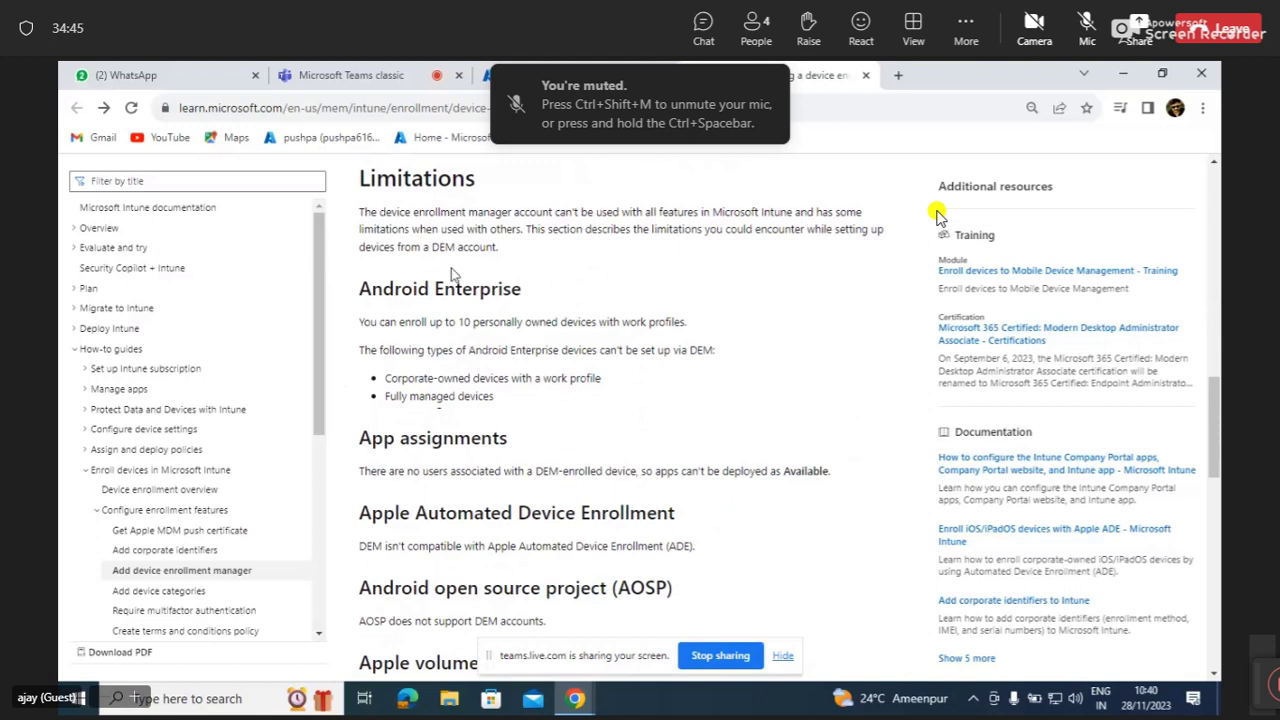
scroll(451, 268, down, 2)
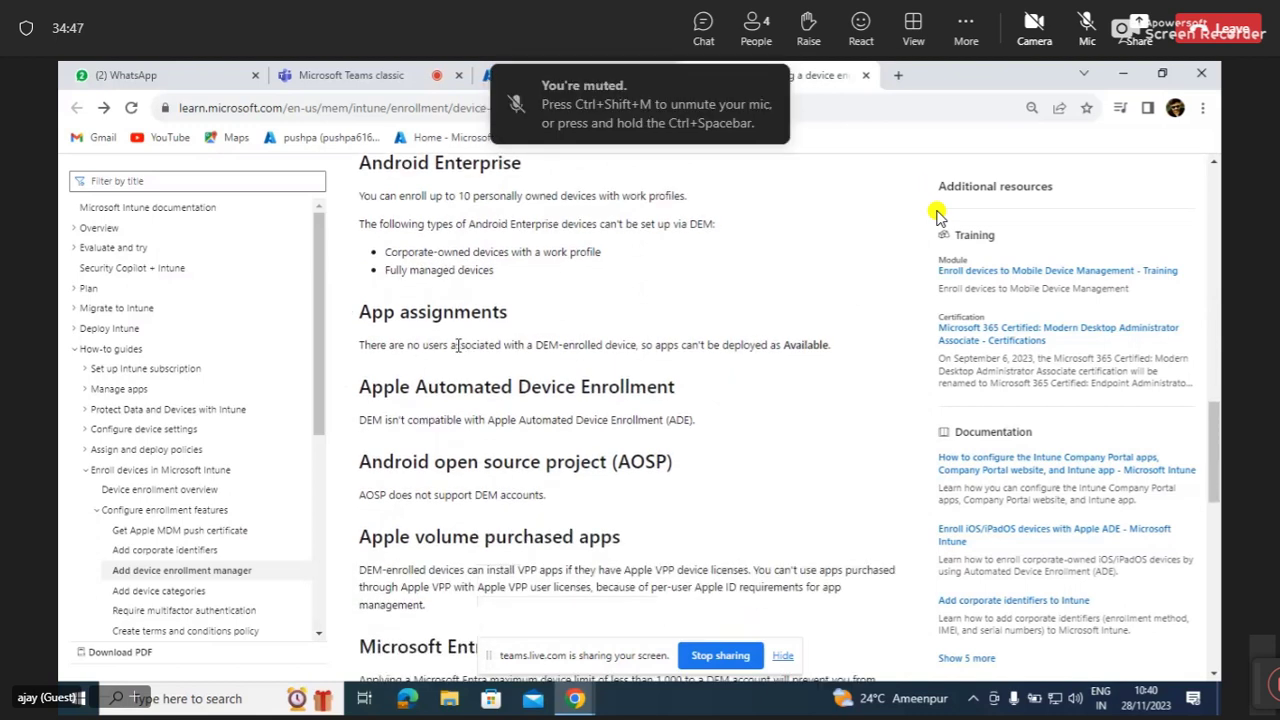
scroll(458, 350, down, 1)
Scroll back up through the limitations to the App assignments entry.
scroll(458, 345, up, 1)
scroll(458, 348, down, 2)
scroll(458, 348, up, 2)
scroll(458, 345, down, 5)
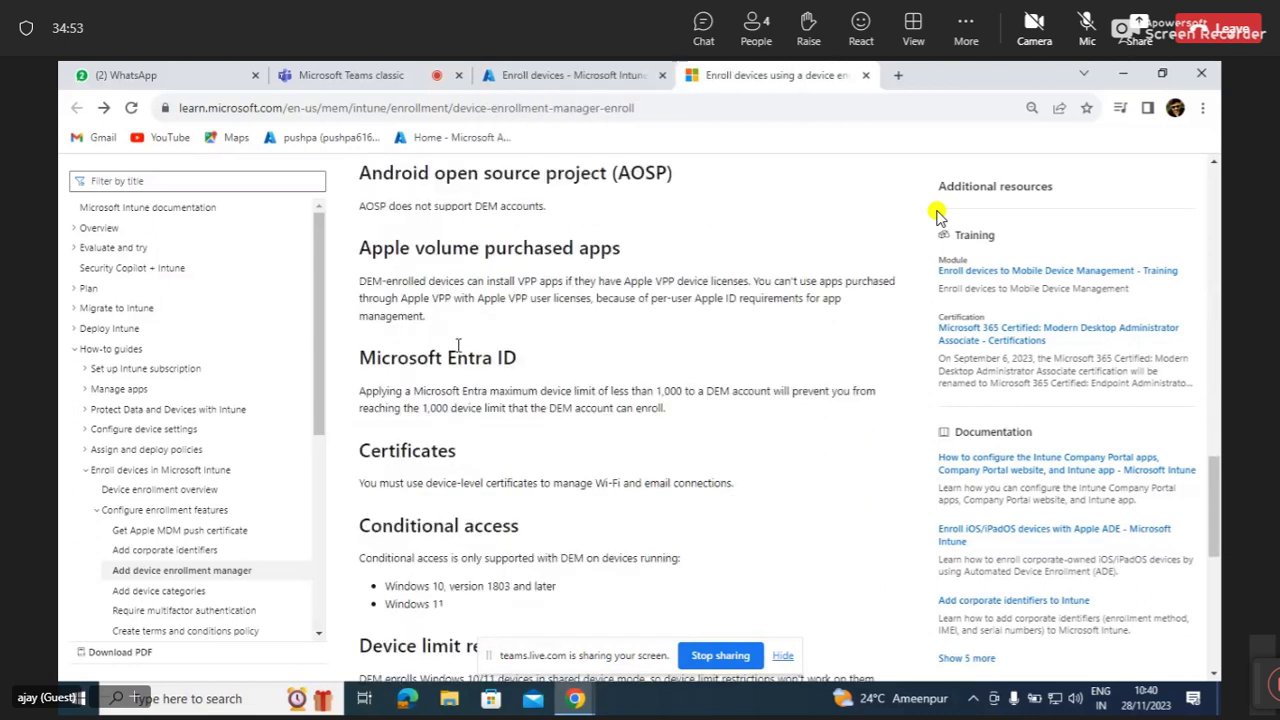
scroll(456, 345, down, 1)
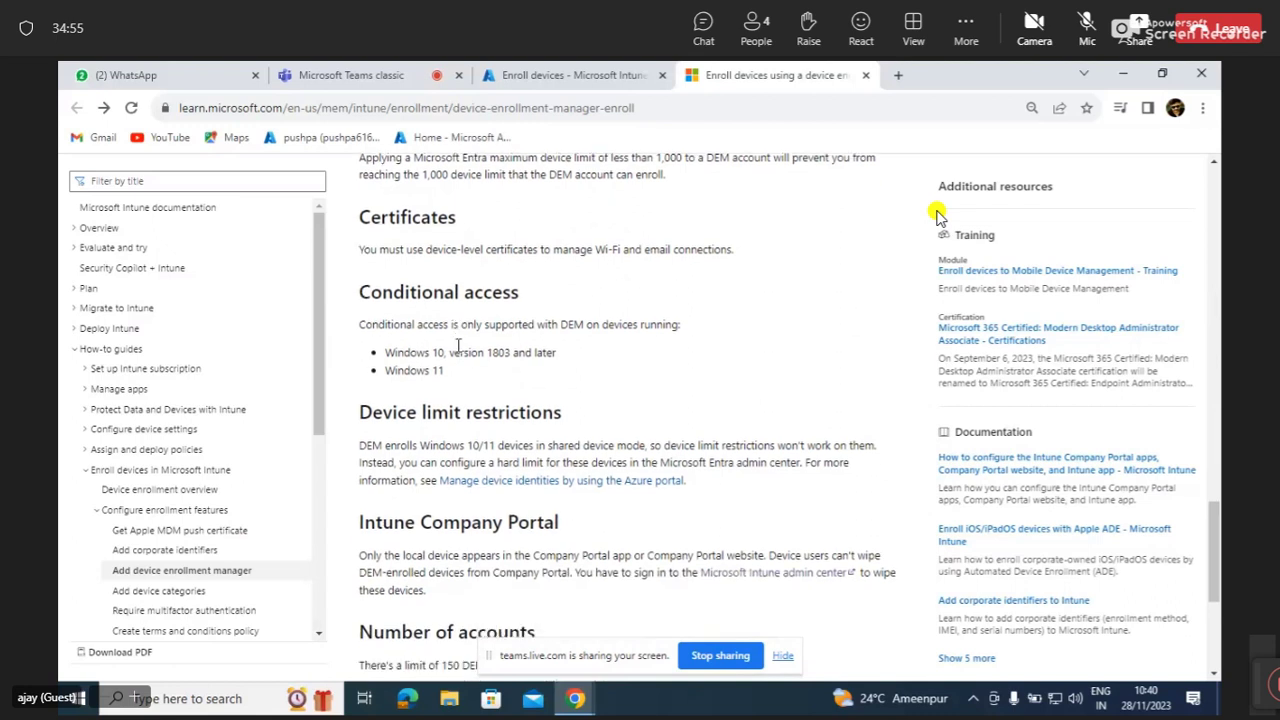
scroll(458, 348, down, 2)
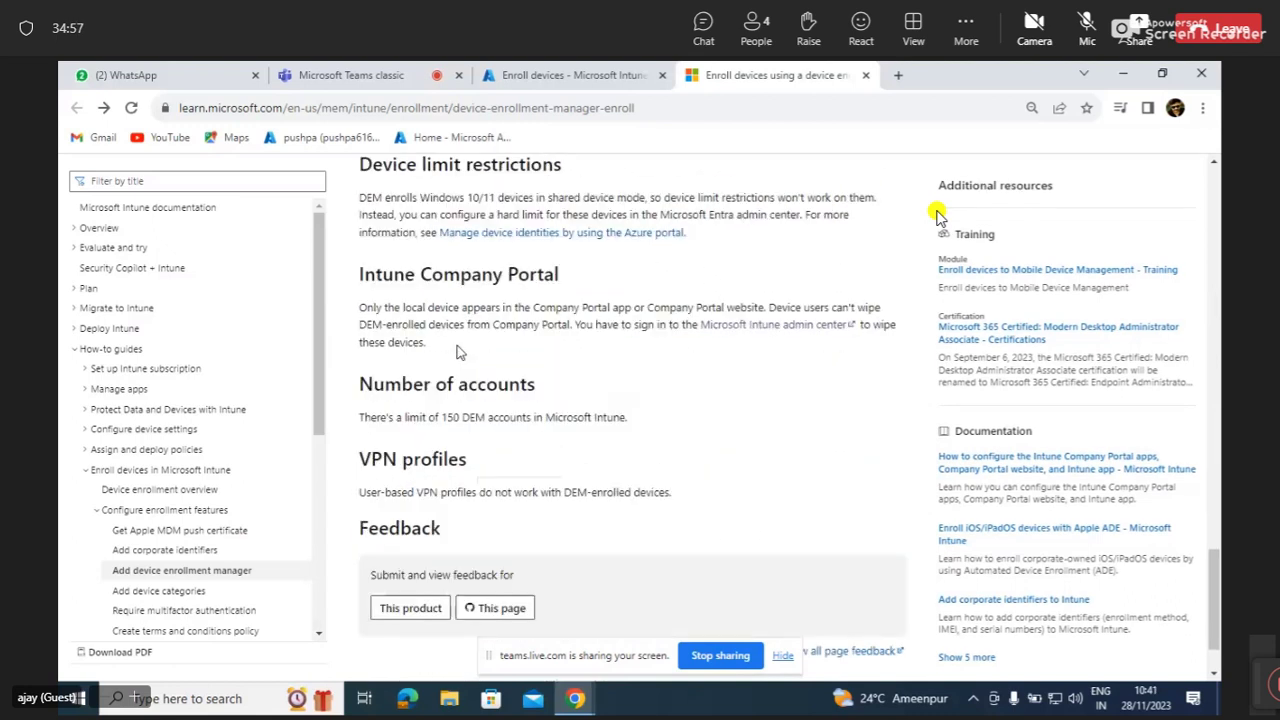
scroll(457, 350, up, 5)
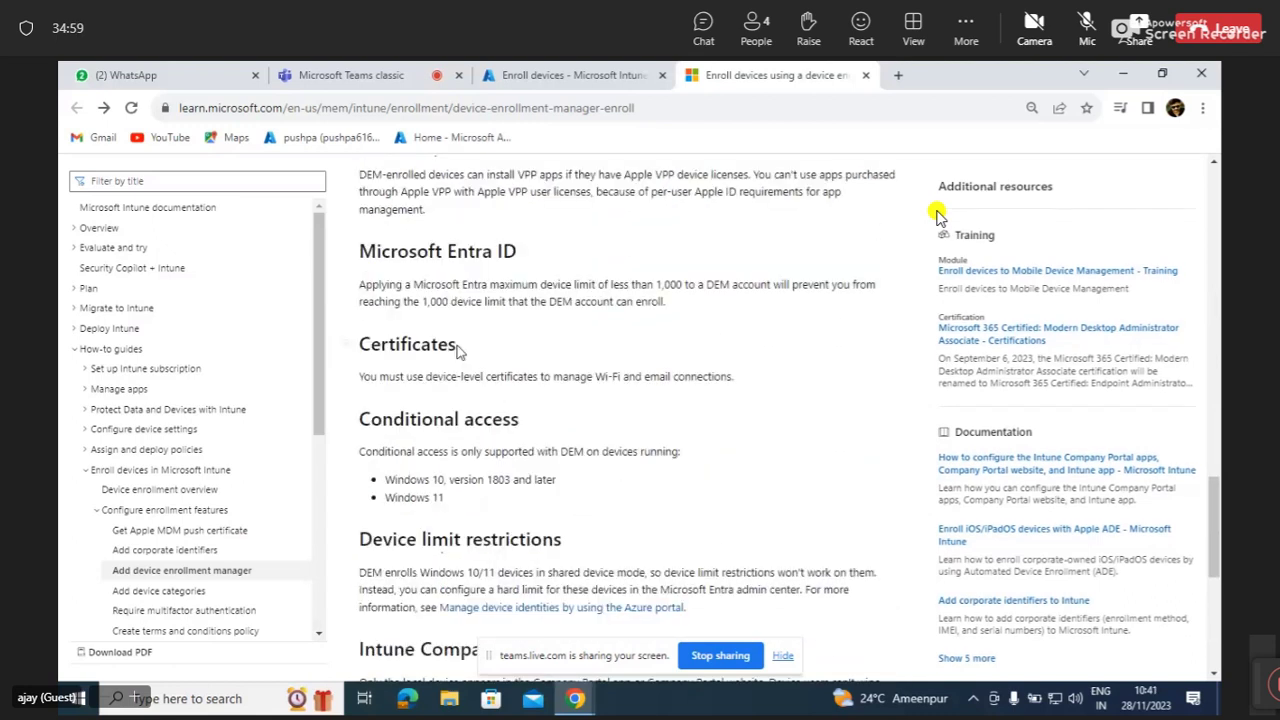
scroll(458, 350, up, 4)
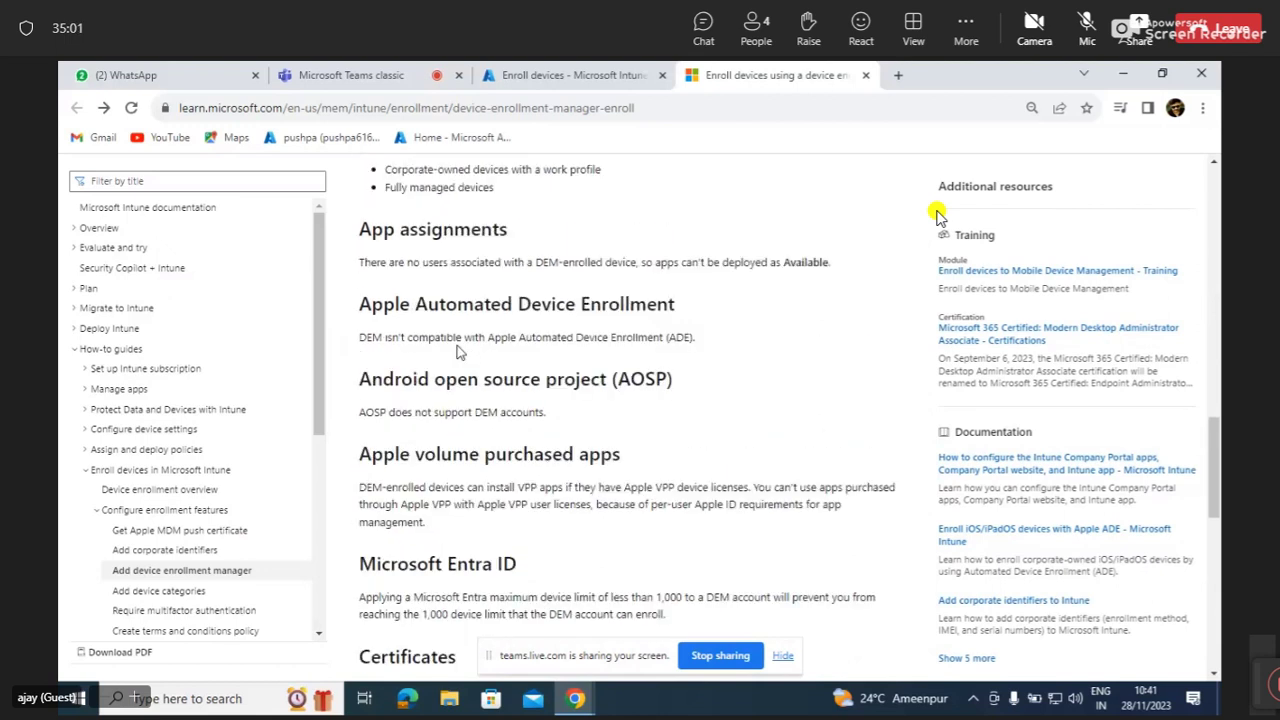
Scroll the Limitations down to the VPP device-license and Entra ID 1,000-limit entries.
scroll(459, 350, up, 1)
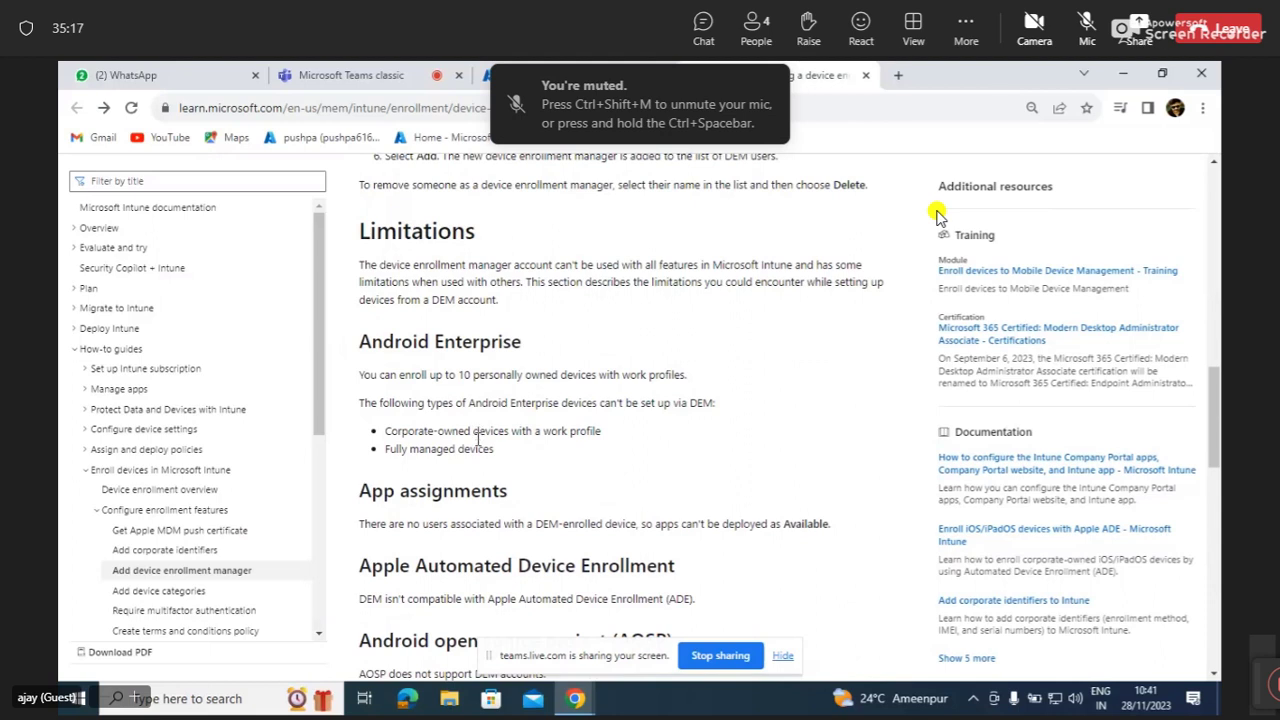
scroll(490, 497, down, 2)
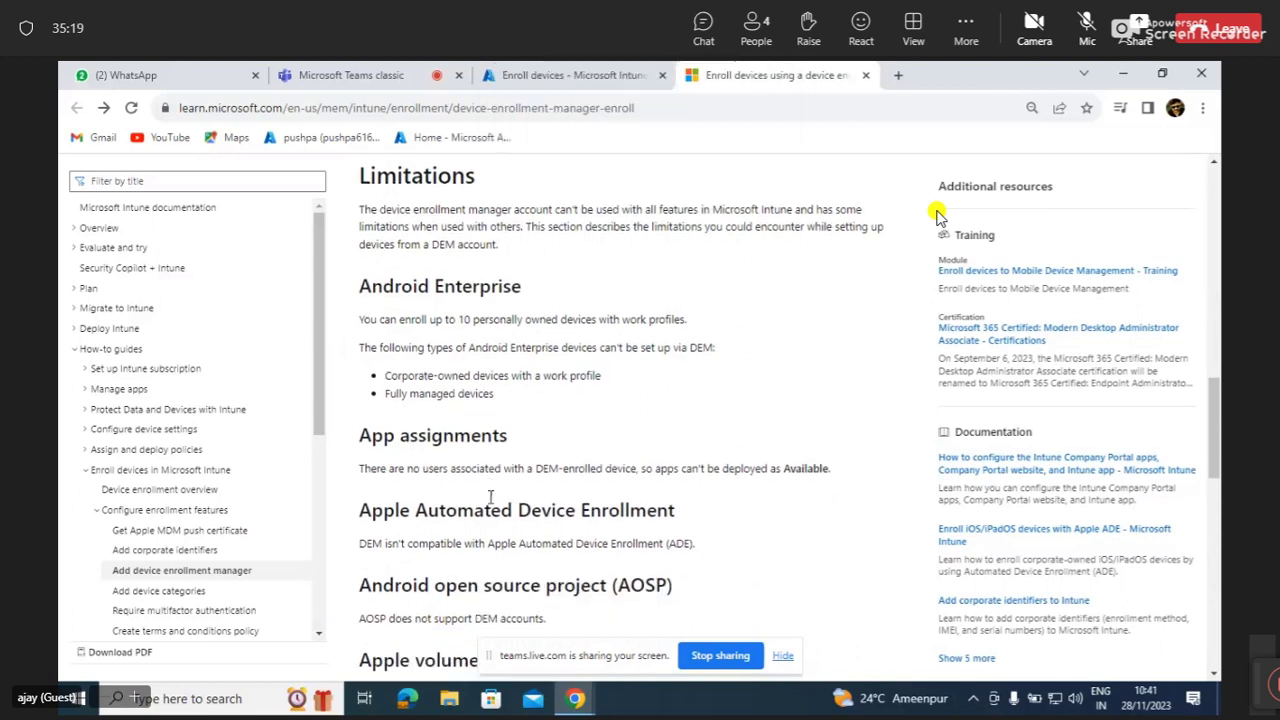
scroll(490, 497, down, 1)
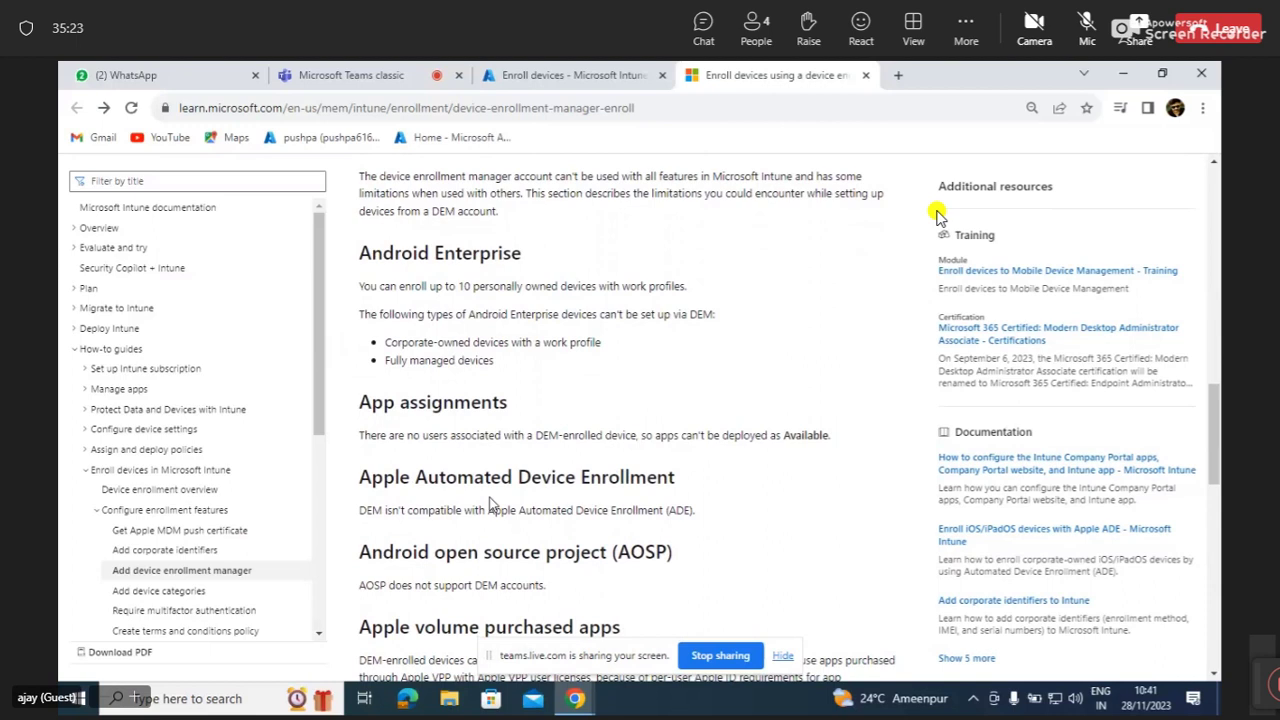
scroll(490, 500, down, 1)
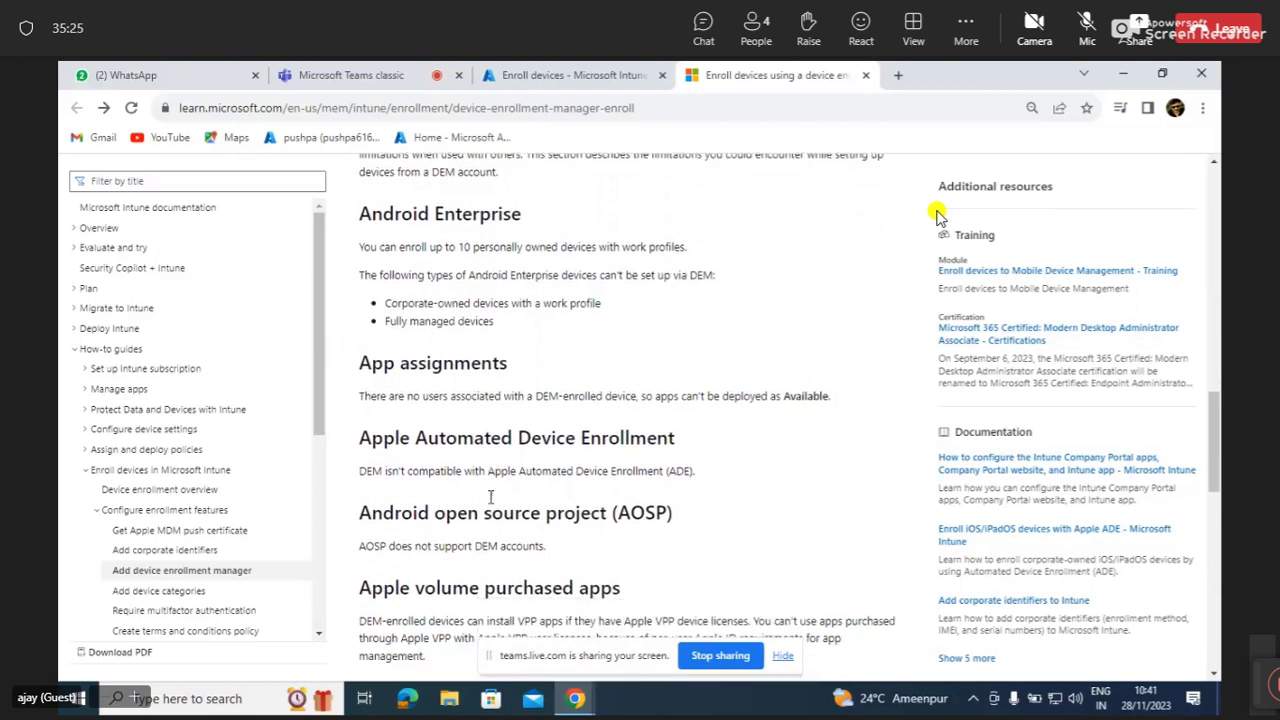
scroll(490, 497, down, 1)
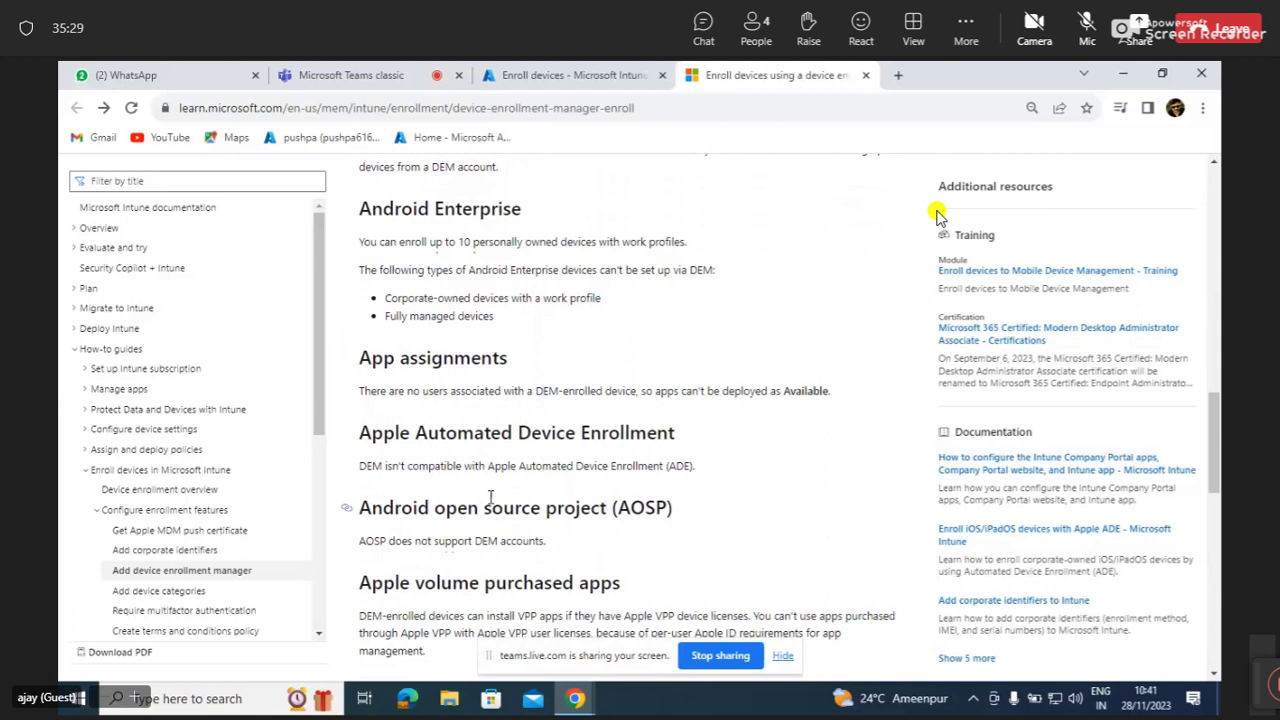
scroll(937, 215, down, 1)
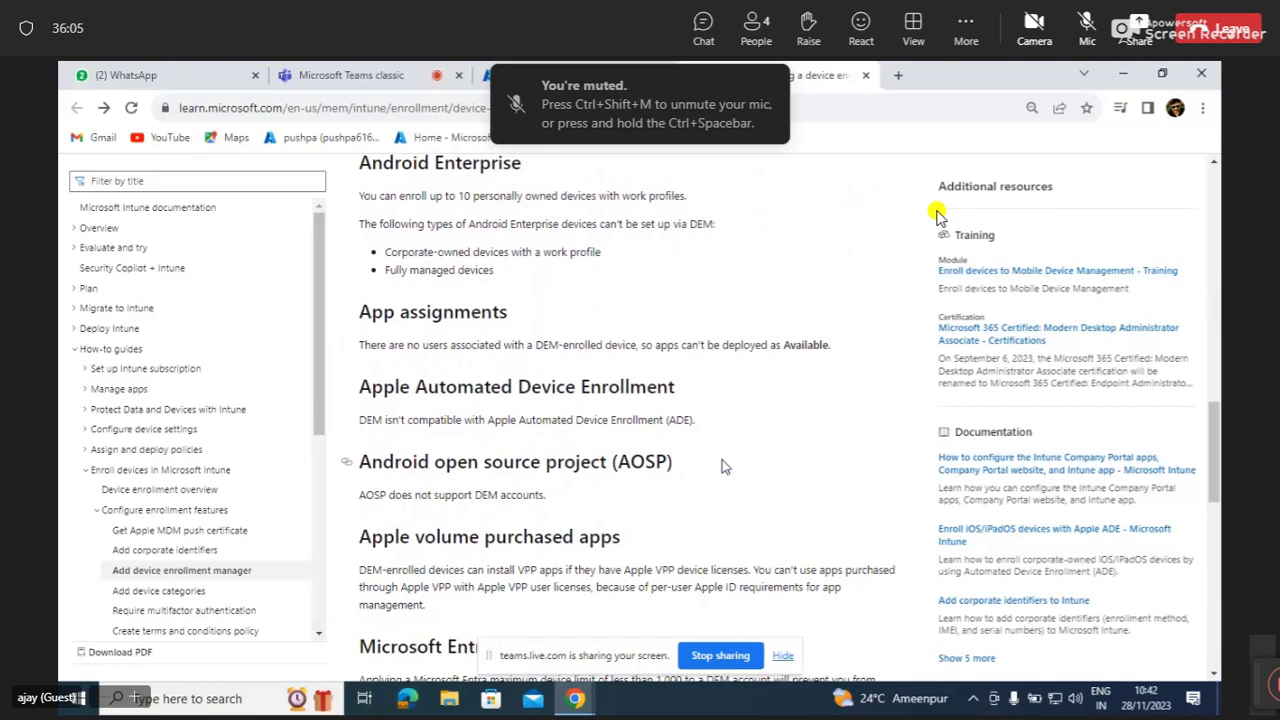
scroll(725, 467, down, 1)
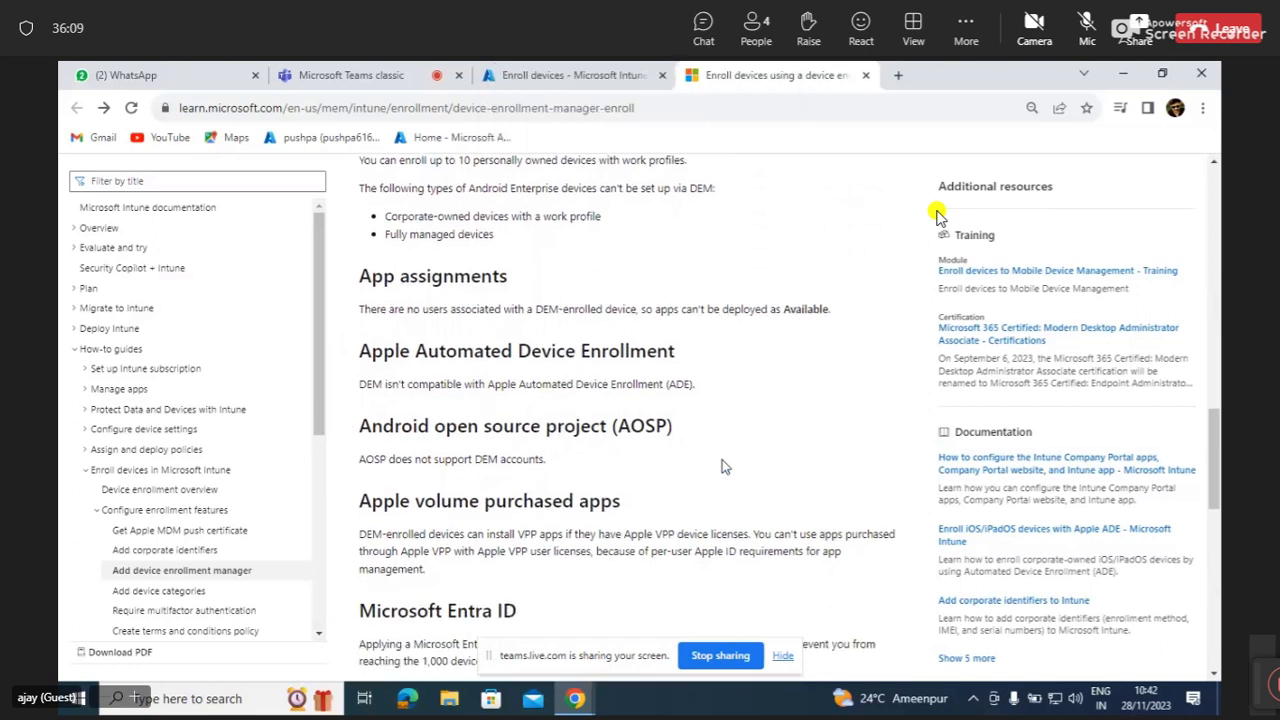
scroll(725, 467, down, 1)
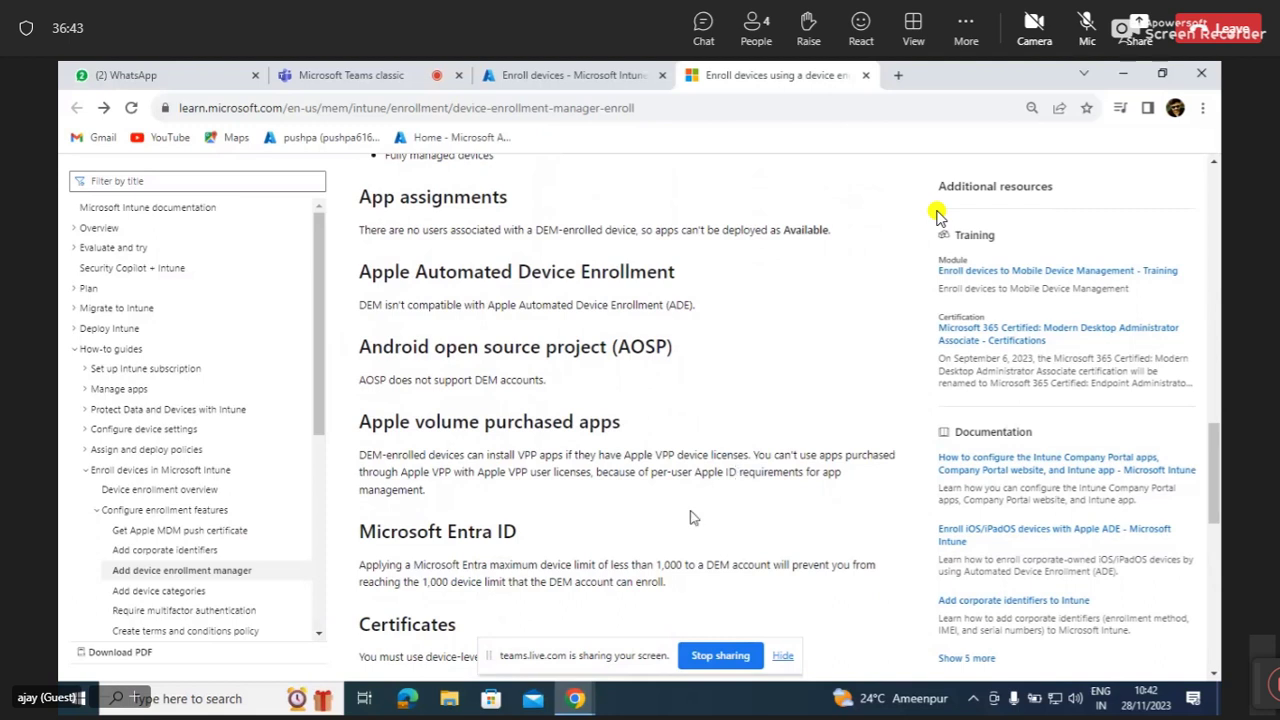
Scroll past Conditional access and Device limit restrictions to the 150-account cap and VPN profiles.
scroll(693, 517, down, 5)
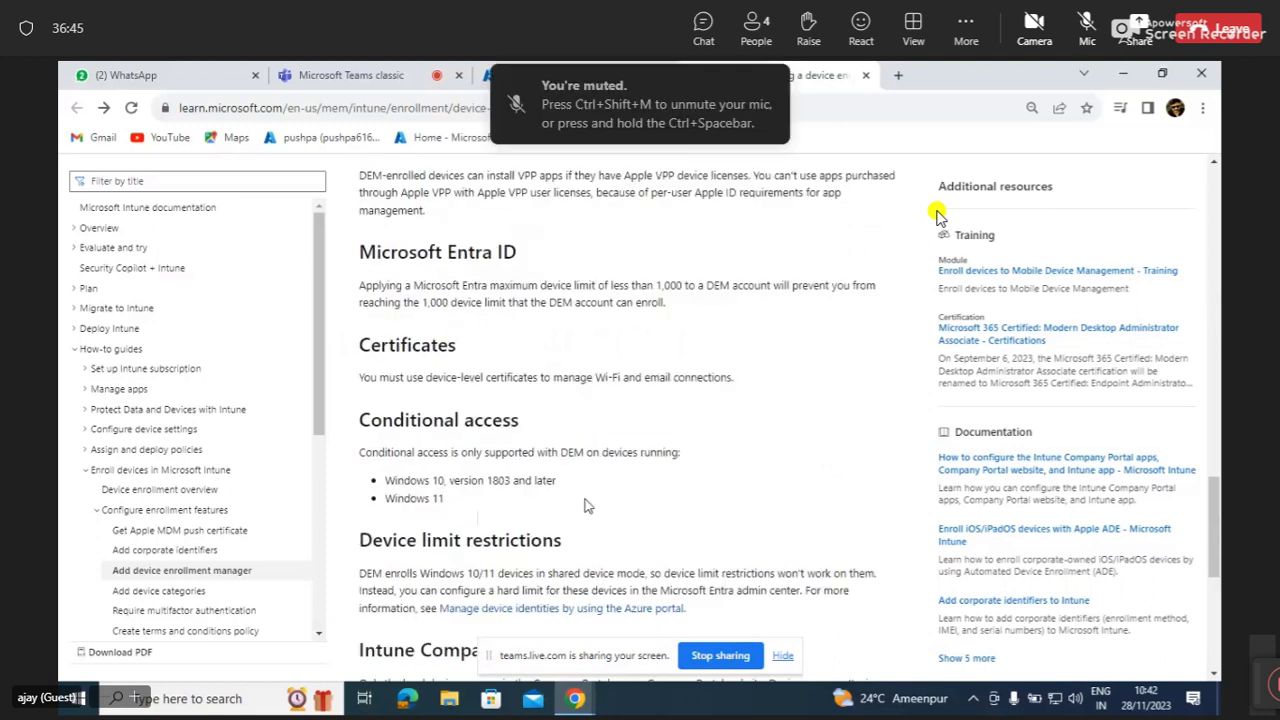
scroll(588, 507, down, 1)
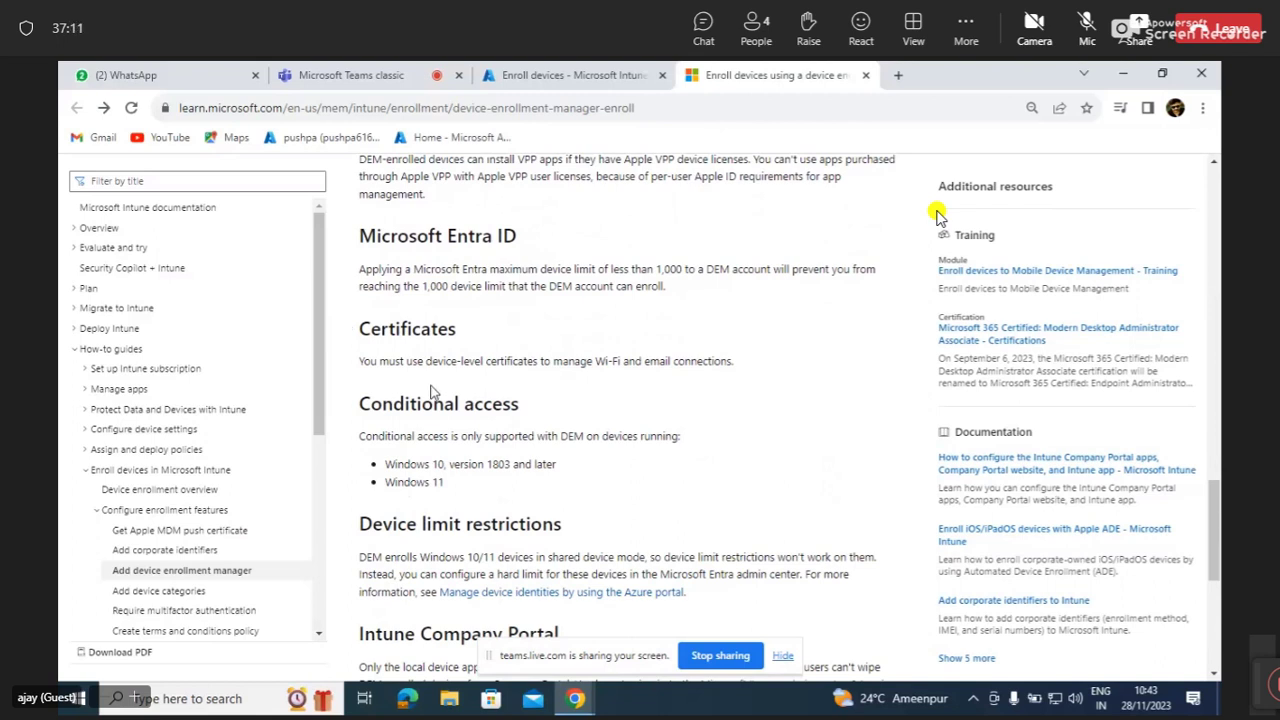
scroll(432, 390, down, 1)
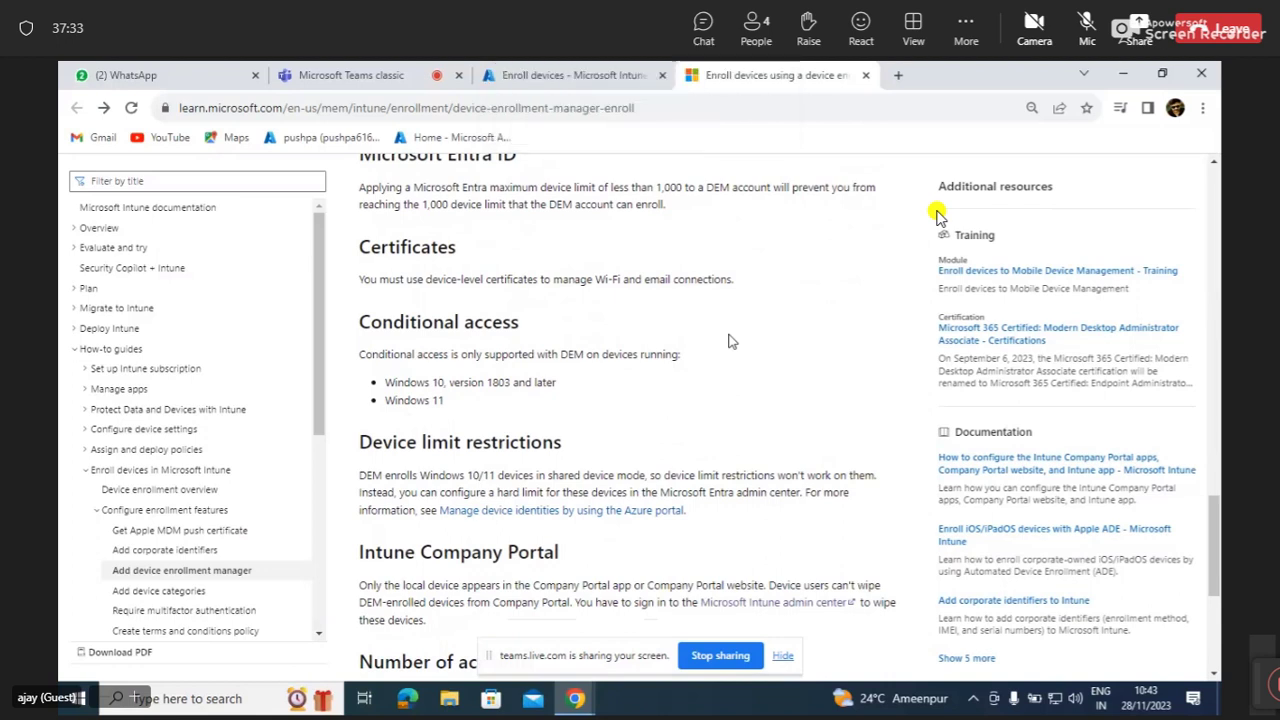
scroll(644, 377, down, 1)
scroll(644, 377, down, 1)
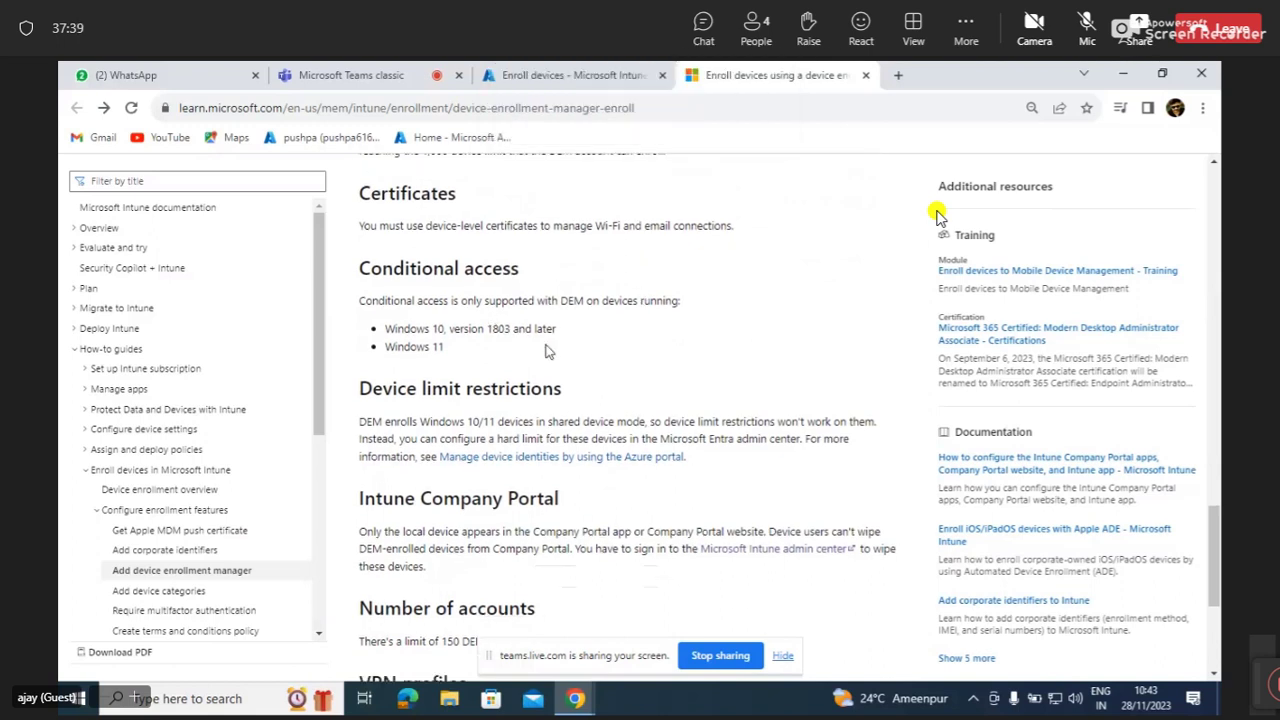
scroll(465, 357, down, 3)
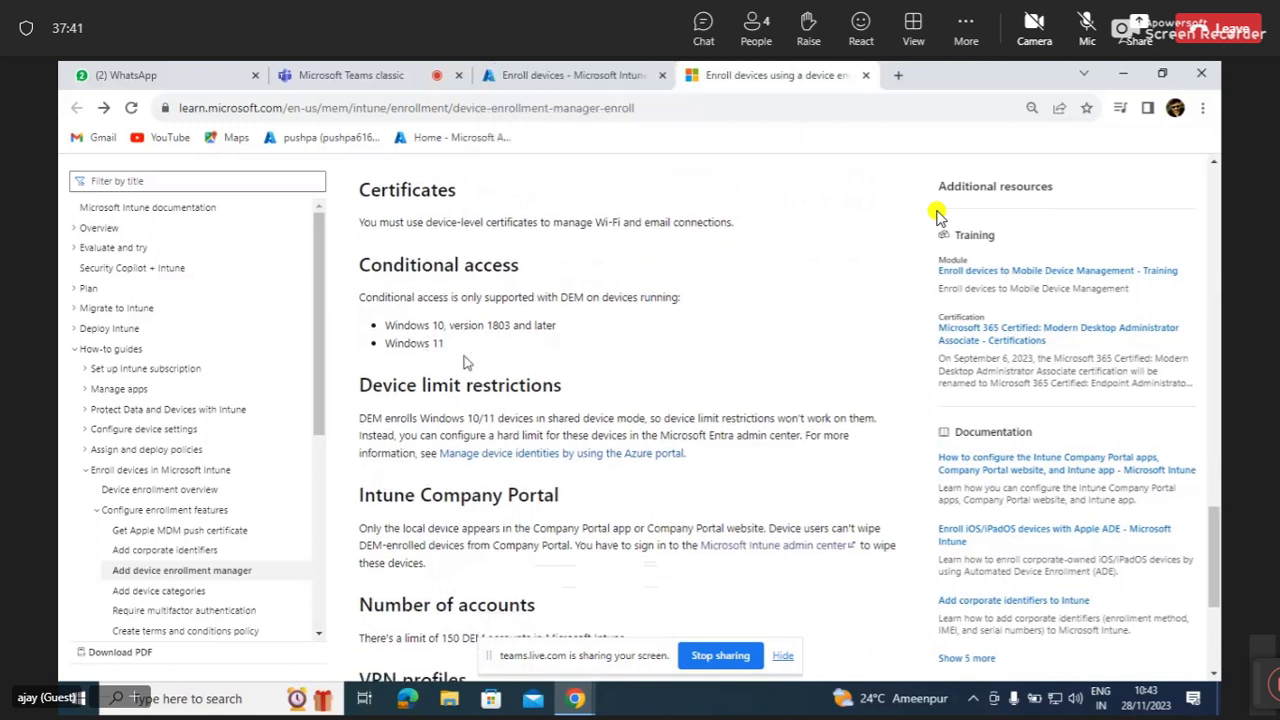
scroll(465, 357, down, 2)
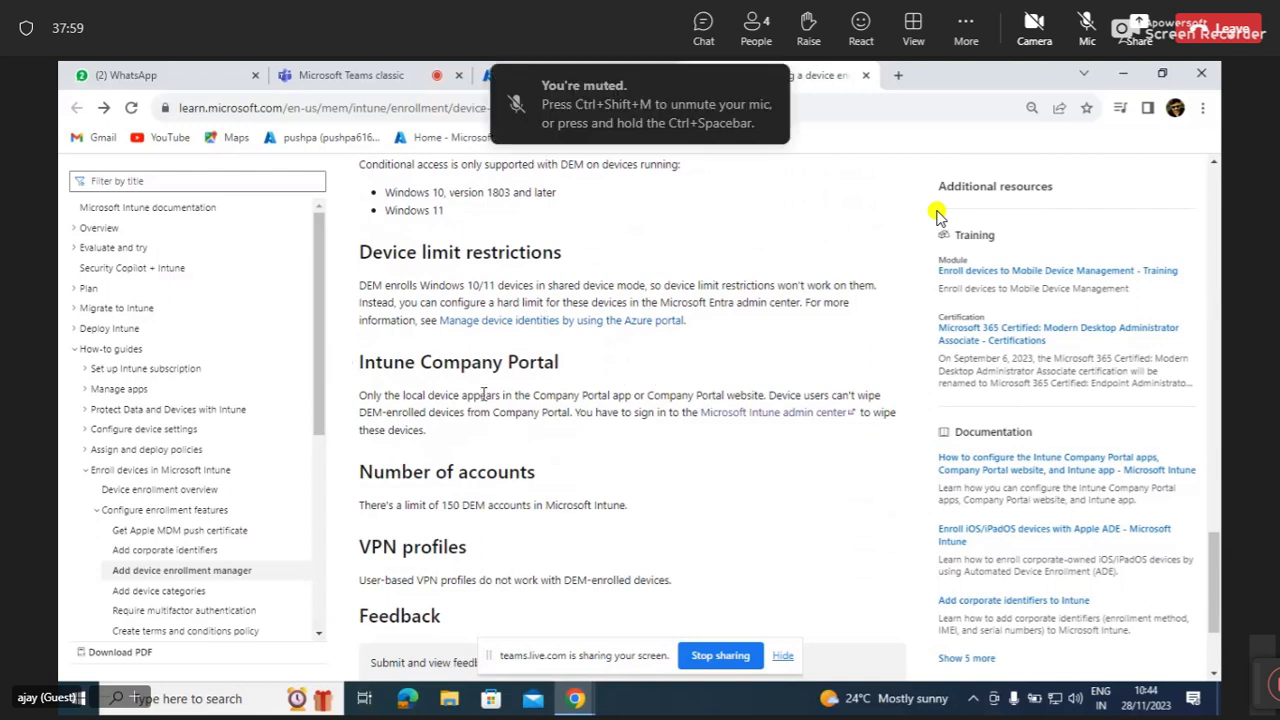
Scroll to the article's end, then back up to the Add steps and Android Enterprise limitation.
scroll(519, 435, down, 1)
scroll(519, 435, down, 3)
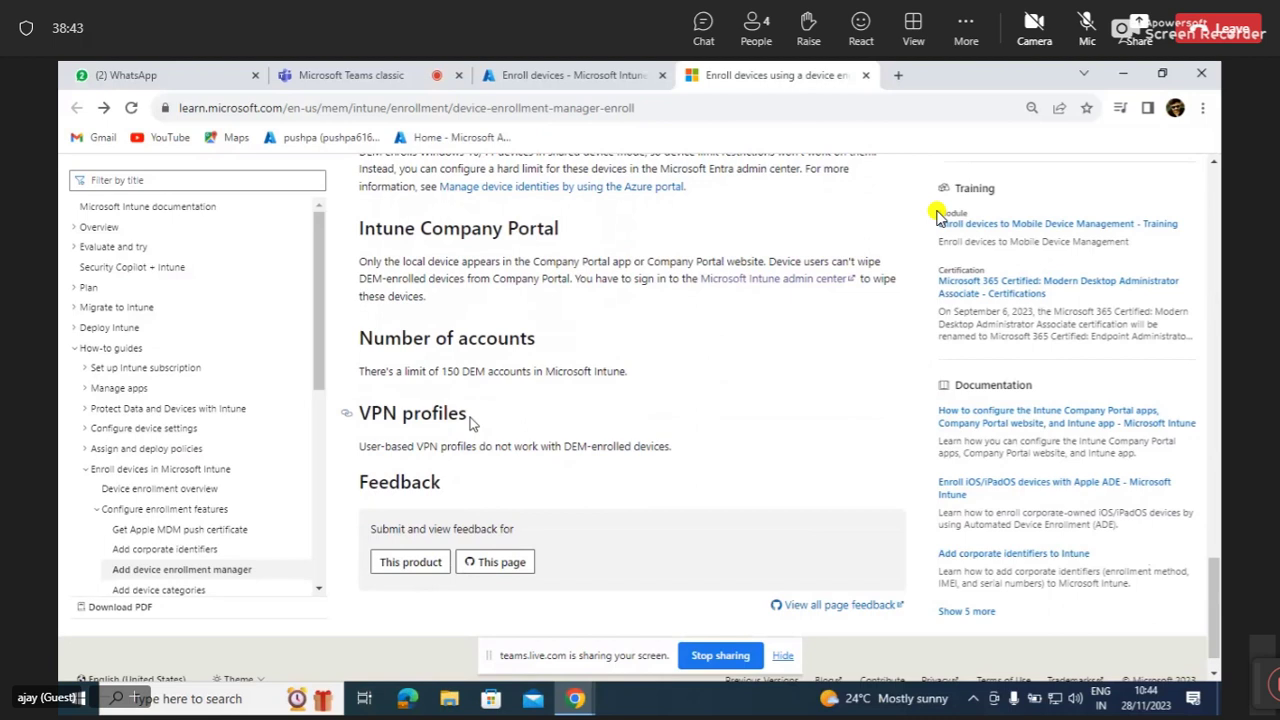
scroll(470, 422, up, 1)
scroll(470, 422, down, 1)
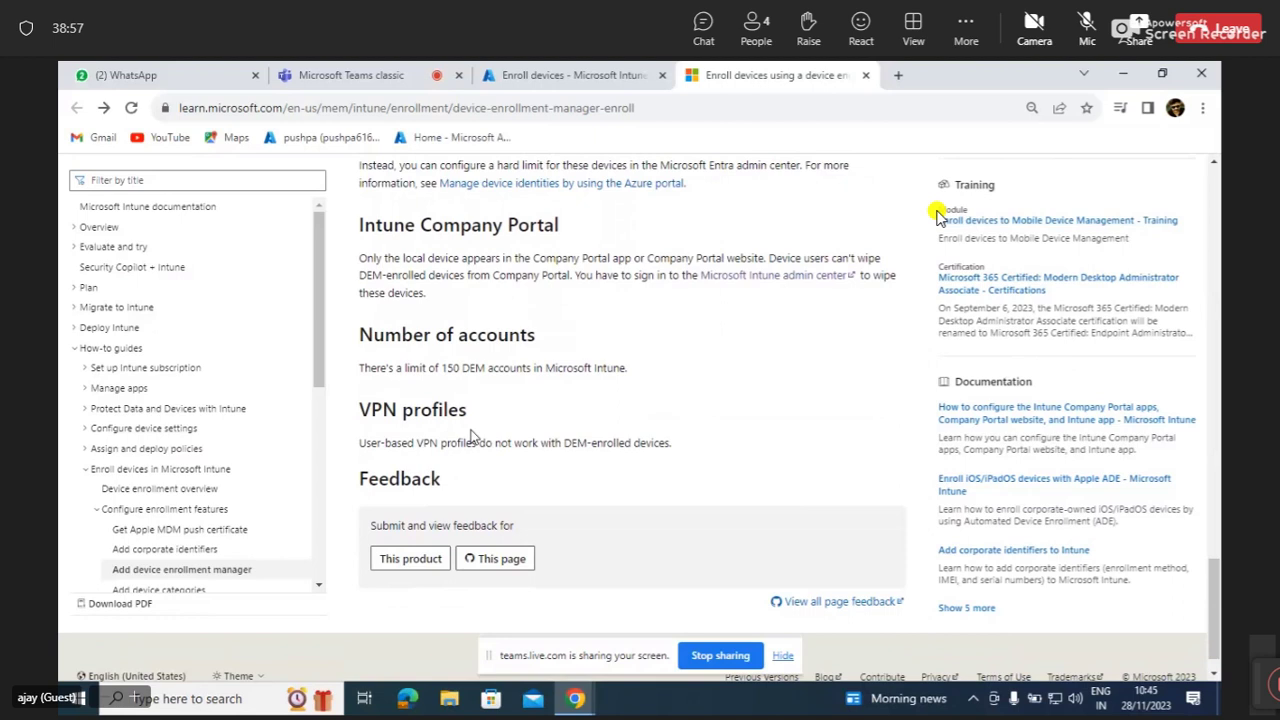
scroll(937, 215, up, 10)
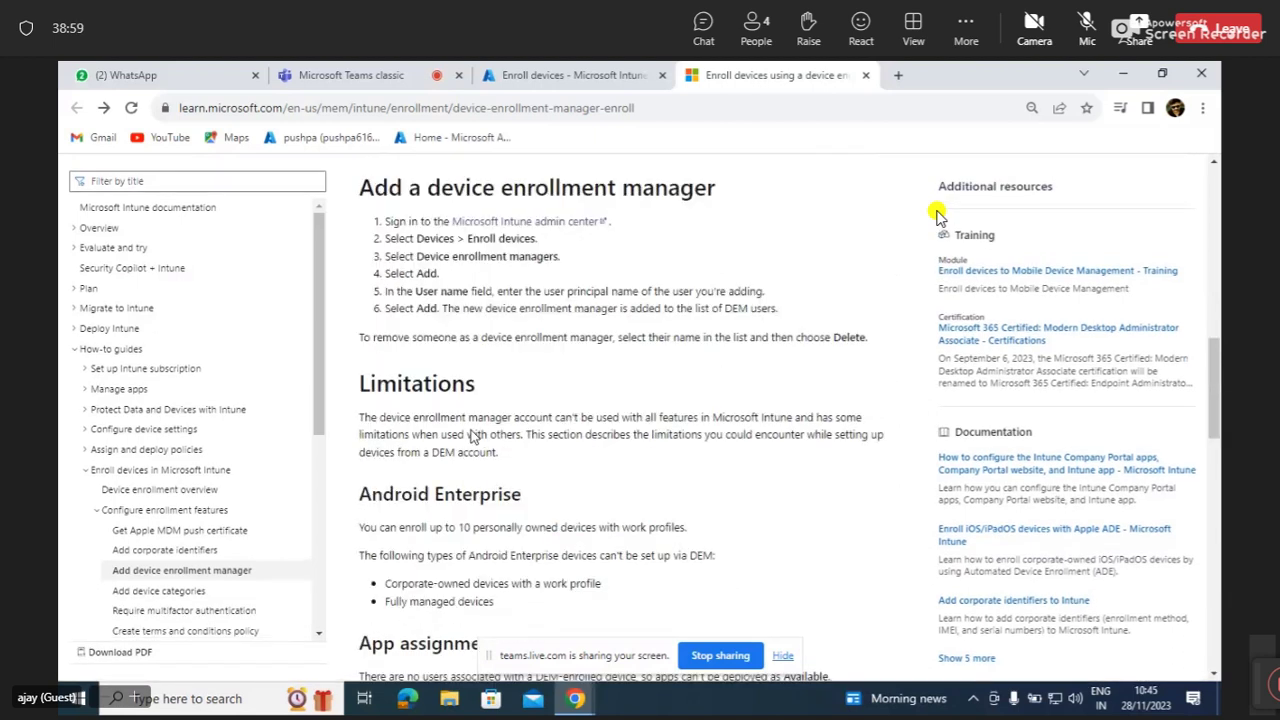
scroll(937, 215, up, 10)
Switch to the 'Enroll devices - Microsoft Intune' tab, glance at Teams, and return to Intune.
click(548, 70)
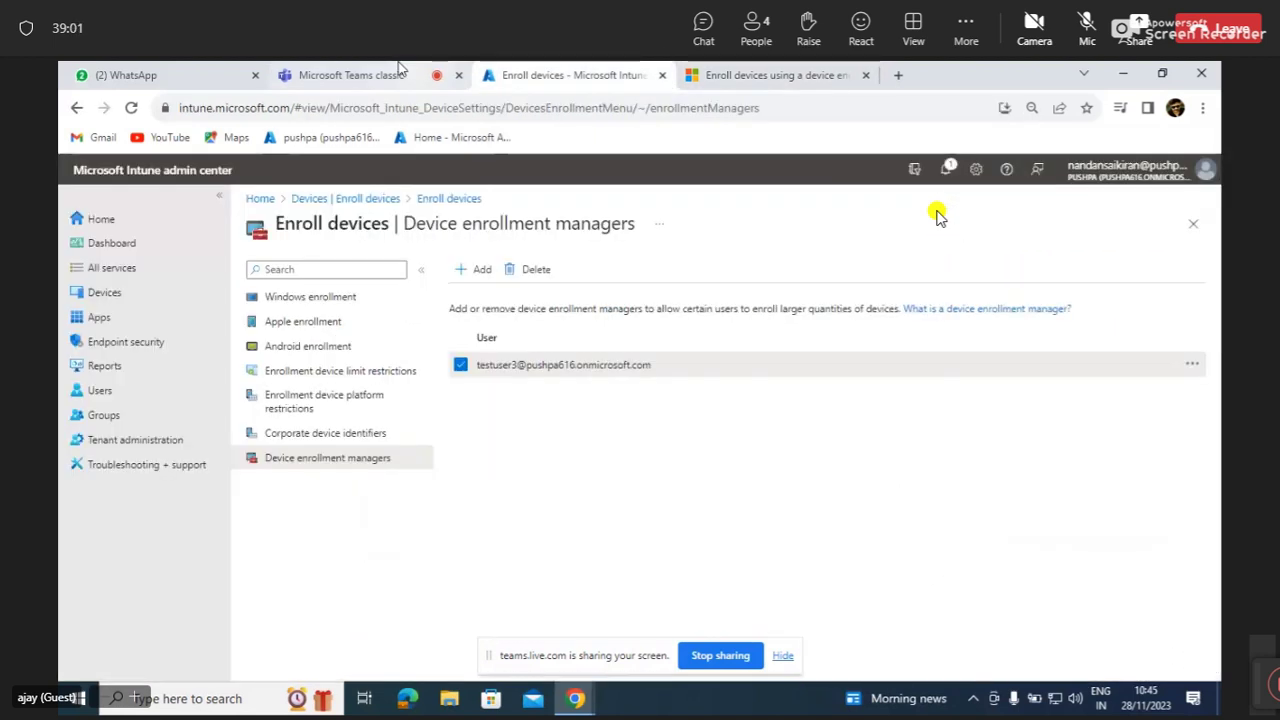
click(387, 75)
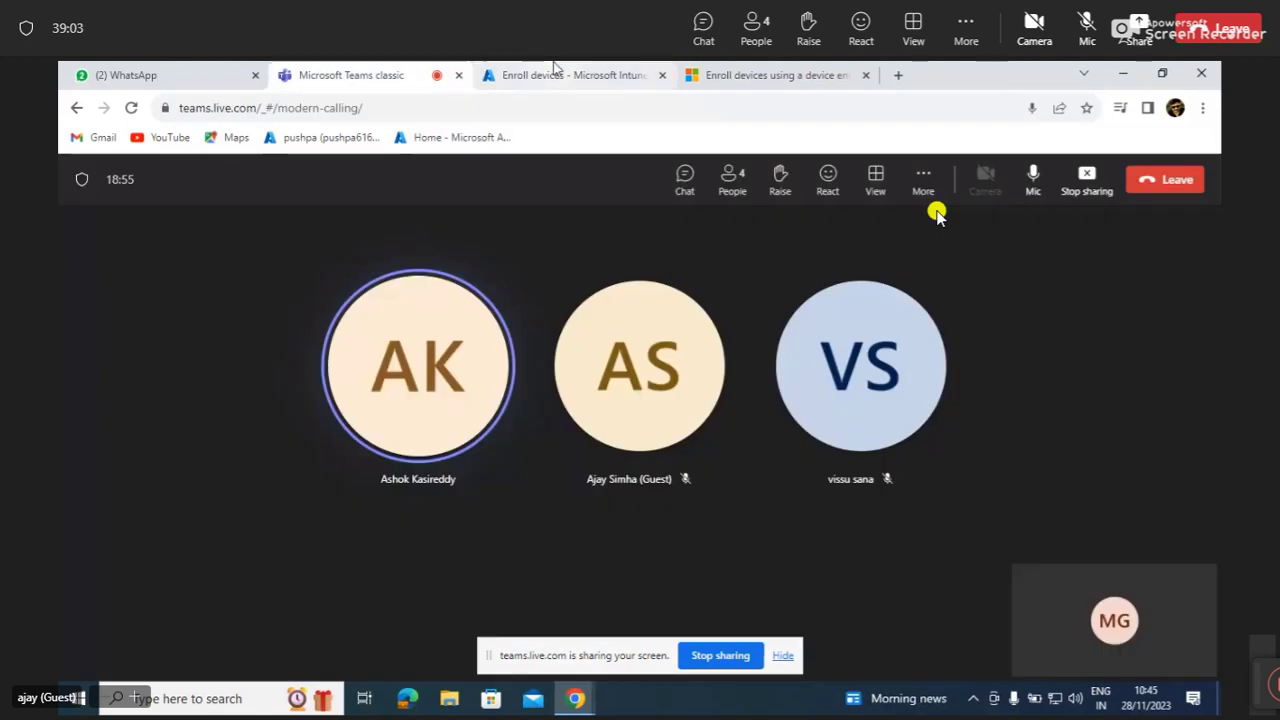
click(500, 75)
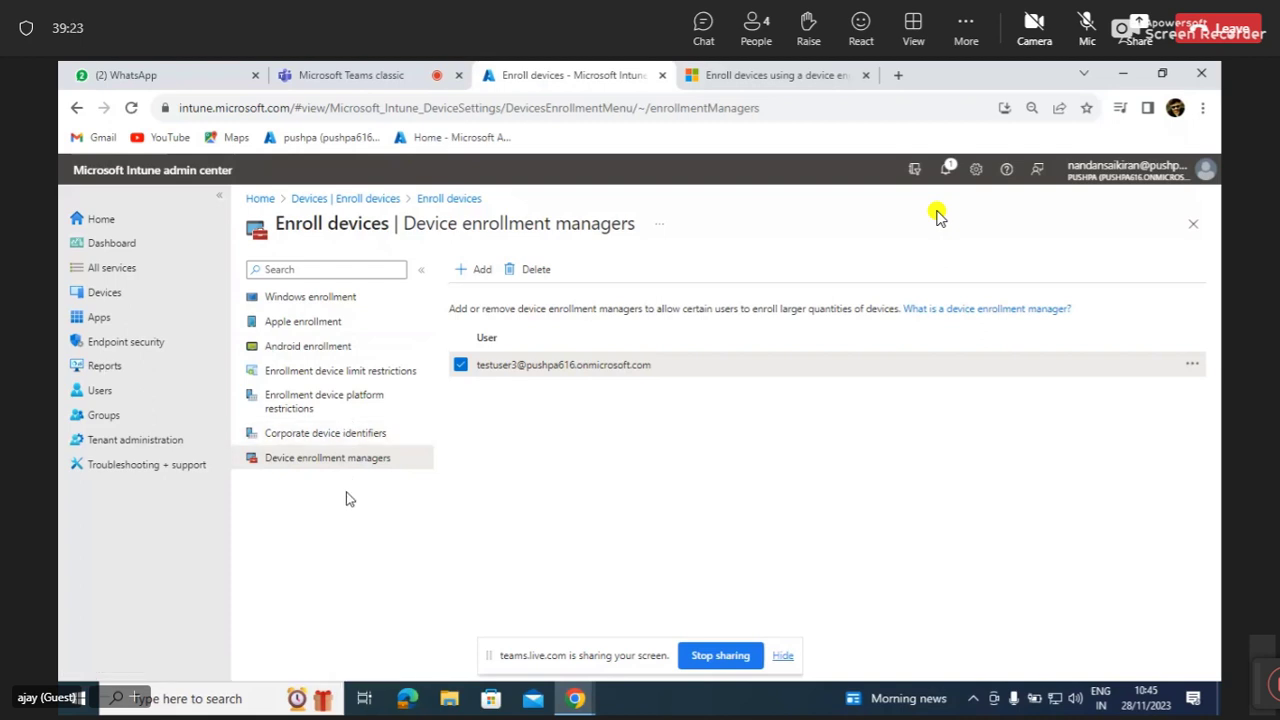
Go to Apps in Intune and open the App protection policies page under Policy.
click(134, 324)
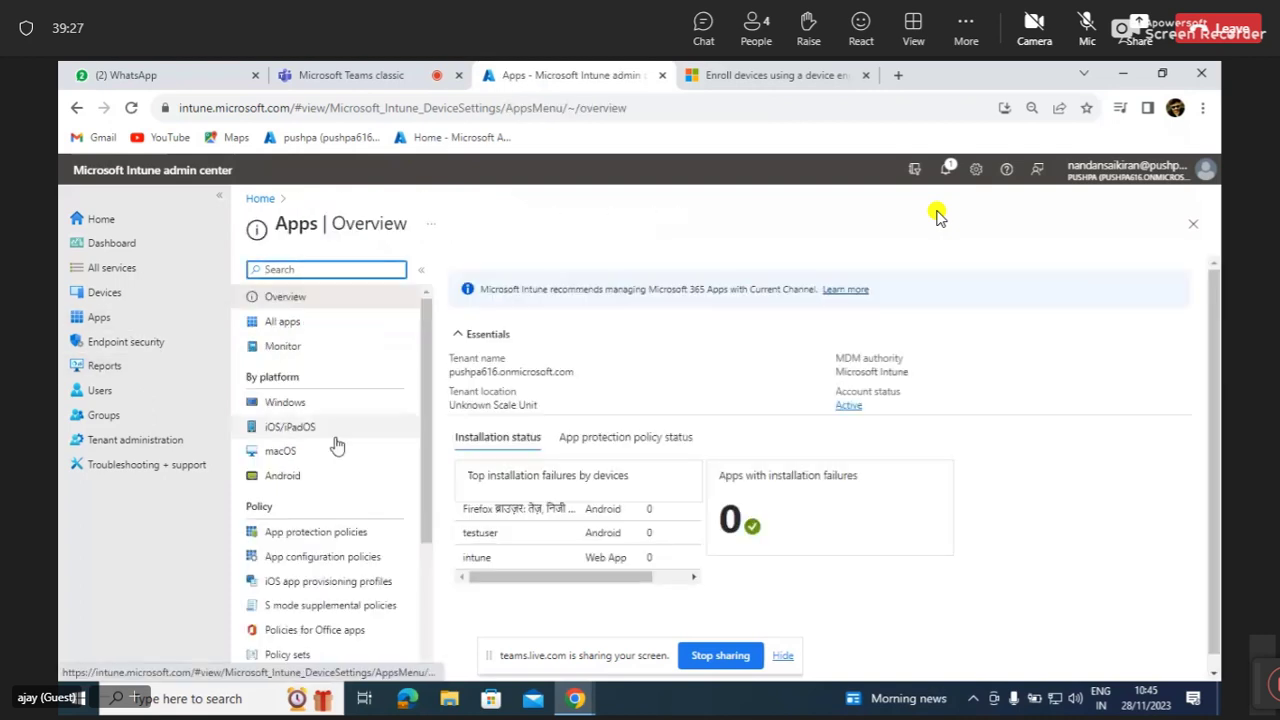
scroll(337, 446, down, 3)
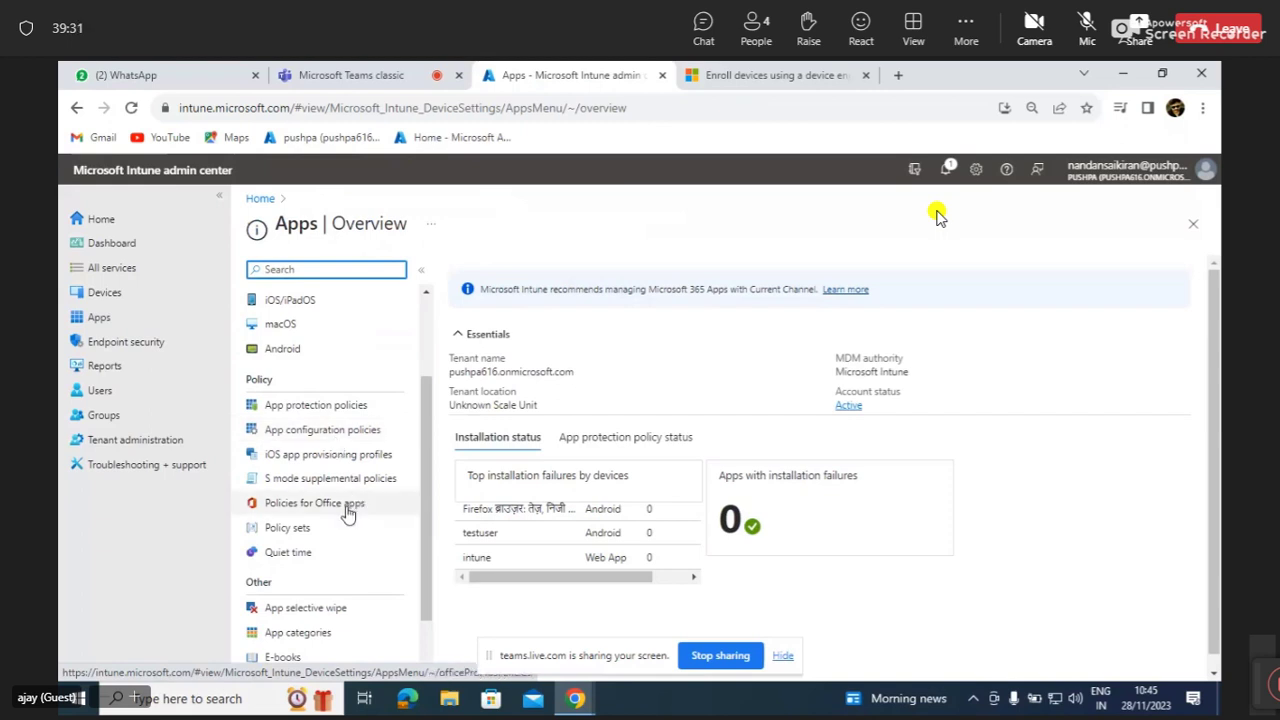
click(358, 409)
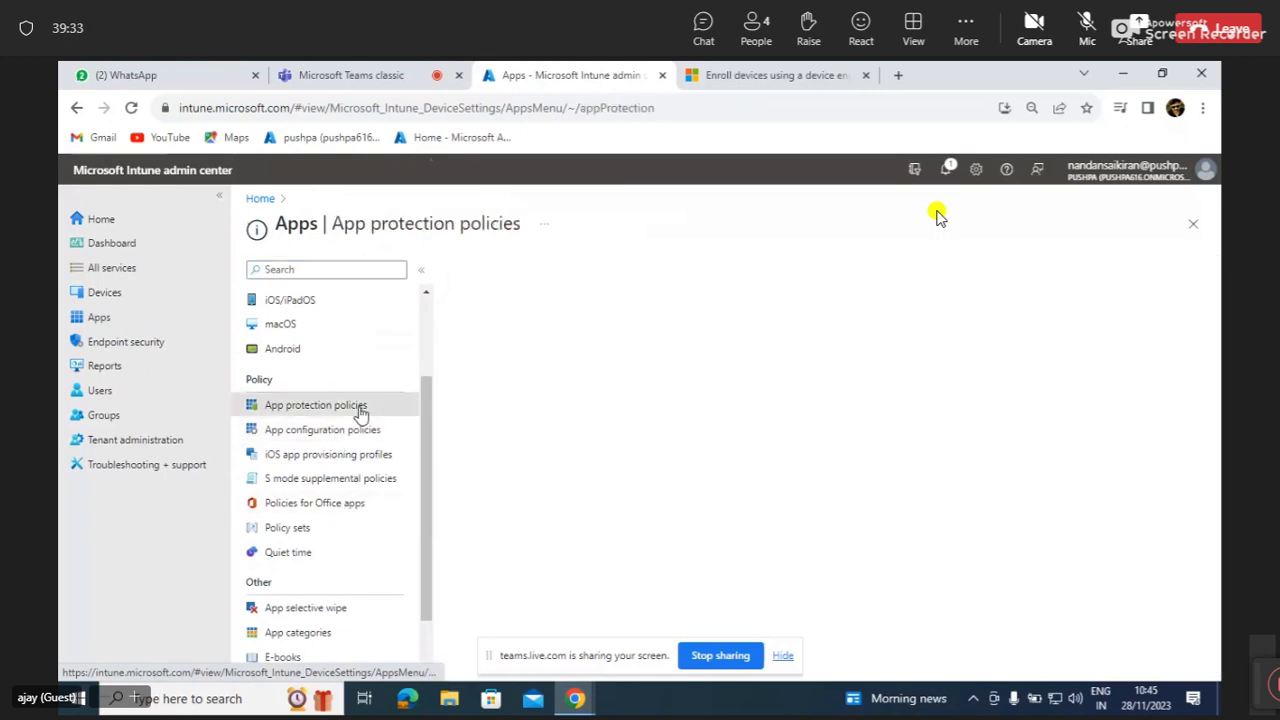
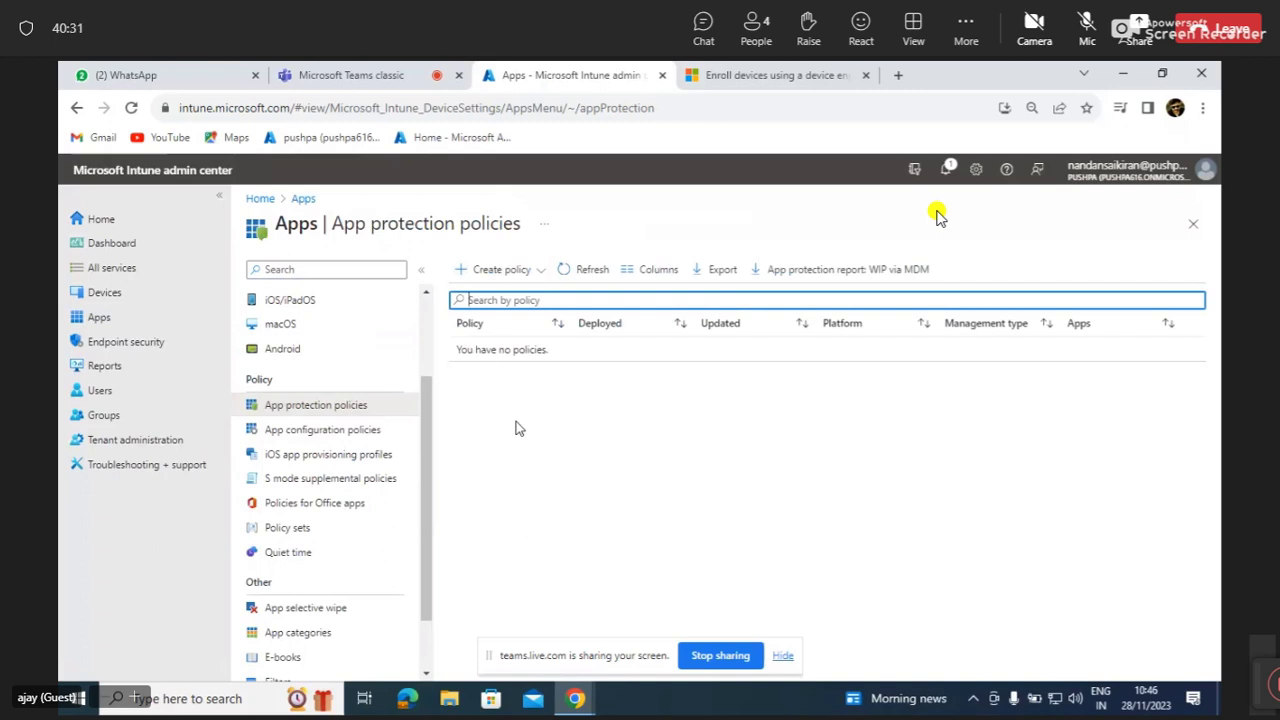
On the empty App protection policies page, open the Create policy platform list.
click(496, 272)
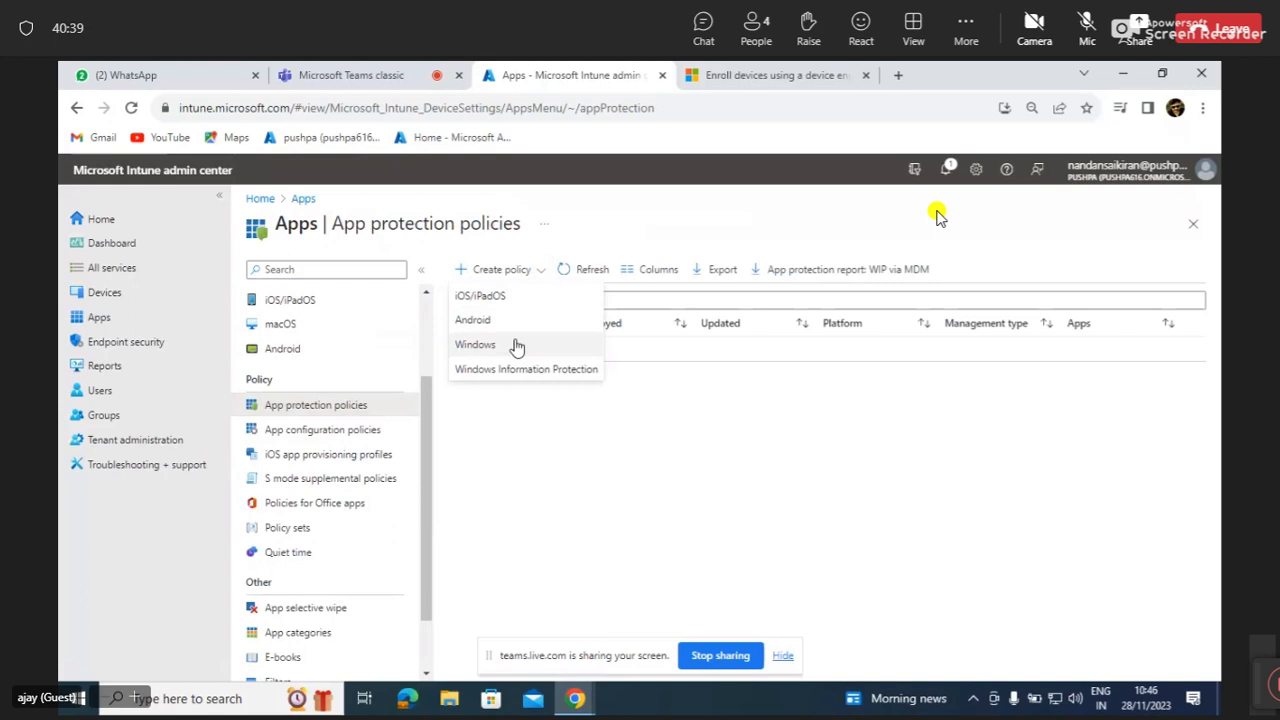
Start an Android app protection policy named 'android restriction'.
click(520, 324)
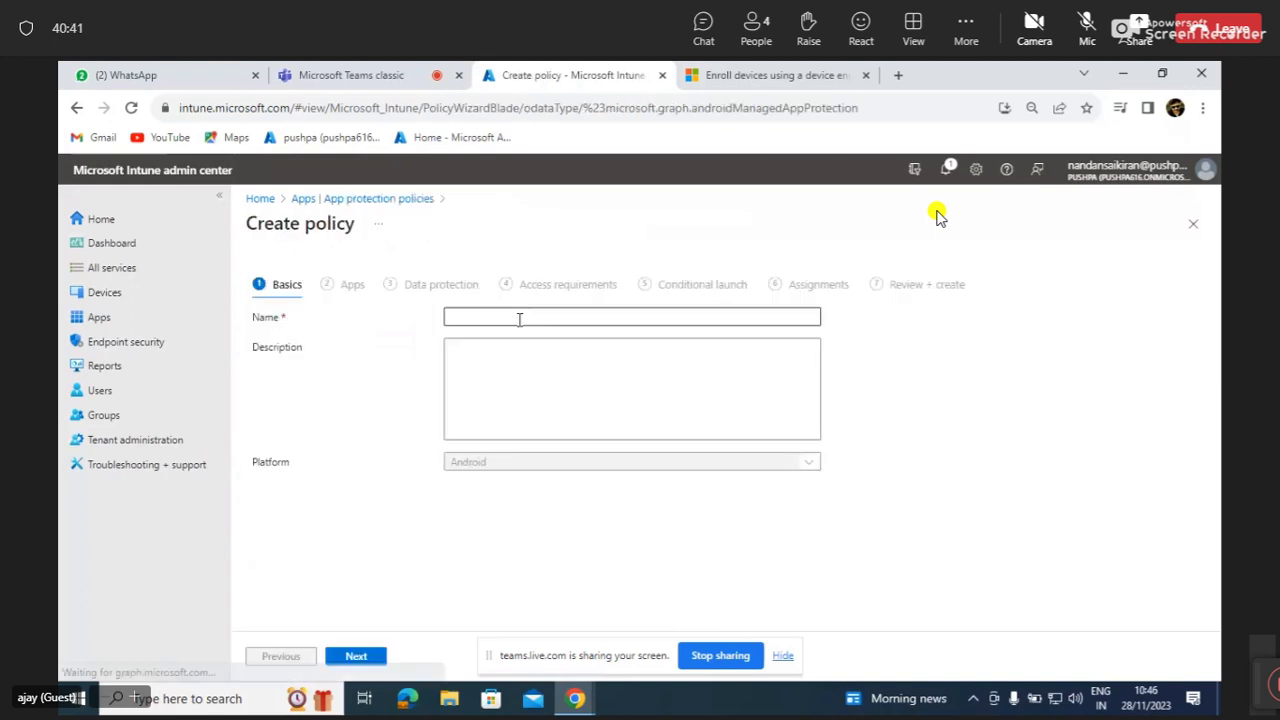
click(519, 319)
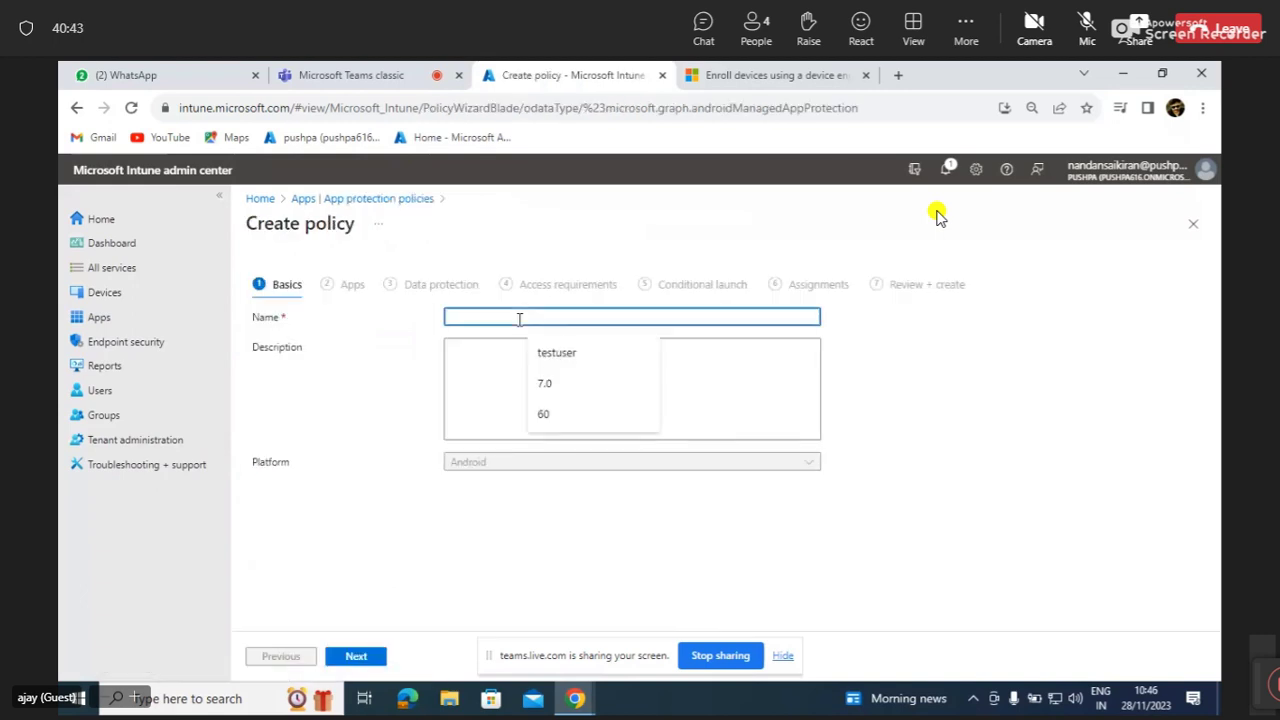
text(anderoid)
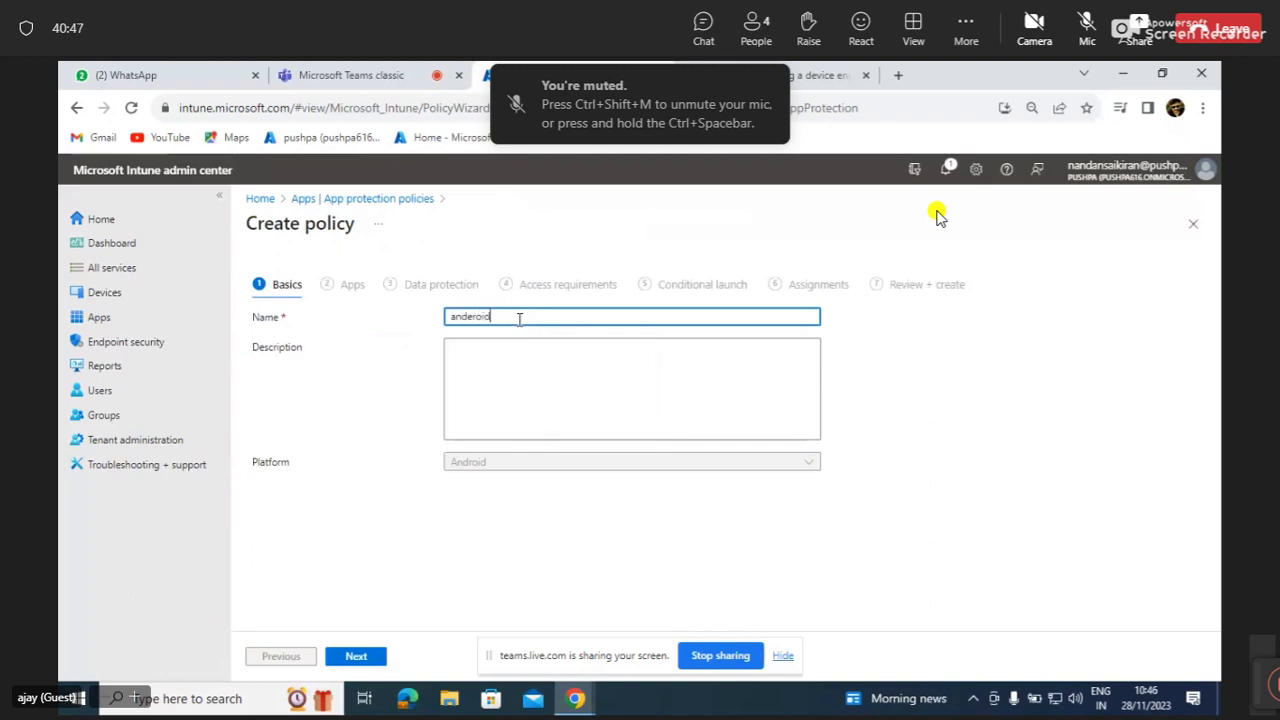
key(BackSpace)
key(BackSpace)
key(BackSpace)
key(BackSpace)
key(BackSpace)
key(BackSpace)
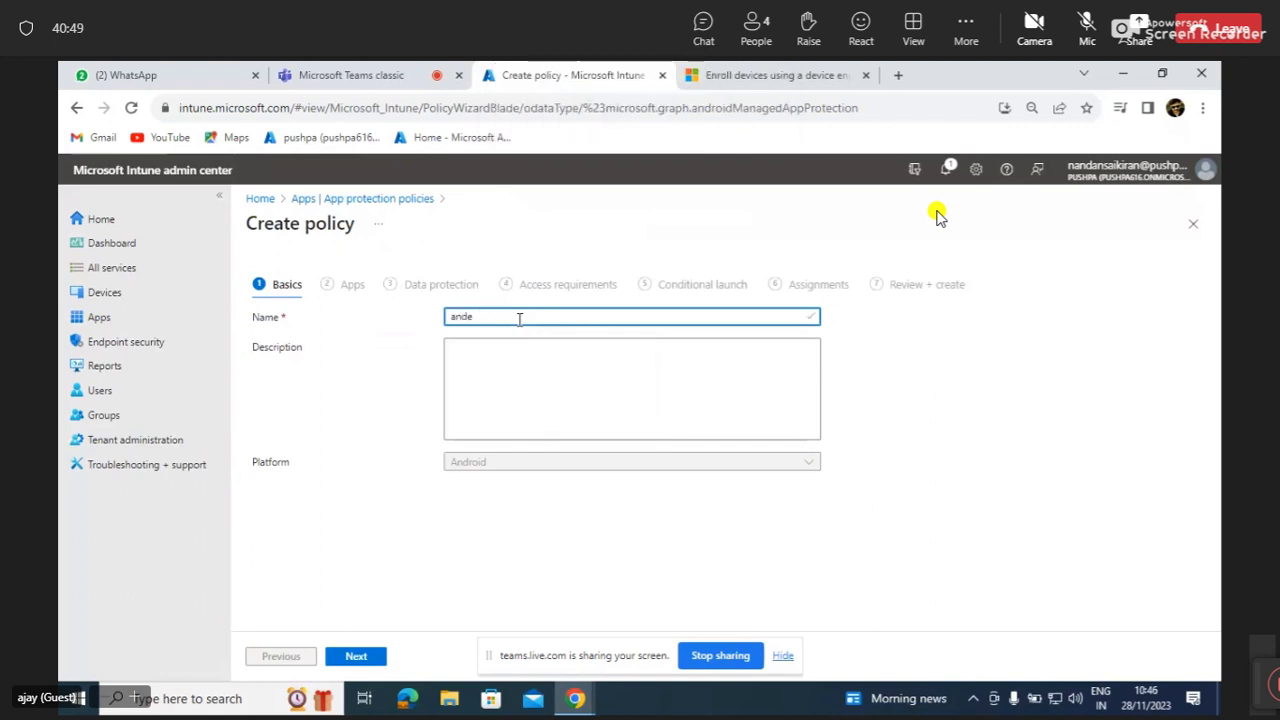
text(roid rest)
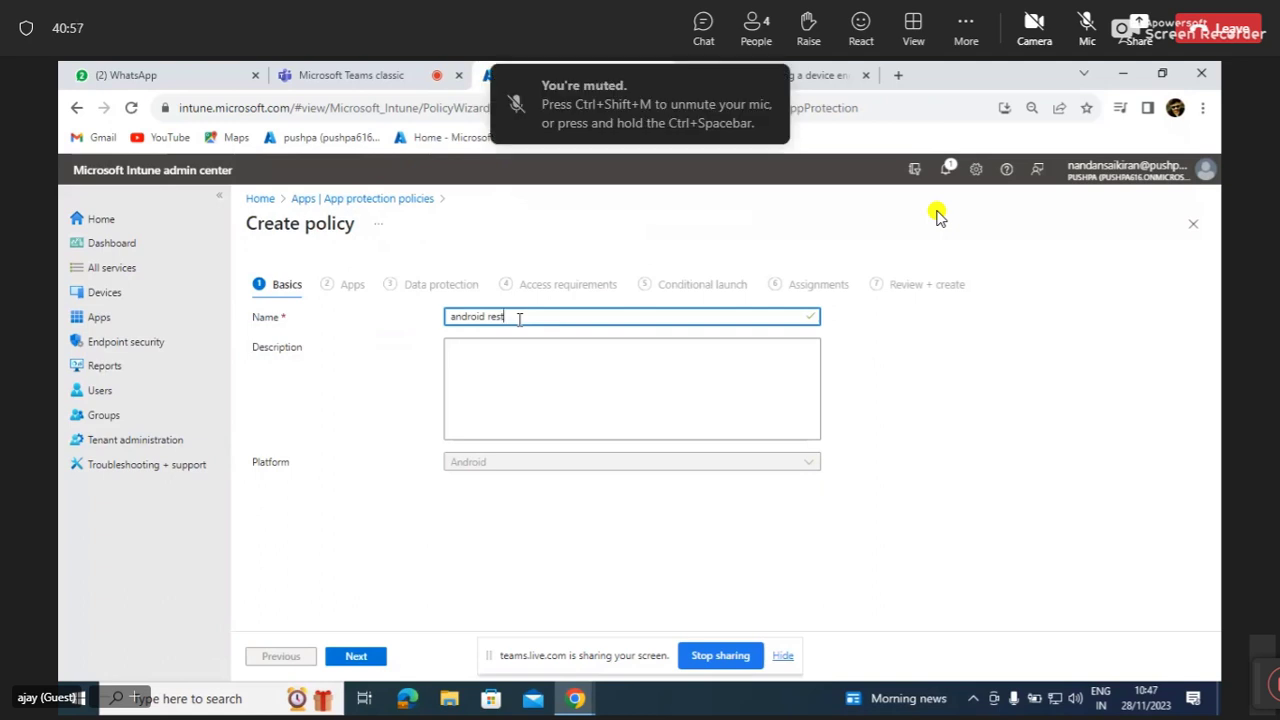
text(riction)
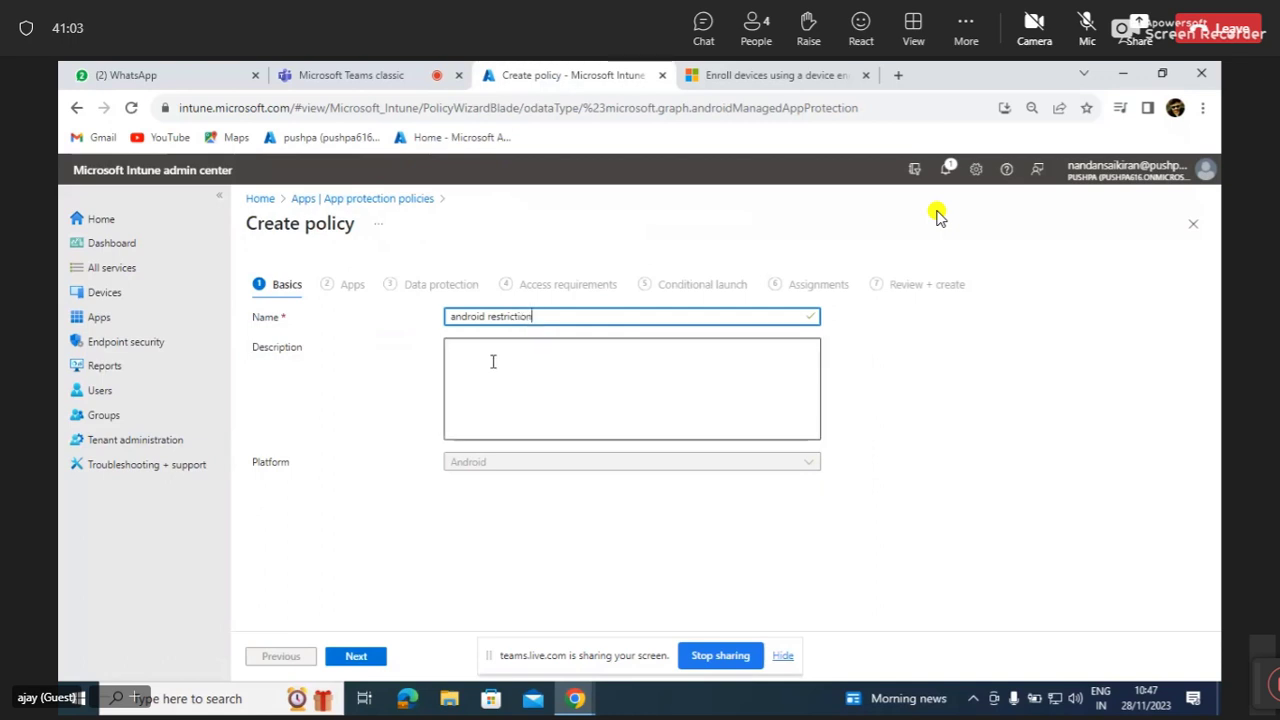
Copy the name 'android restriction' into Description and continue to the Apps step.
click(493, 362)
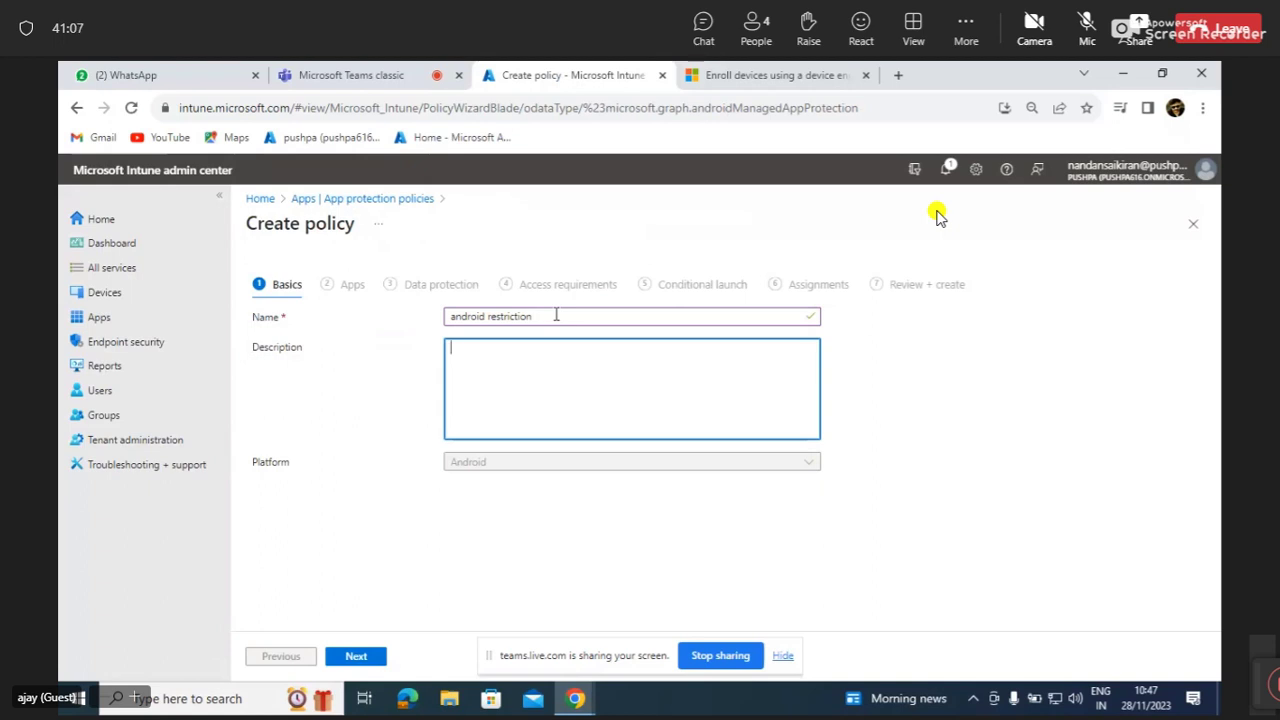
drag(534, 316, 452, 355)
key(ctrl+c)
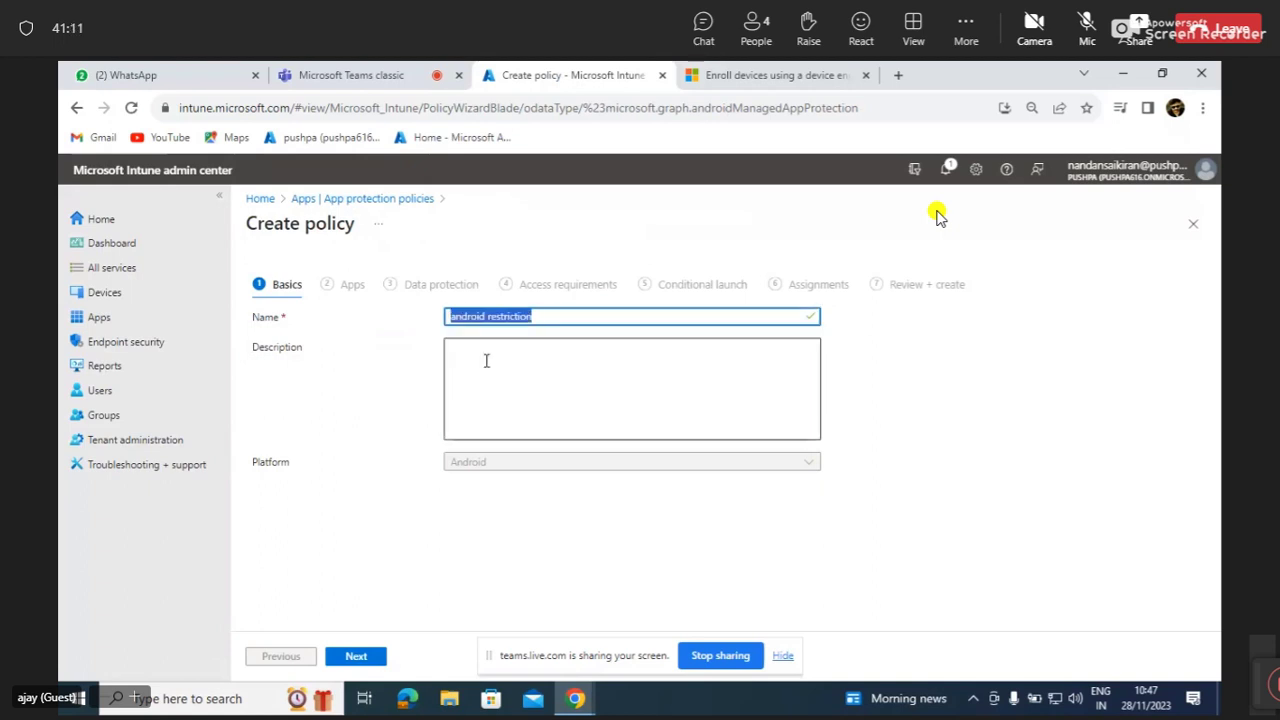
click(485, 361)
key(ctrl+v)
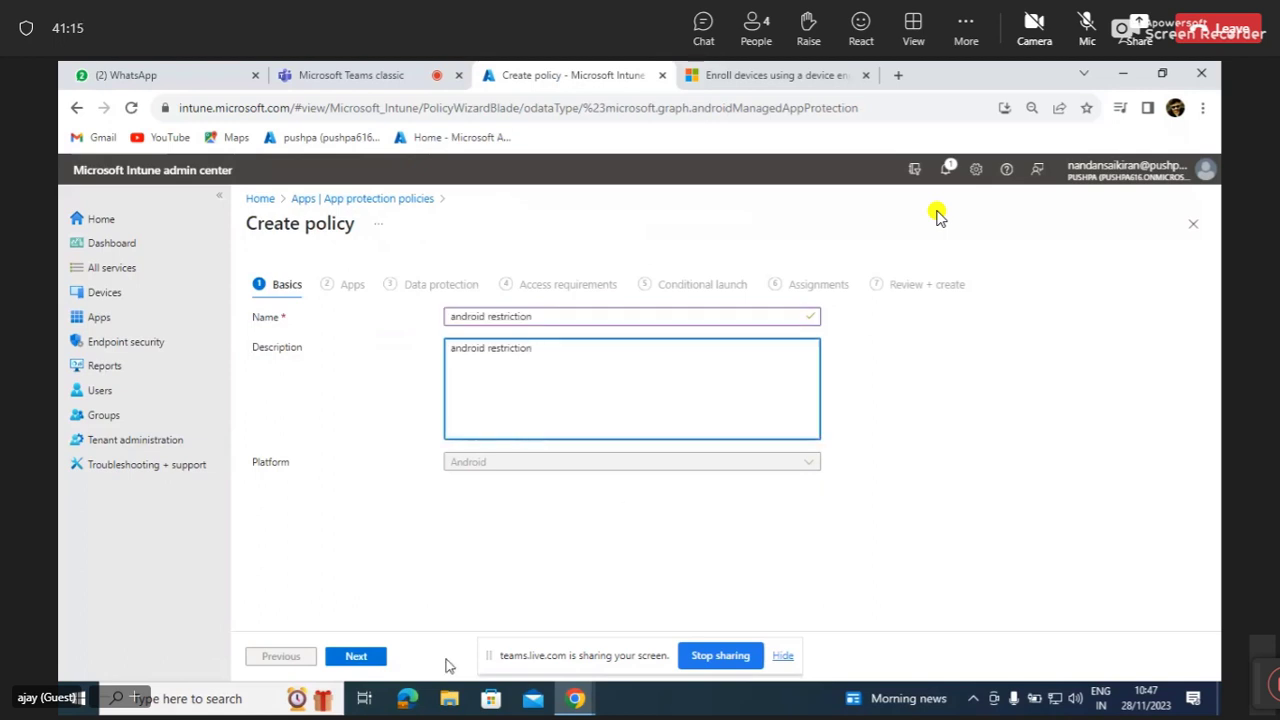
click(360, 657)
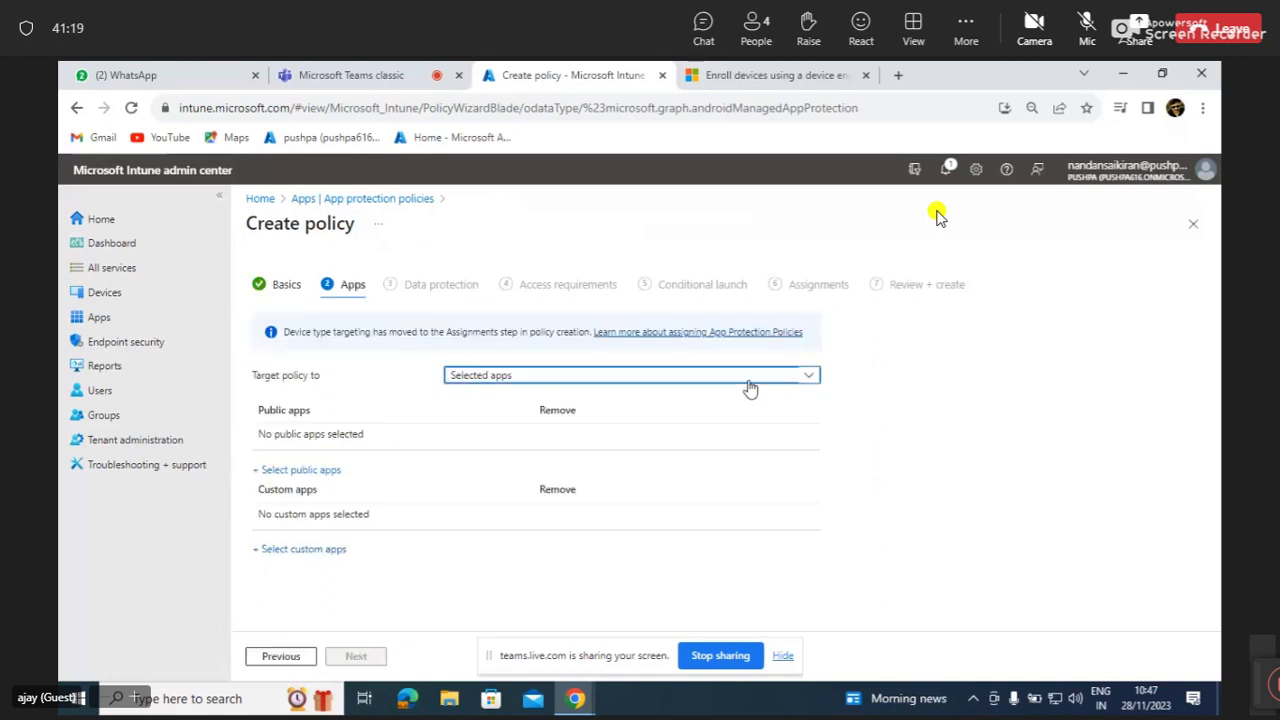
Target the policy at All Microsoft Apps and show the list of targeted apps.
click(750, 388)
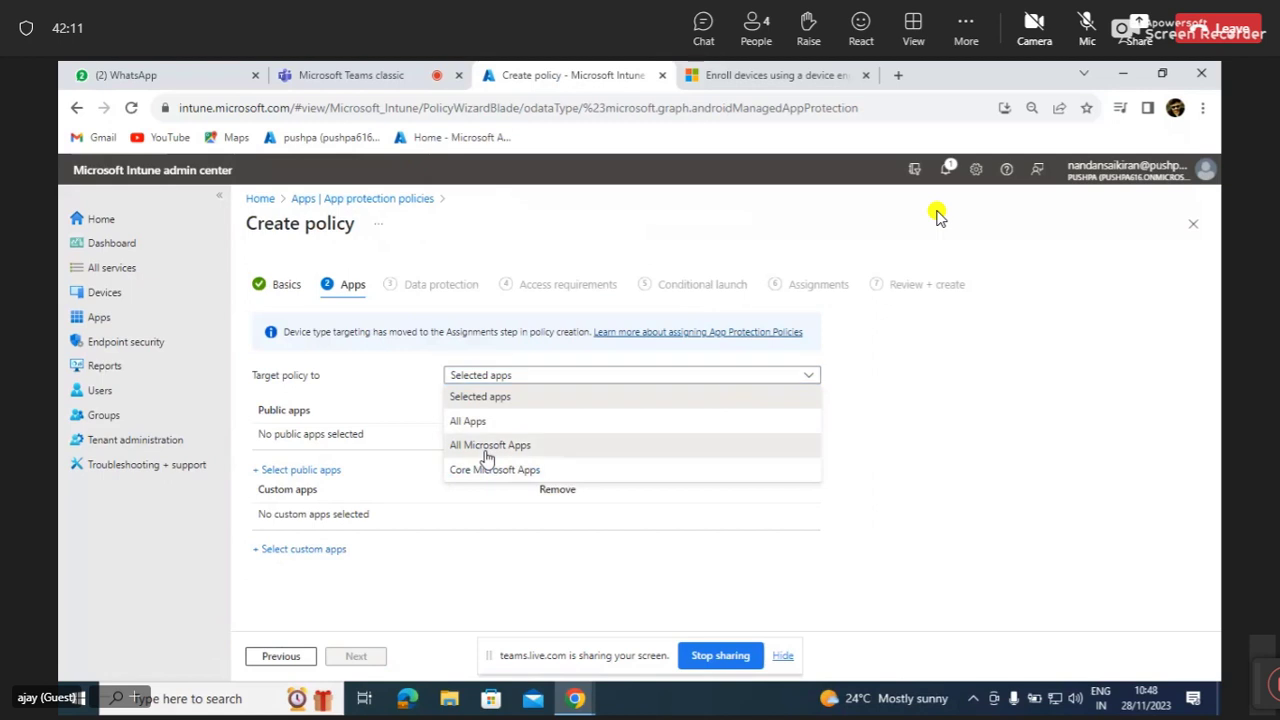
click(487, 446)
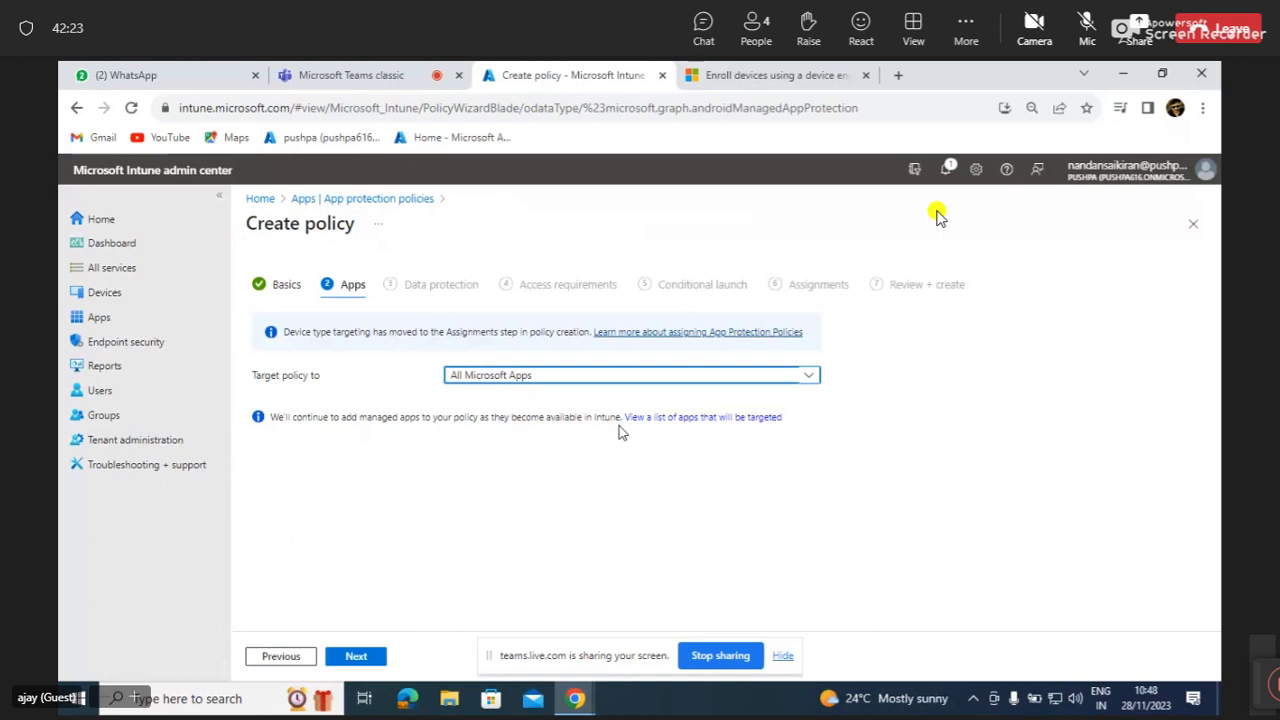
click(681, 420)
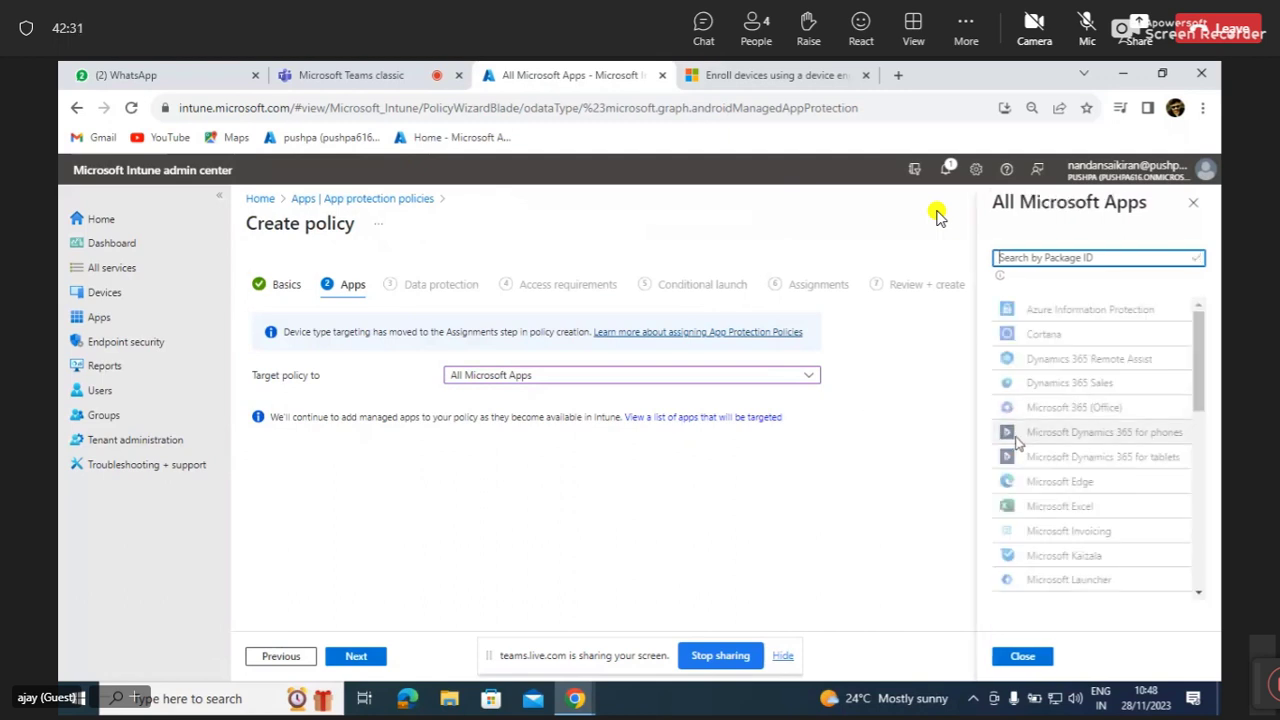
Scroll through the apps covered by All Microsoft Apps, such as Cortana, Edge and Excel.
scroll(1015, 443, down, 3)
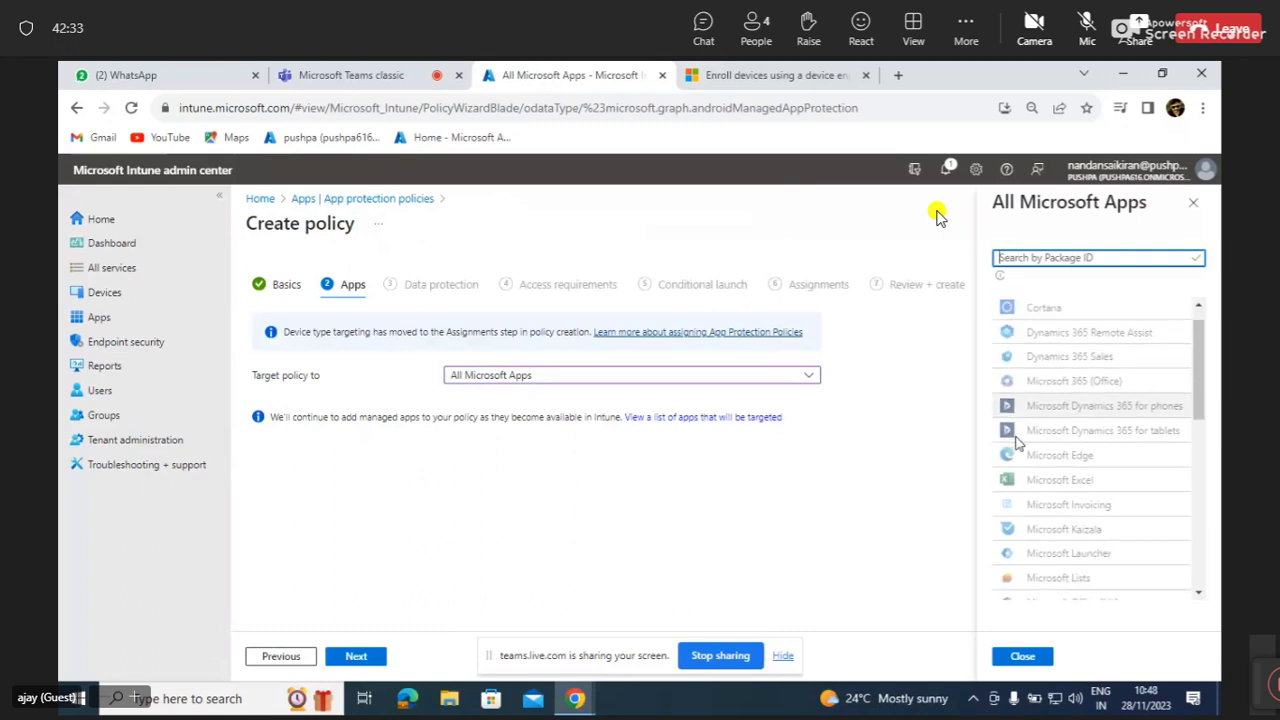
scroll(1015, 443, down, 10)
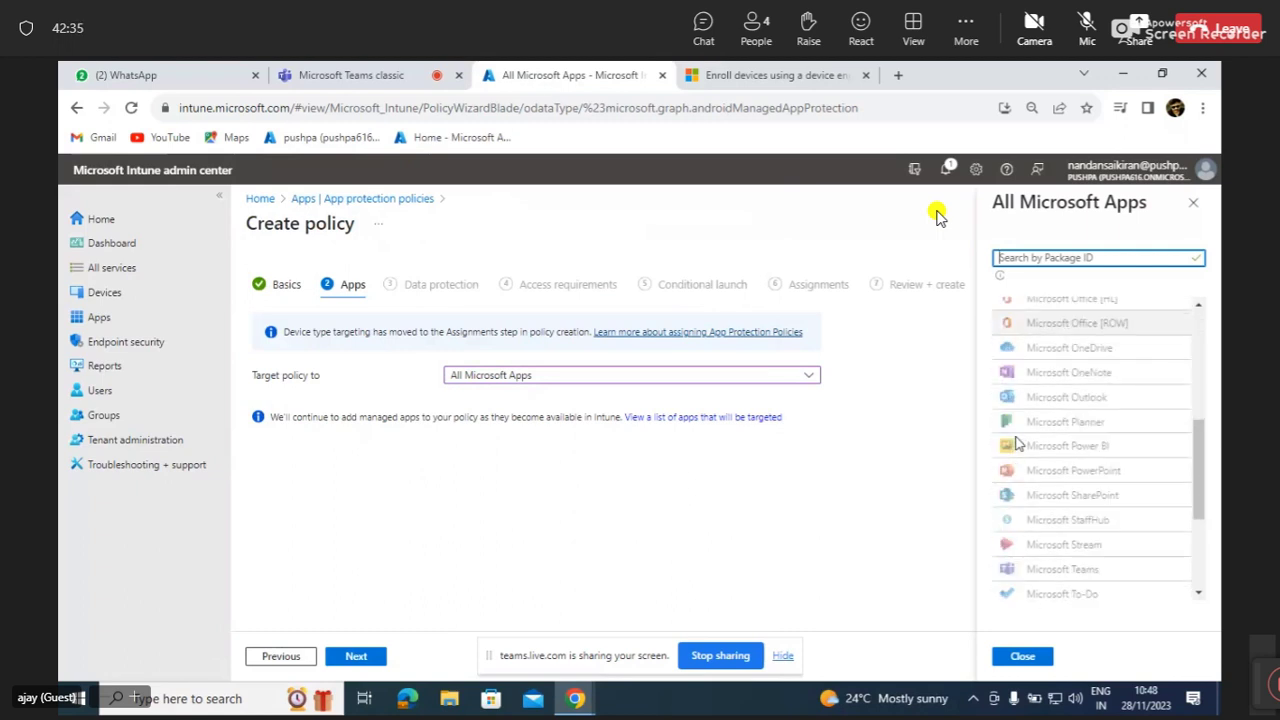
scroll(1015, 443, up, 8)
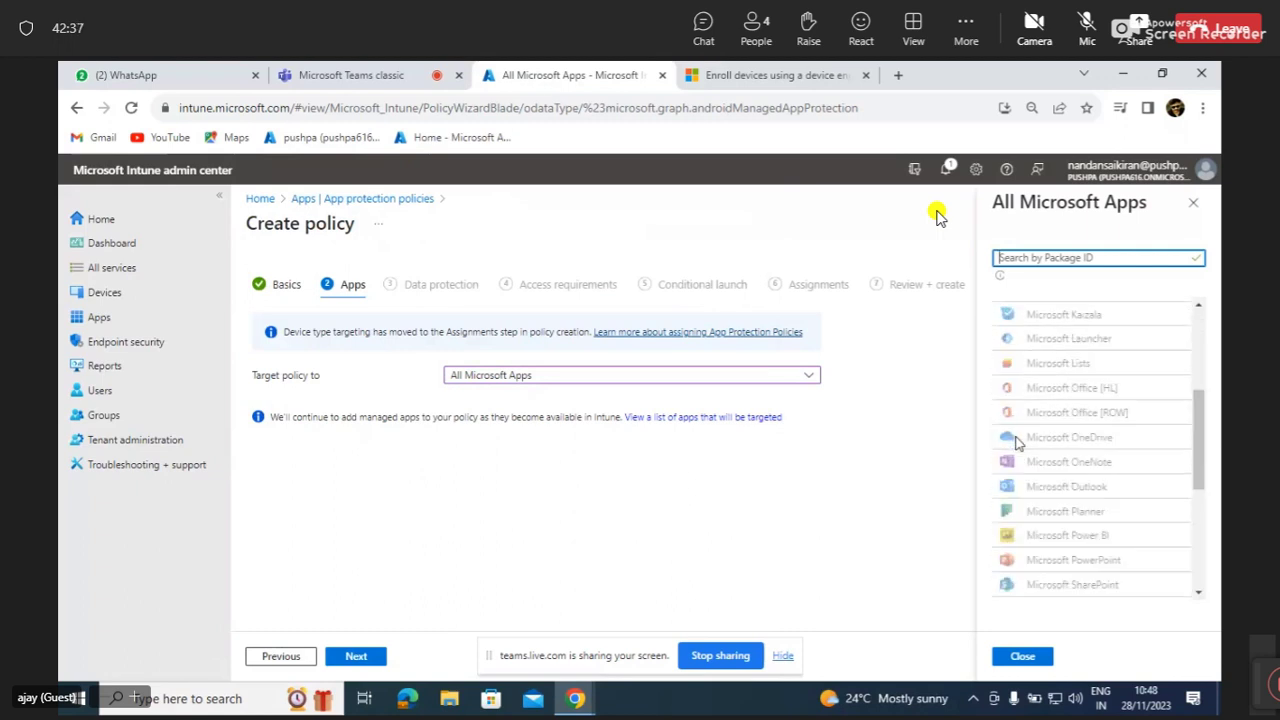
scroll(1015, 443, up, 1)
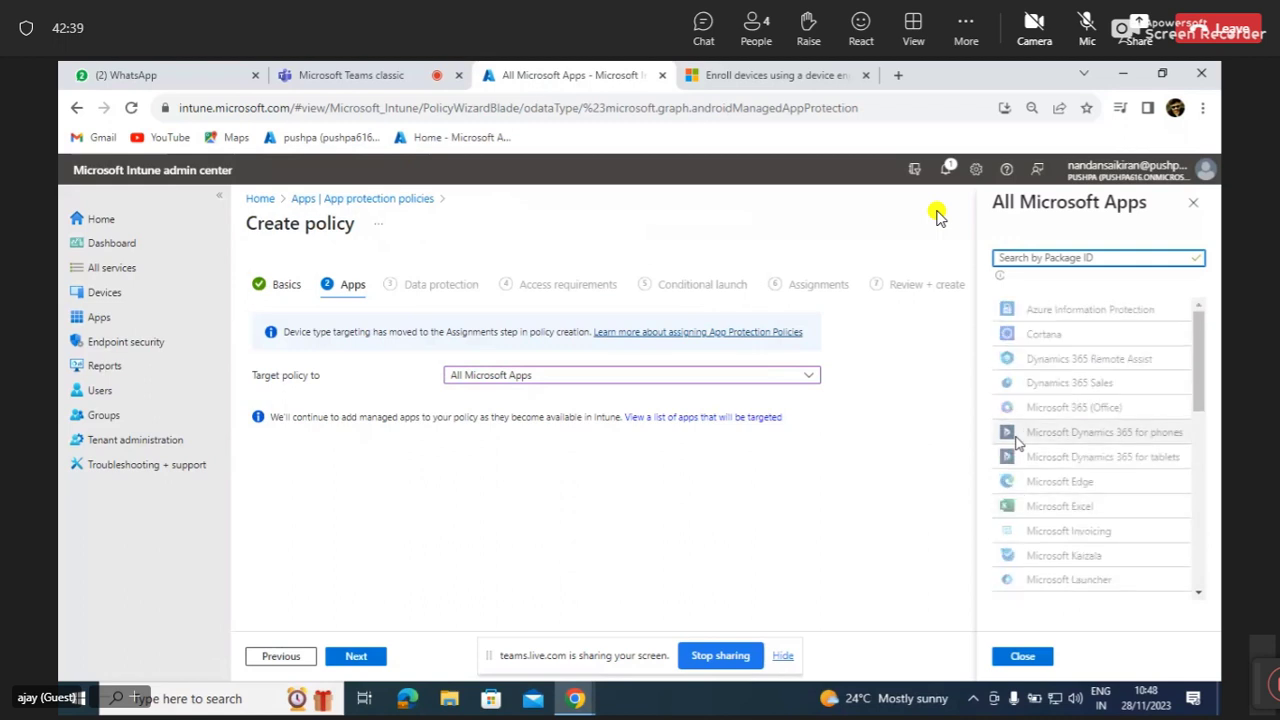
scroll(1015, 443, down, 3)
scroll(1015, 443, down, 3)
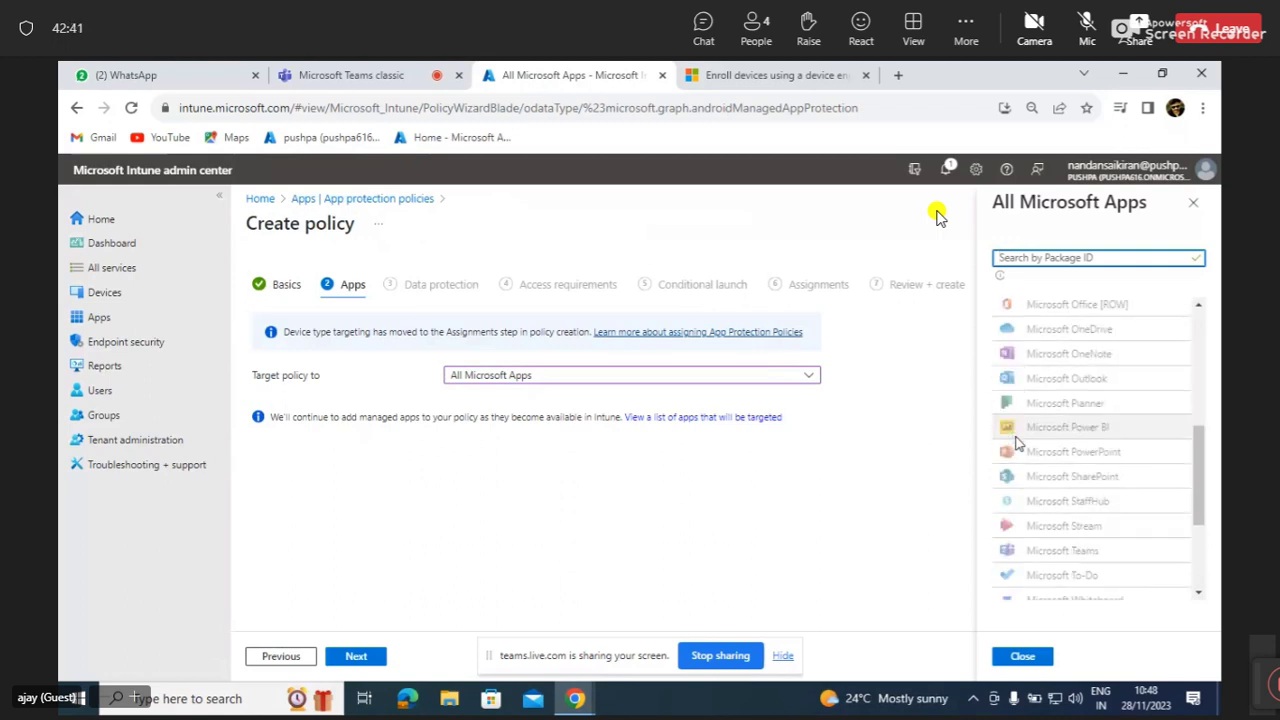
scroll(1015, 443, up, 1)
scroll(1015, 443, up, 5)
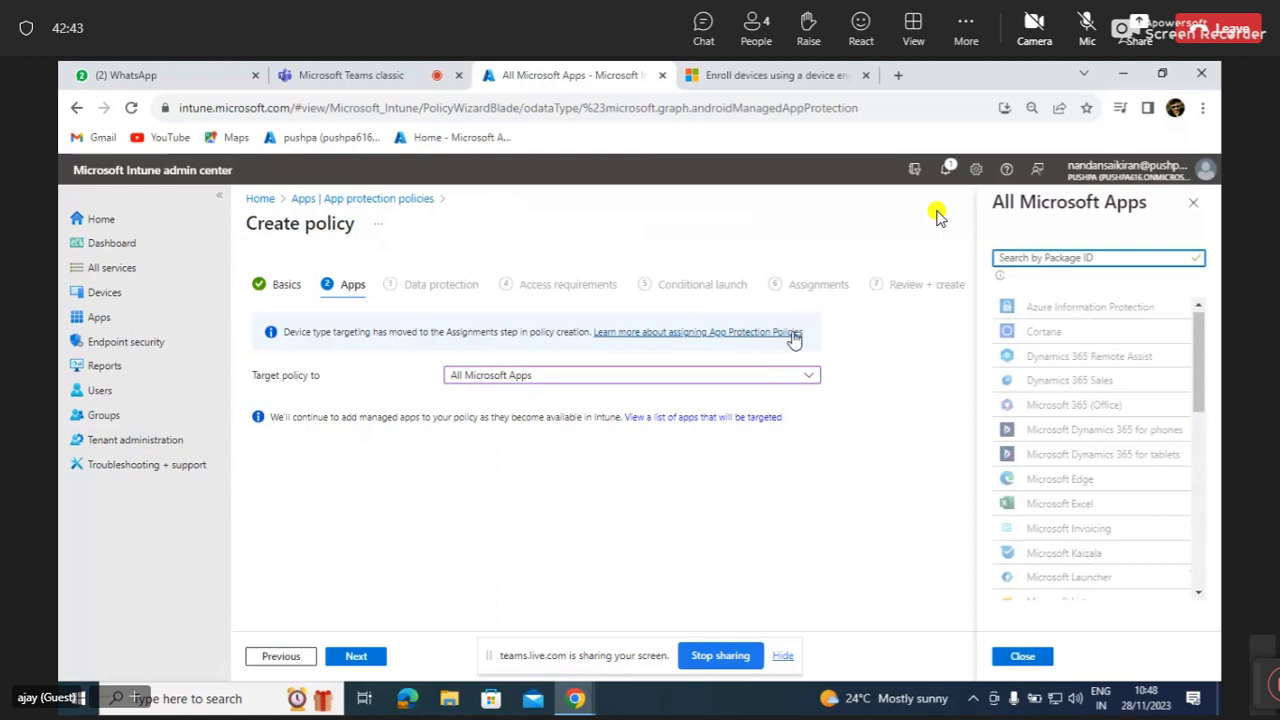
Retarget the policy to Core Microsoft Apps and show its covered apps list.
click(809, 378)
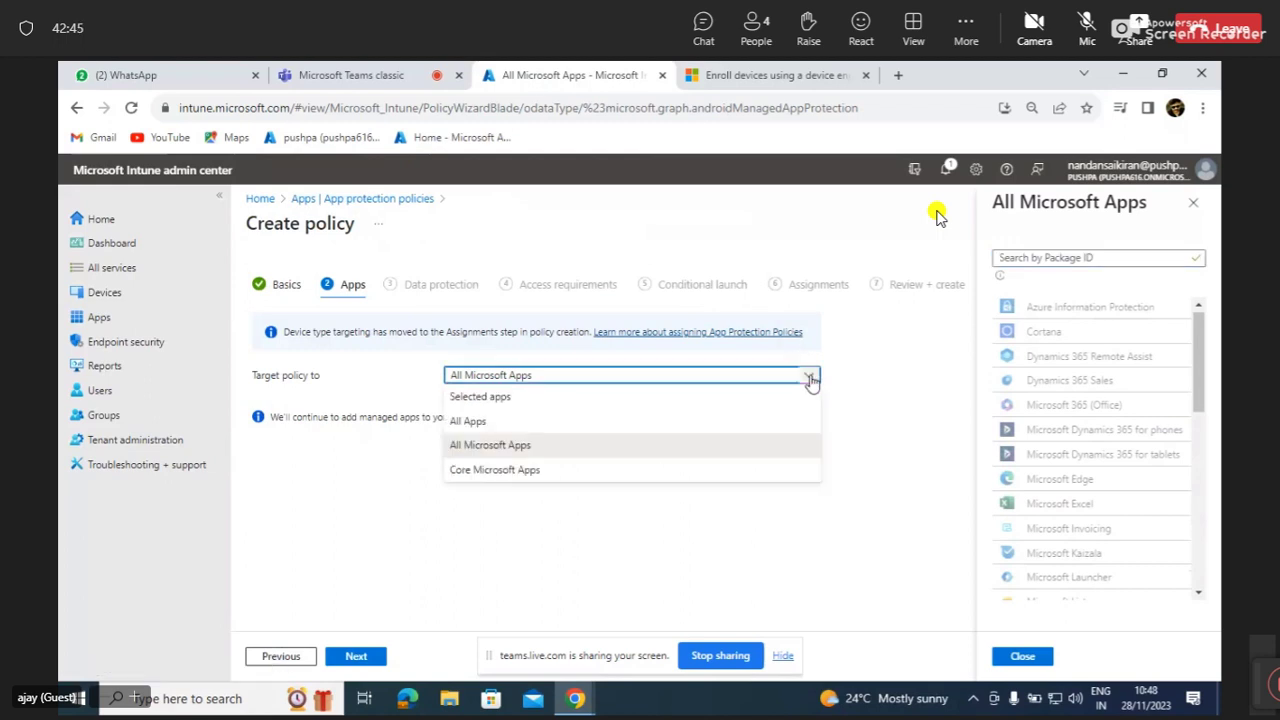
click(631, 475)
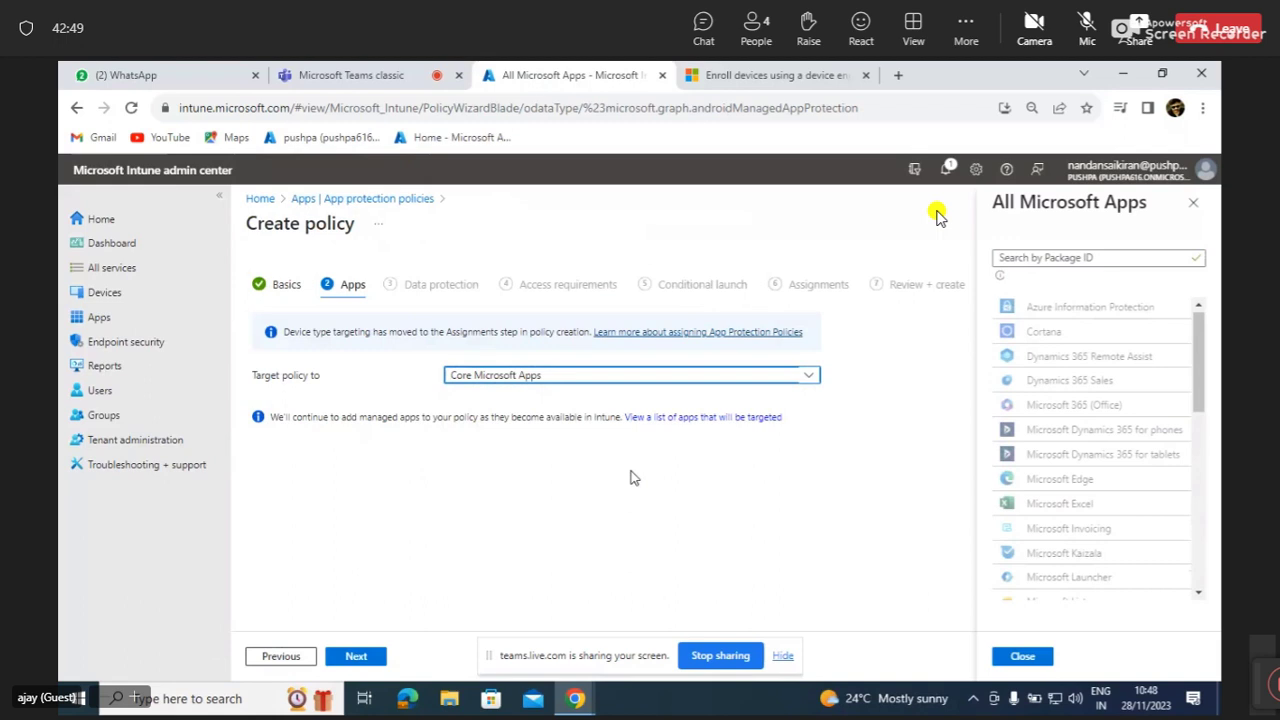
click(746, 378)
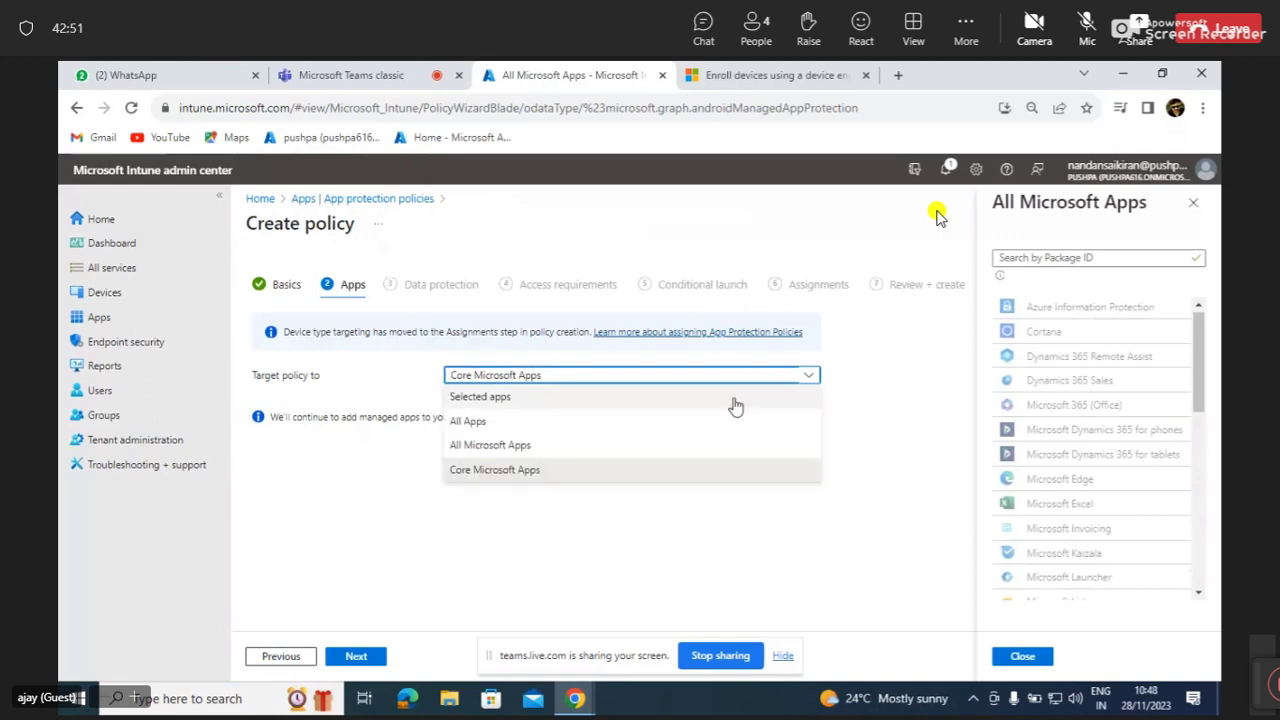
click(673, 470)
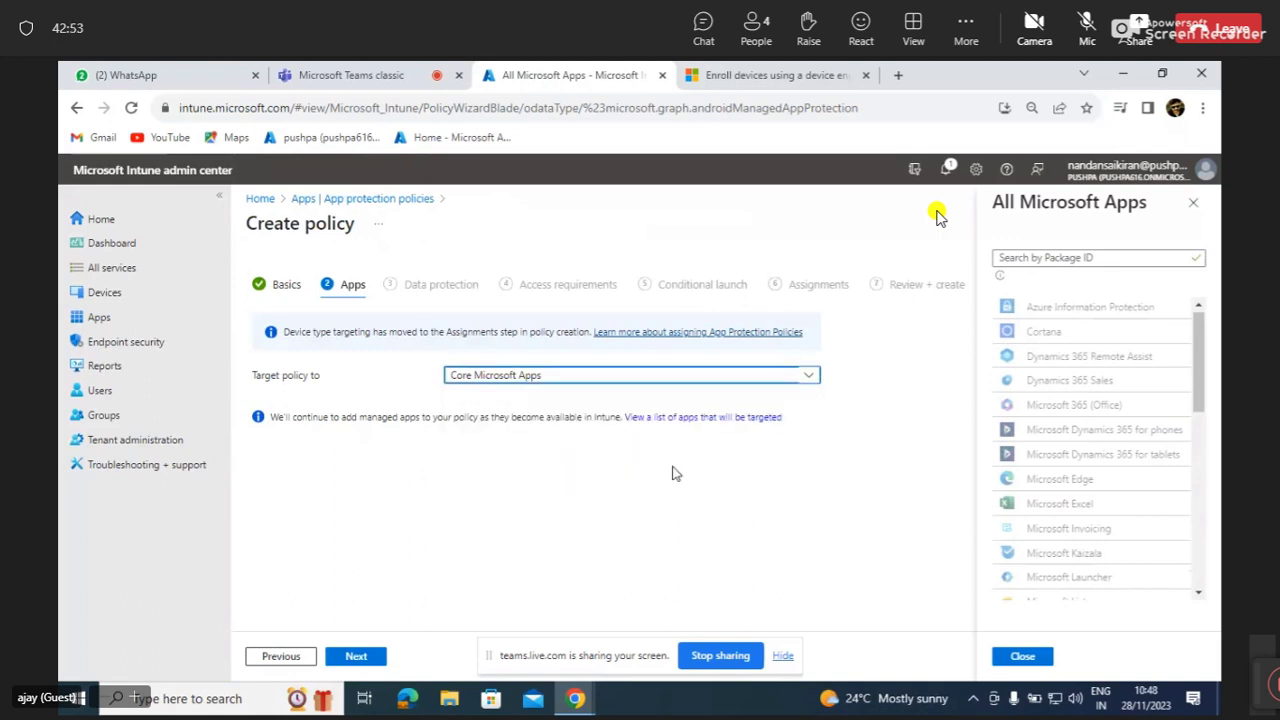
click(698, 418)
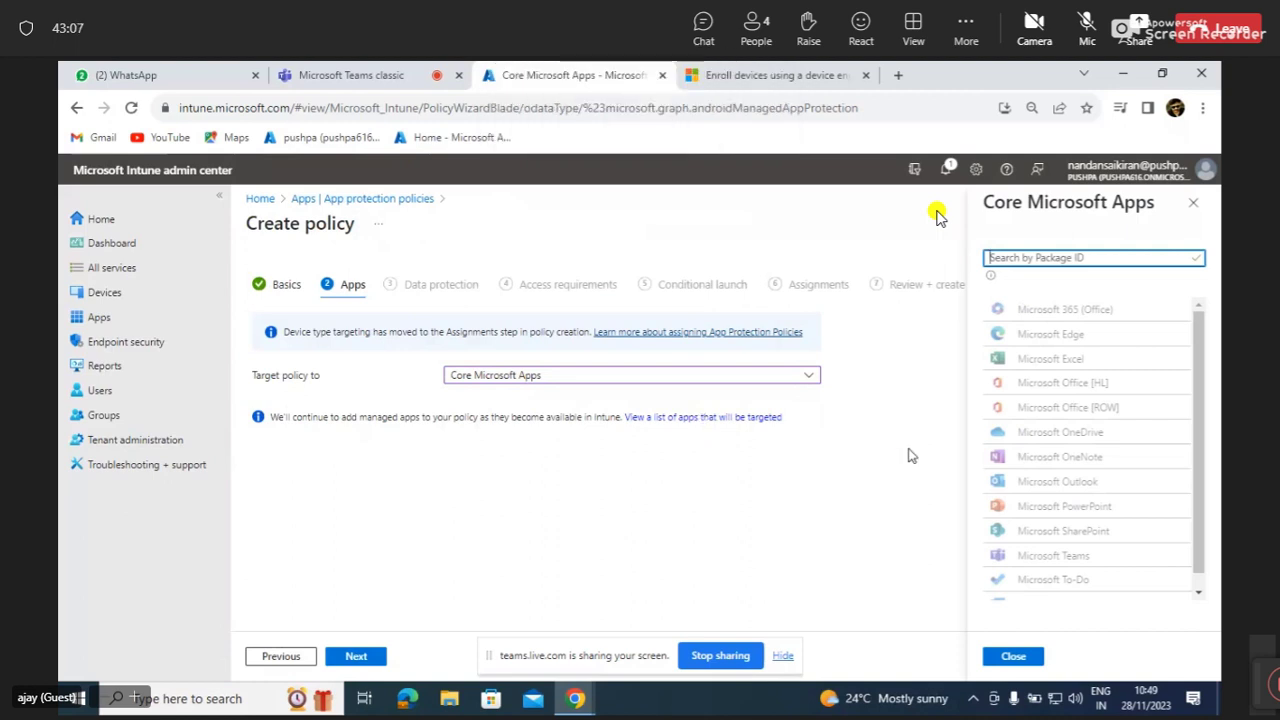
Review the Core apps list, then switch the target back to All Microsoft Apps and list its apps.
scroll(1008, 470, down, 1)
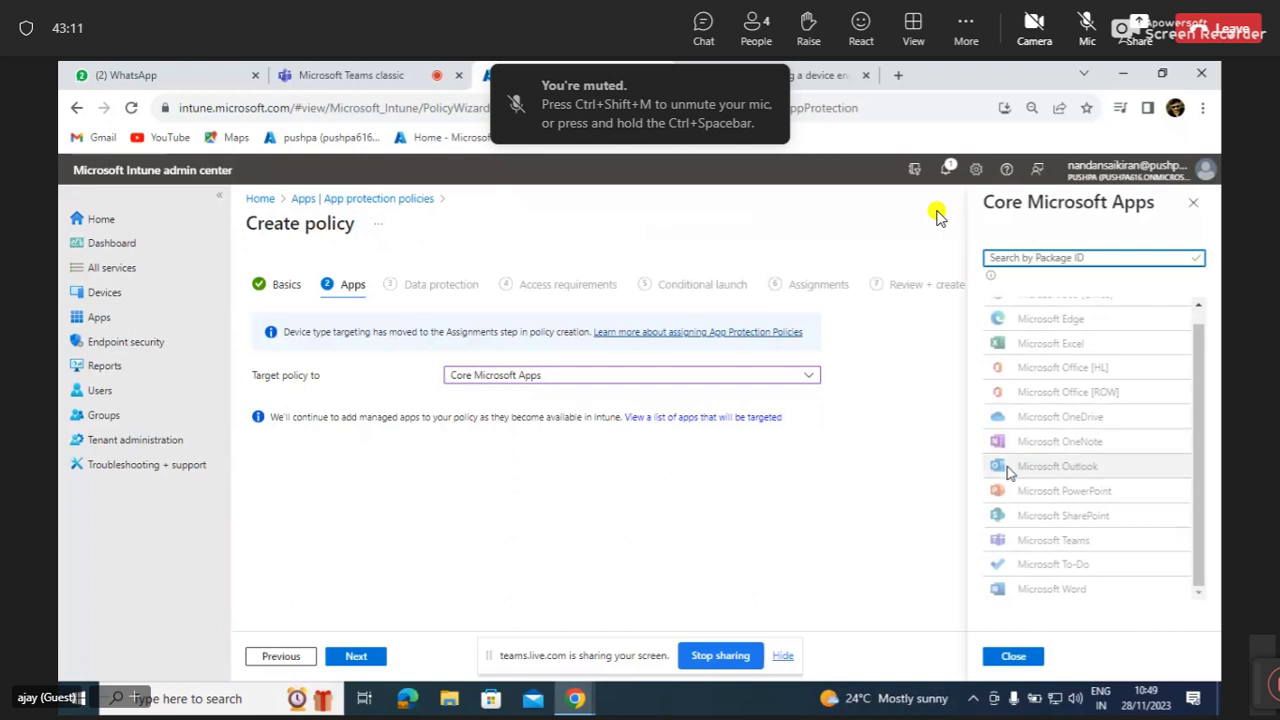
scroll(1008, 472, up, 1)
scroll(1007, 466, down, 1)
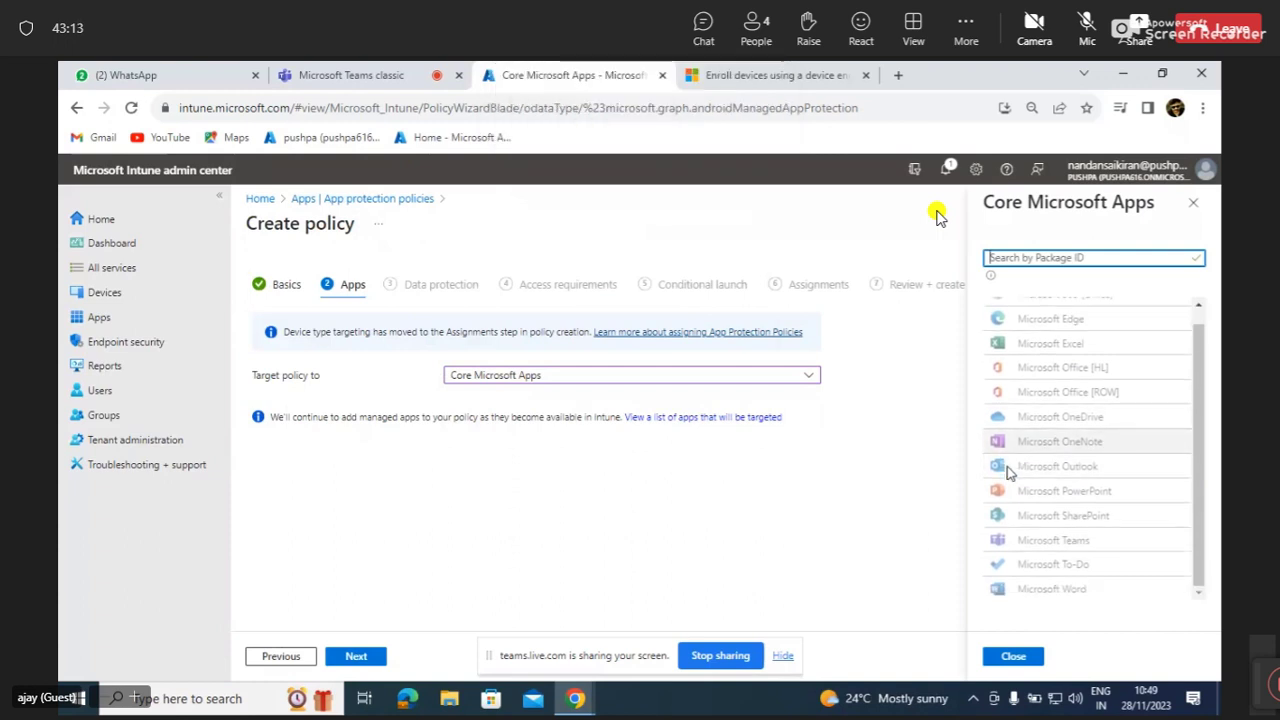
scroll(1007, 466, up, 1)
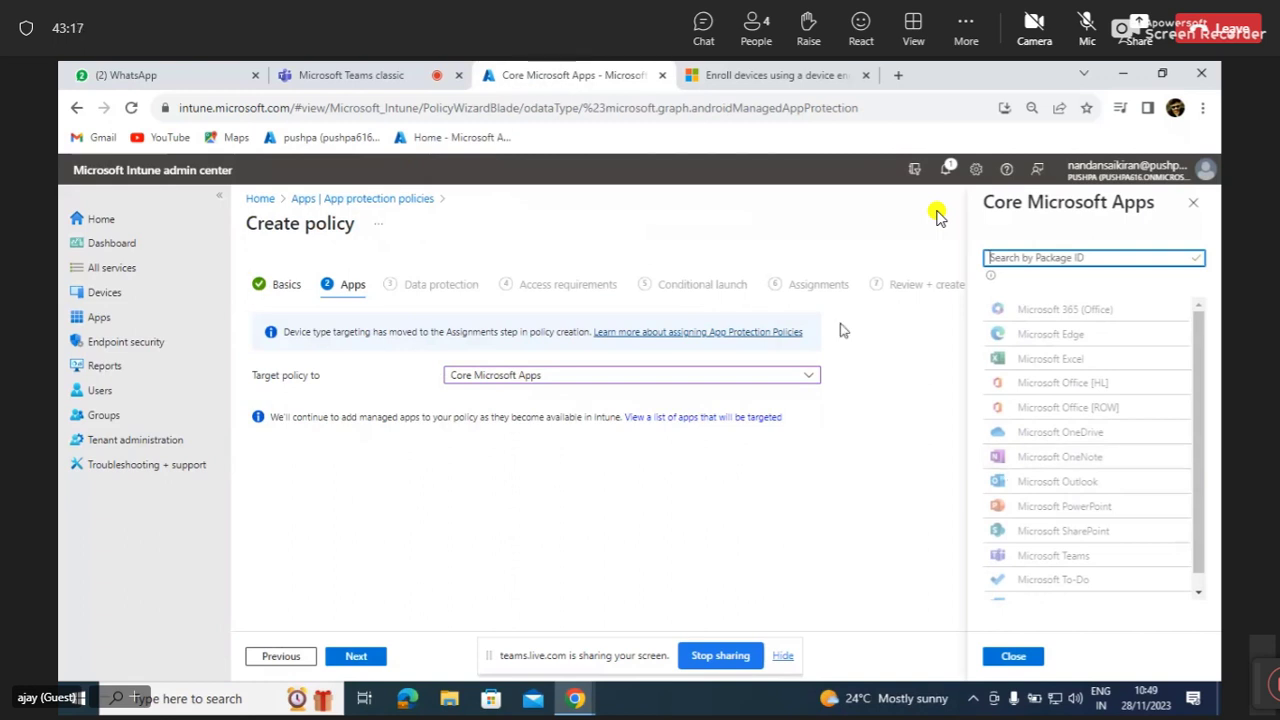
click(809, 377)
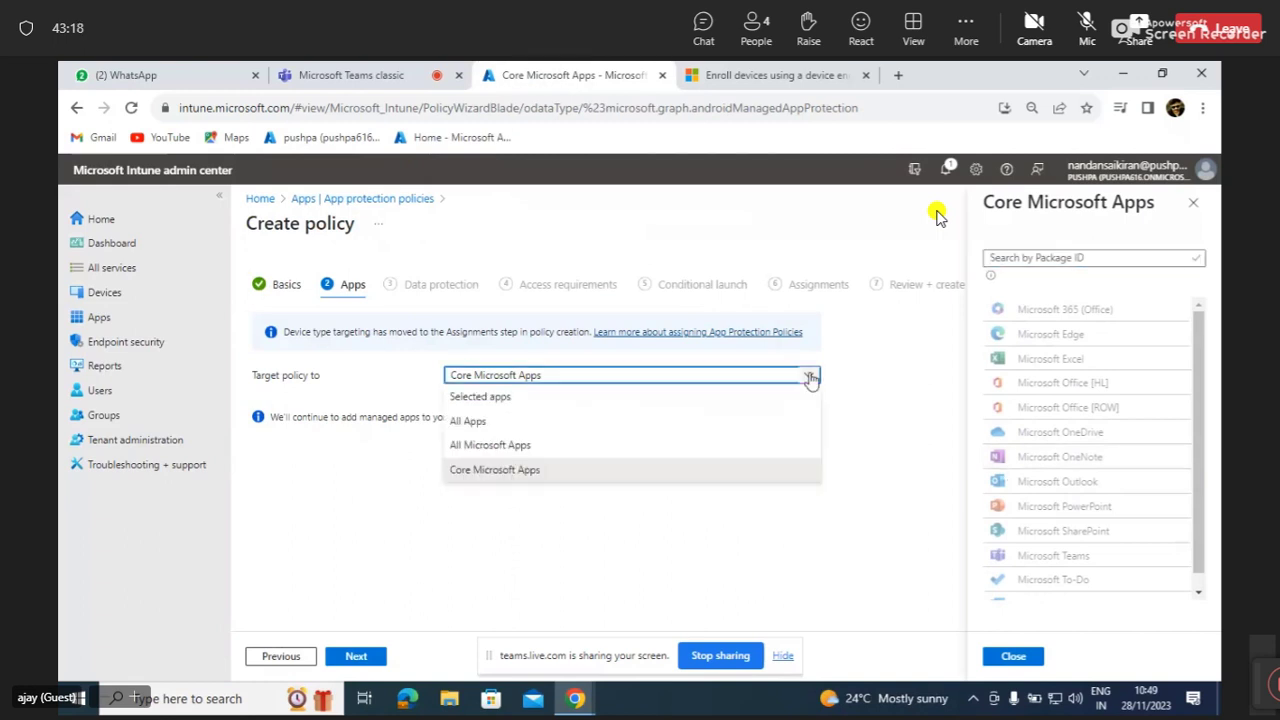
click(640, 445)
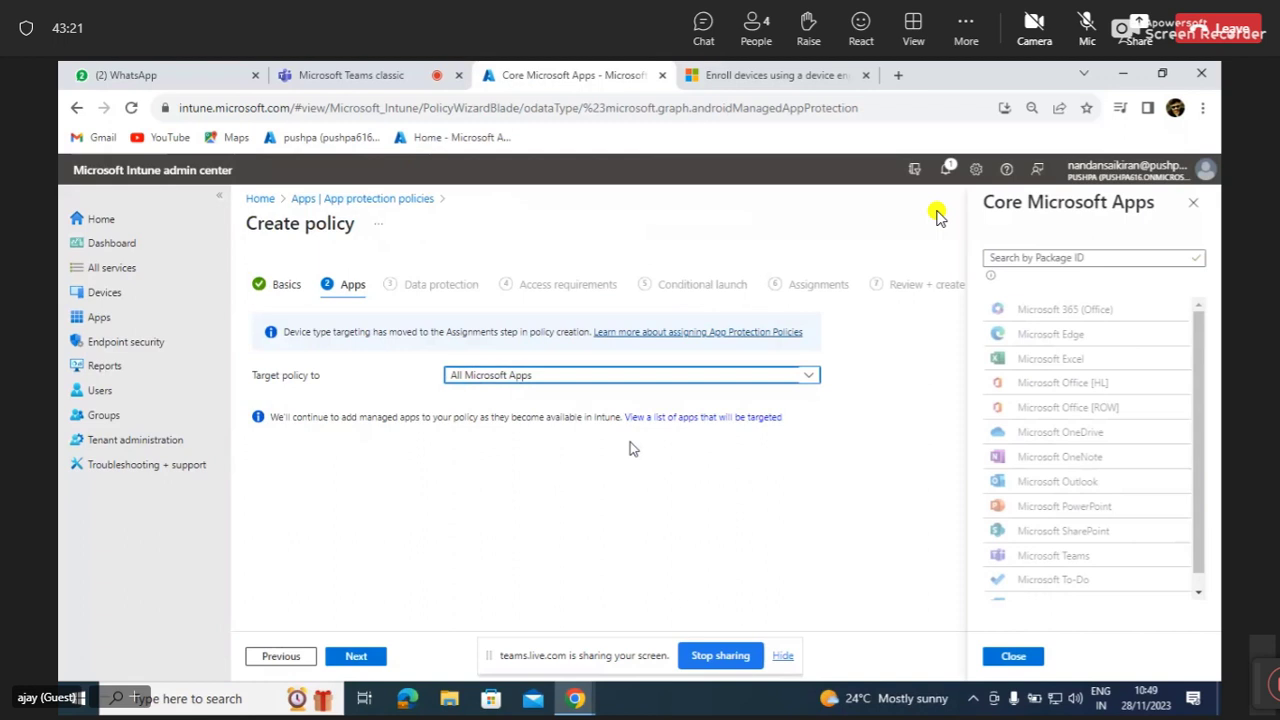
click(754, 417)
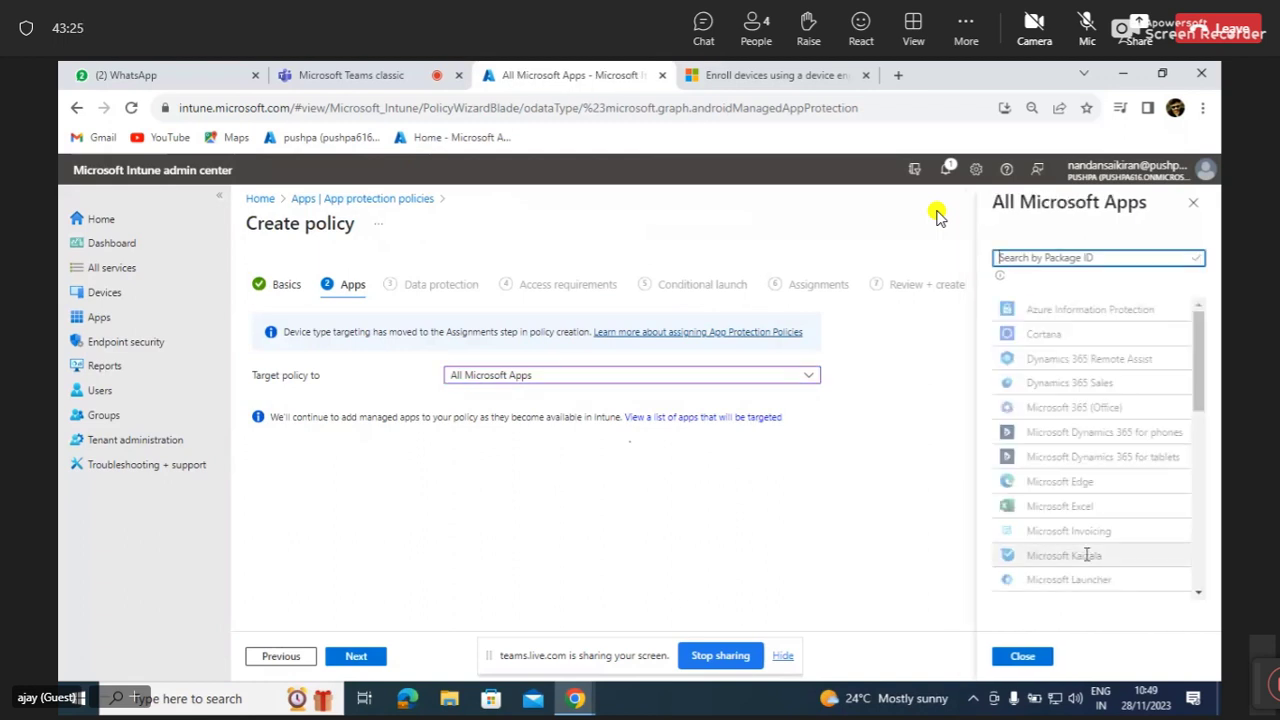
Scroll through the All Microsoft Apps list and advance to the Data protection step.
scroll(1088, 551, down, 5)
scroll(1087, 555, up, 5)
scroll(1087, 555, down, 5)
scroll(1087, 555, up, 5)
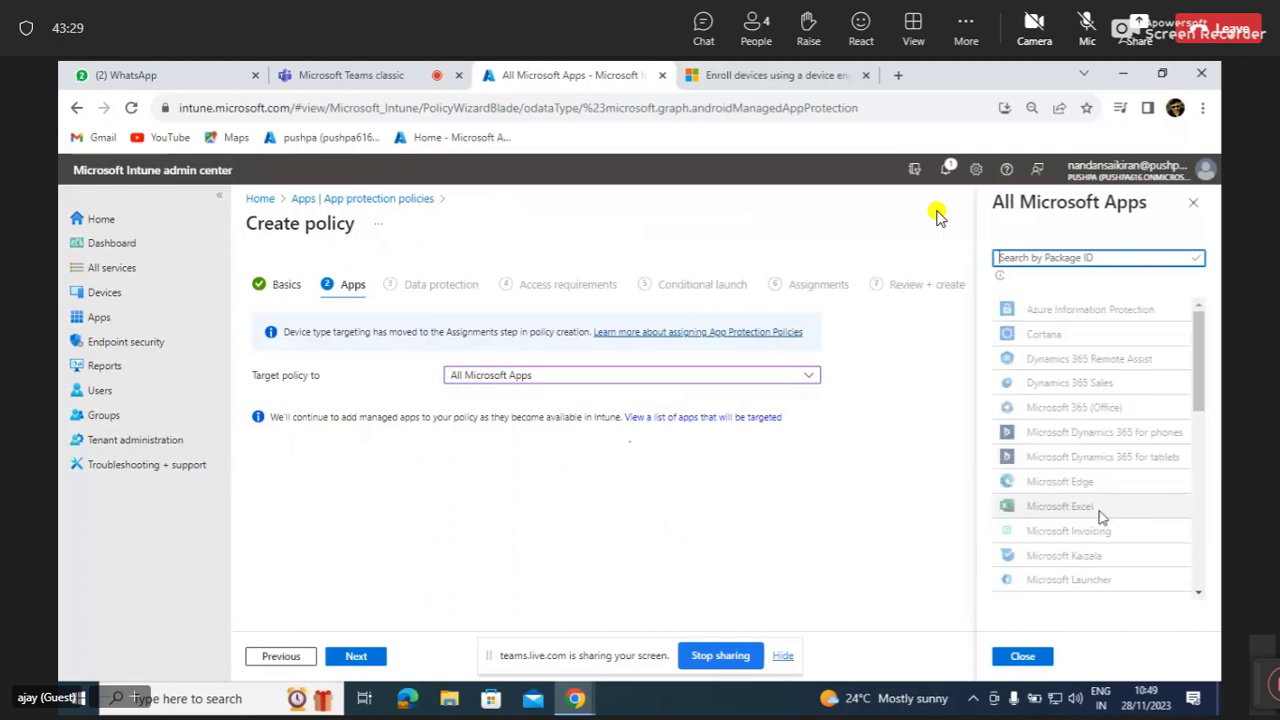
scroll(1100, 517, down, 1)
scroll(1100, 515, down, 1)
scroll(1100, 512, down, 4)
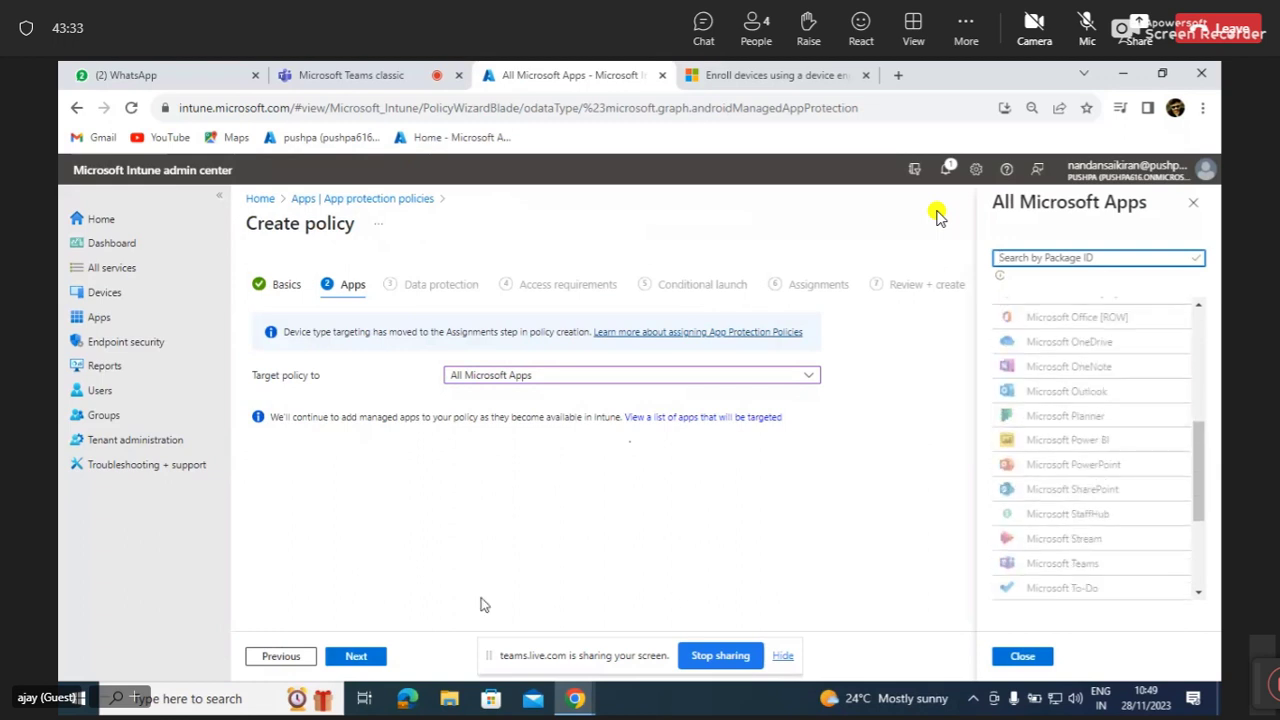
click(370, 664)
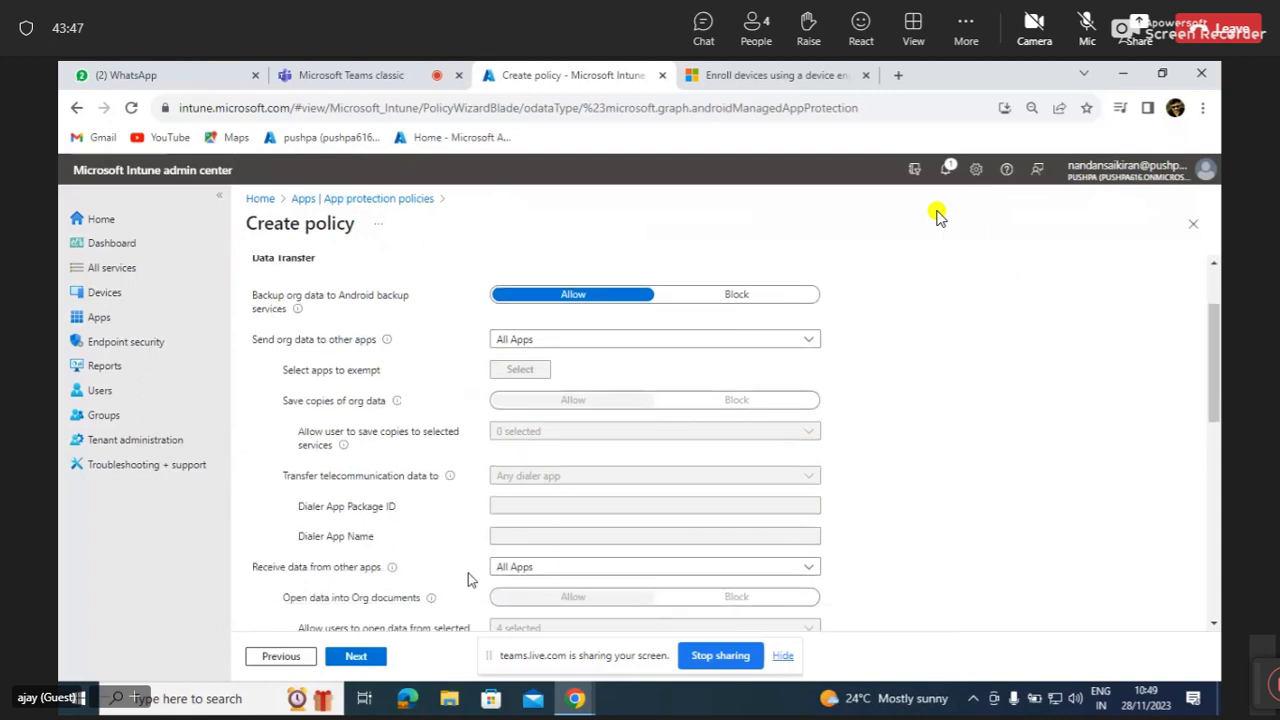
Switch Backup org data to Android backup services to Block, then back to Allow.
scroll(468, 573, up, 1)
scroll(468, 573, up, 1)
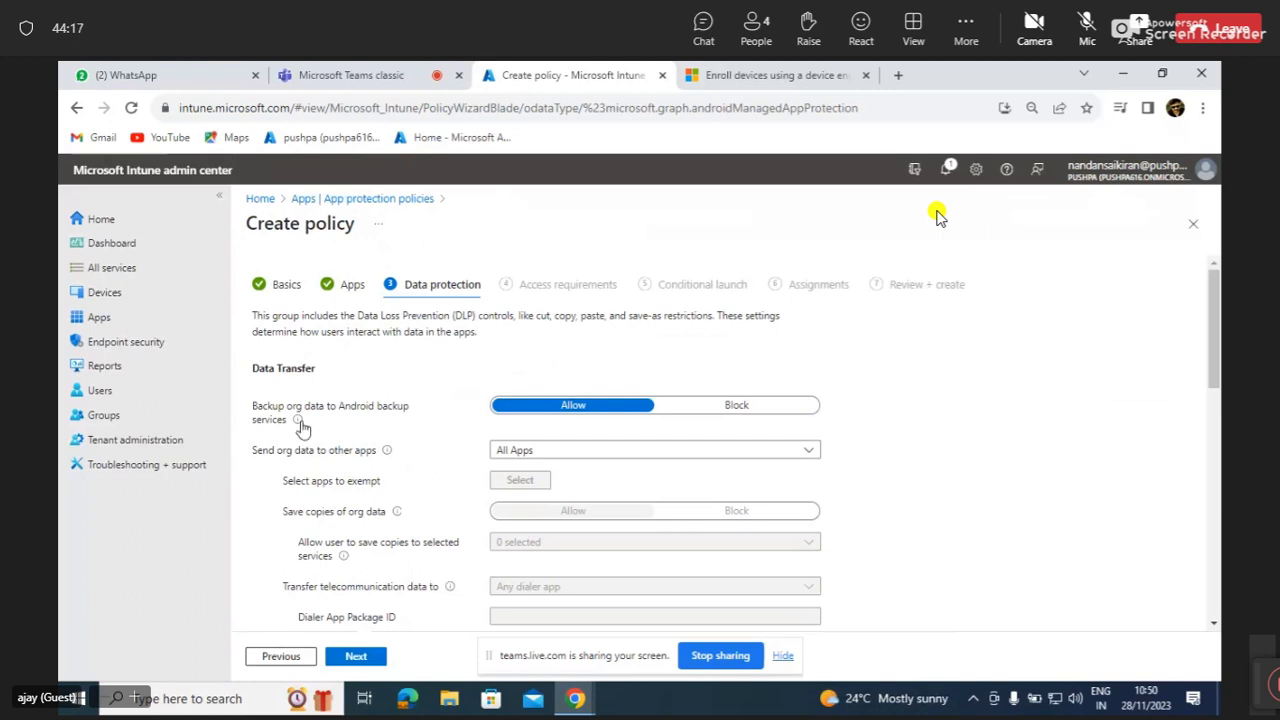
mouse_move(301, 427)
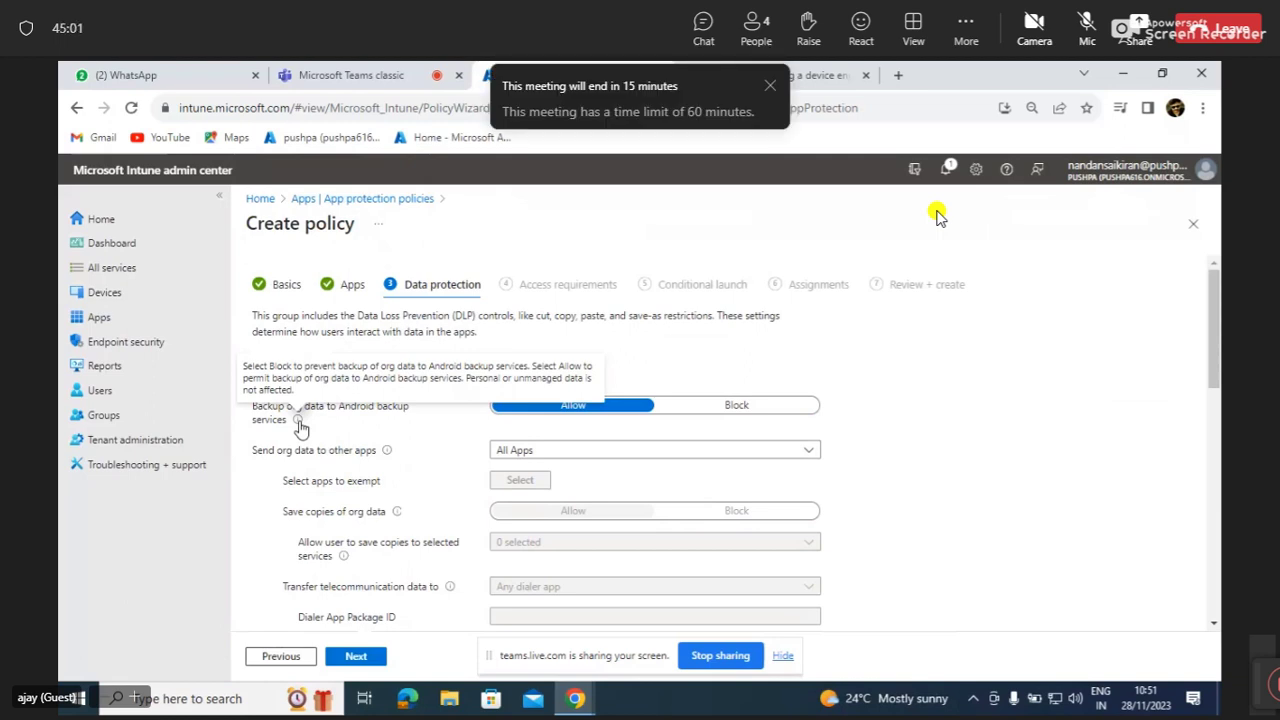
click(738, 408)
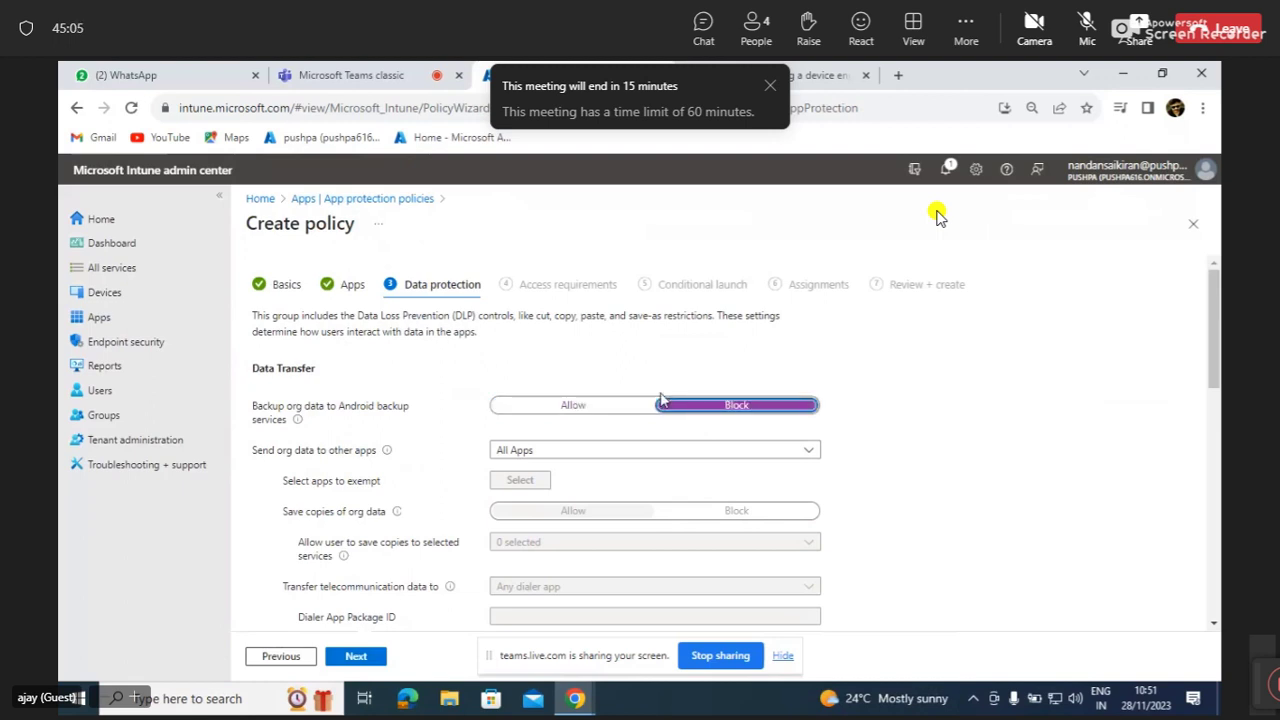
click(586, 406)
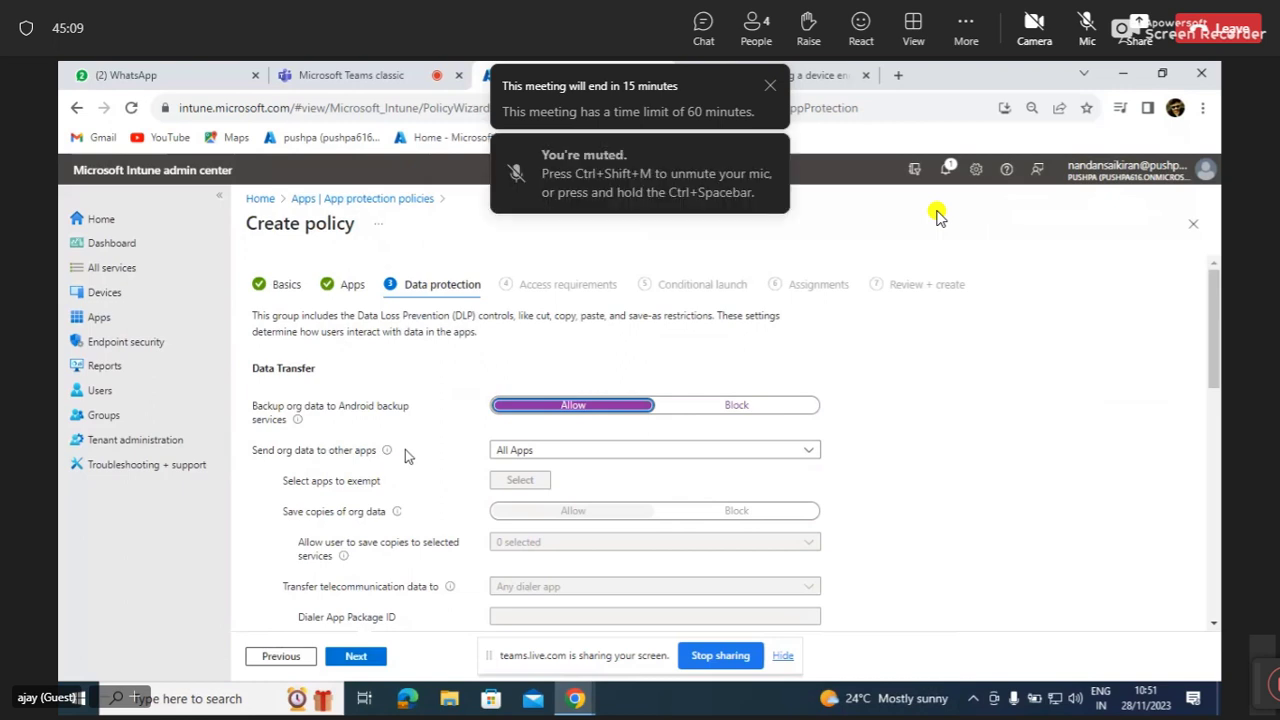
Set Send org data to other apps to Policy managed apps and bring up the exempt apps list.
mouse_move(388, 457)
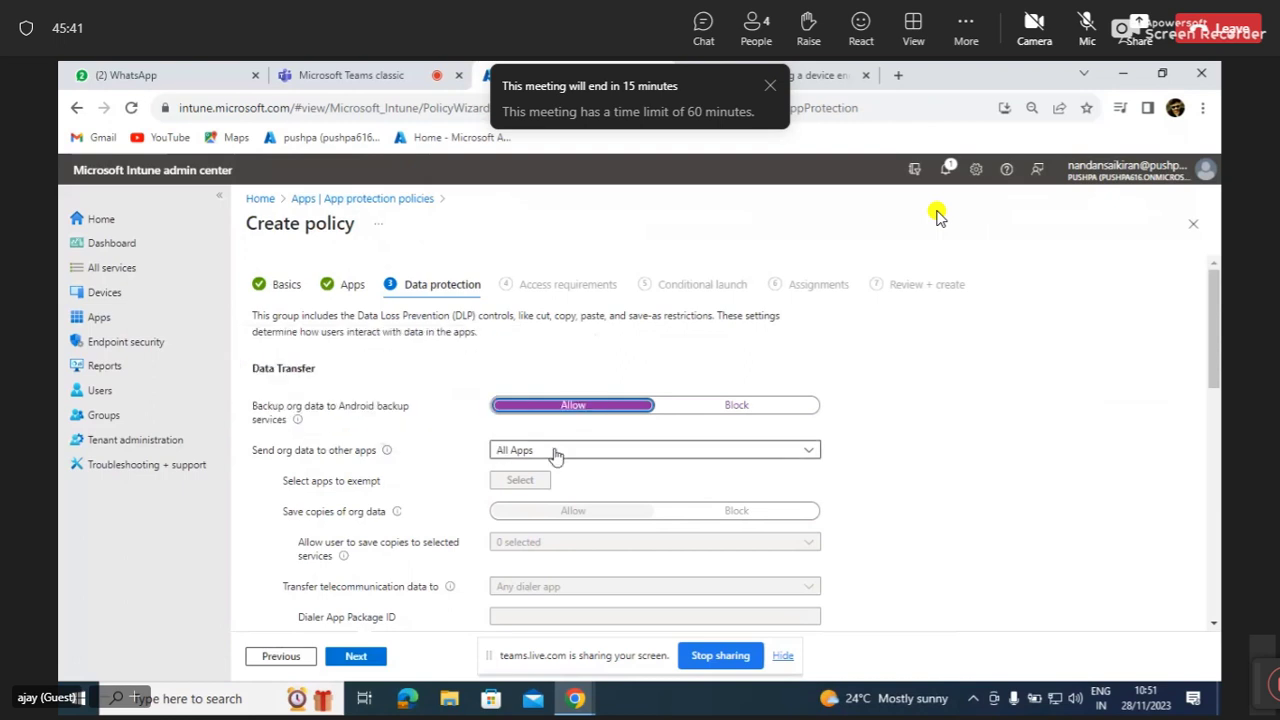
click(500, 452)
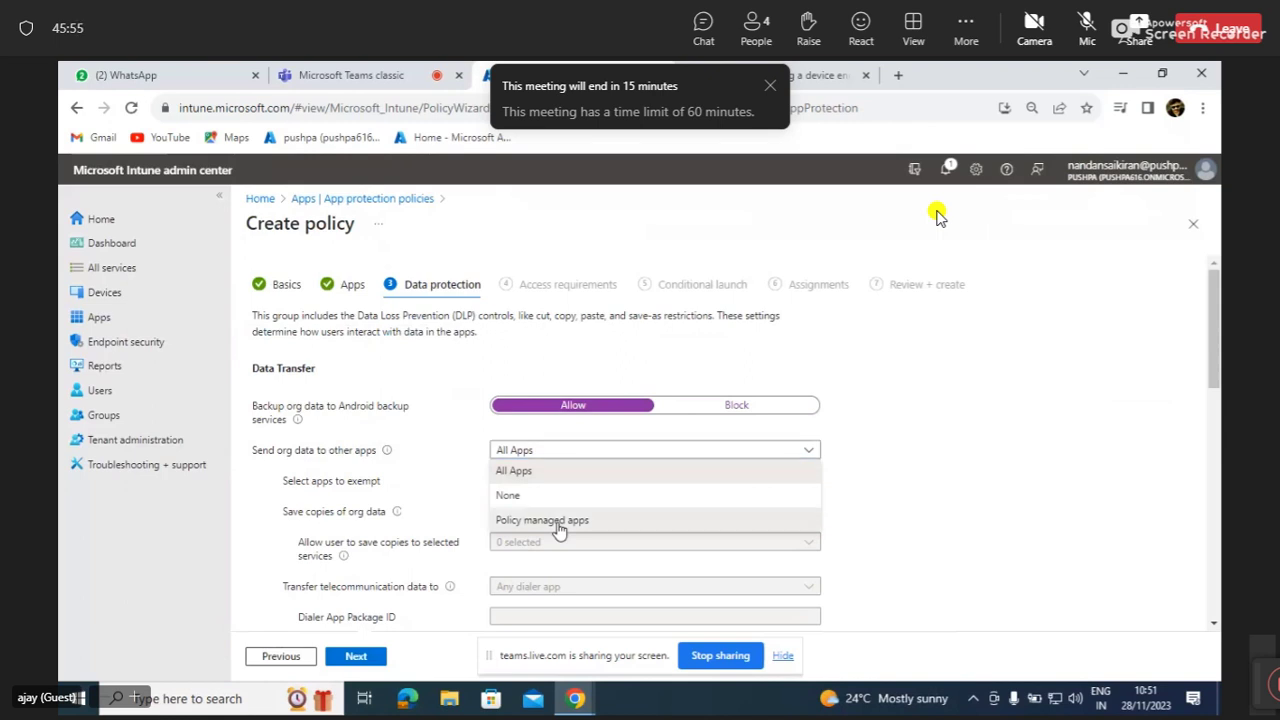
click(560, 528)
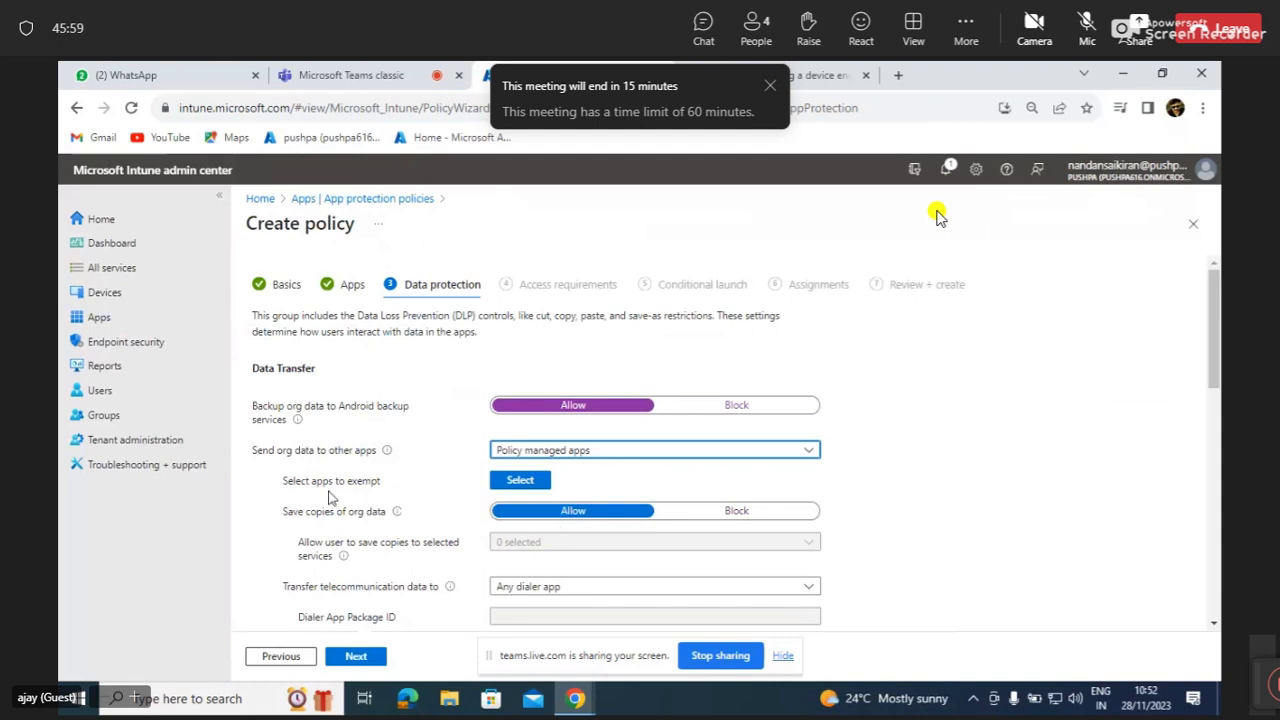
click(513, 484)
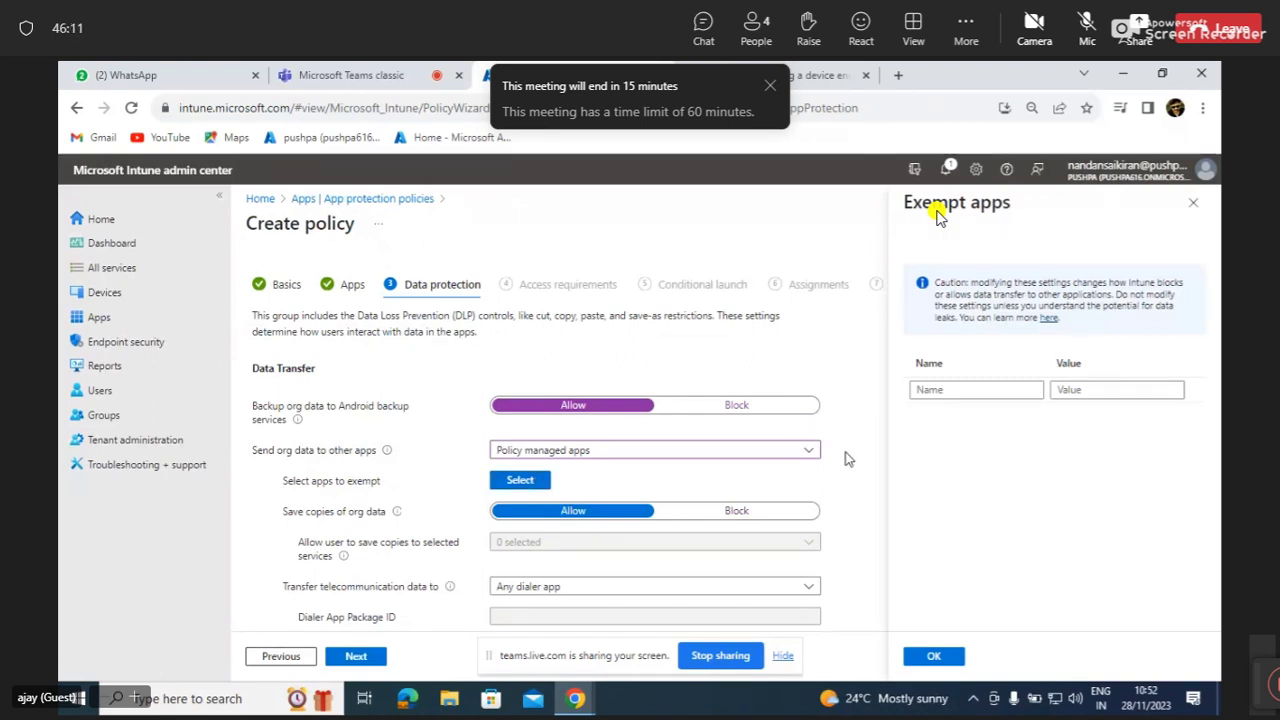
Enter 'outlook' as the exempt app name, keeping Send org data at Policy managed apps.
click(957, 393)
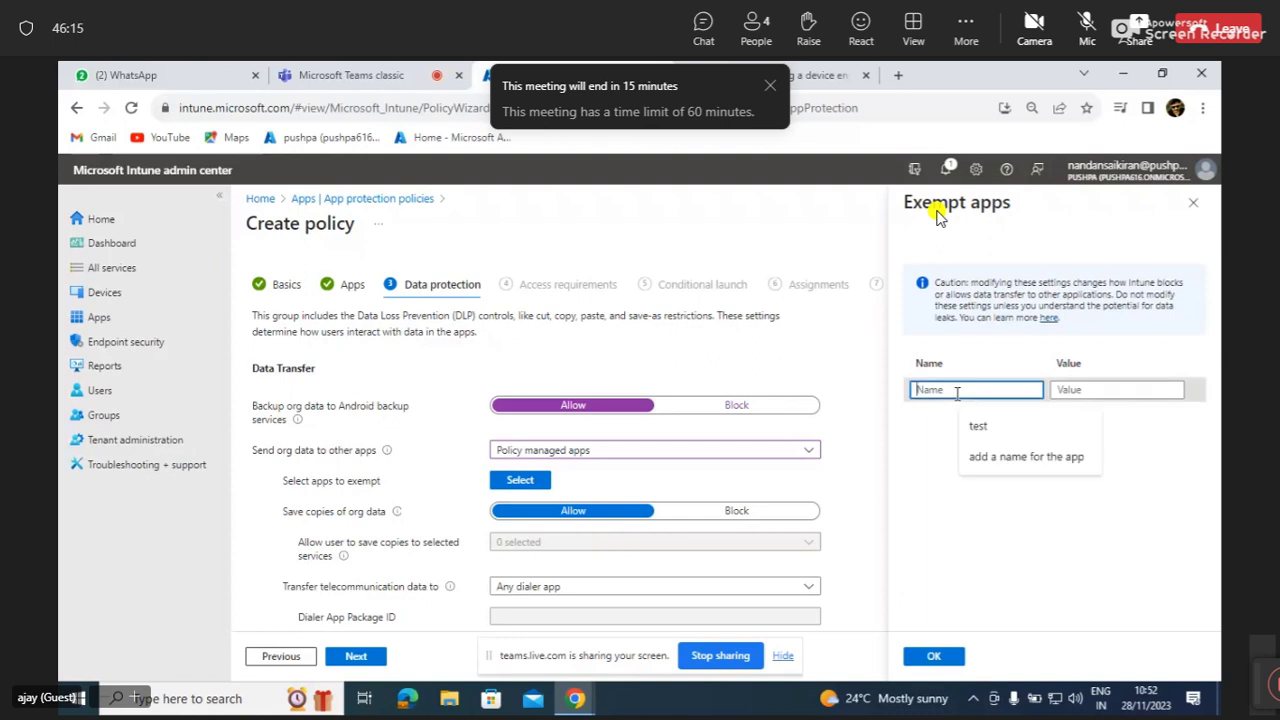
text(outlook)
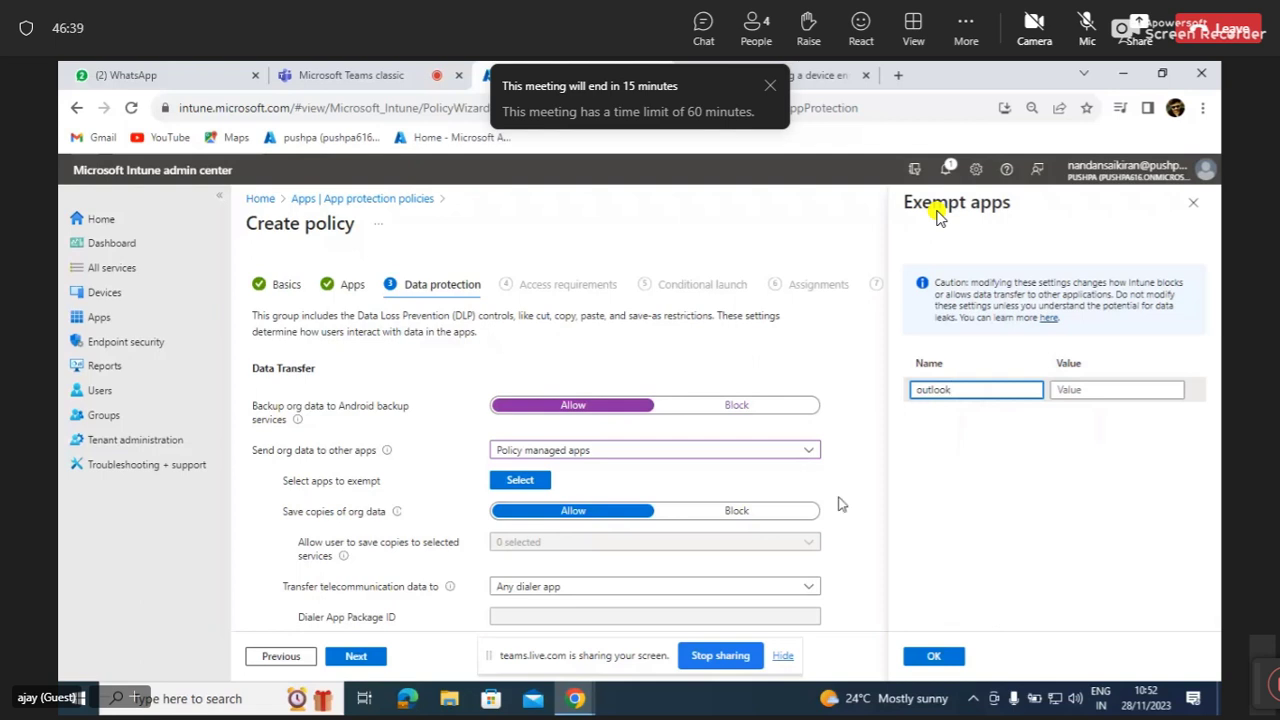
click(811, 456)
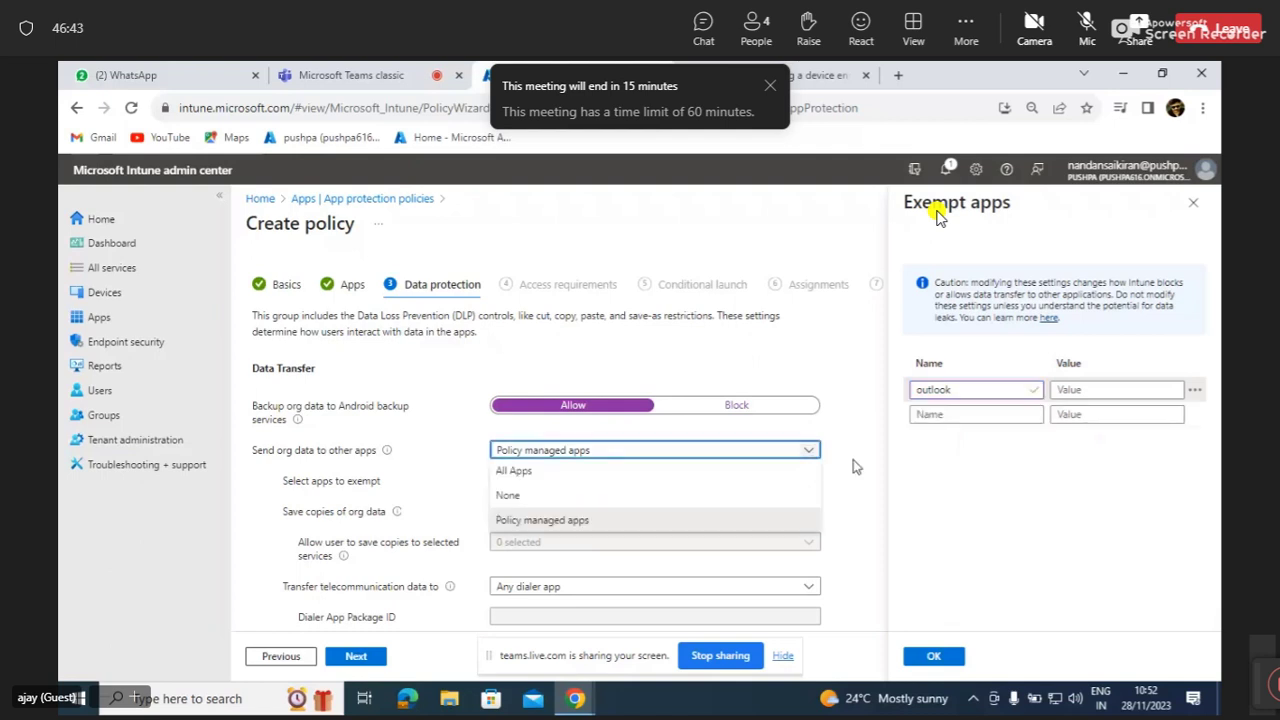
click(870, 483)
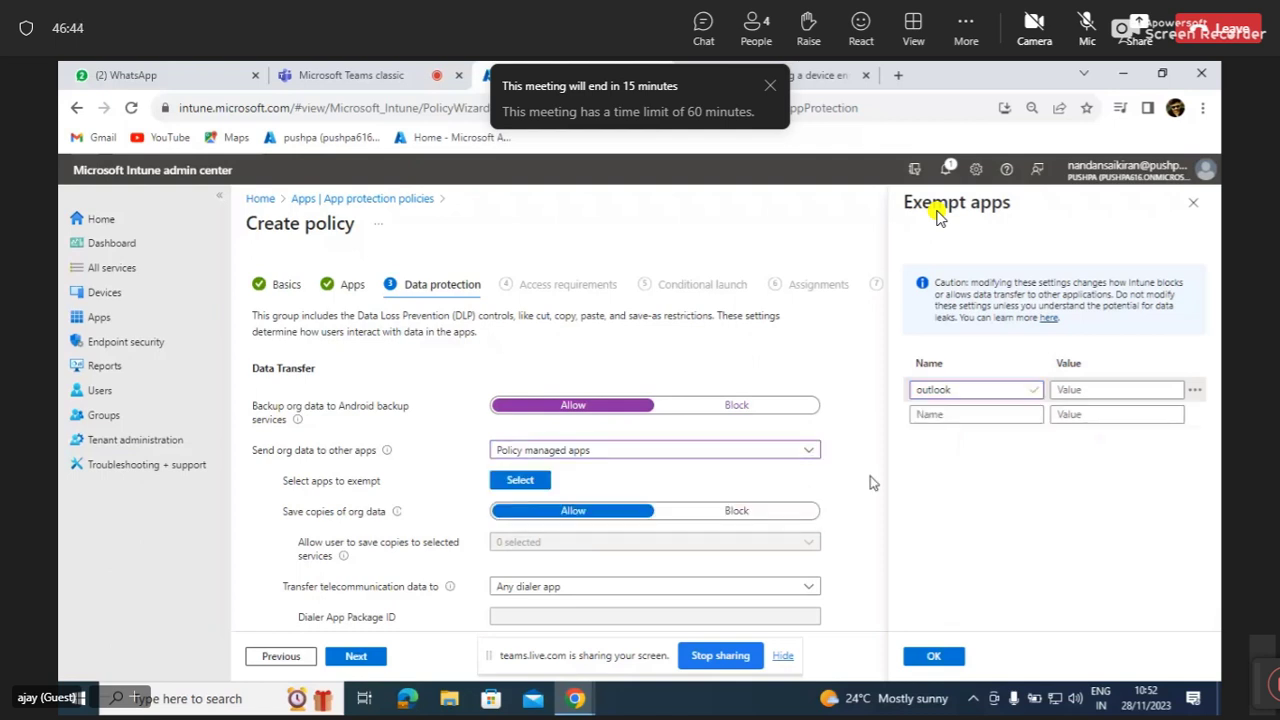
click(803, 457)
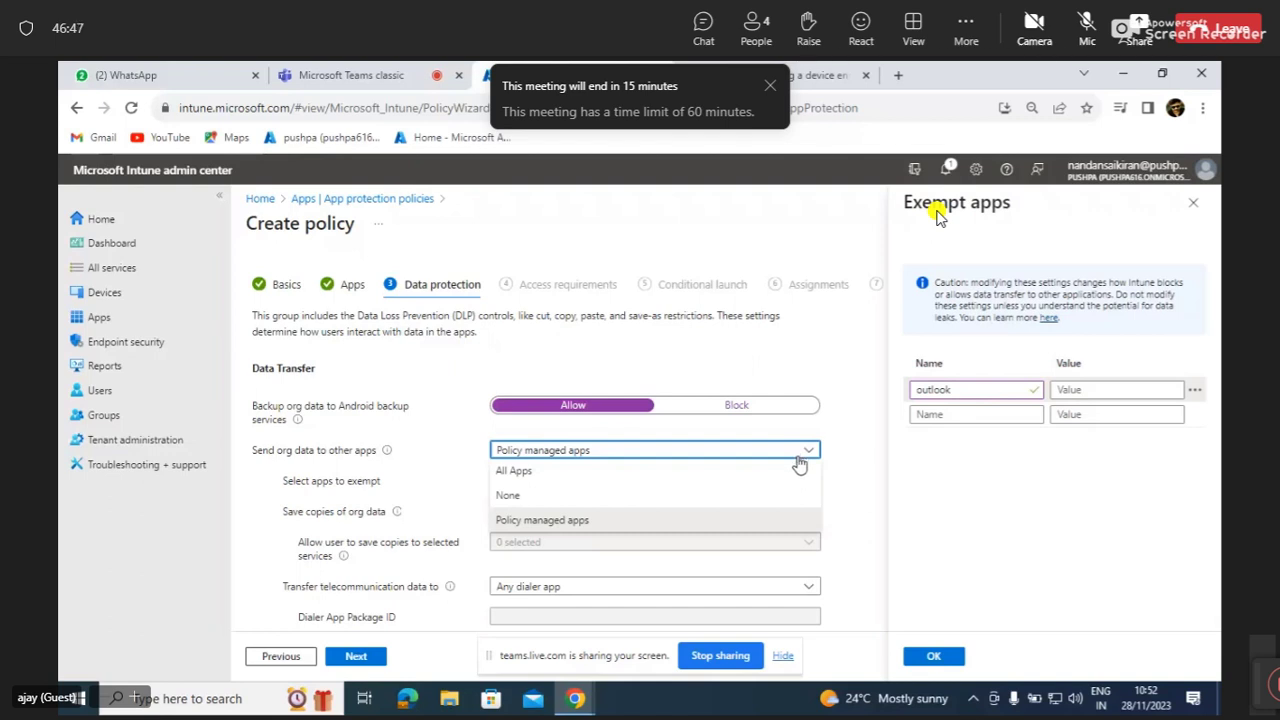
click(798, 477)
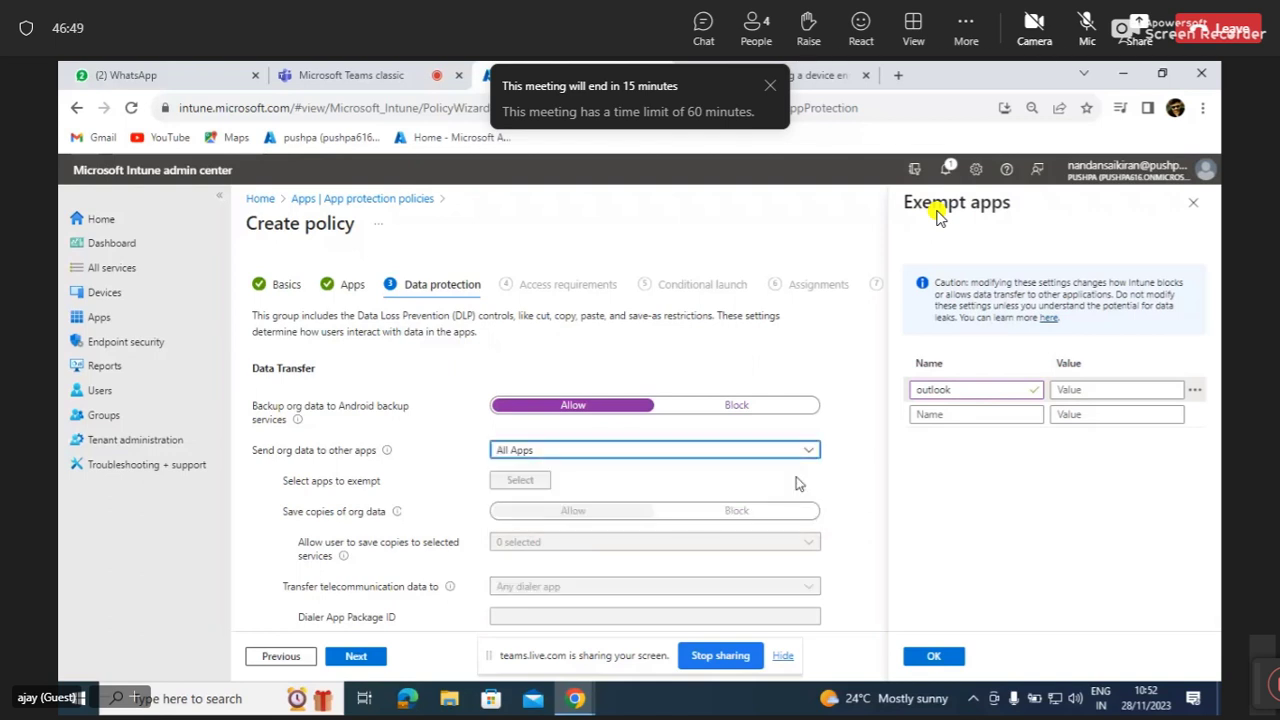
click(808, 451)
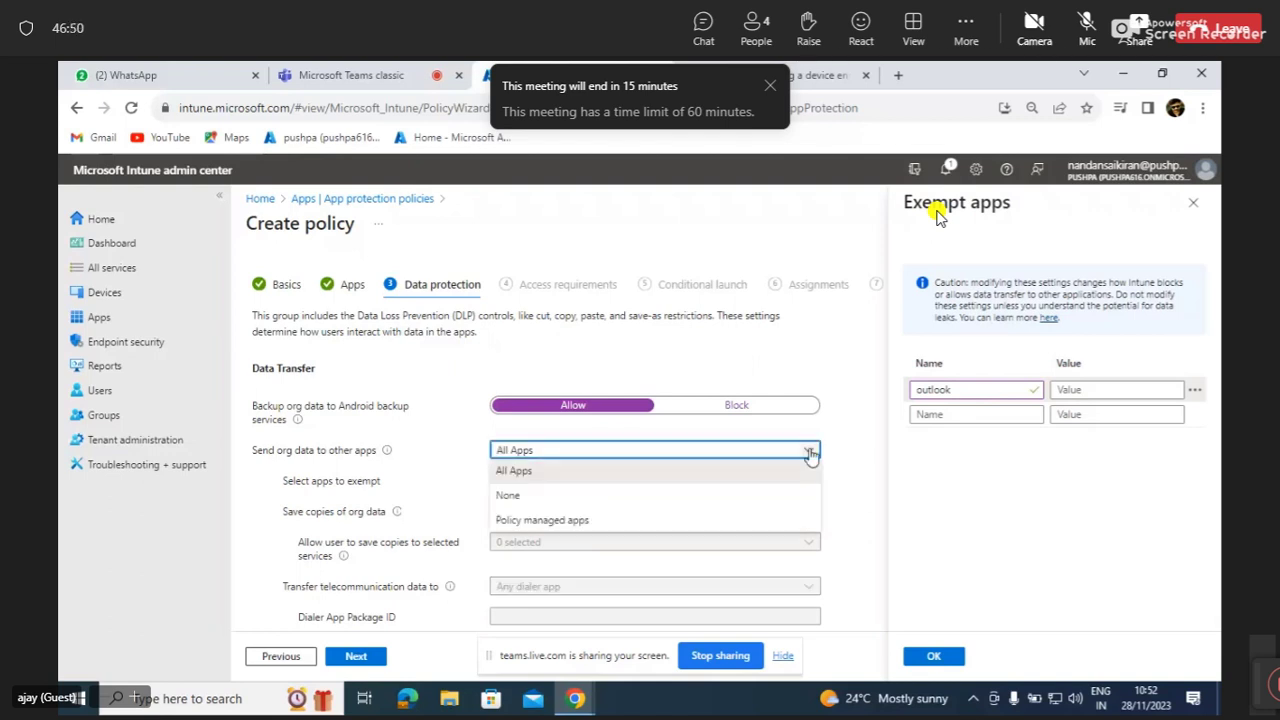
click(777, 522)
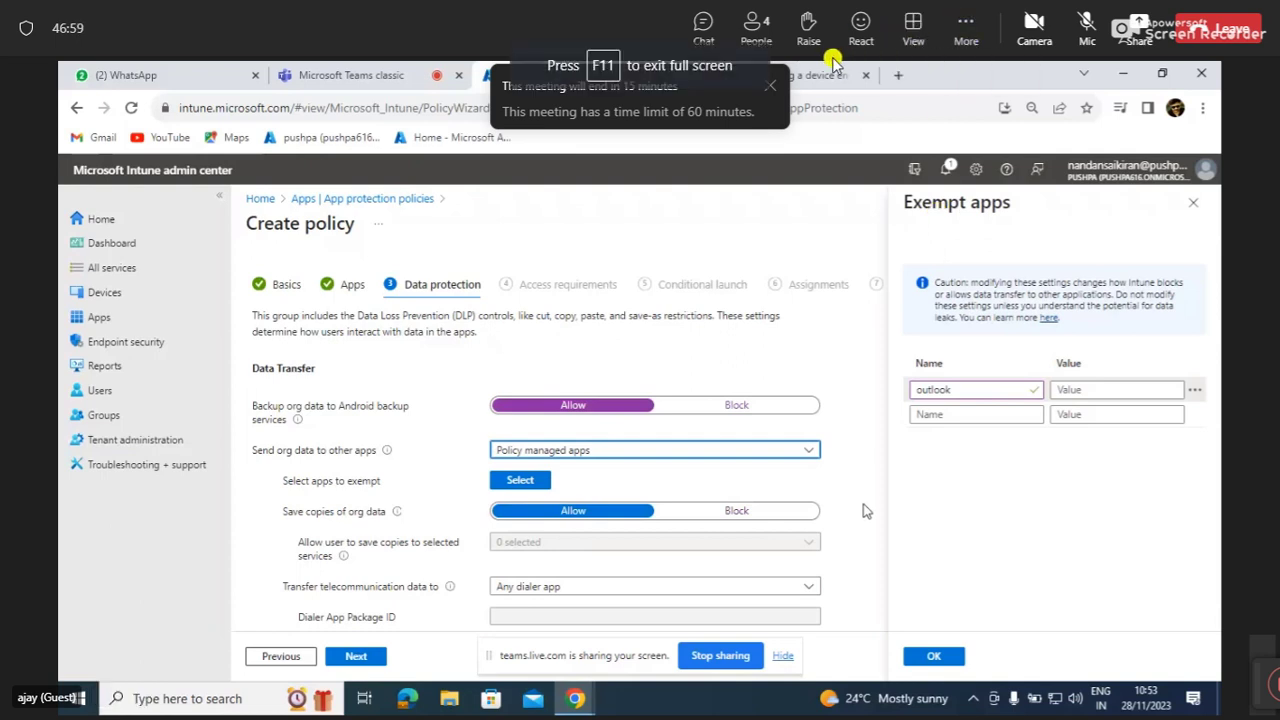
Dismiss the meeting time-limit notice, give outlook the value 1, and confirm the exempt apps.
click(768, 88)
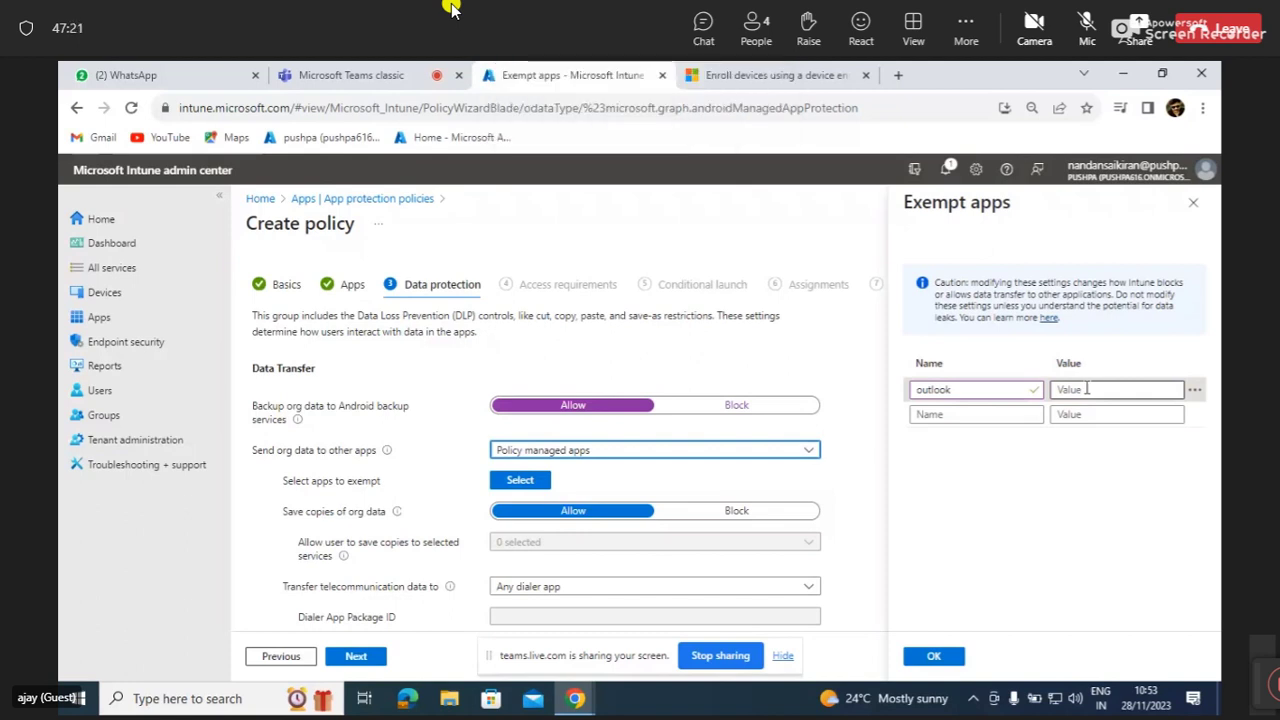
click(1086, 389)
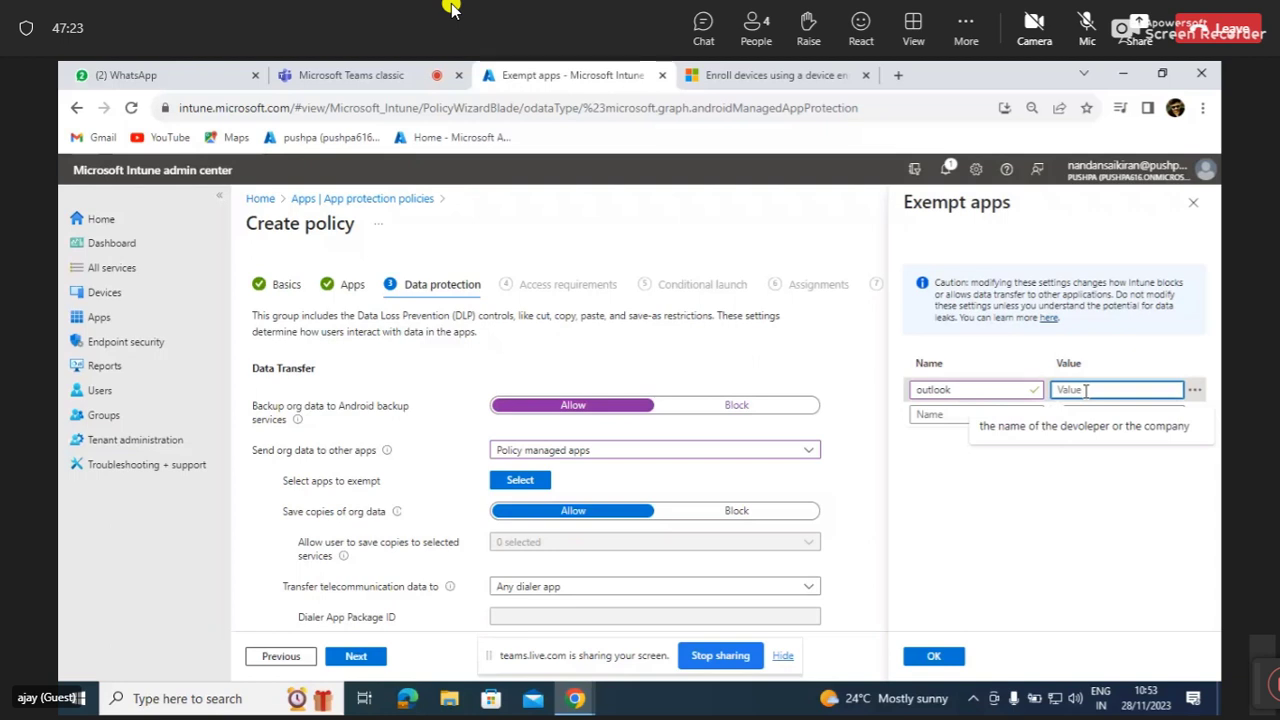
text(c)
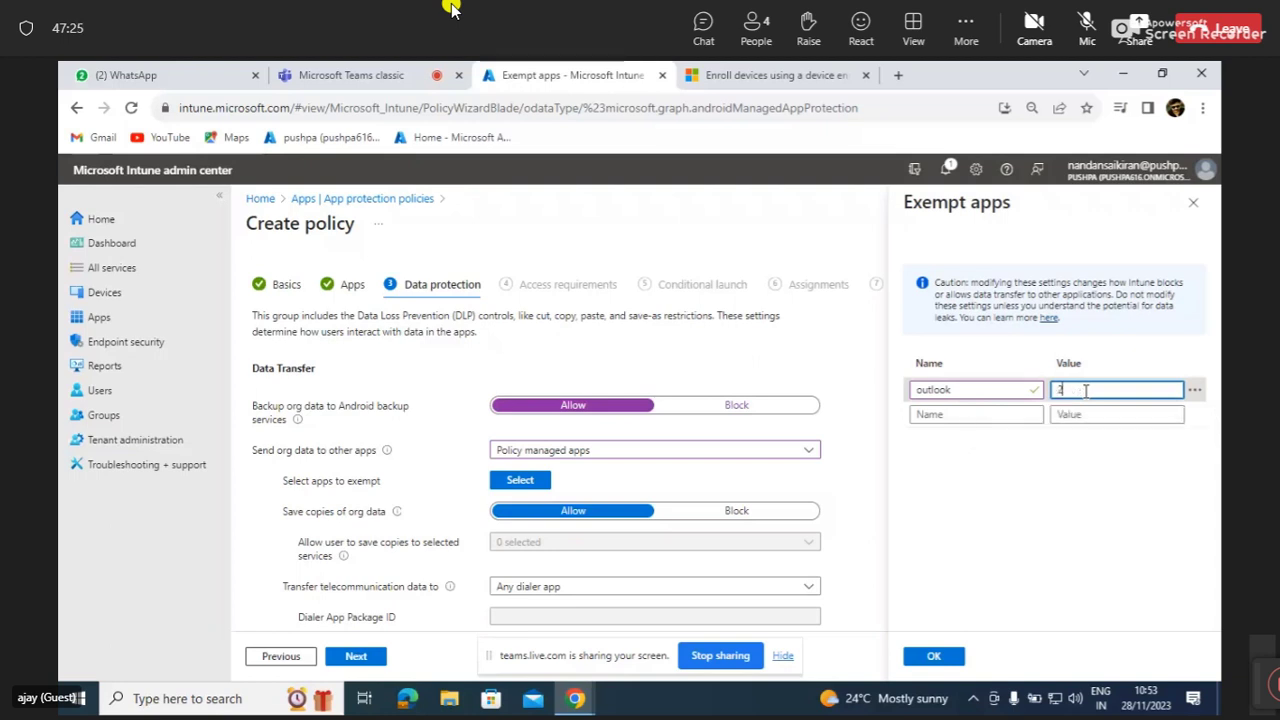
key(BackSpace)
text(1)
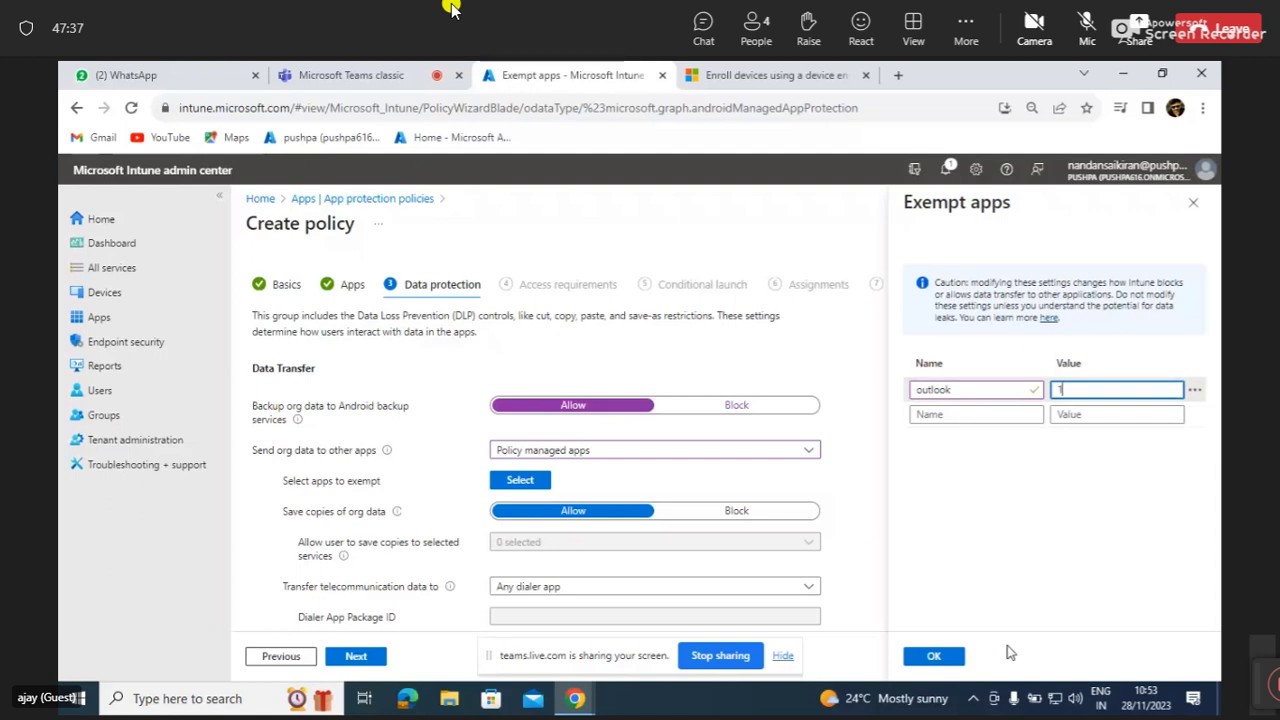
click(938, 656)
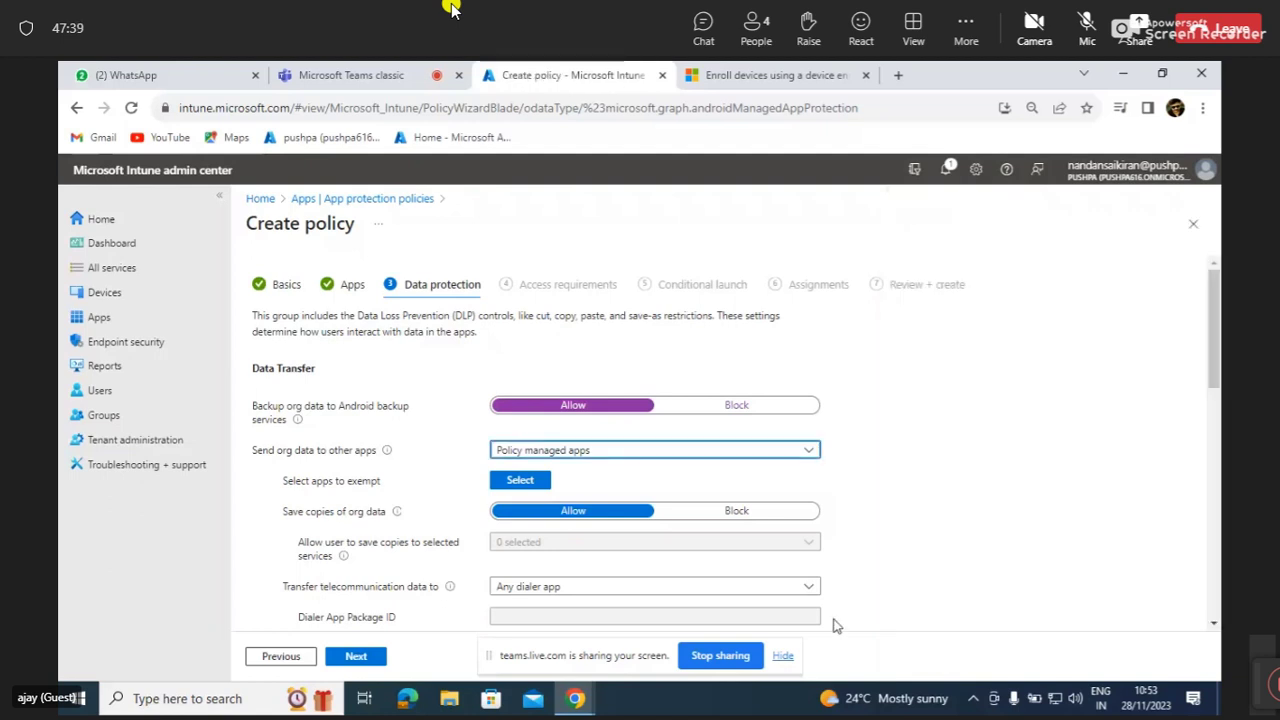
Set Save copies of org data to Block, allowing only OneDrive for Business as a save service.
scroll(648, 572, down, 1)
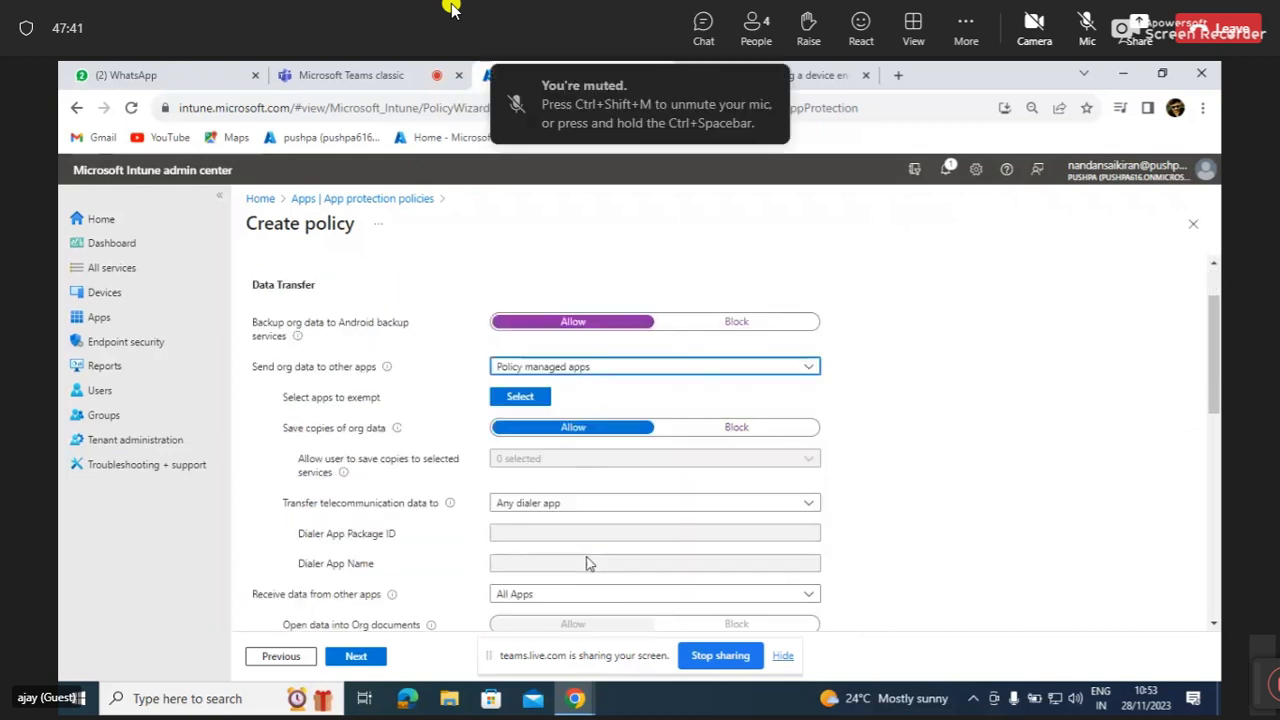
scroll(589, 563, down, 1)
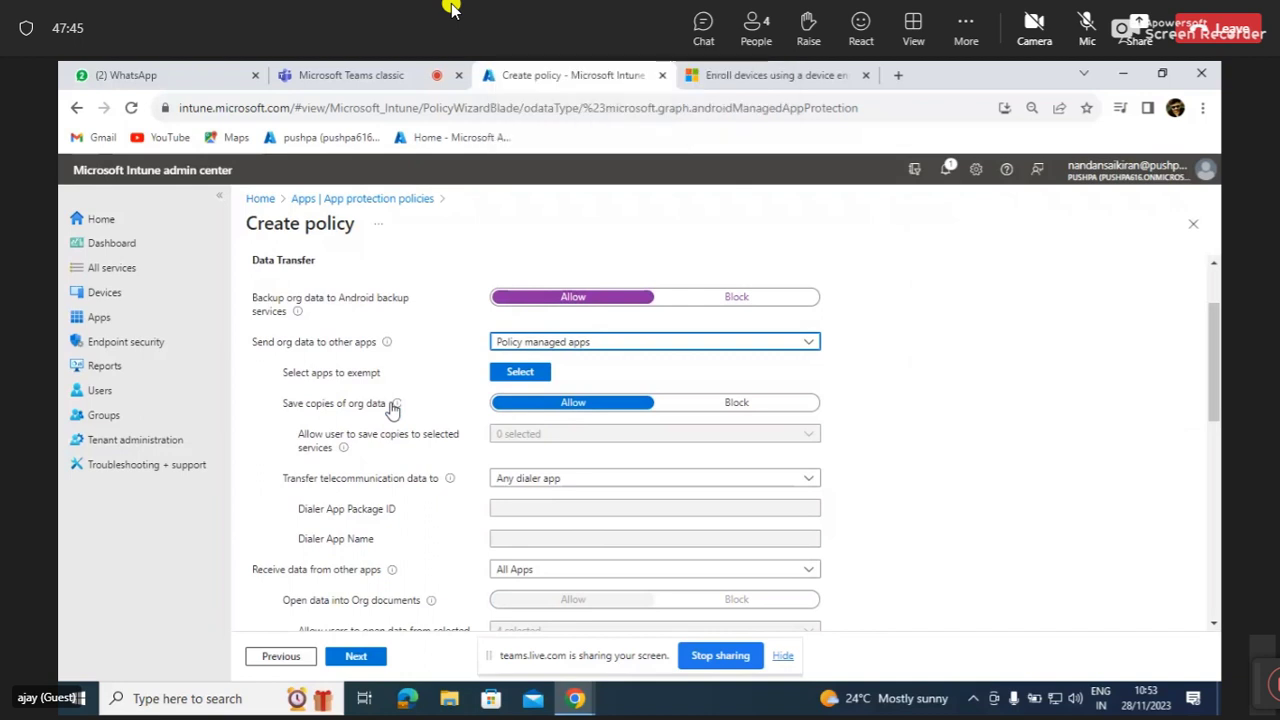
mouse_move(399, 406)
scroll(478, 469, down, 1)
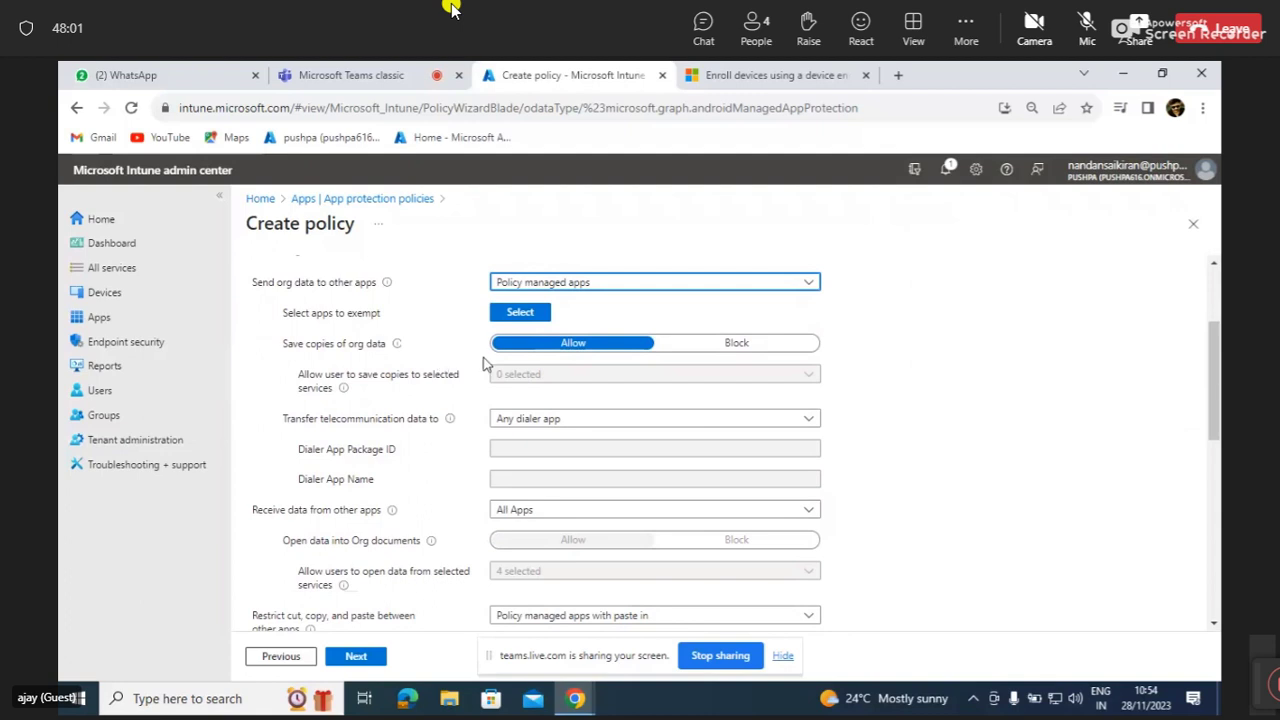
click(736, 345)
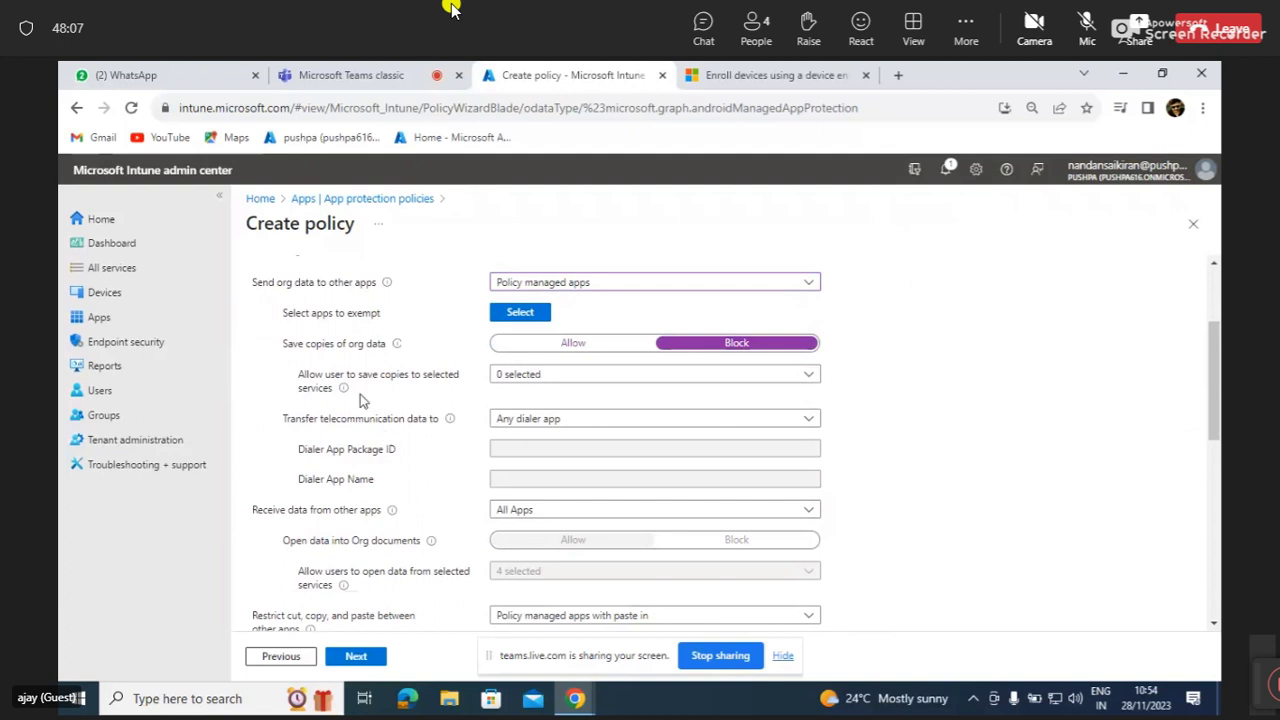
click(540, 378)
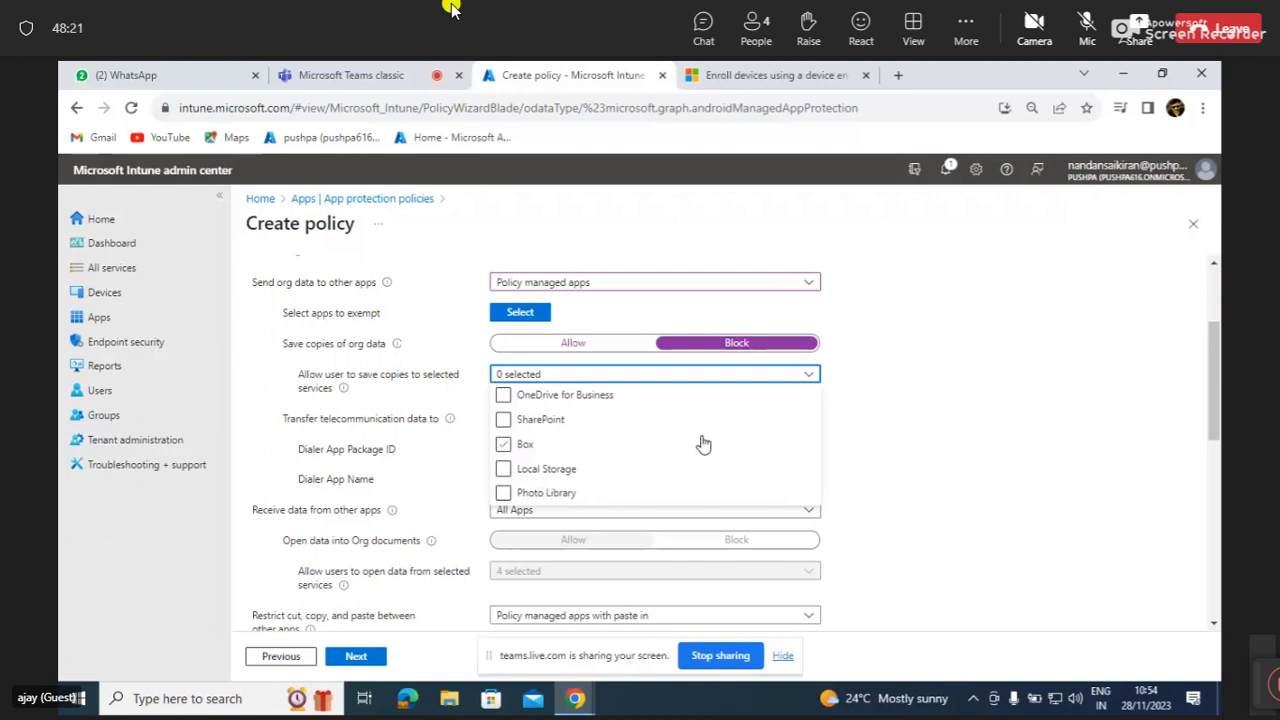
click(660, 427)
click(602, 410)
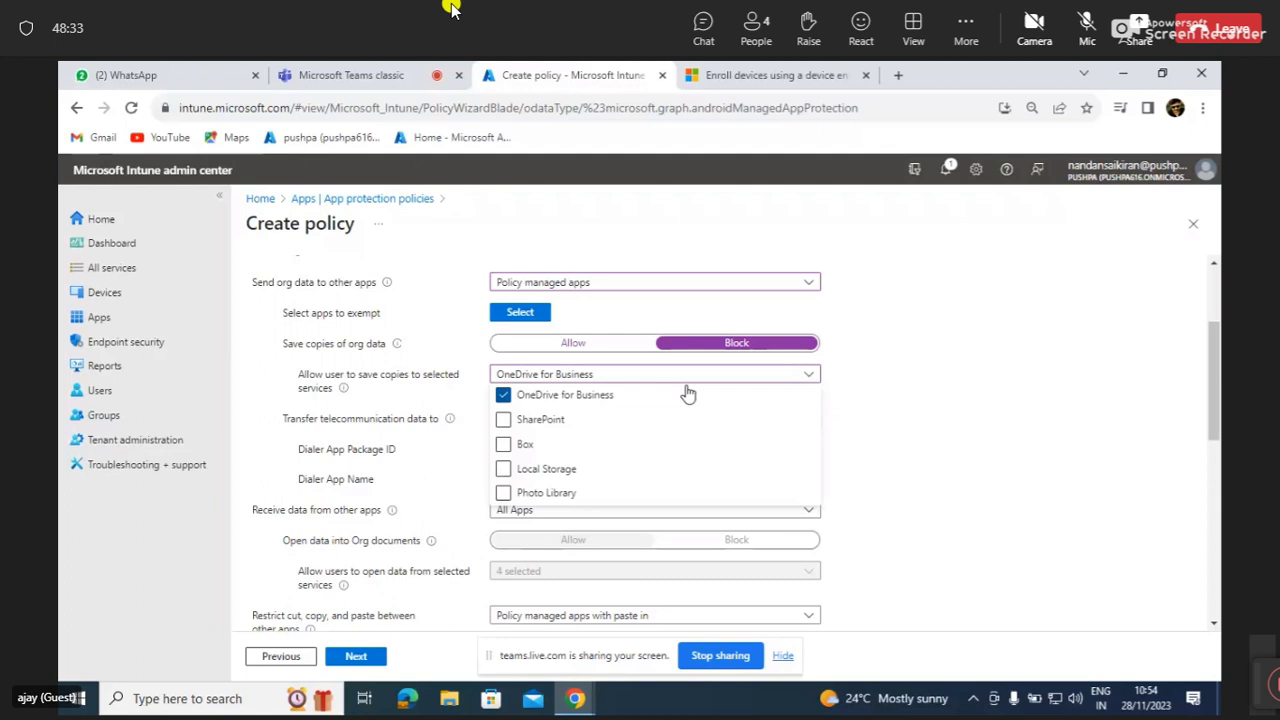
click(808, 374)
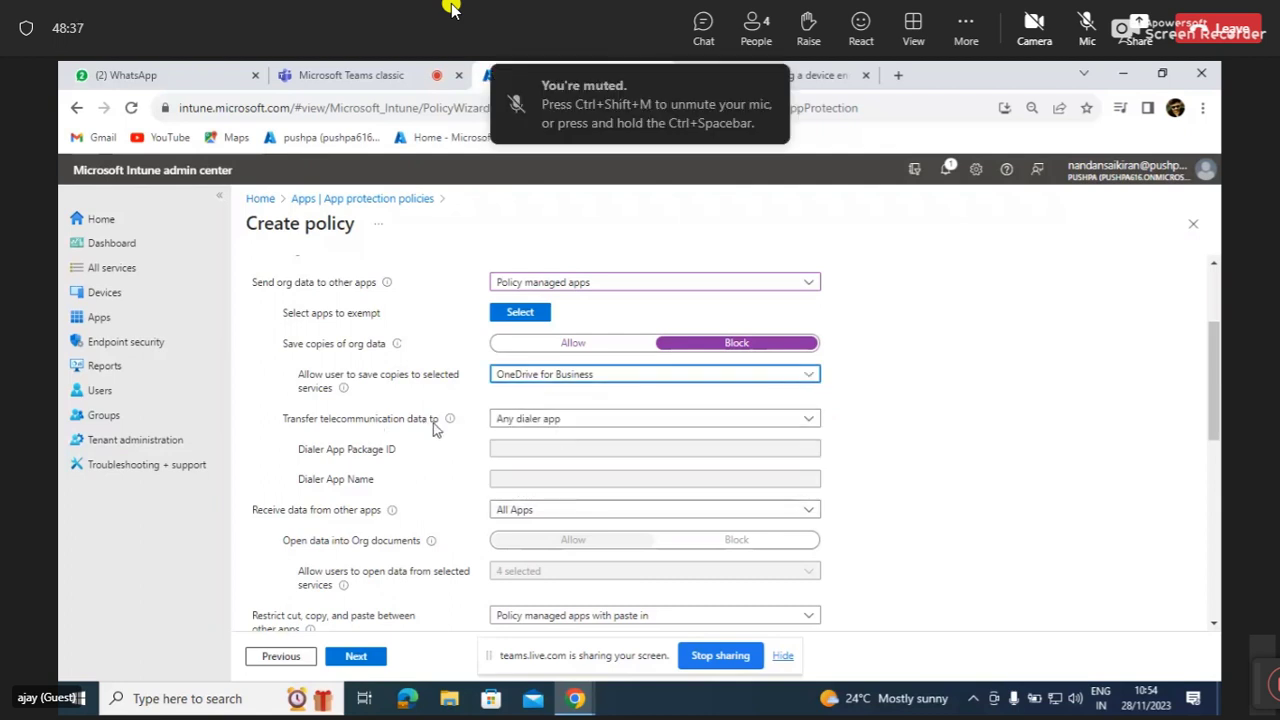
scroll(433, 423, down, 1)
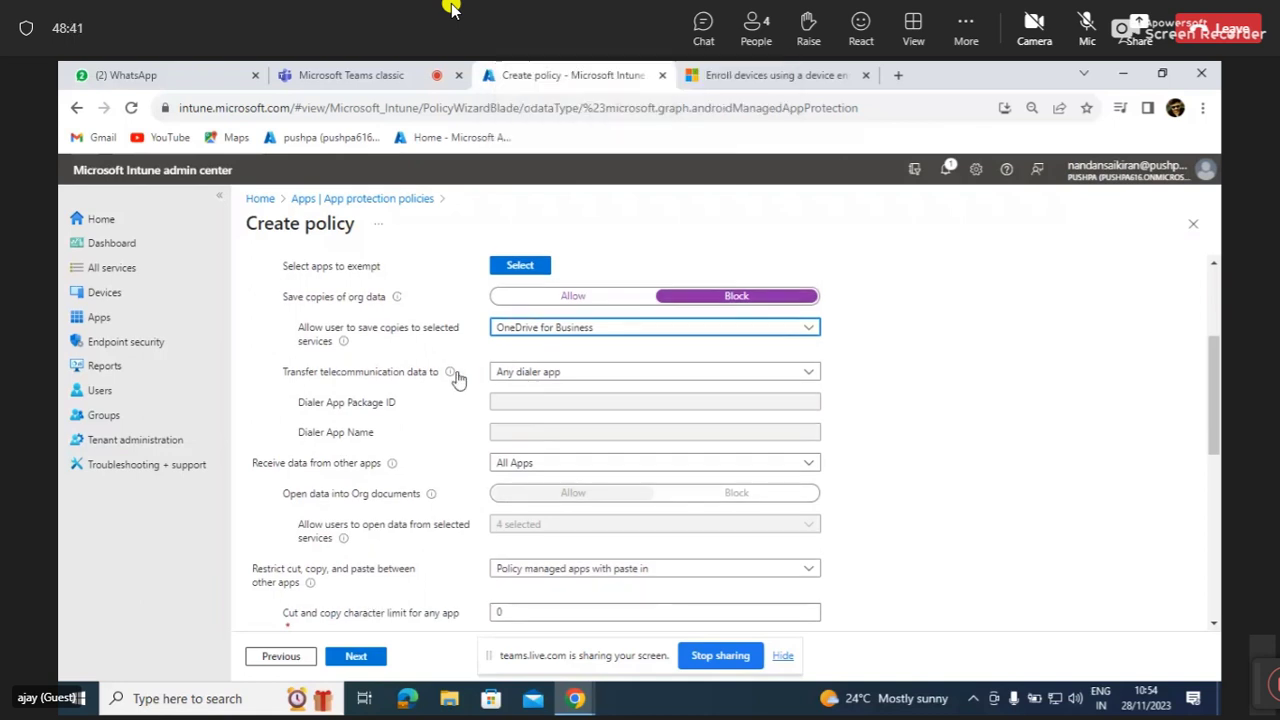
mouse_move(452, 378)
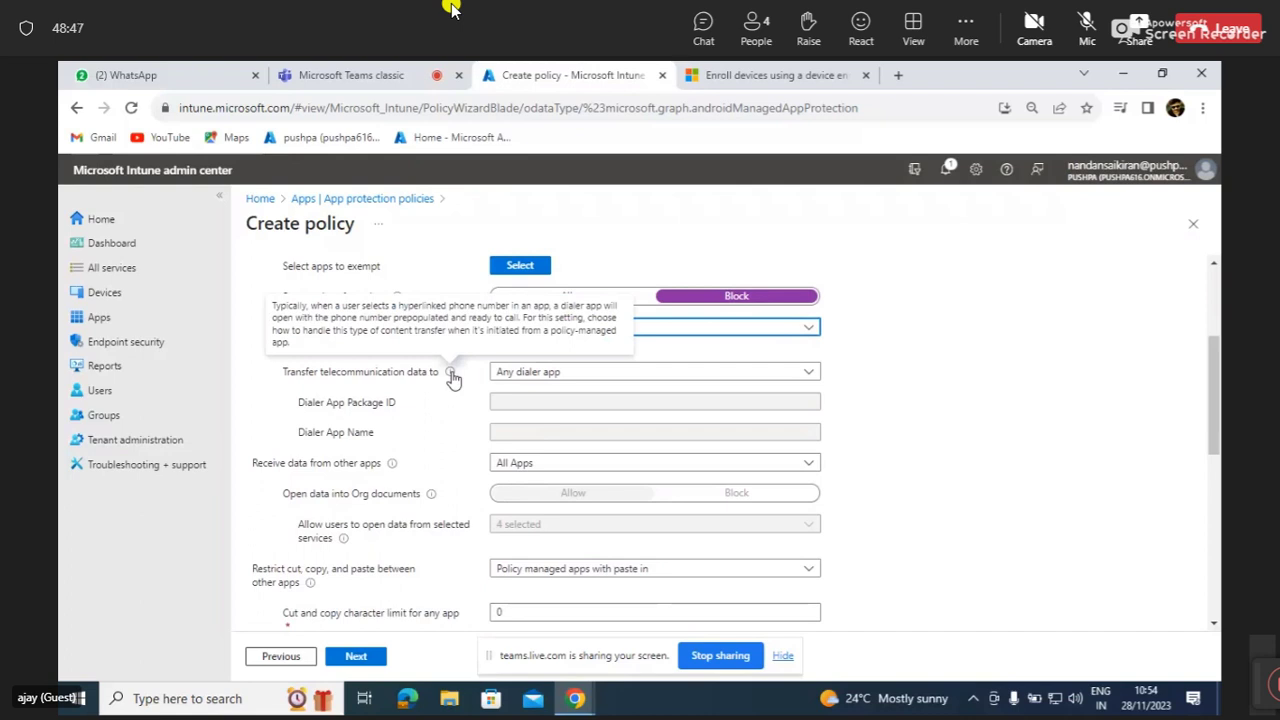
click(555, 375)
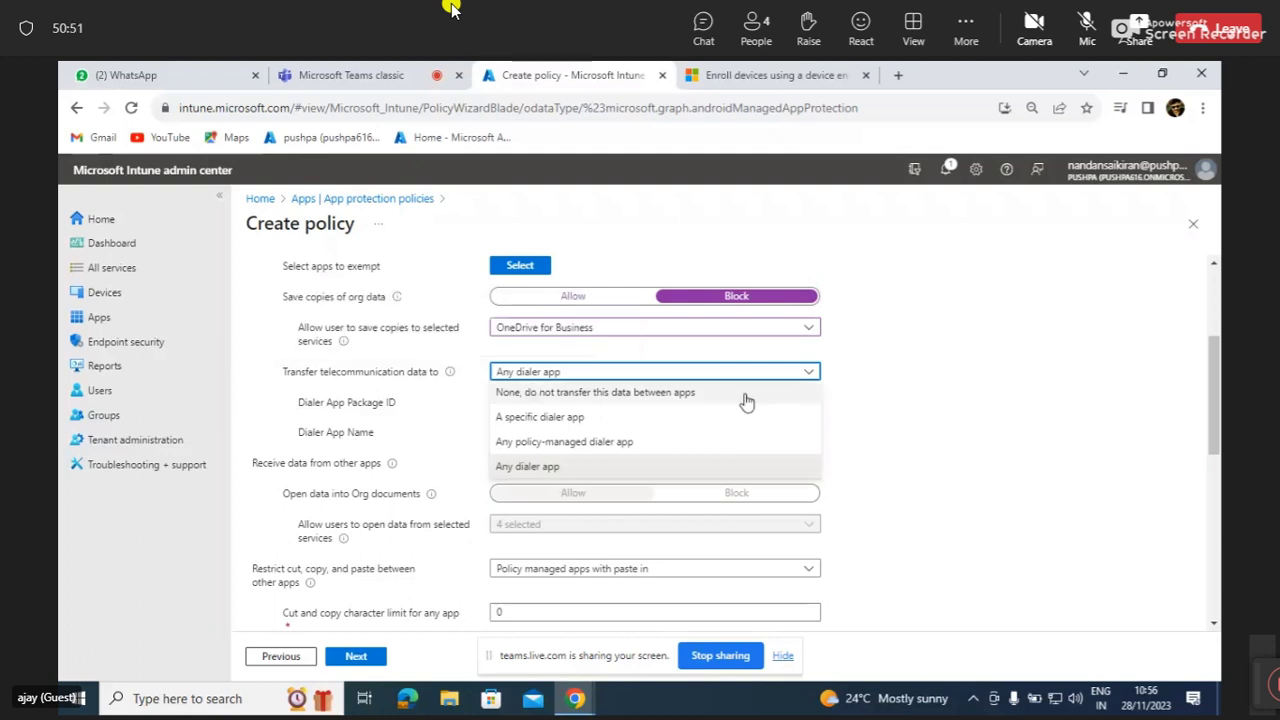
click(793, 378)
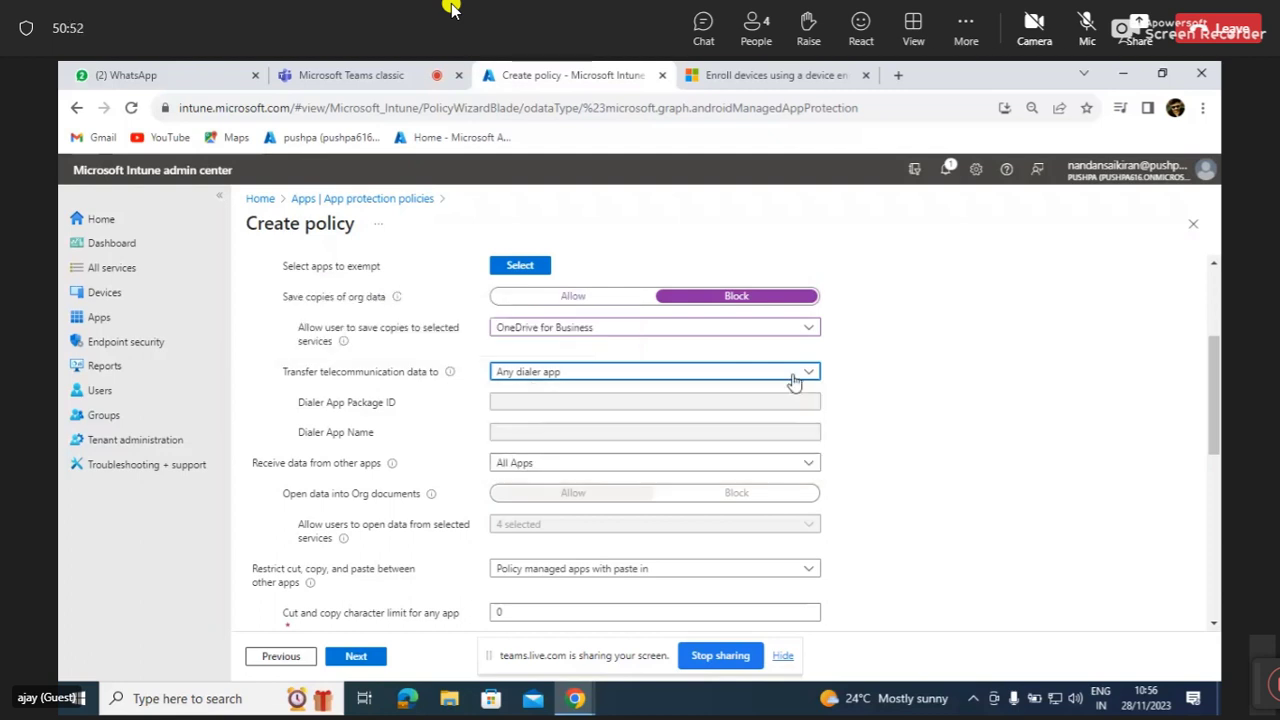
click(707, 378)
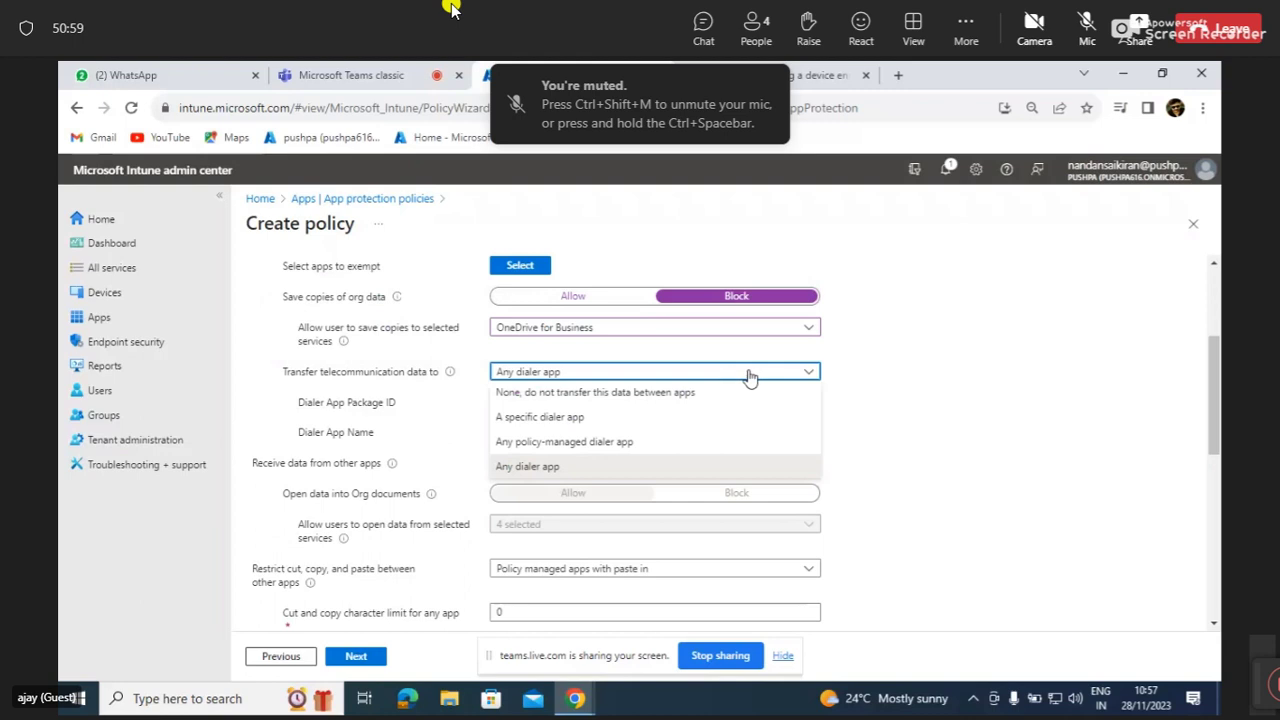
click(806, 376)
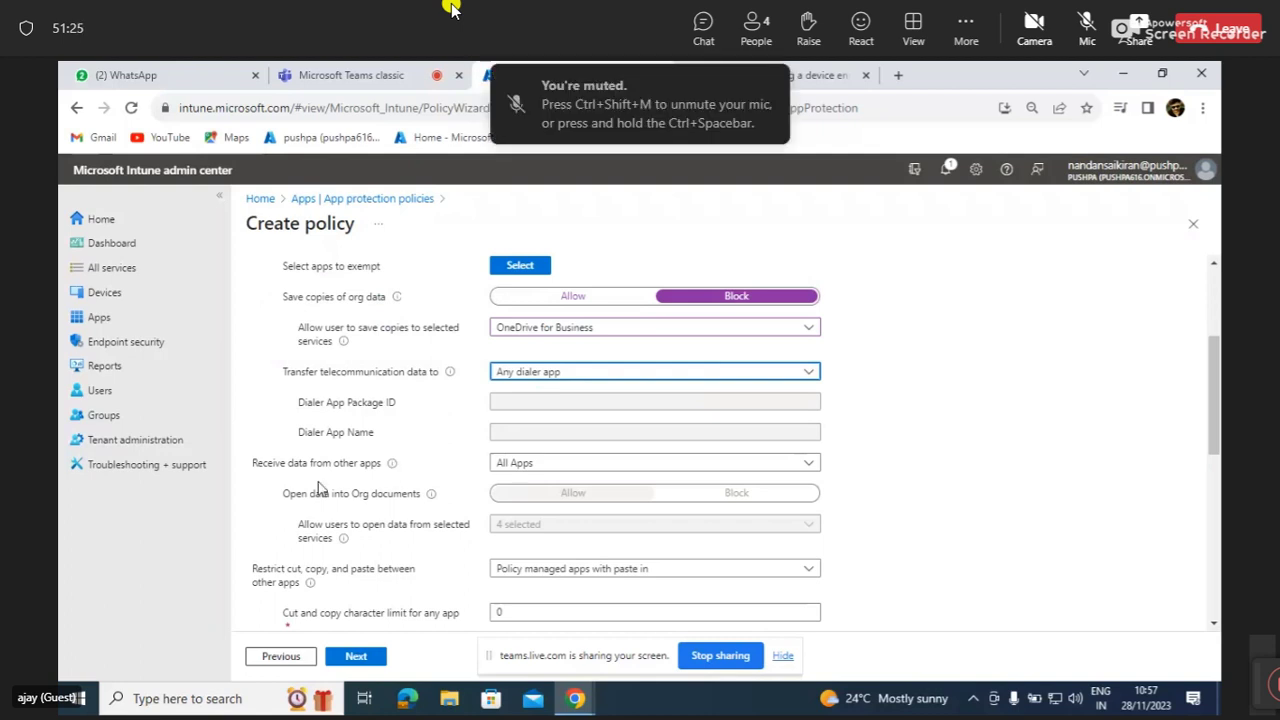
Dismiss the Receive data from other apps help text and open its dropdown.
mouse_move(390, 467)
mouse_move(392, 468)
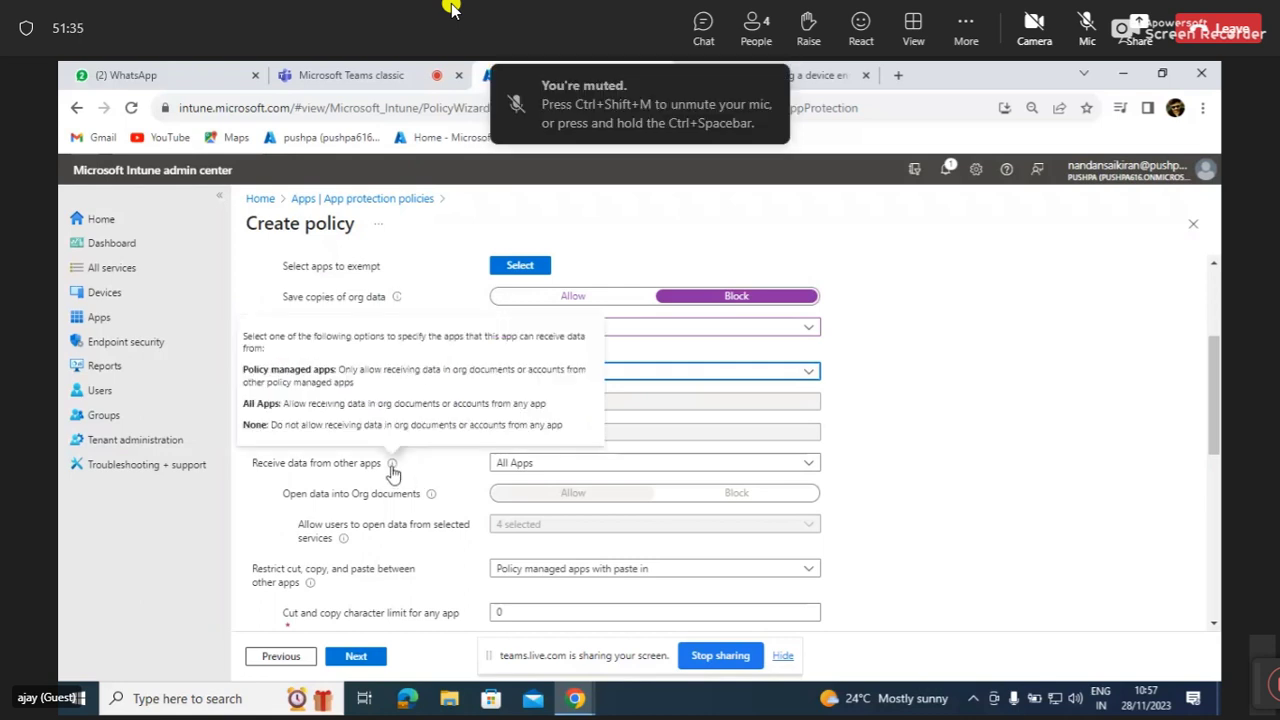
click(587, 465)
click(587, 465)
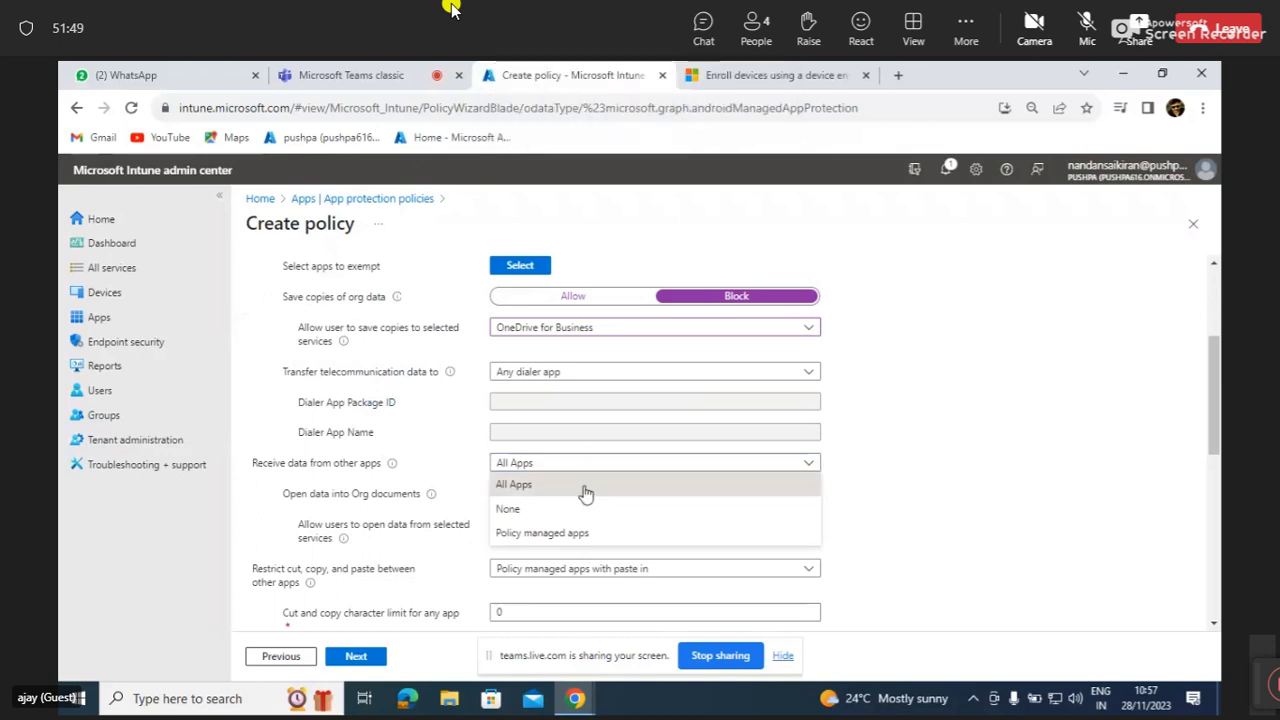
Try All Apps, Policy managed apps and None for Receive data from other apps.
click(584, 485)
click(673, 462)
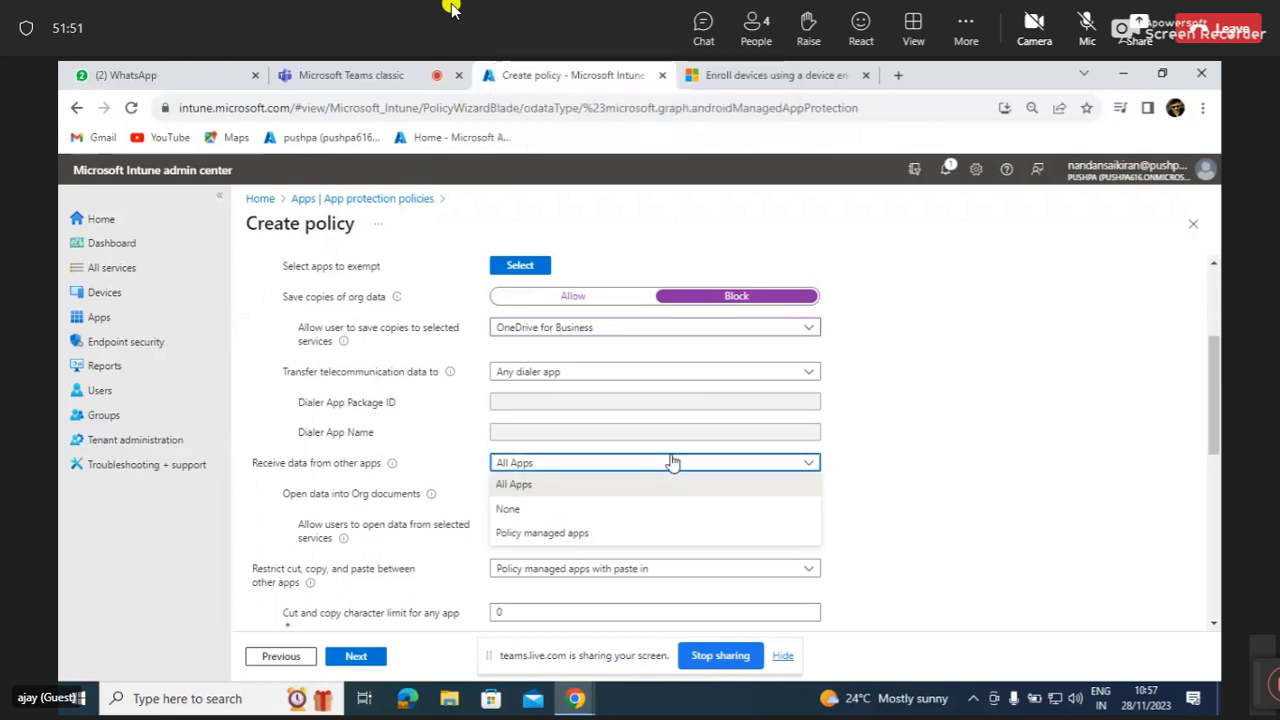
click(603, 535)
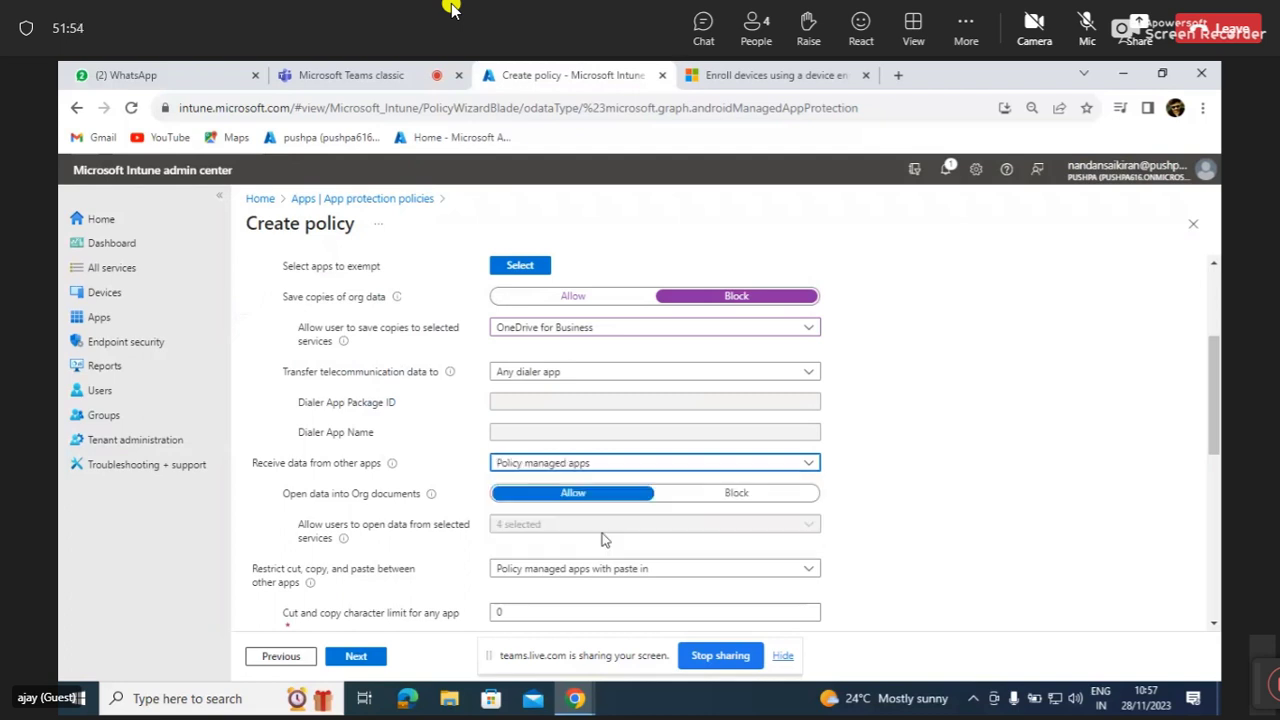
click(749, 466)
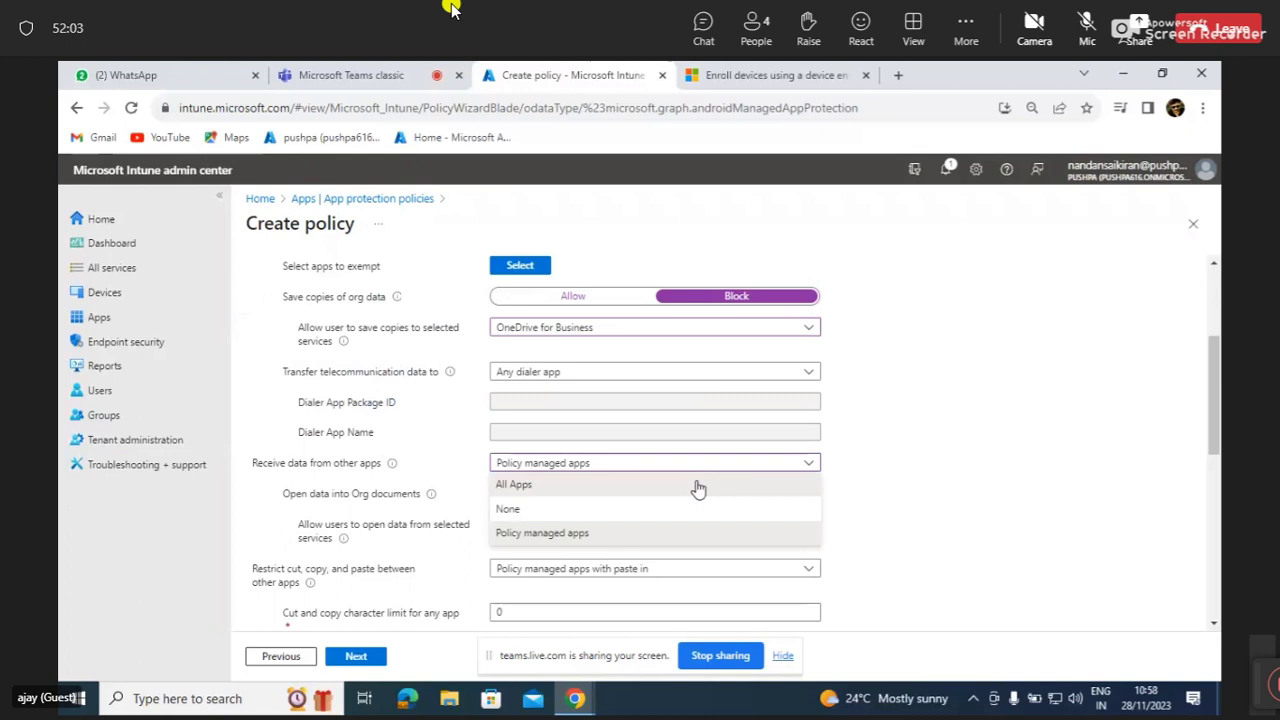
click(698, 486)
click(729, 462)
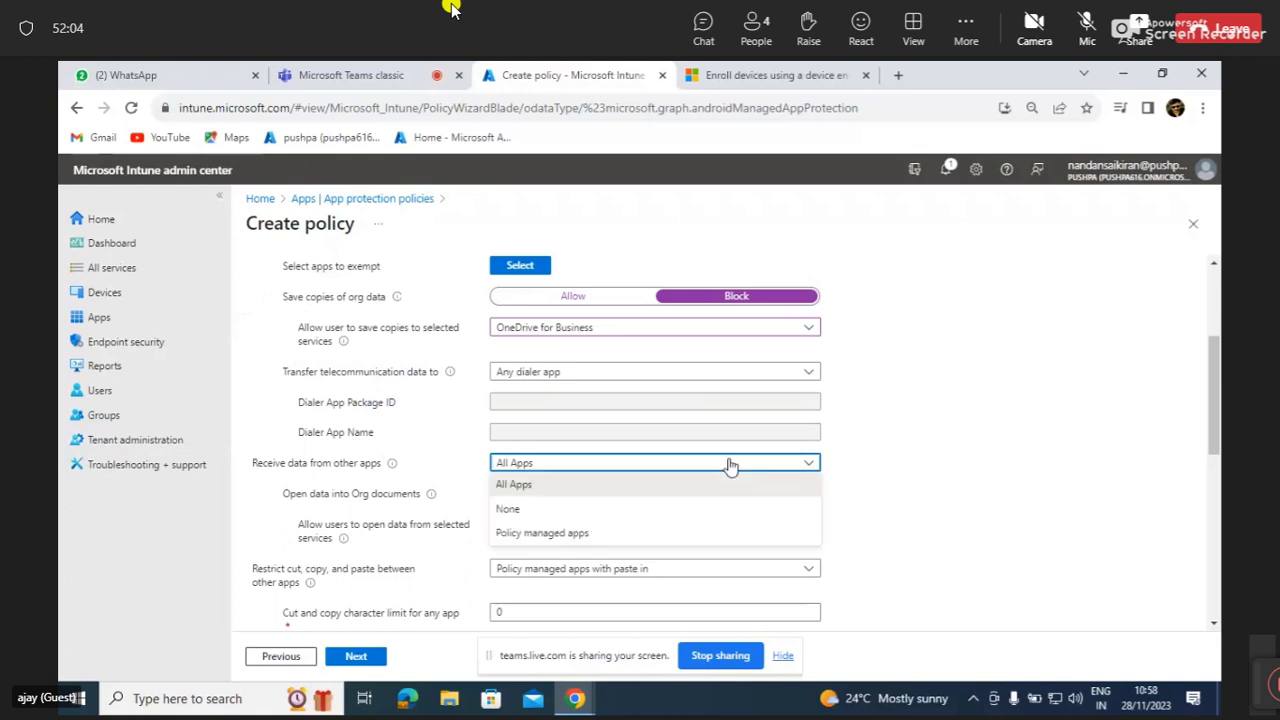
click(631, 516)
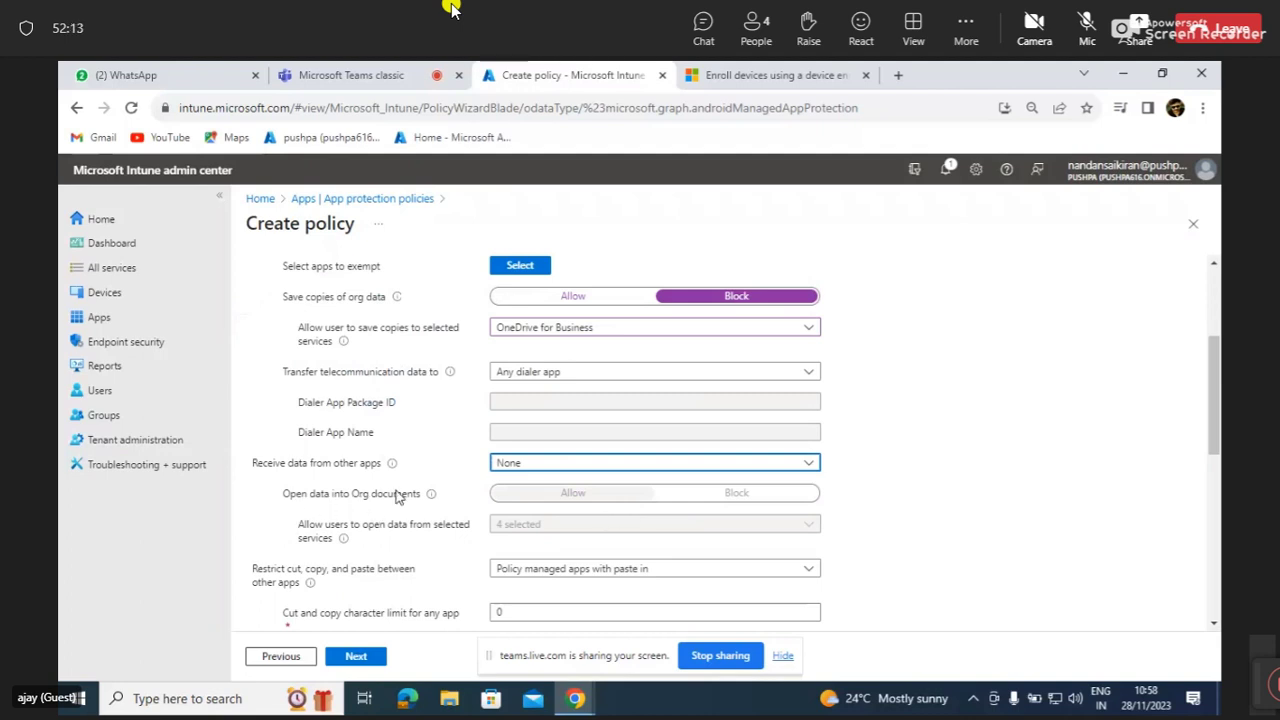
Set Receive data from other apps to Policy managed apps.
mouse_move(433, 498)
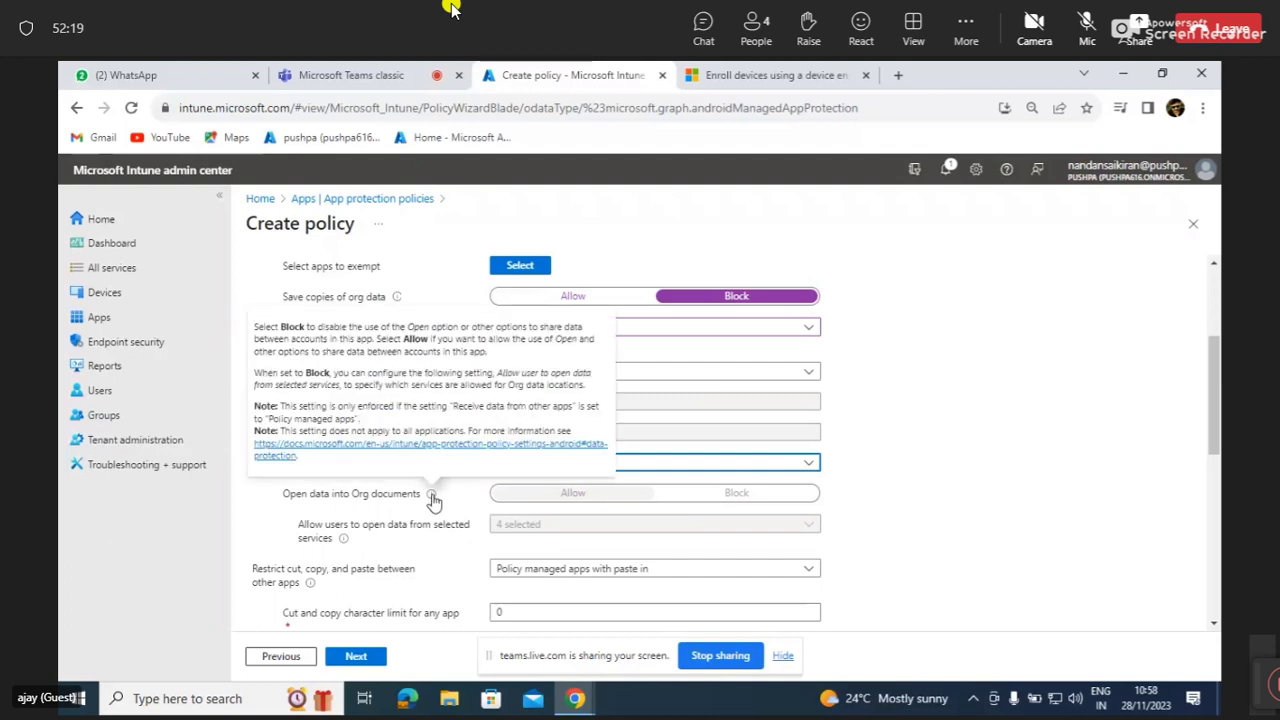
scroll(449, 518, up, 1)
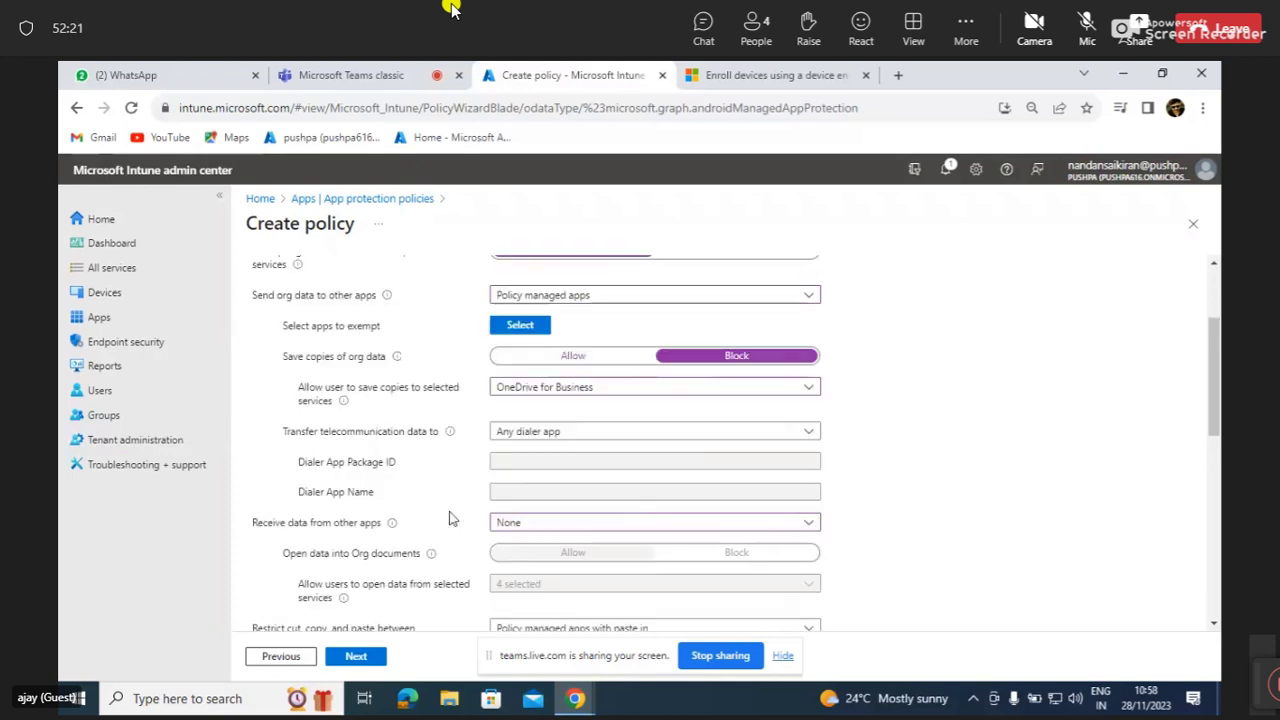
scroll(449, 518, up, 1)
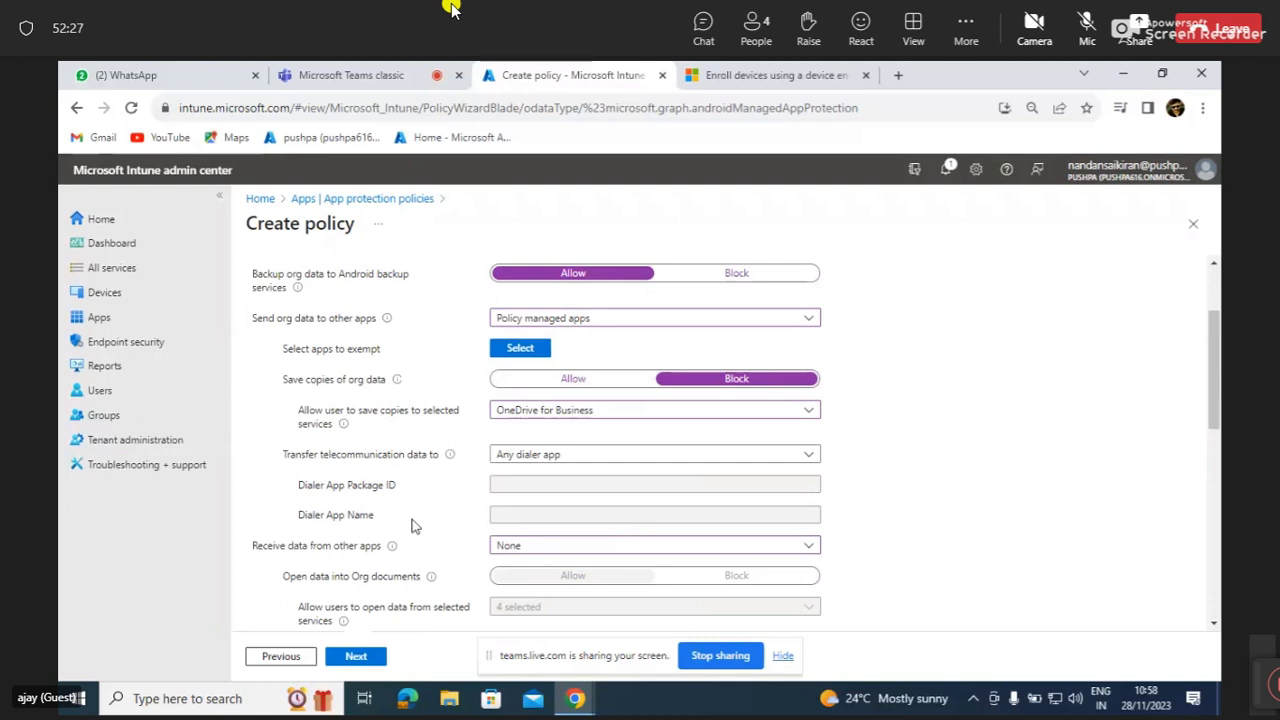
click(515, 547)
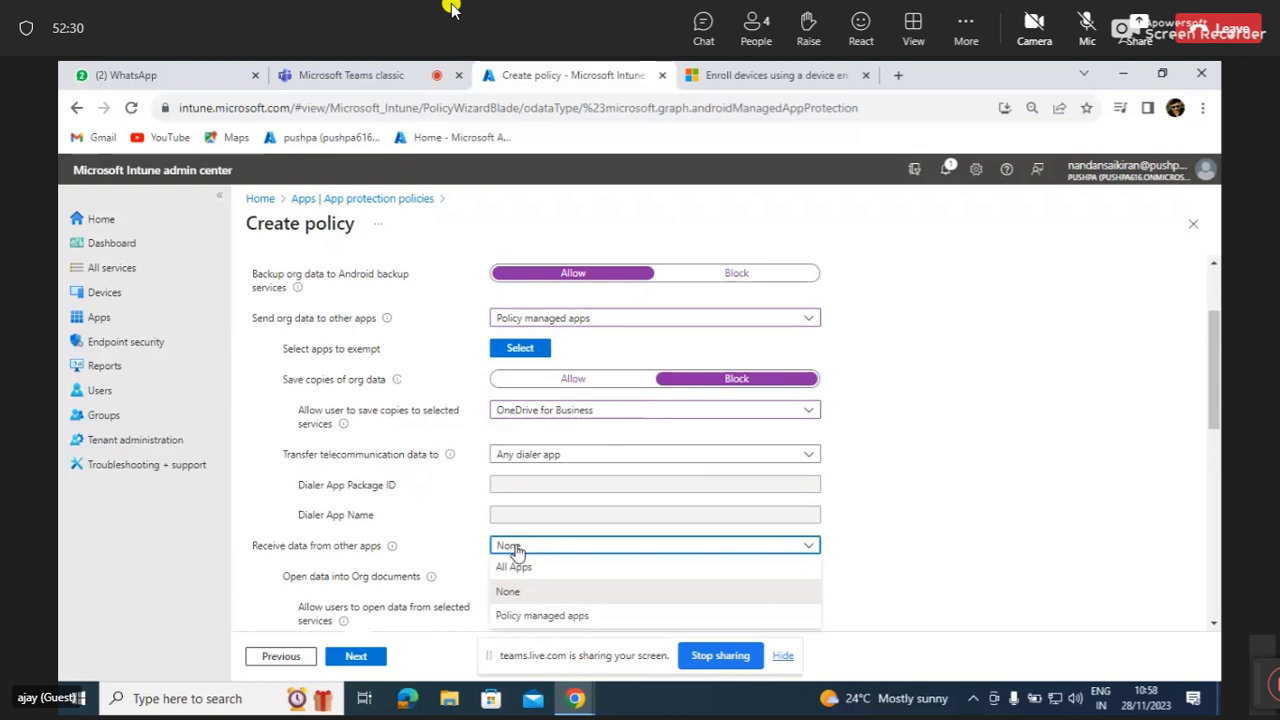
click(540, 617)
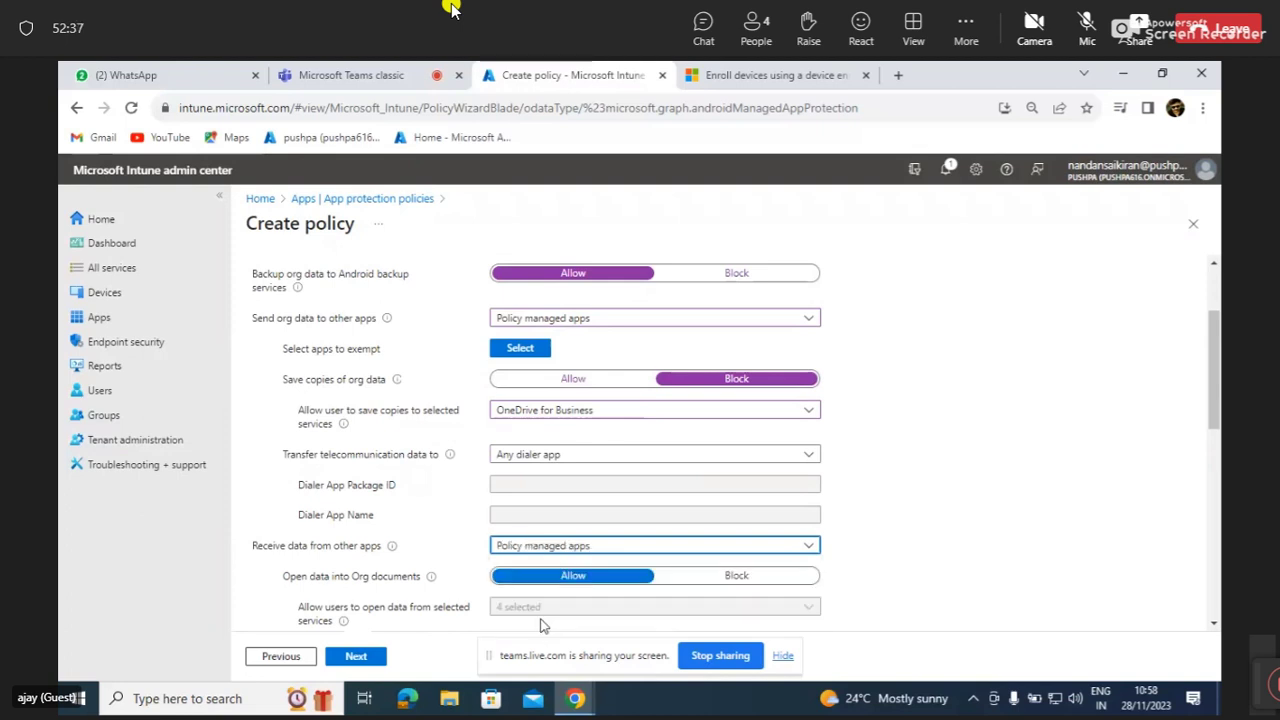
scroll(540, 625, down, 3)
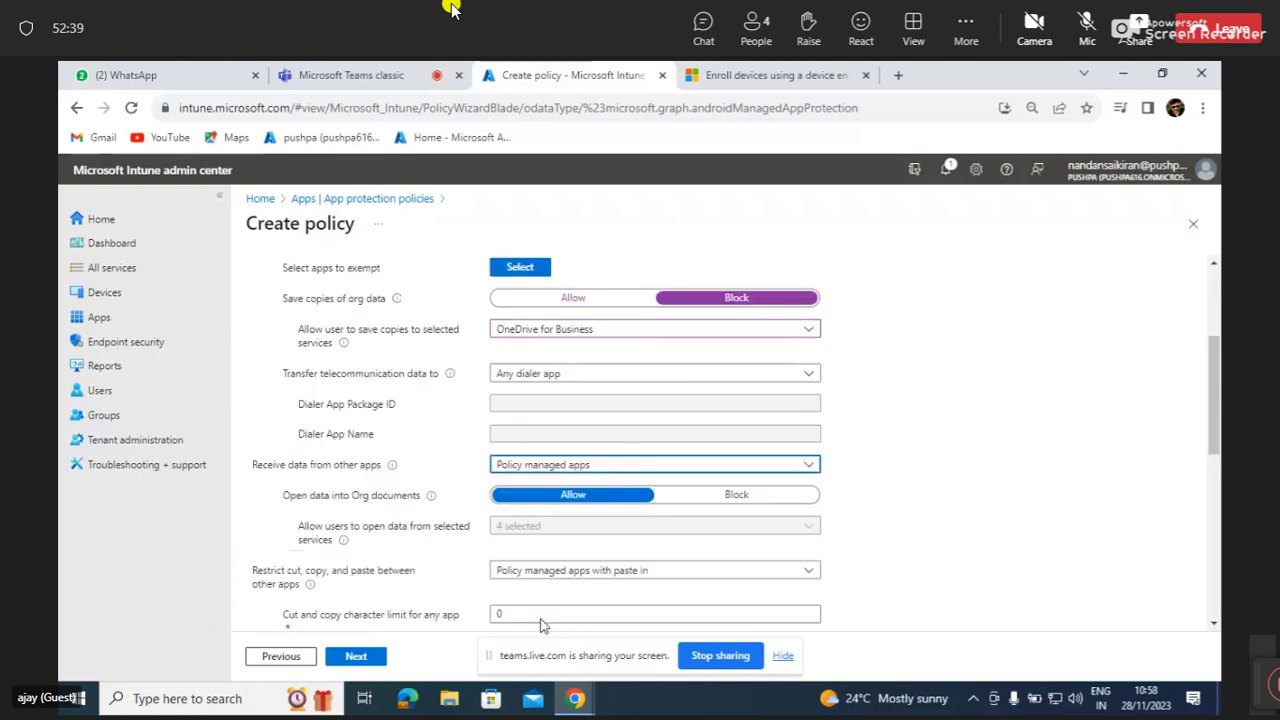
scroll(543, 625, down, 1)
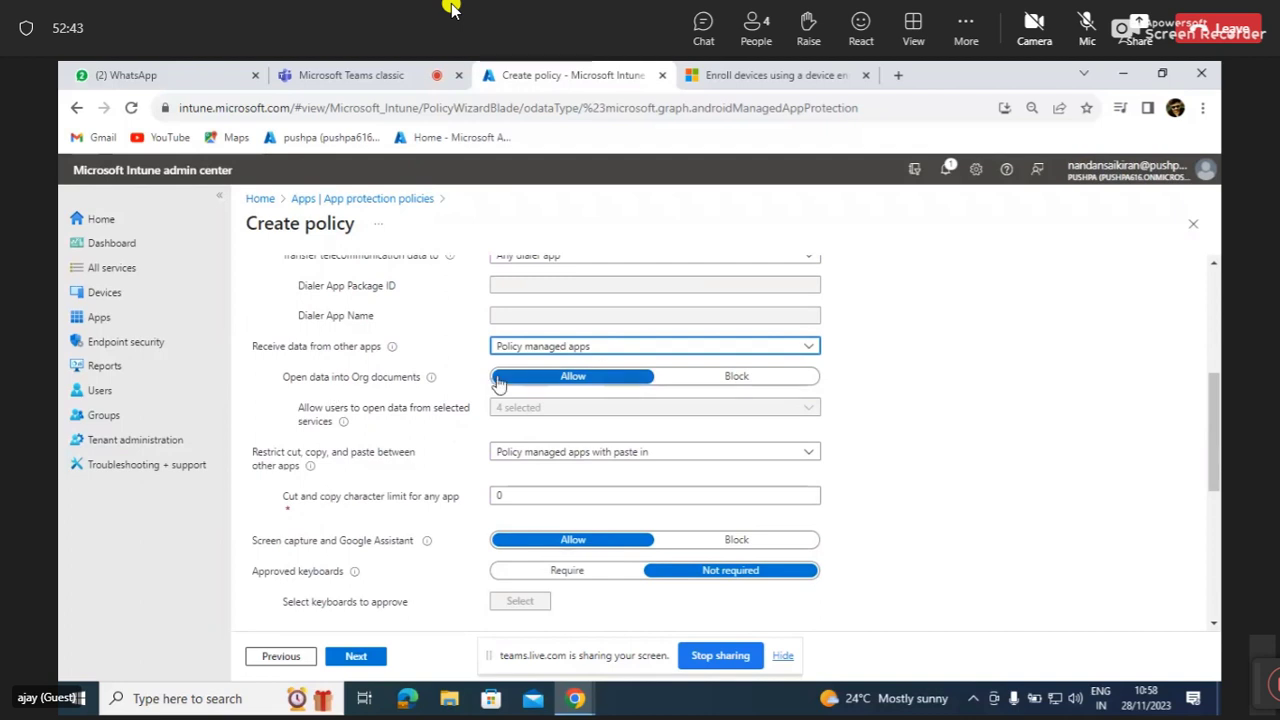
mouse_move(433, 386)
scroll(336, 413, down, 4)
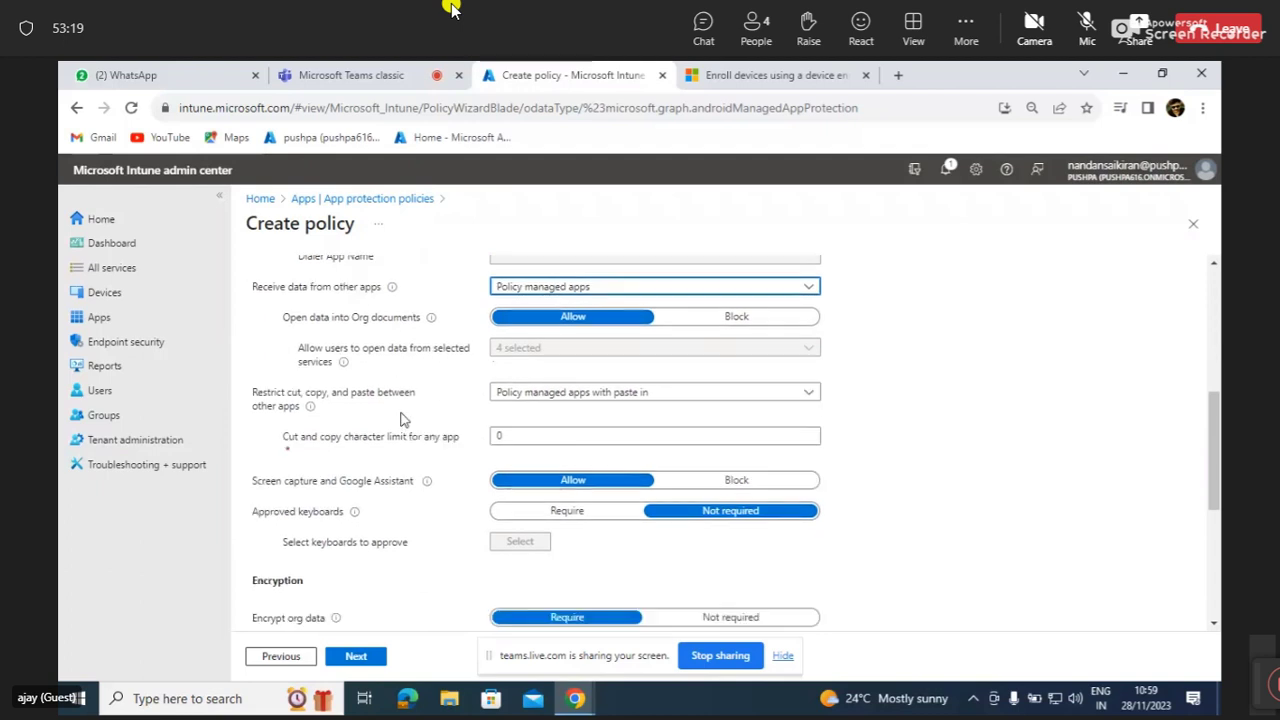
scroll(405, 420, down, 1)
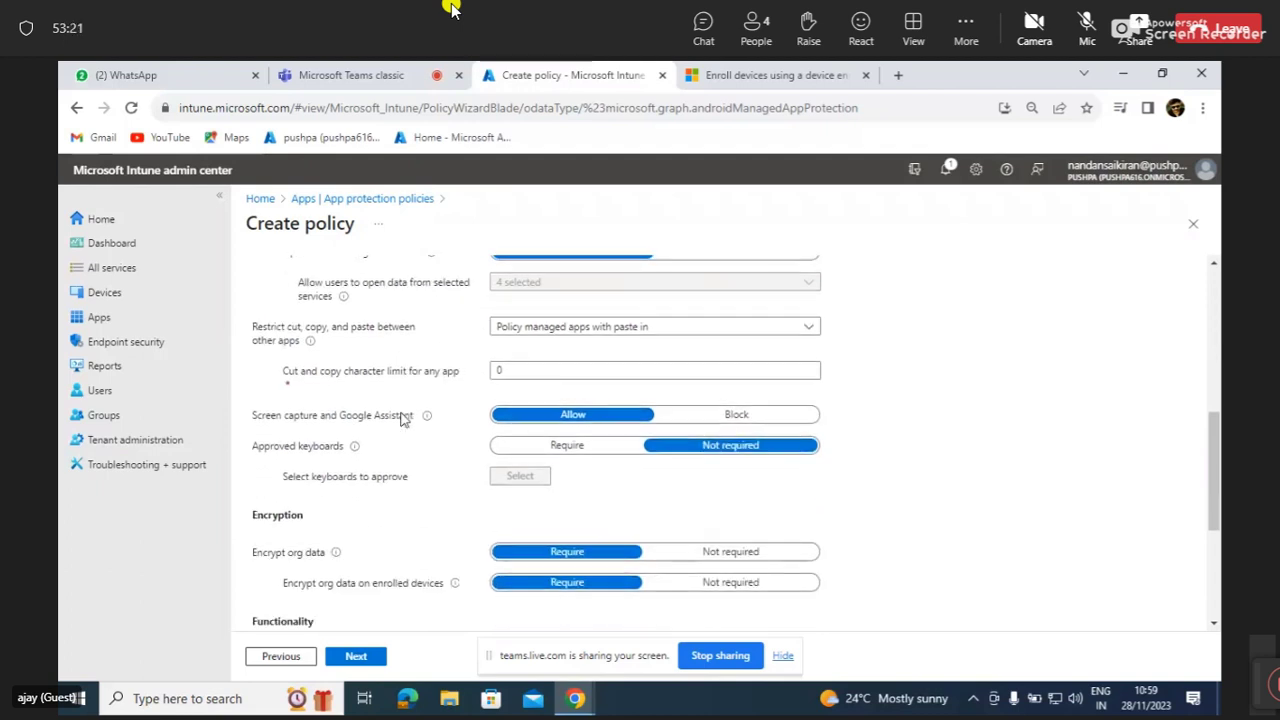
scroll(401, 418, down, 4)
scroll(400, 420, up, 2)
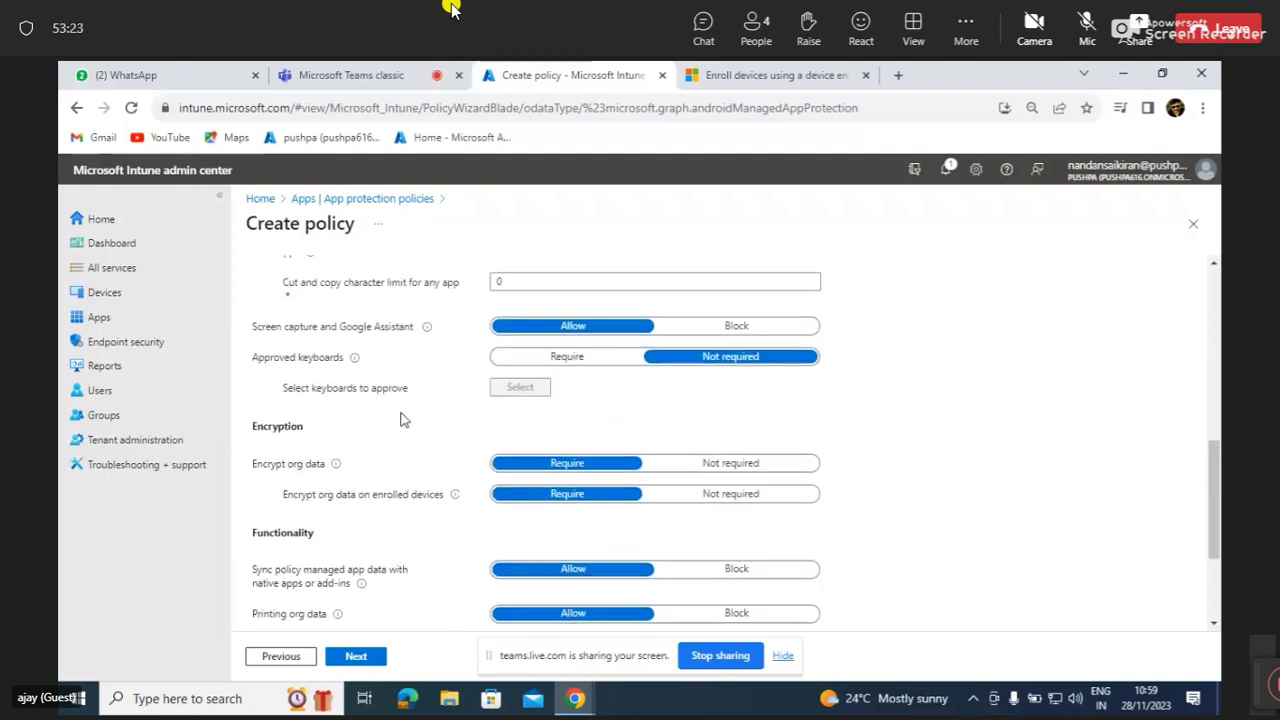
scroll(400, 420, down, 1)
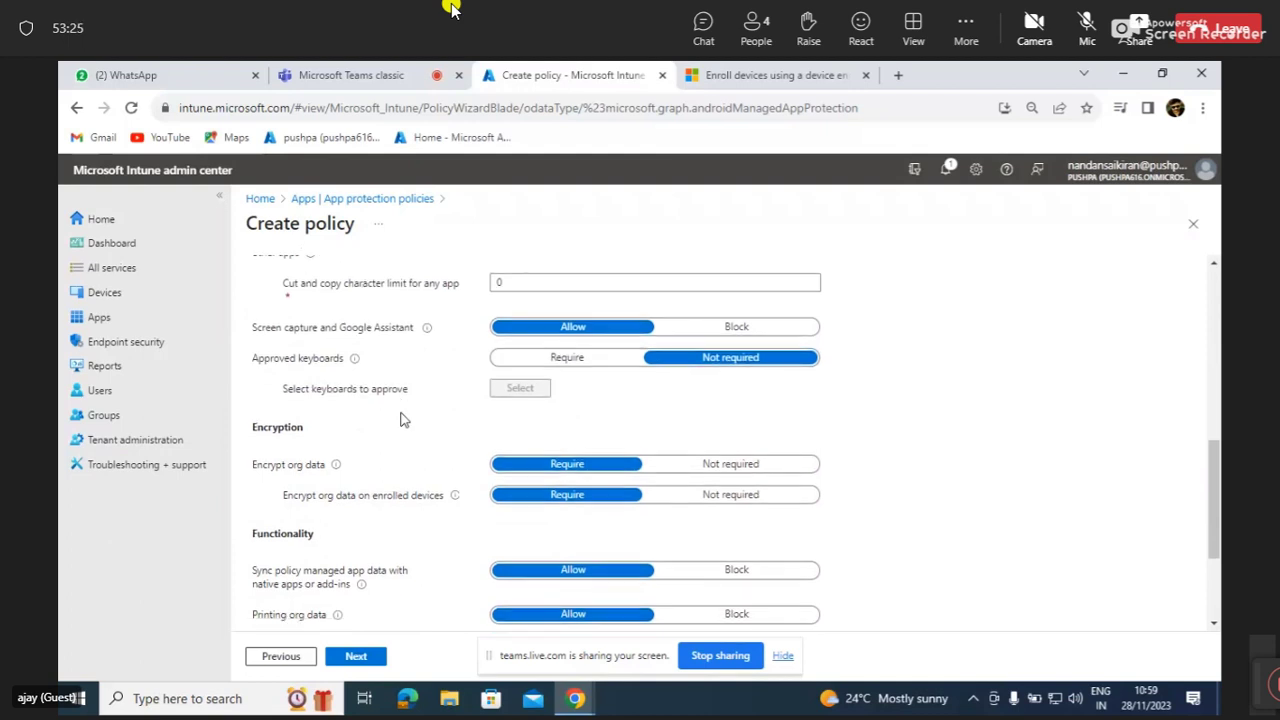
scroll(400, 420, up, 2)
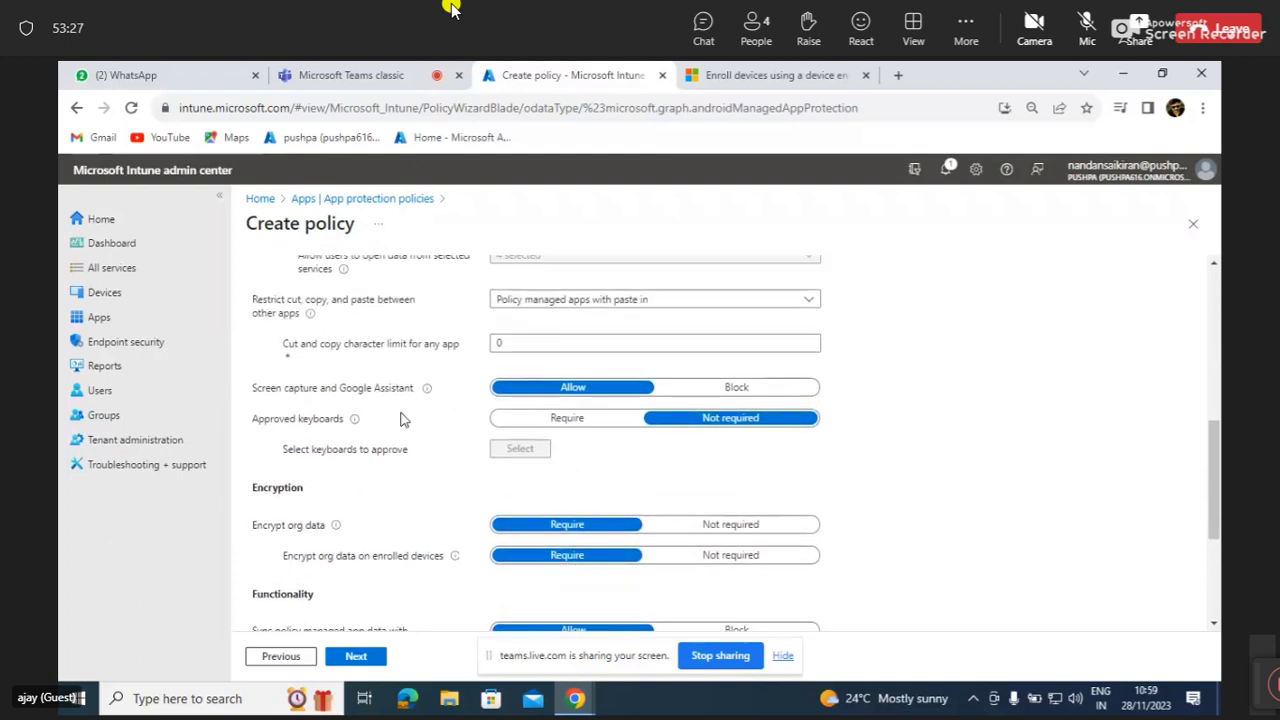
scroll(400, 420, up, 2)
mouse_move(310, 372)
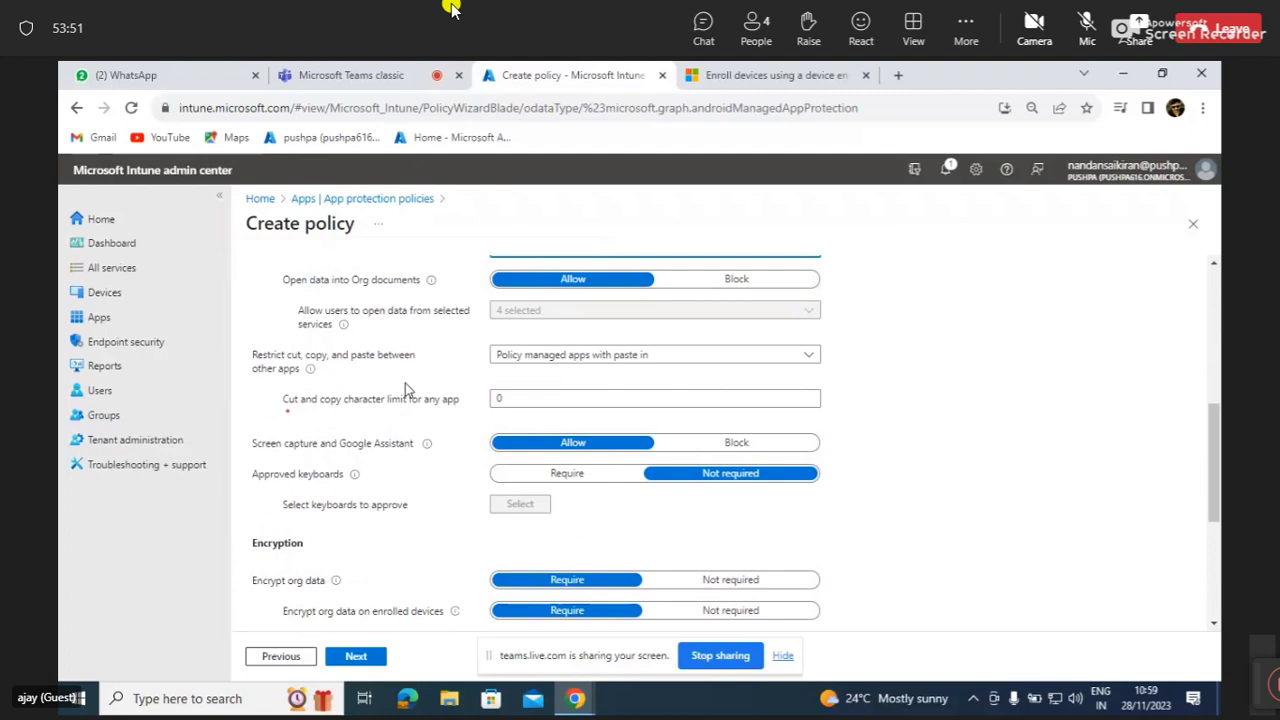
Review the cut, copy and paste restriction choices, leaving Policy managed apps with paste in.
click(621, 356)
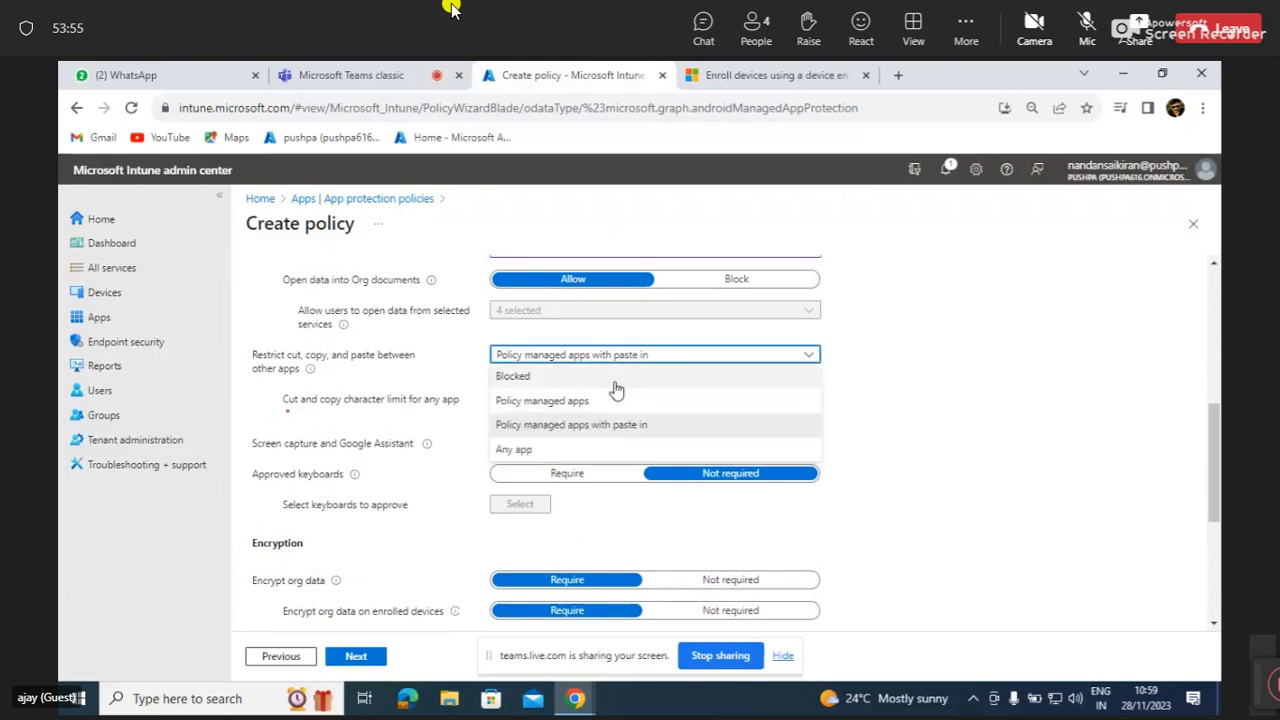
click(810, 358)
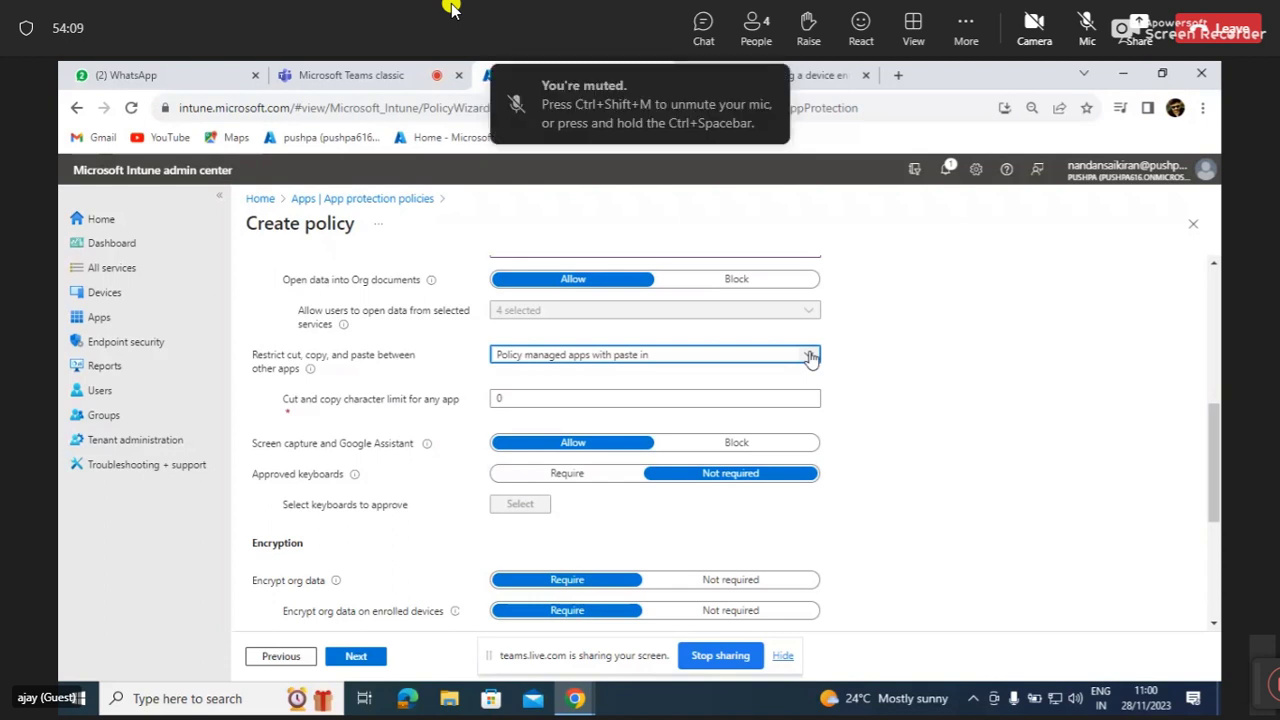
click(810, 356)
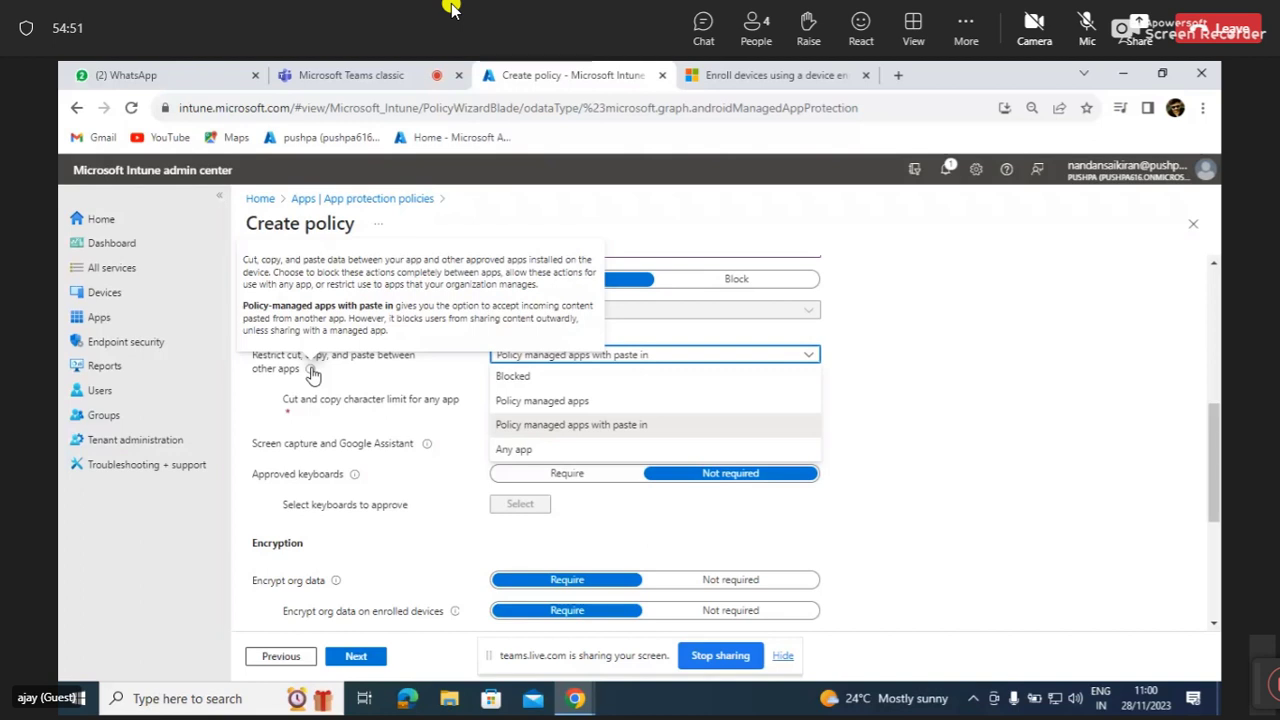
Run a Google search for 'intune approved apps' in a new Chrome tab.
click(898, 75)
click(837, 109)
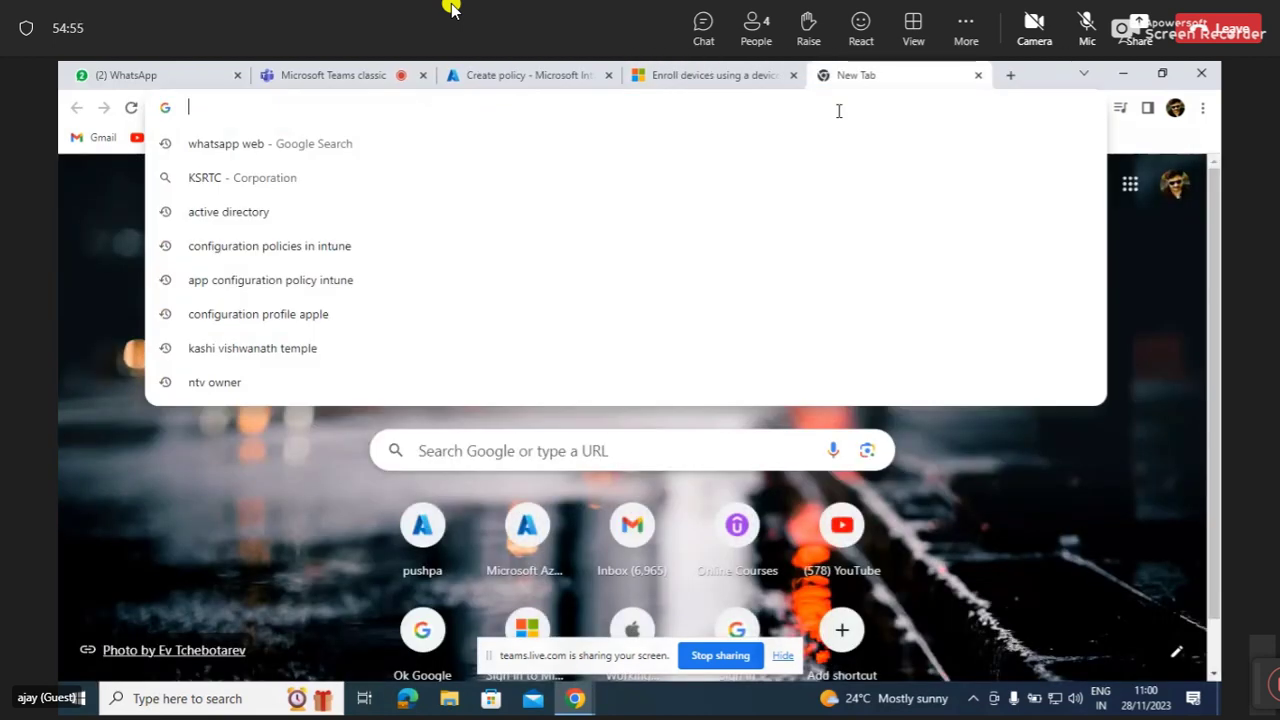
text(intune ')
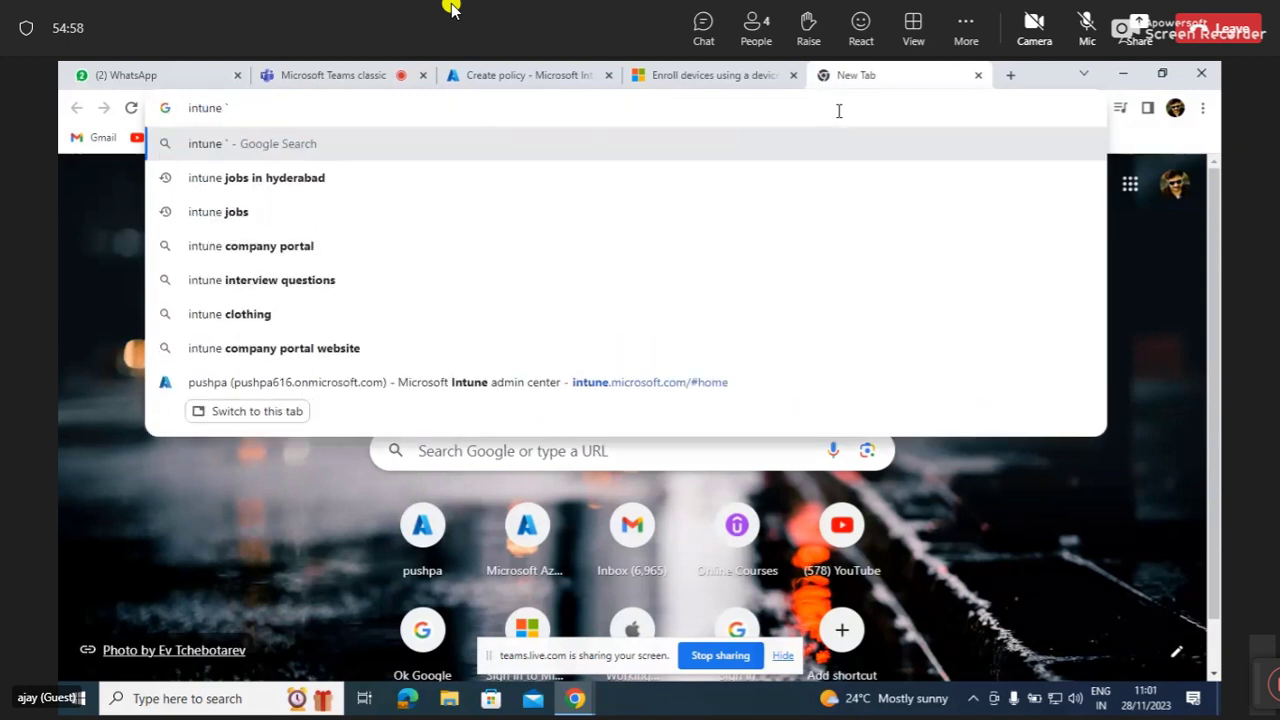
key(BackSpace)
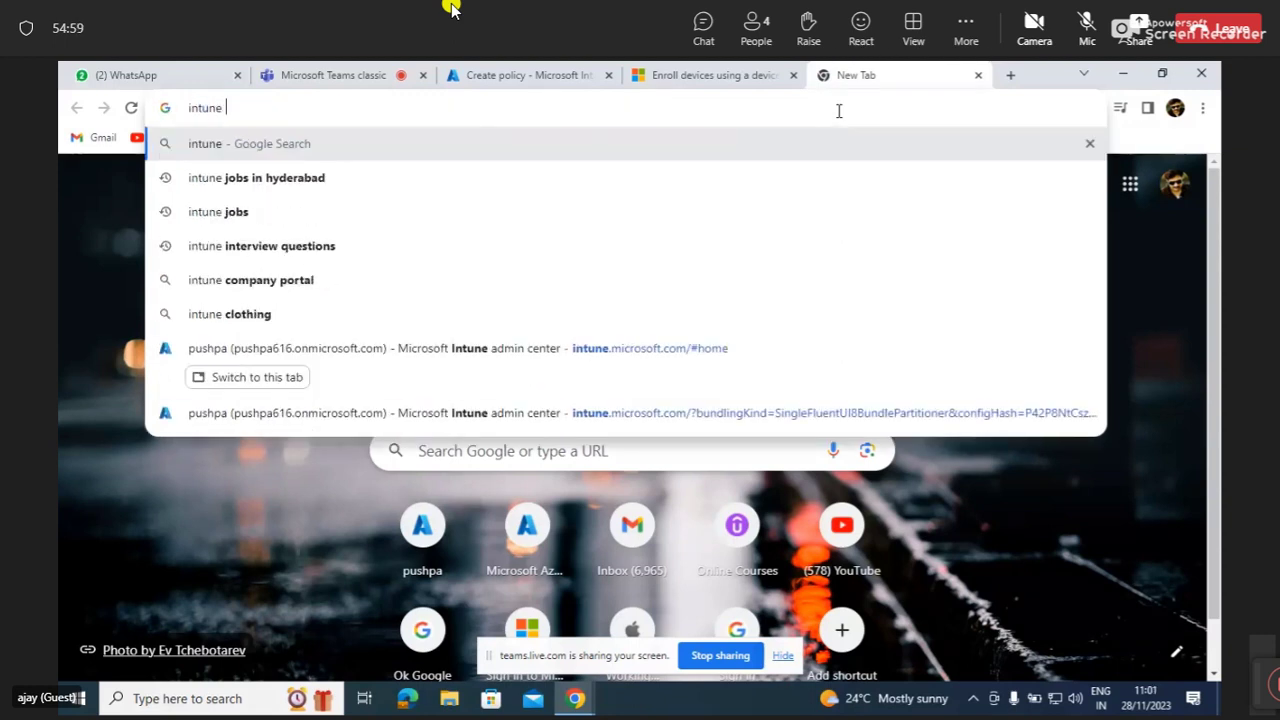
text(uploa)
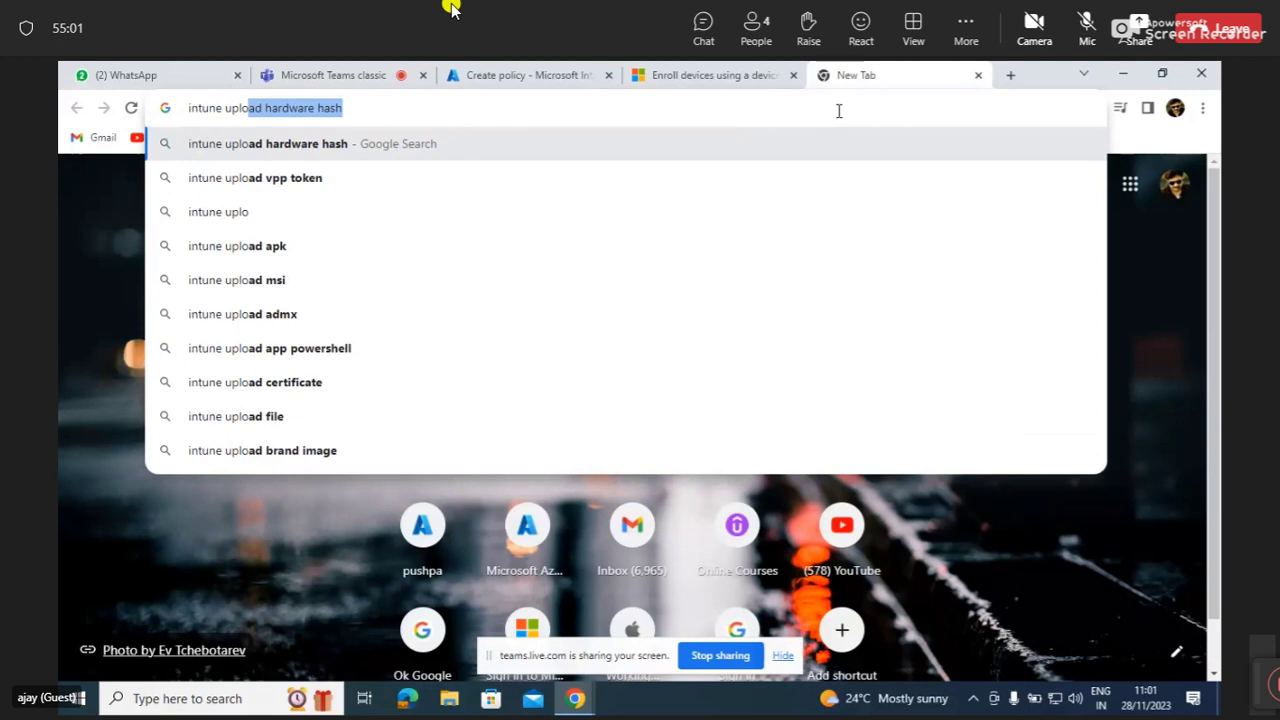
key(BackSpace)
key(BackSpace)
key(BackSpace)
key(BackSpace)
key(BackSpace)
key(BackSpace)
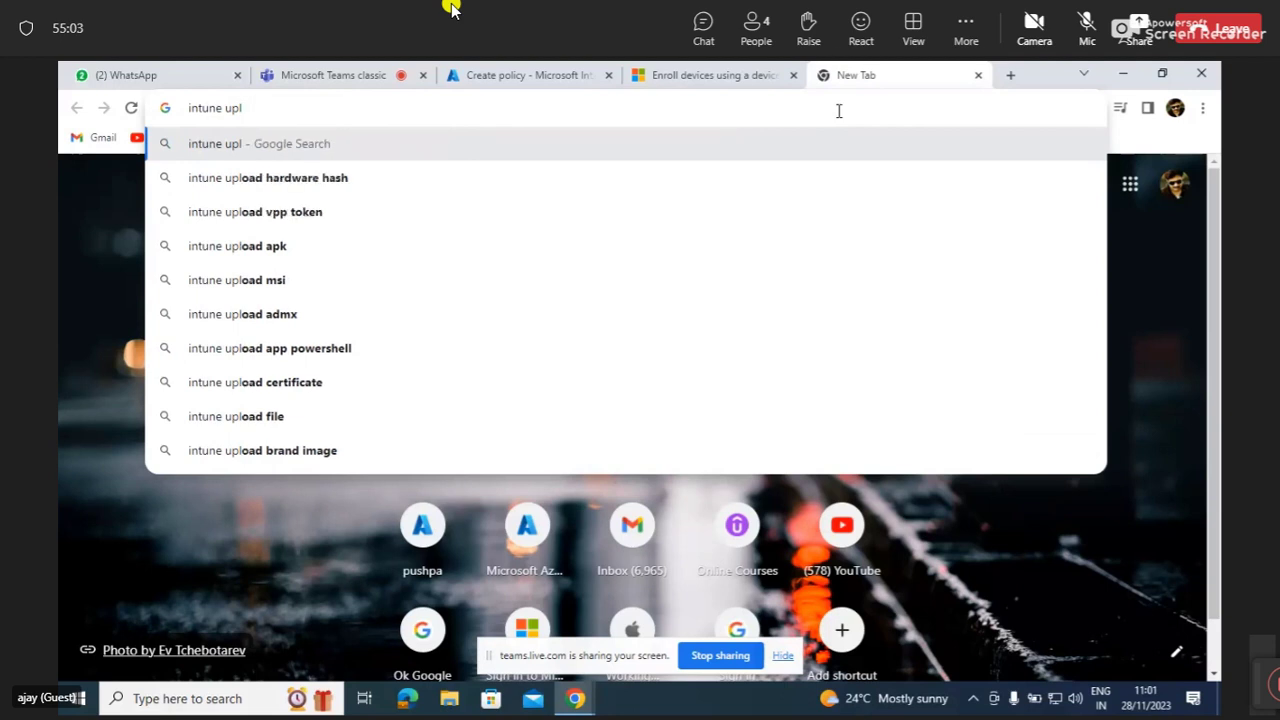
text(app)
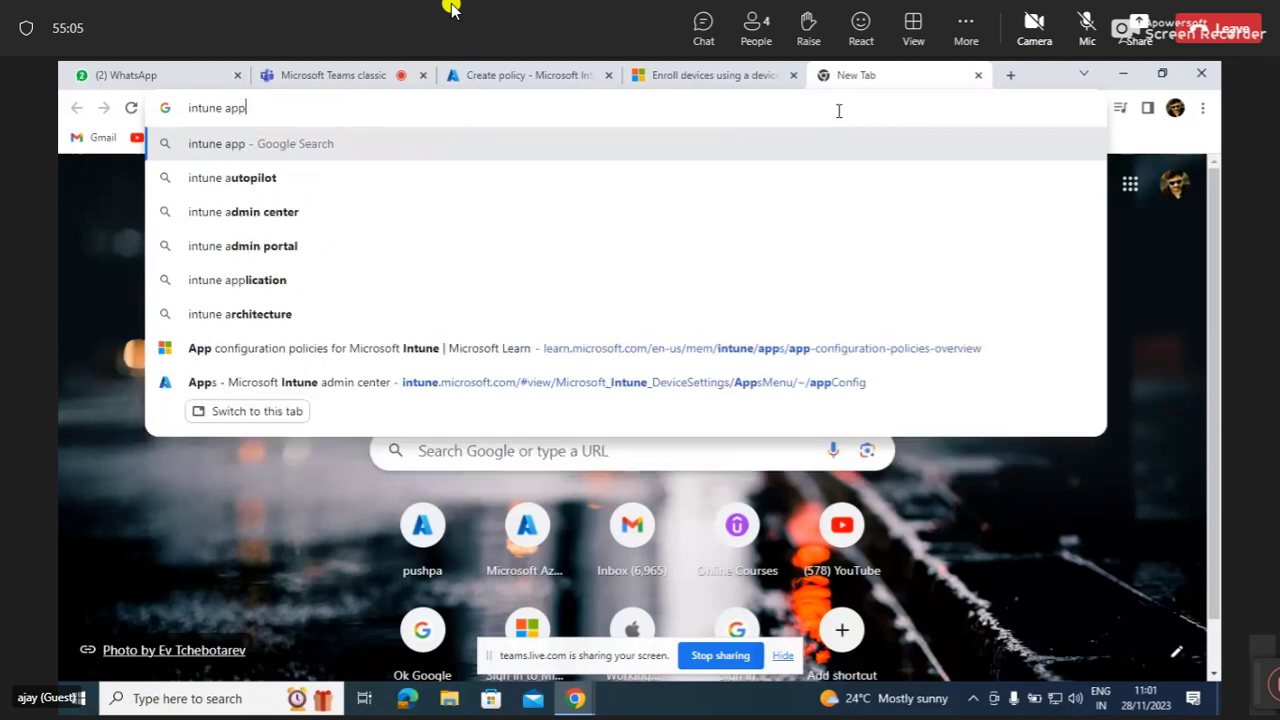
text(roved apps)
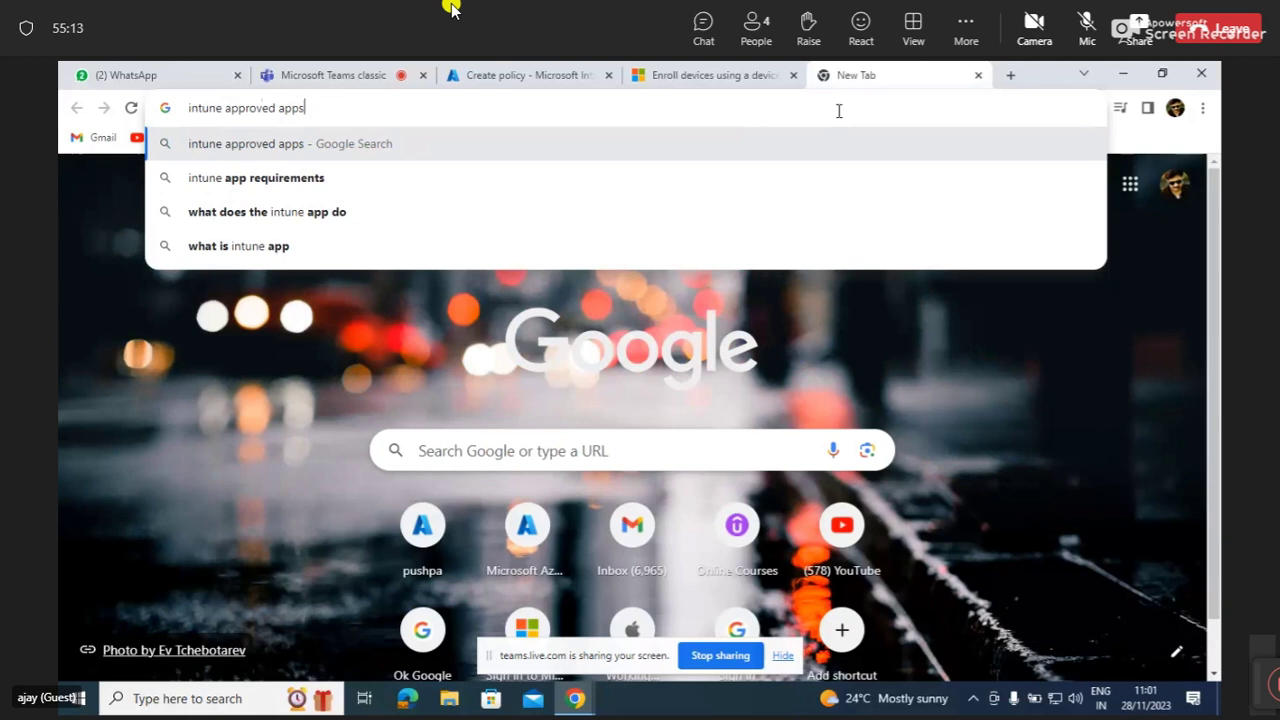
key(Return)
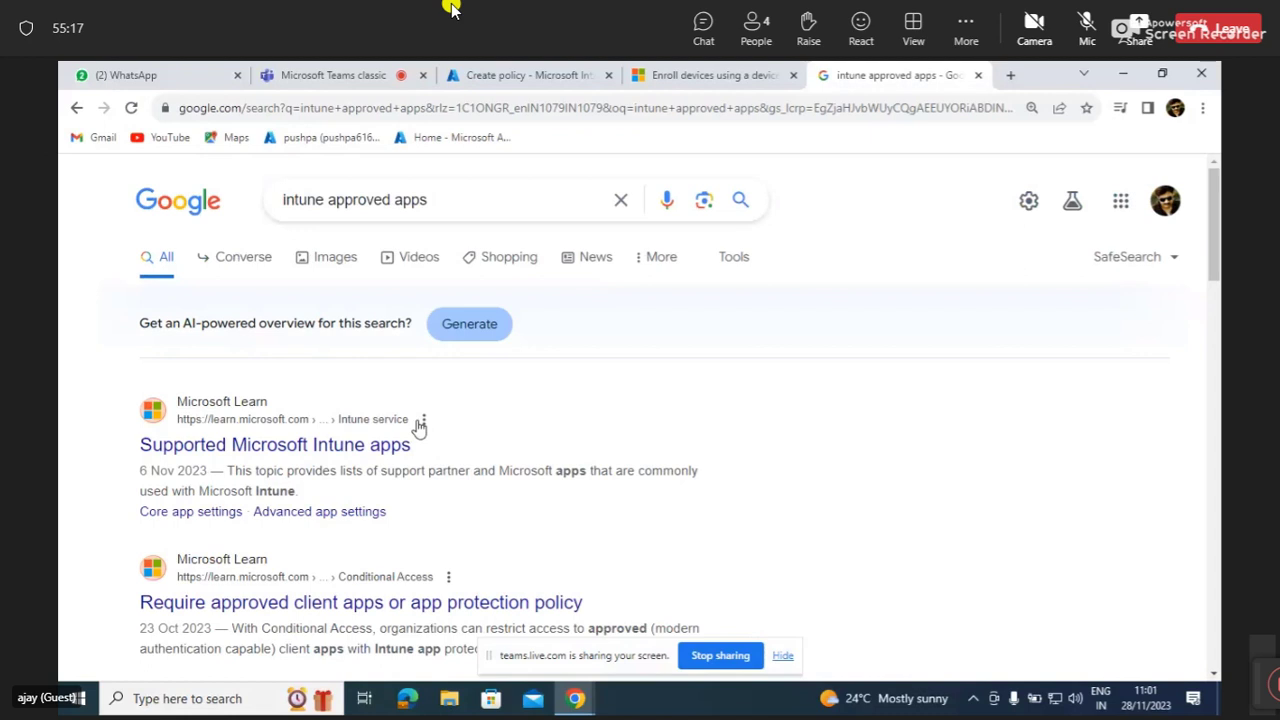
Open Microsoft Learn's Supported Microsoft Intune apps article and scroll through its apps table.
click(328, 452)
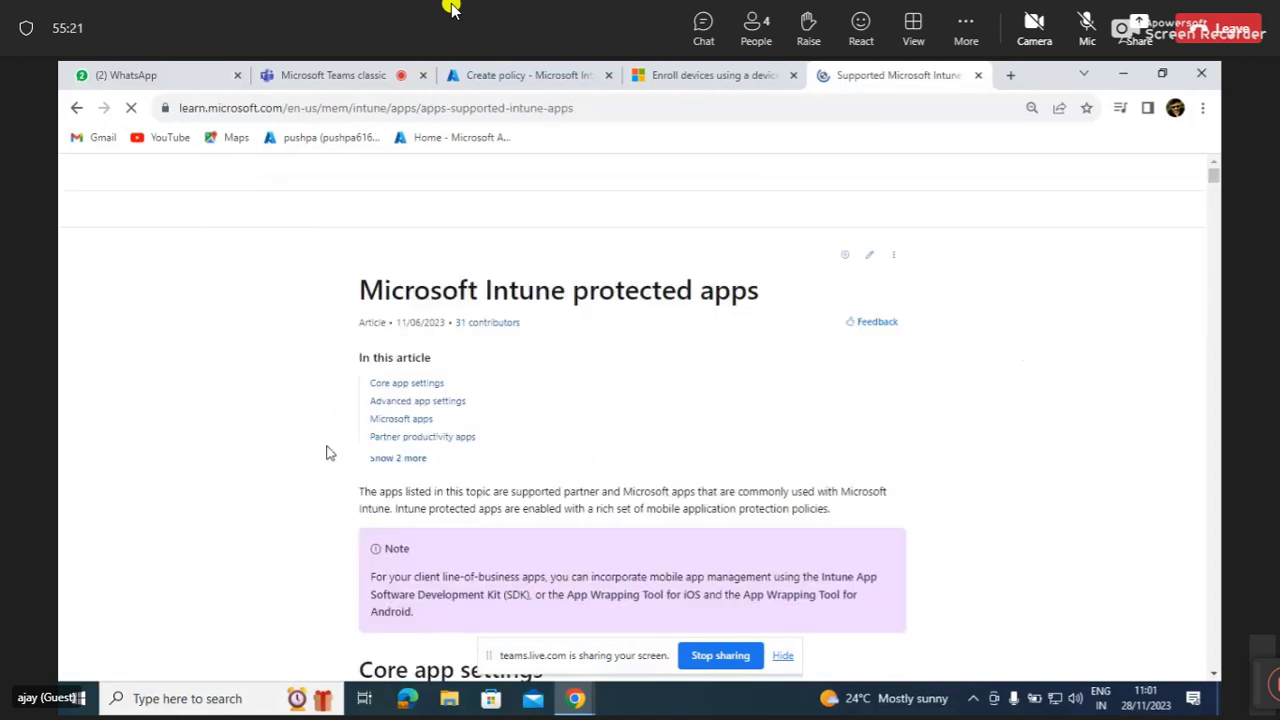
scroll(519, 515, down, 1)
scroll(519, 515, down, 1)
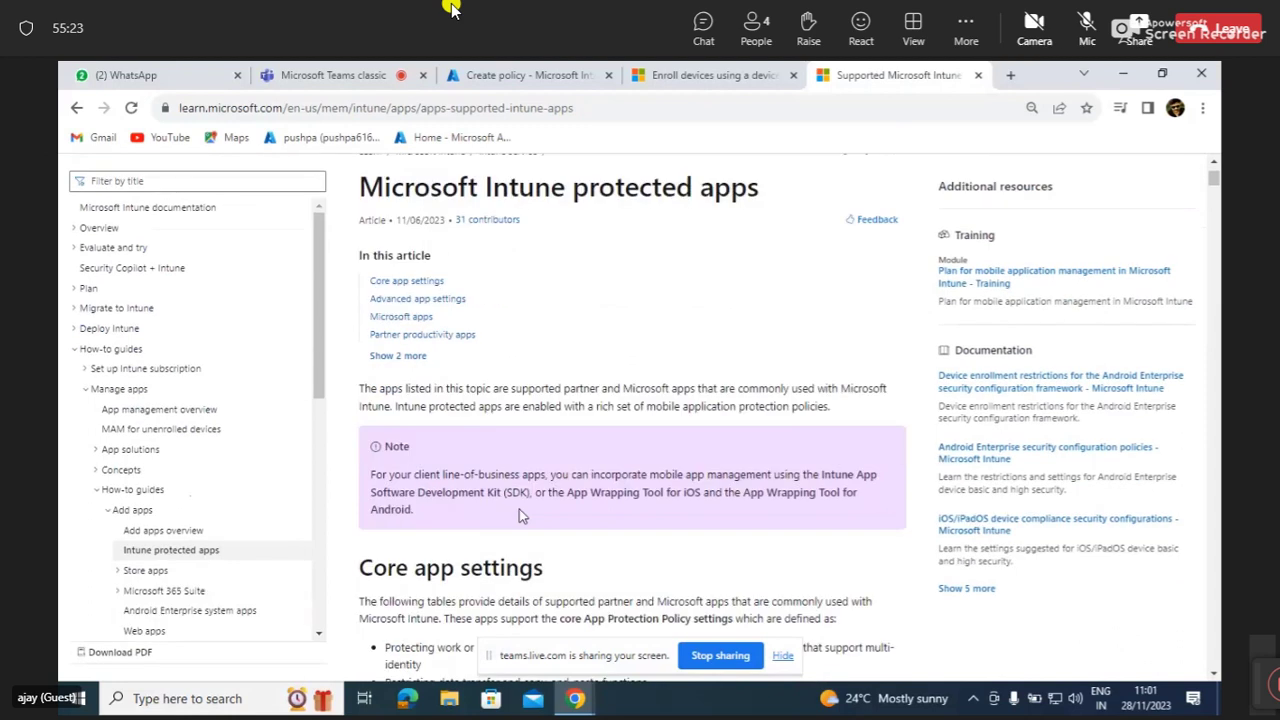
scroll(519, 515, up, 1)
scroll(519, 515, down, 1)
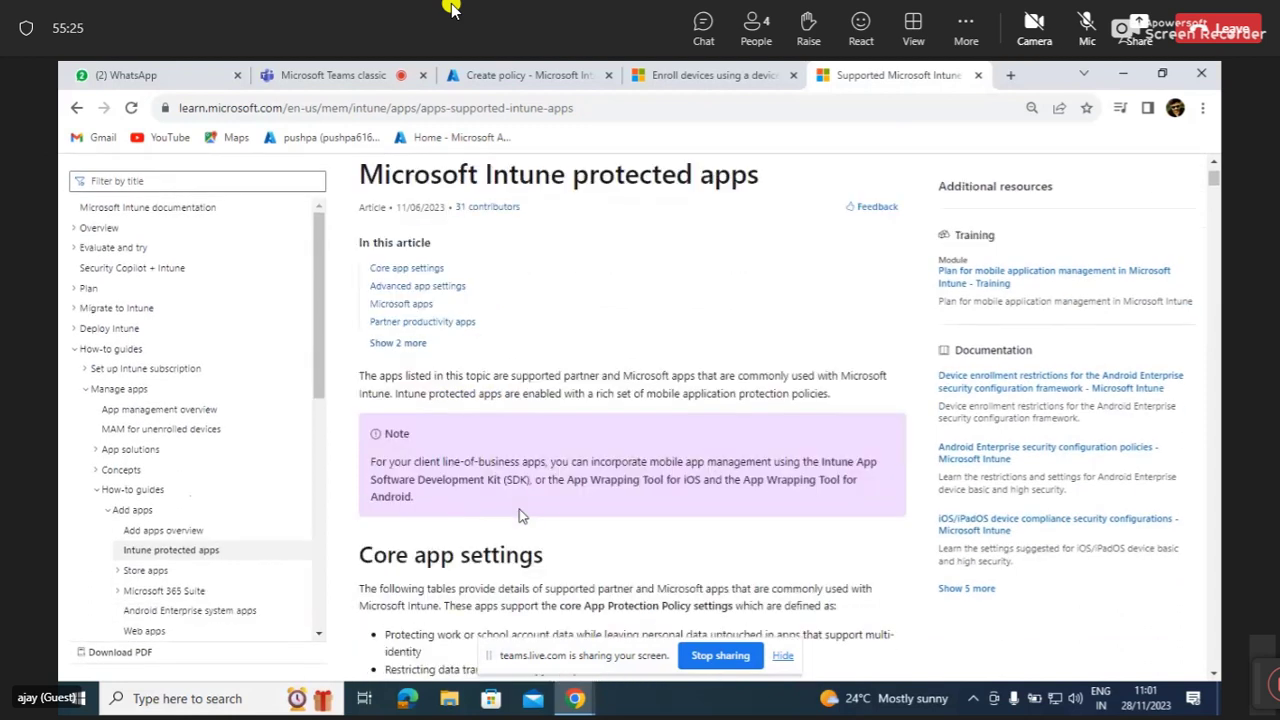
scroll(519, 515, down, 3)
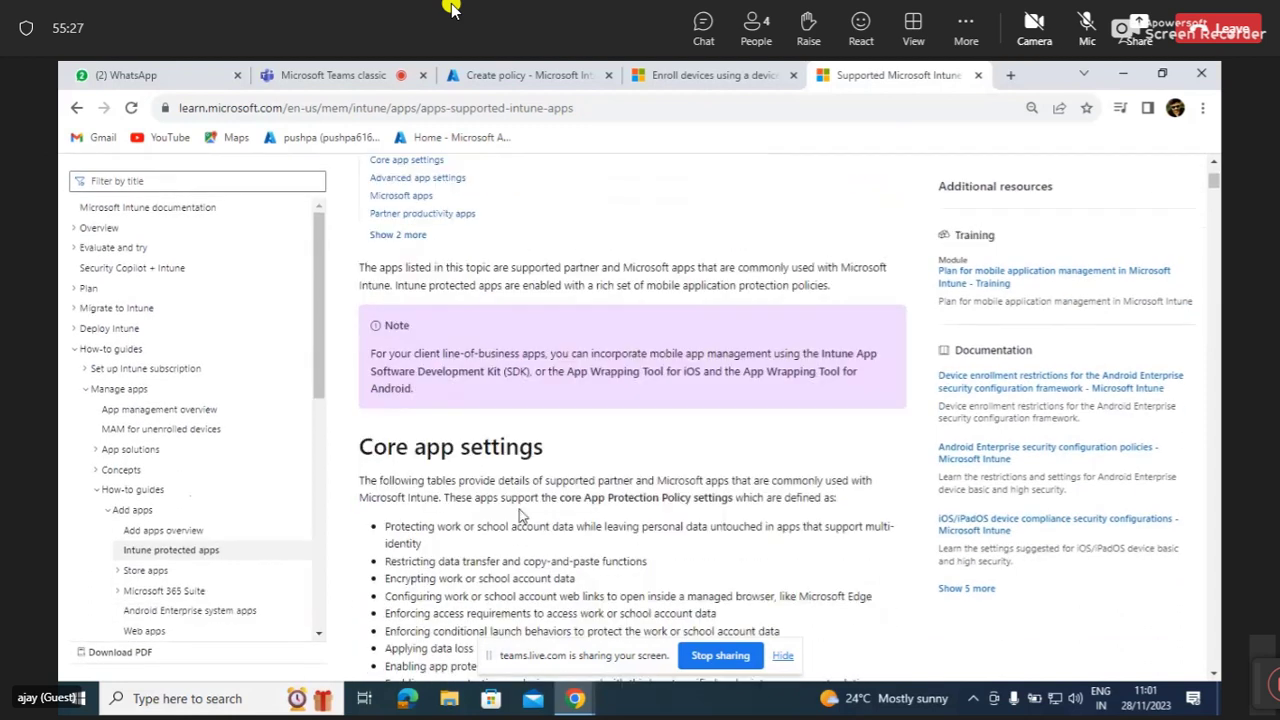
scroll(519, 515, down, 2)
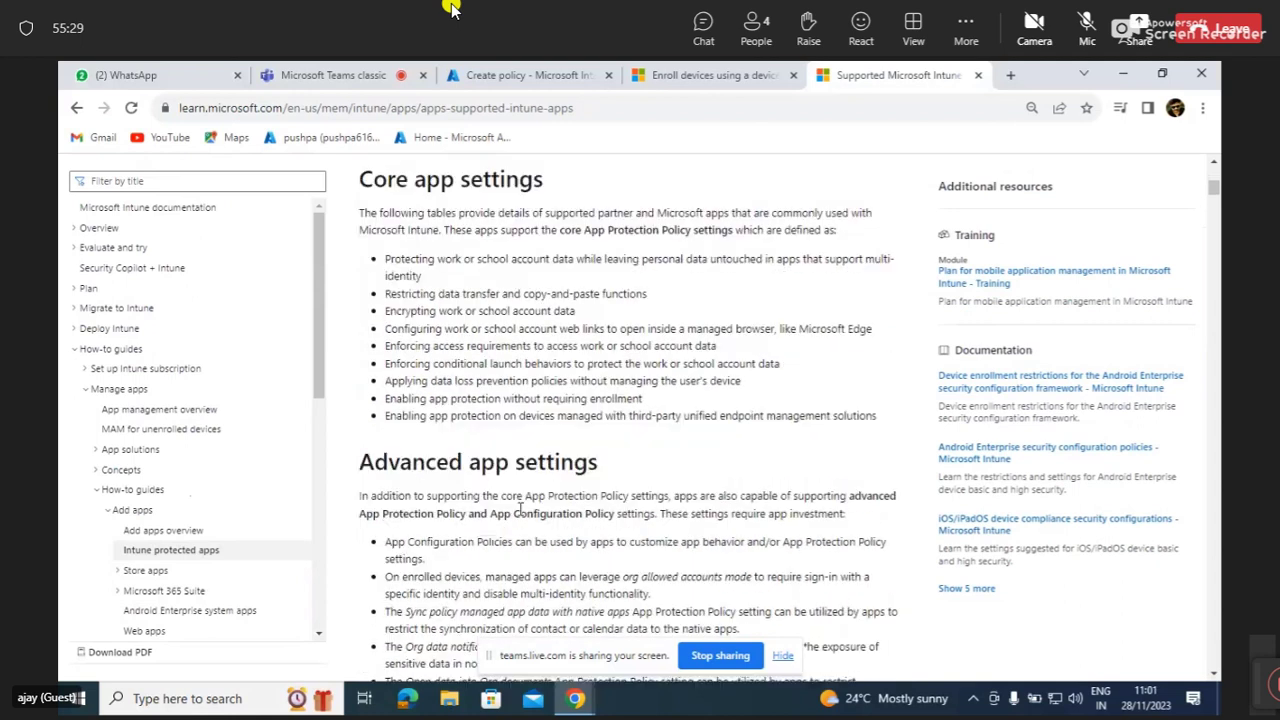
scroll(519, 509, down, 4)
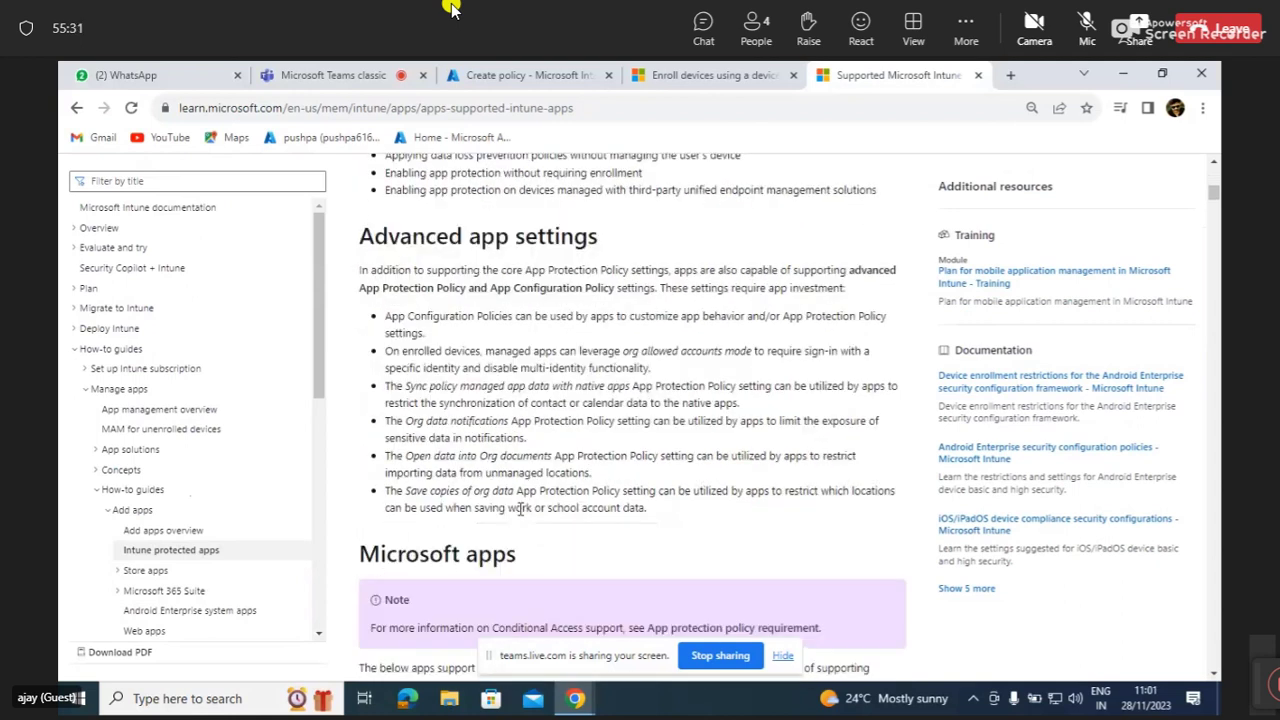
scroll(519, 515, down, 4)
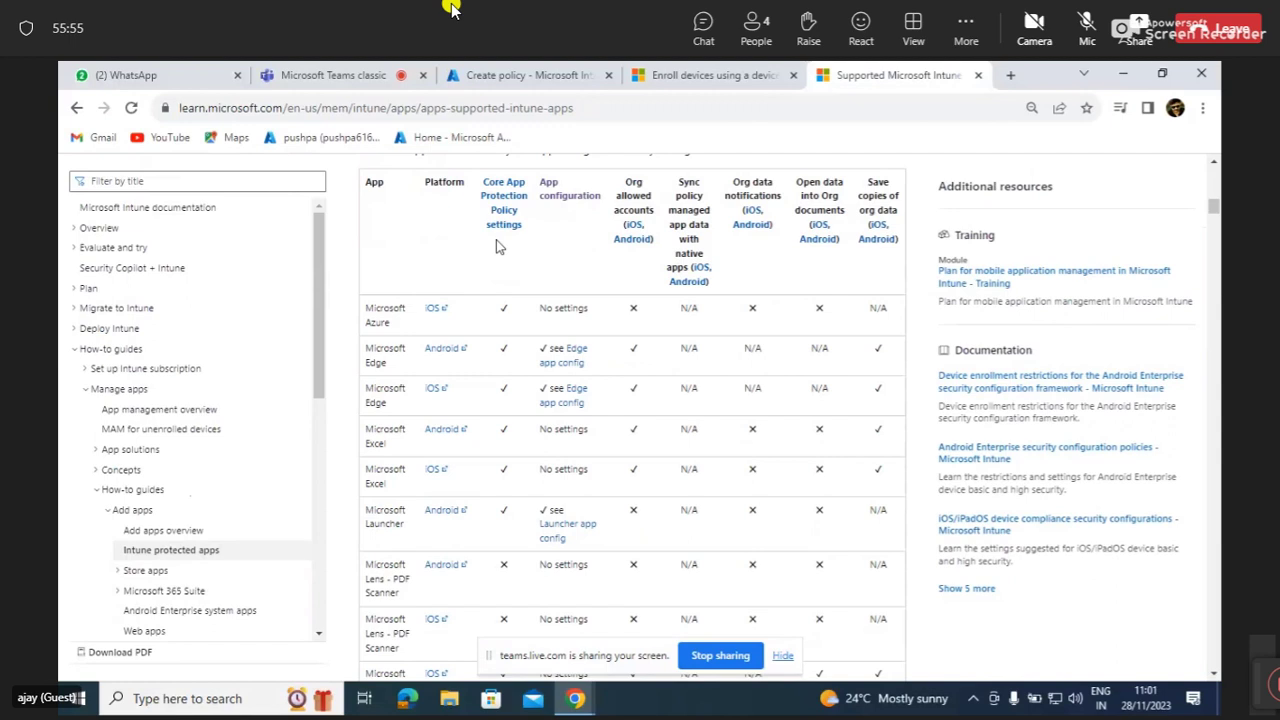
key(XF86AudioRaiseVolume)
scroll(452, 372, down, 4)
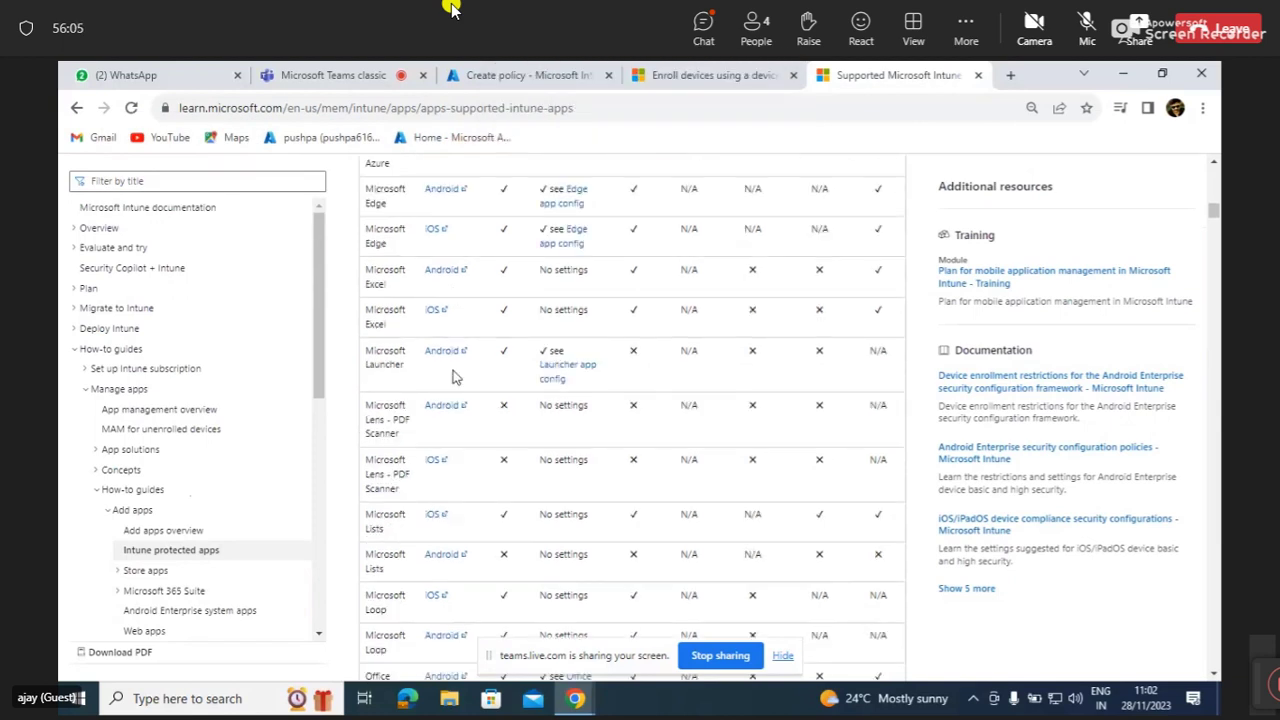
scroll(452, 375, down, 7)
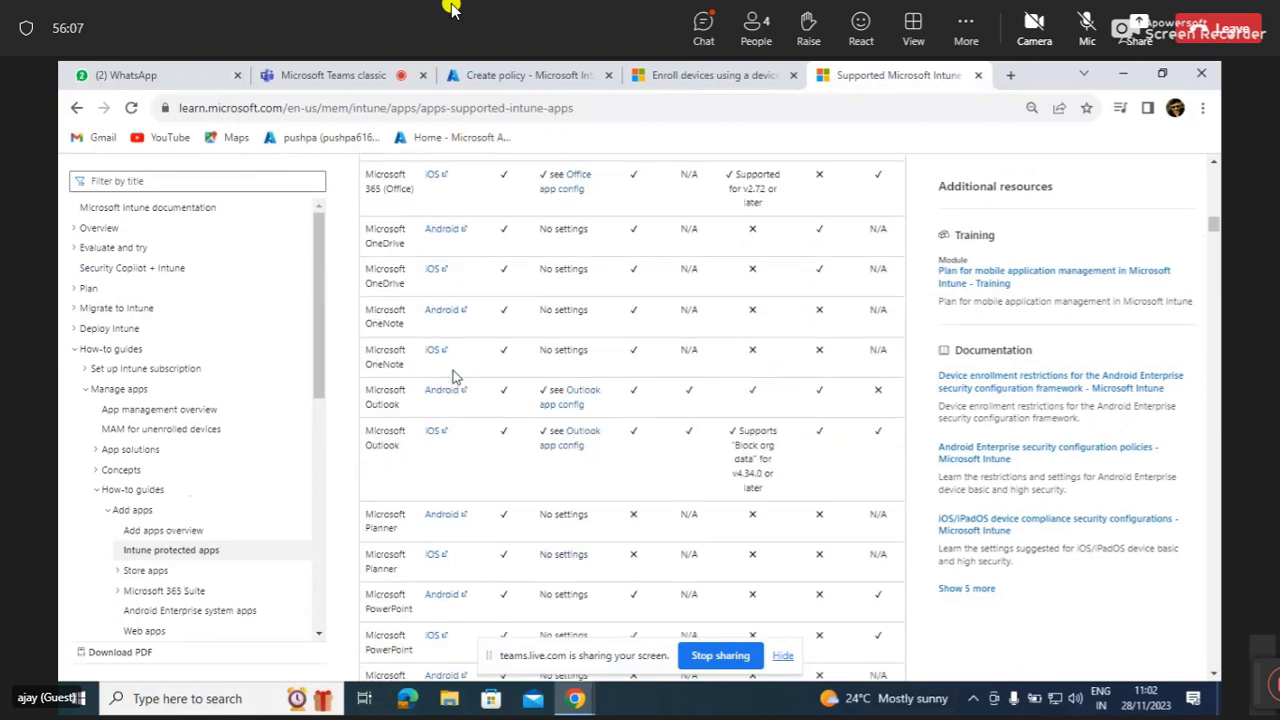
scroll(452, 375, down, 5)
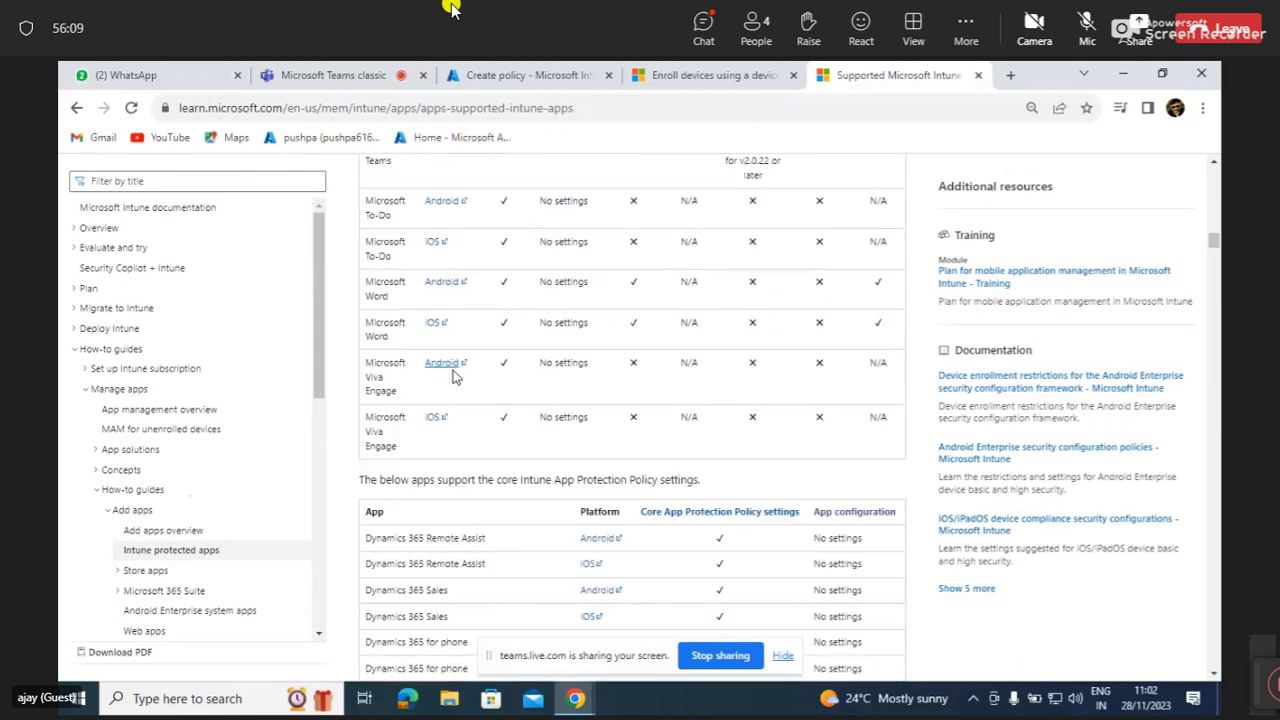
scroll(452, 375, down, 4)
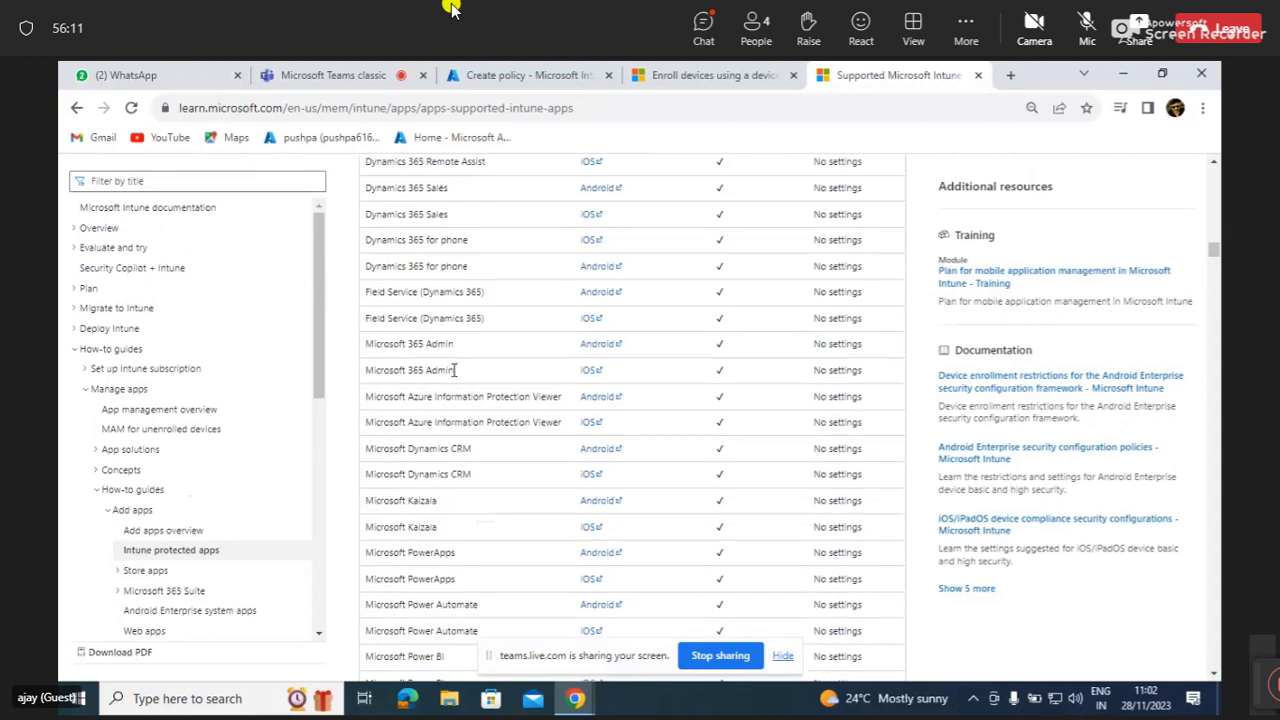
scroll(453, 370, down, 5)
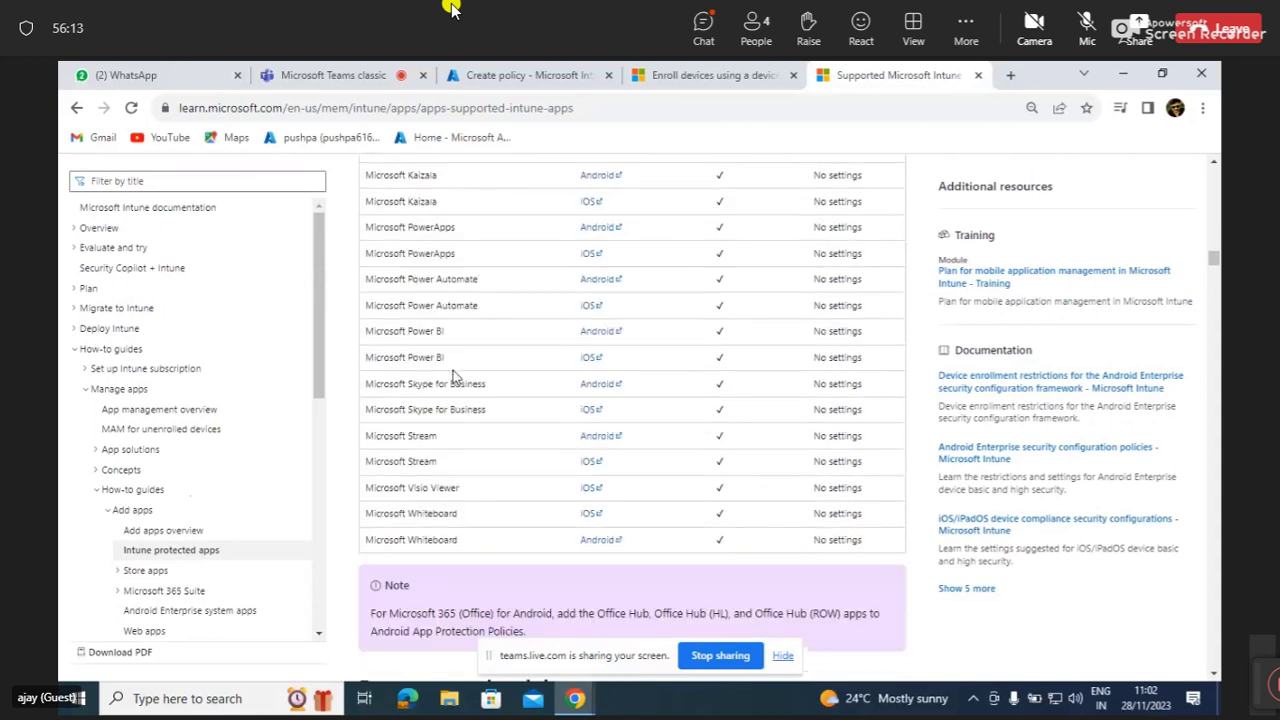
Bookmark the Supported Microsoft Intune apps page to the bookmarks bar.
scroll(453, 375, up, 1)
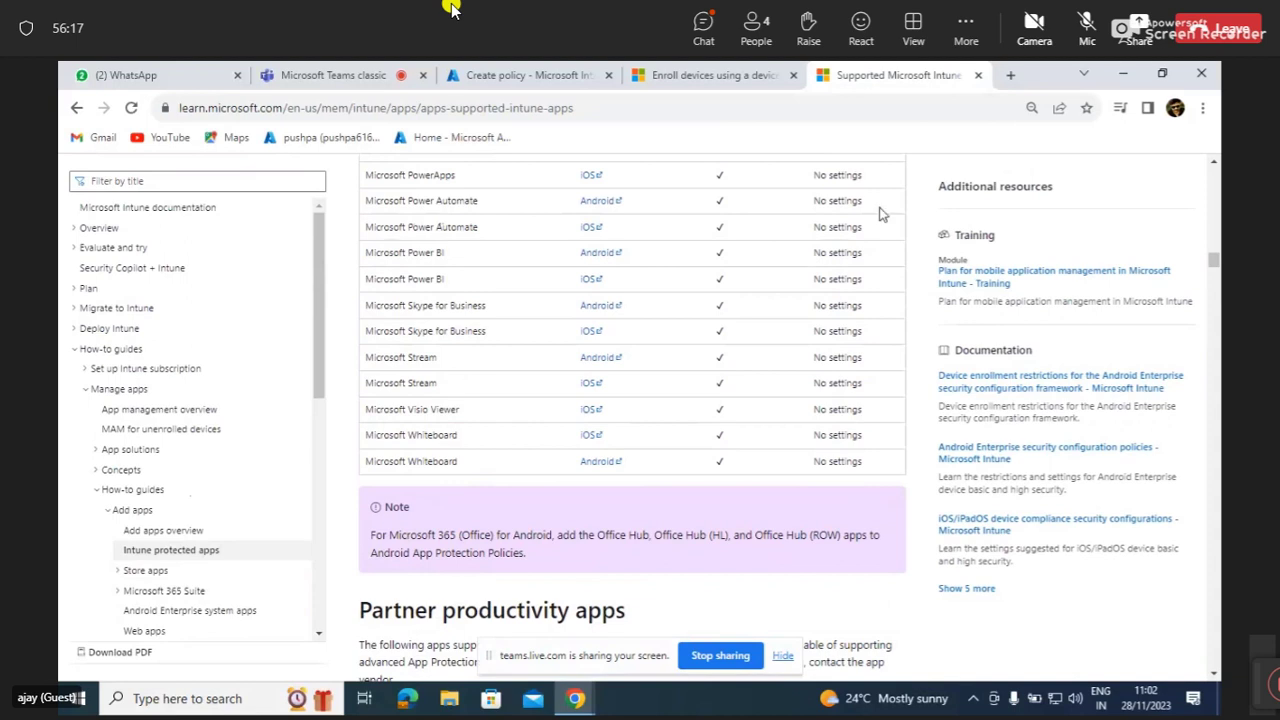
click(1086, 107)
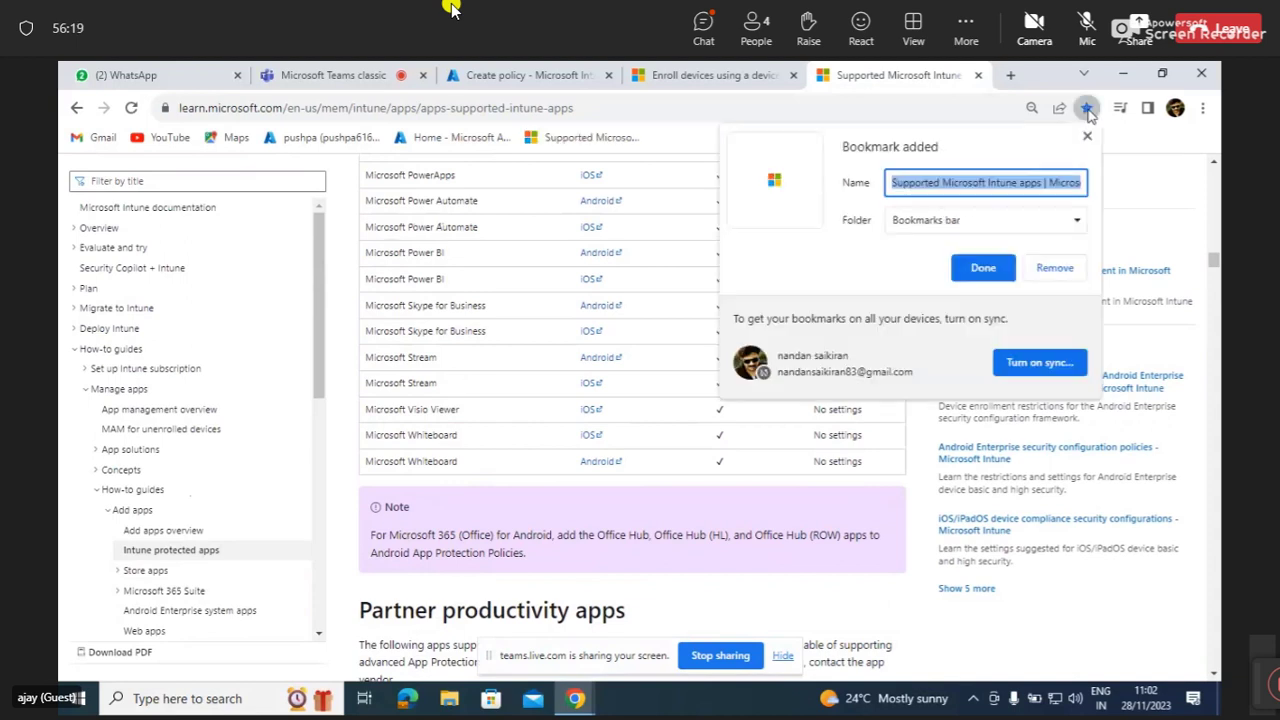
click(1143, 242)
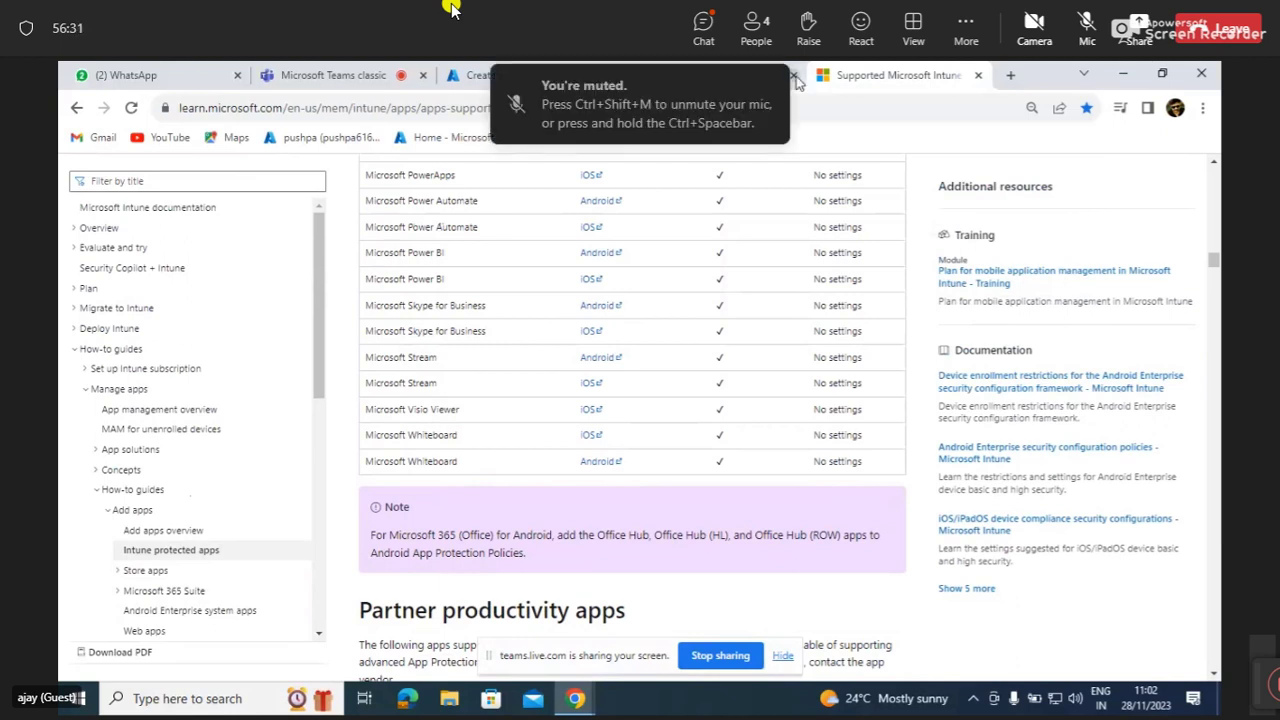
On the Intune Create policy form, set cut, copy and paste between other apps to Any app.
click(478, 75)
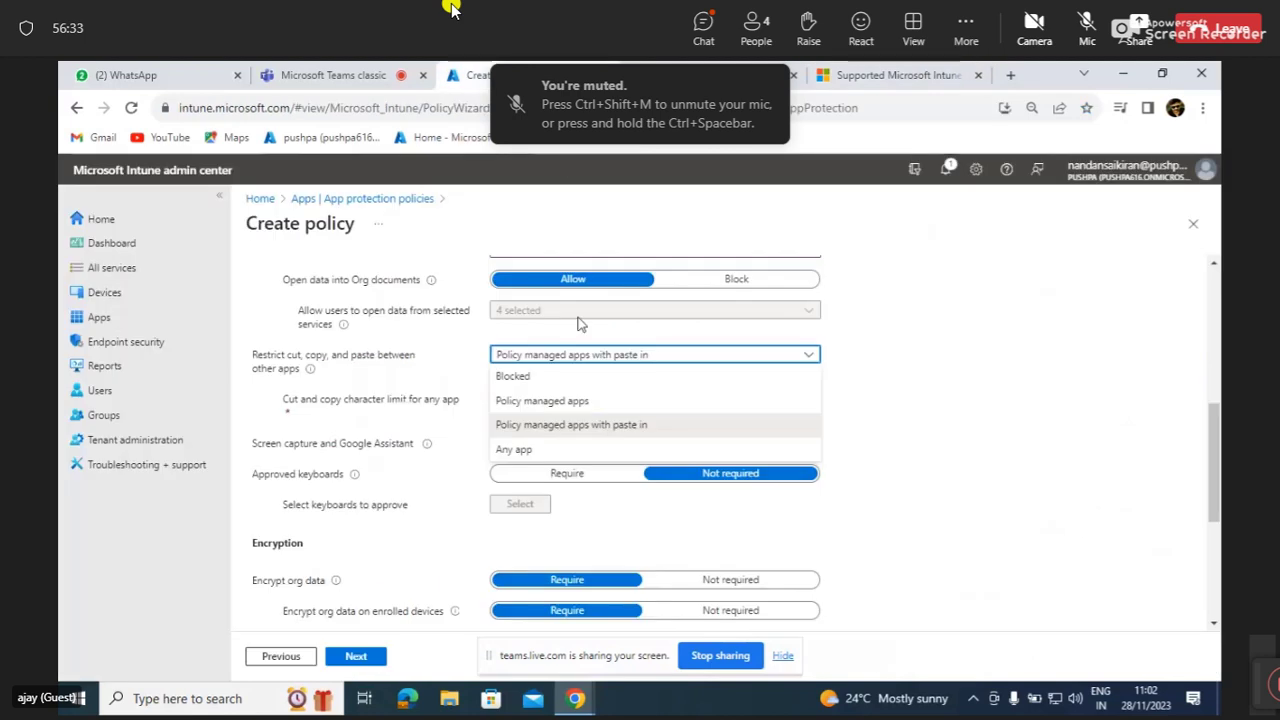
scroll(580, 323, down, 3)
scroll(580, 323, up, 1)
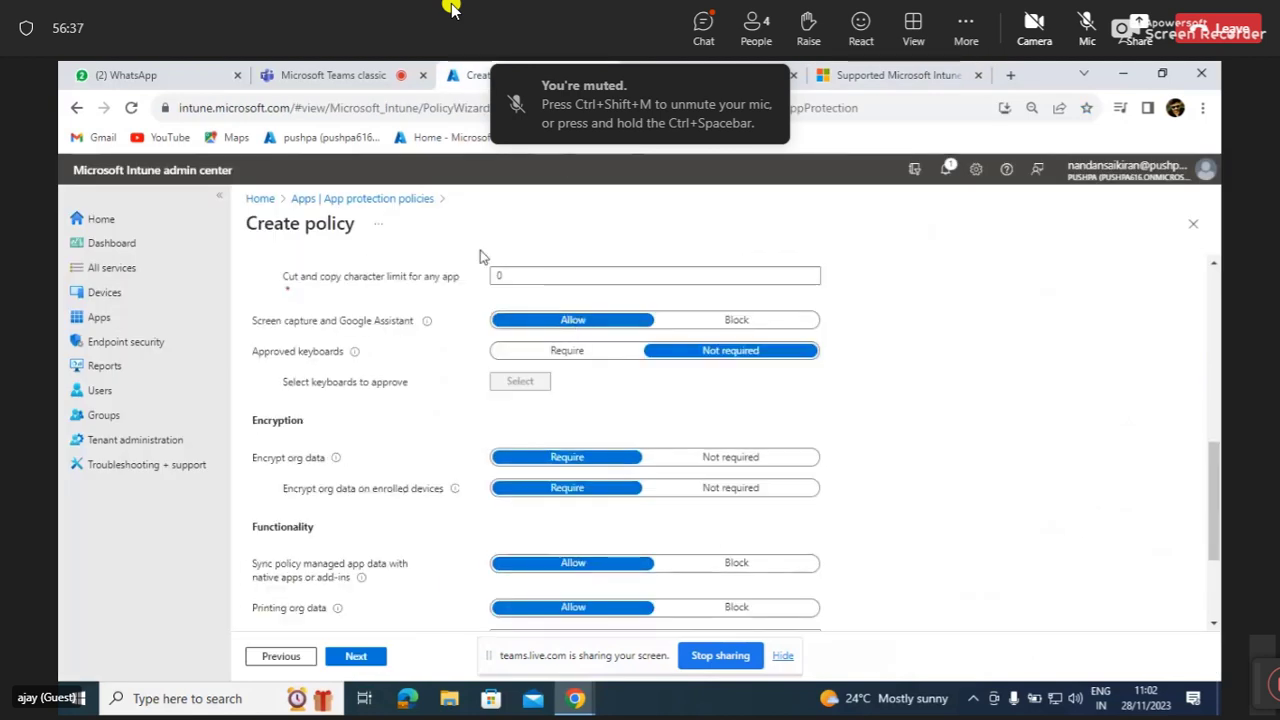
scroll(463, 270, up, 1)
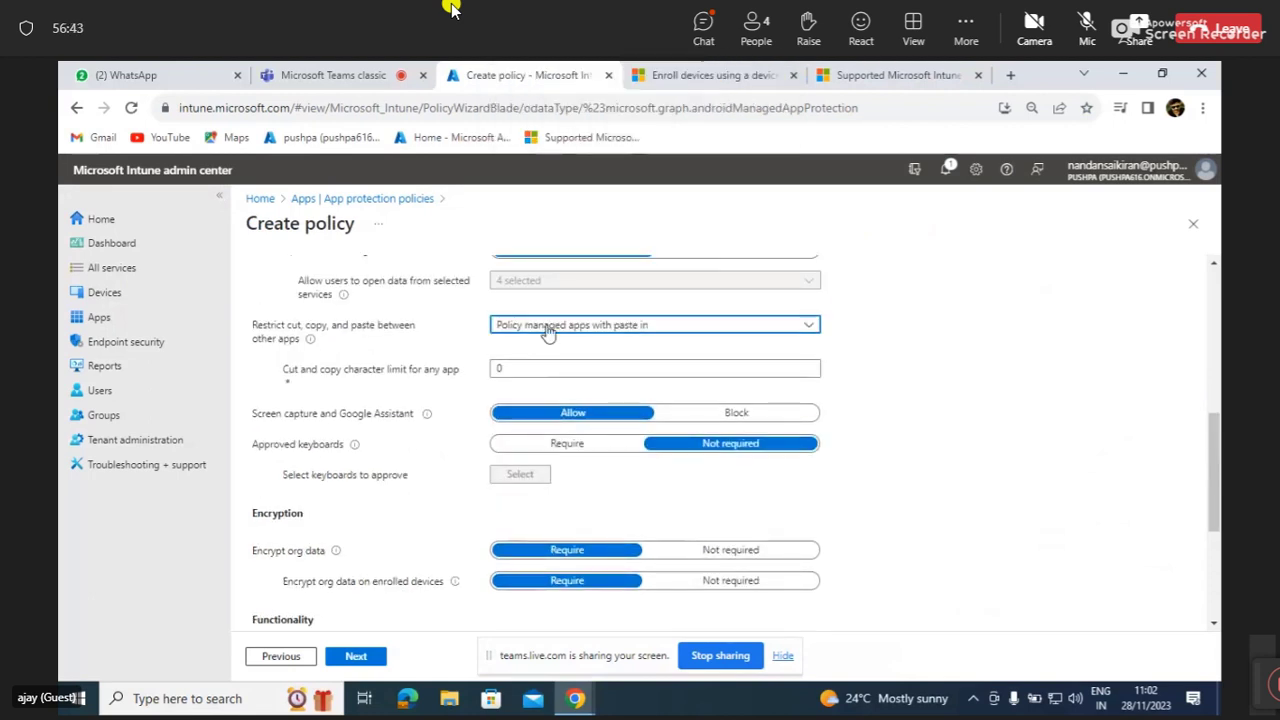
click(633, 328)
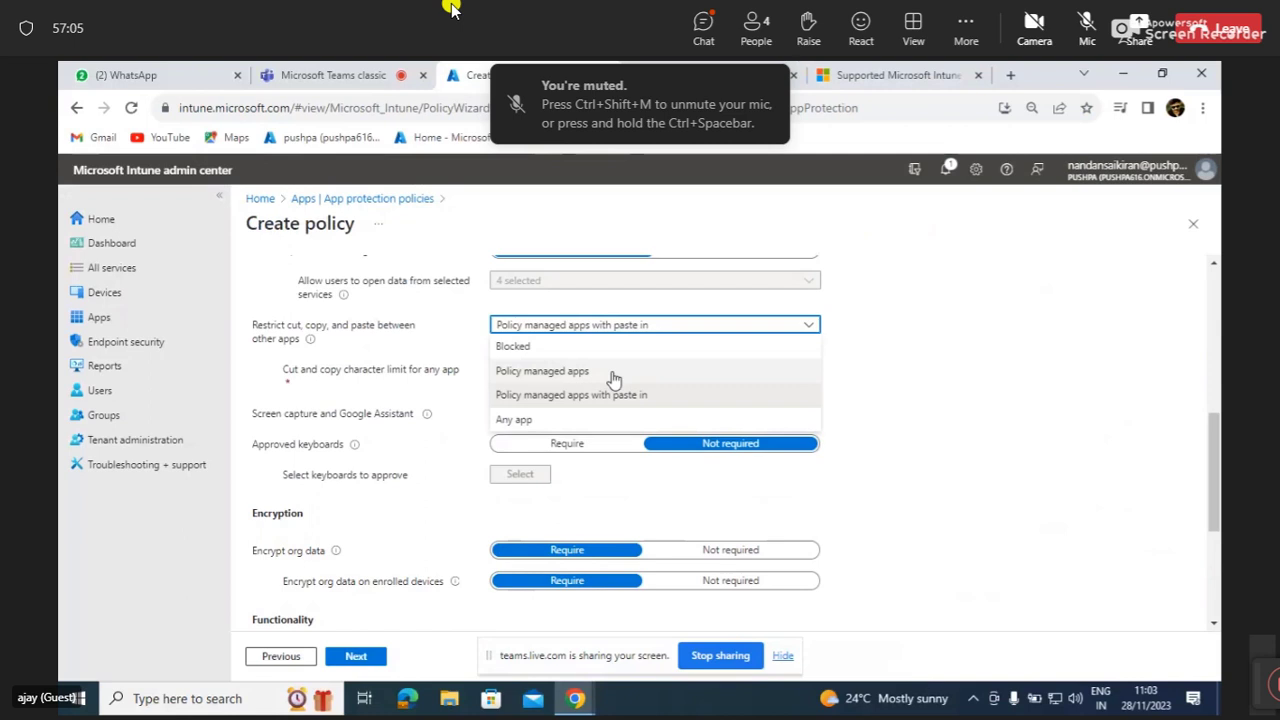
click(577, 419)
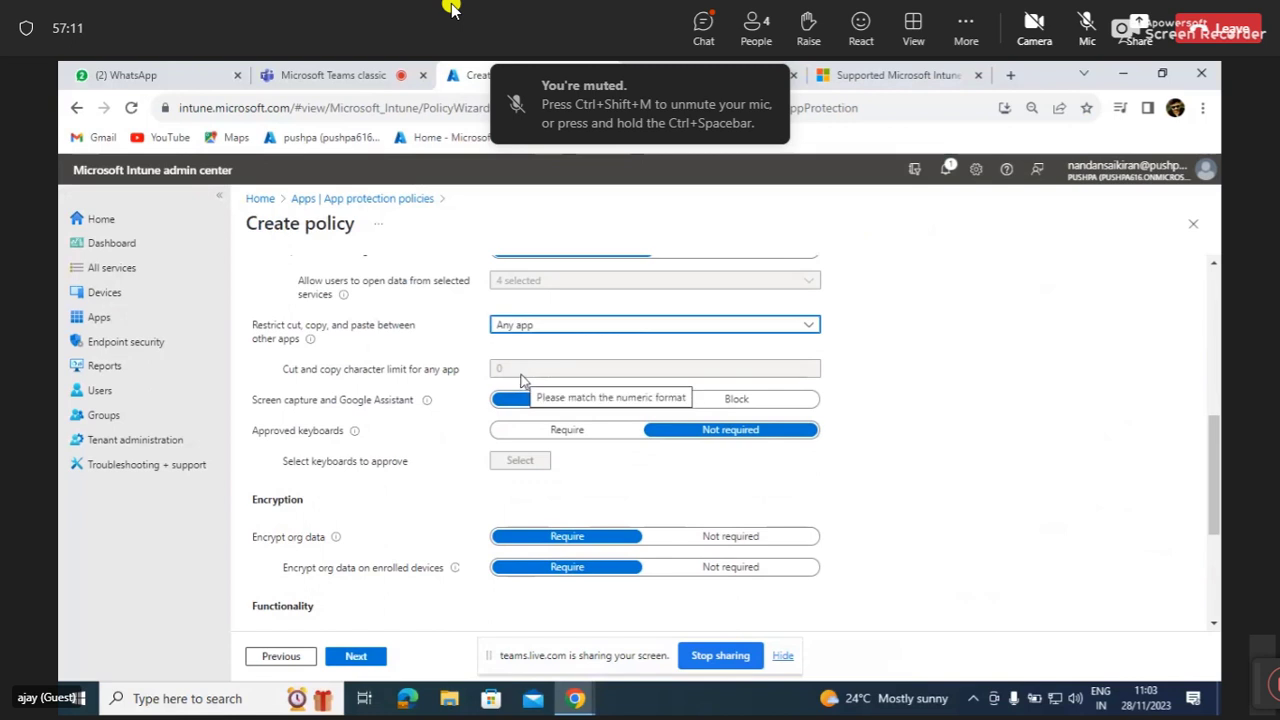
Set Screen capture and Google Assistant to Block, leaving approved keyboards not required.
mouse_move(428, 401)
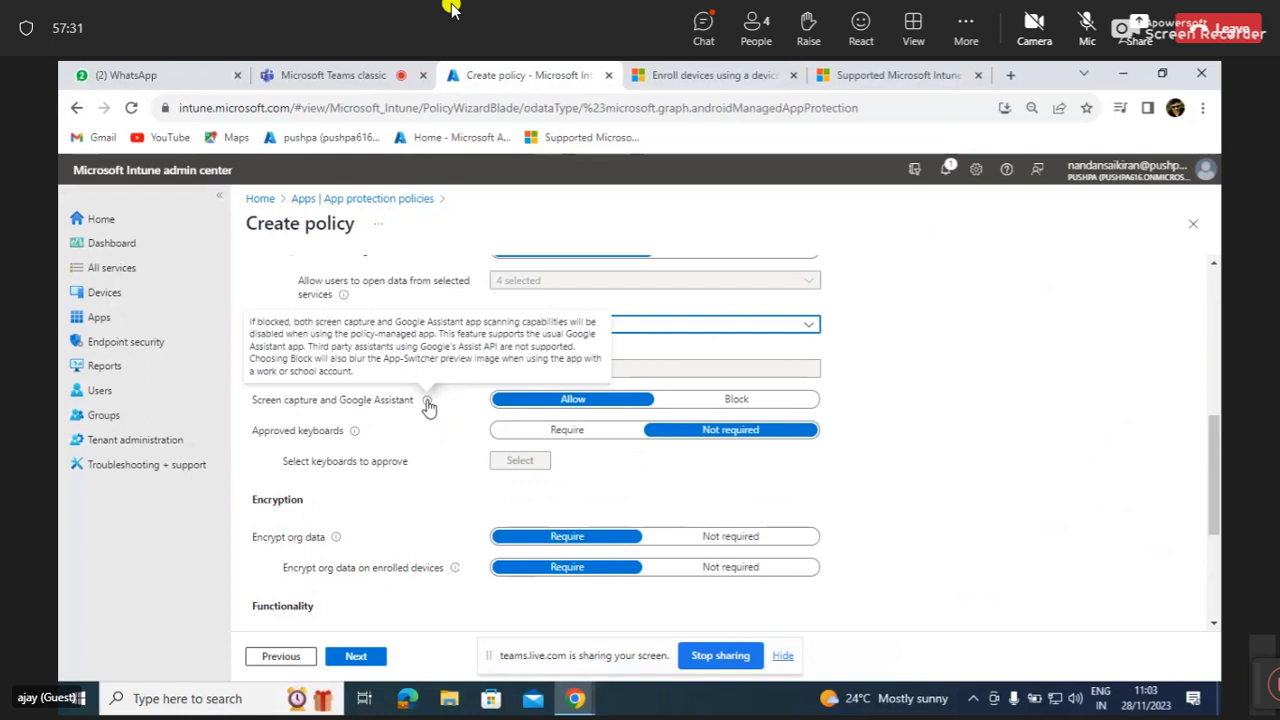
click(719, 406)
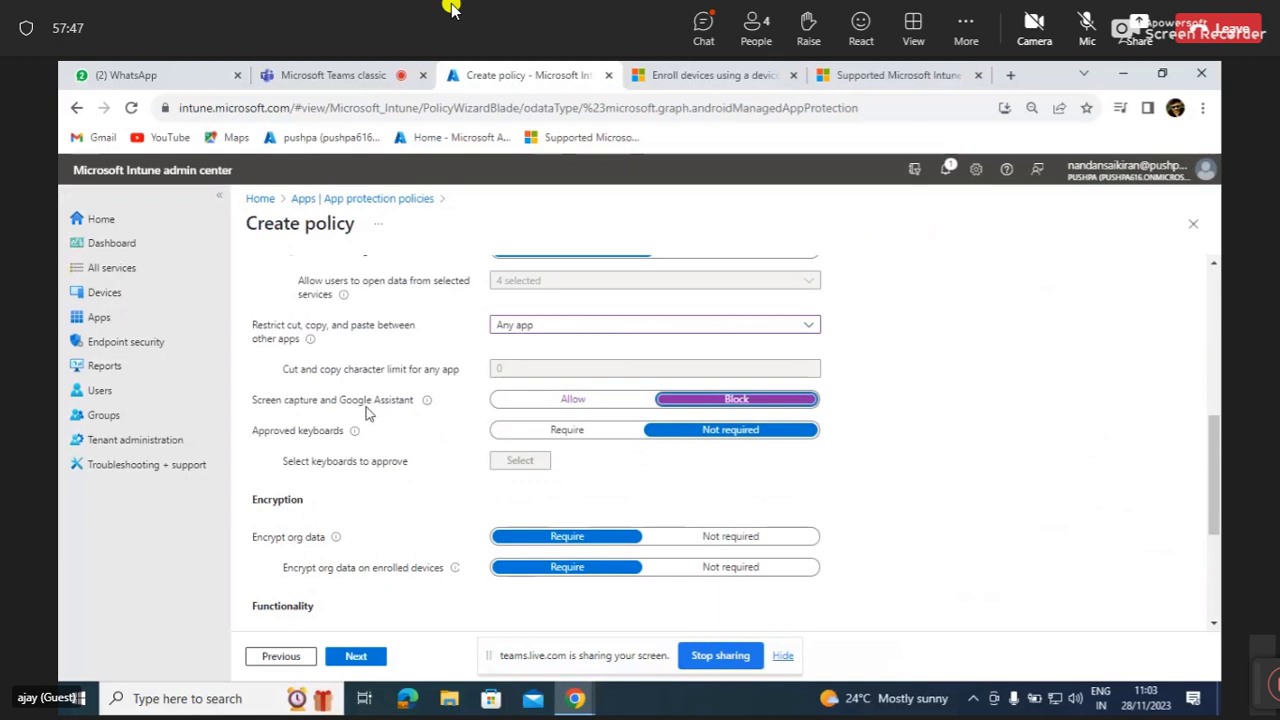
scroll(384, 440, down, 1)
scroll(384, 437, down, 2)
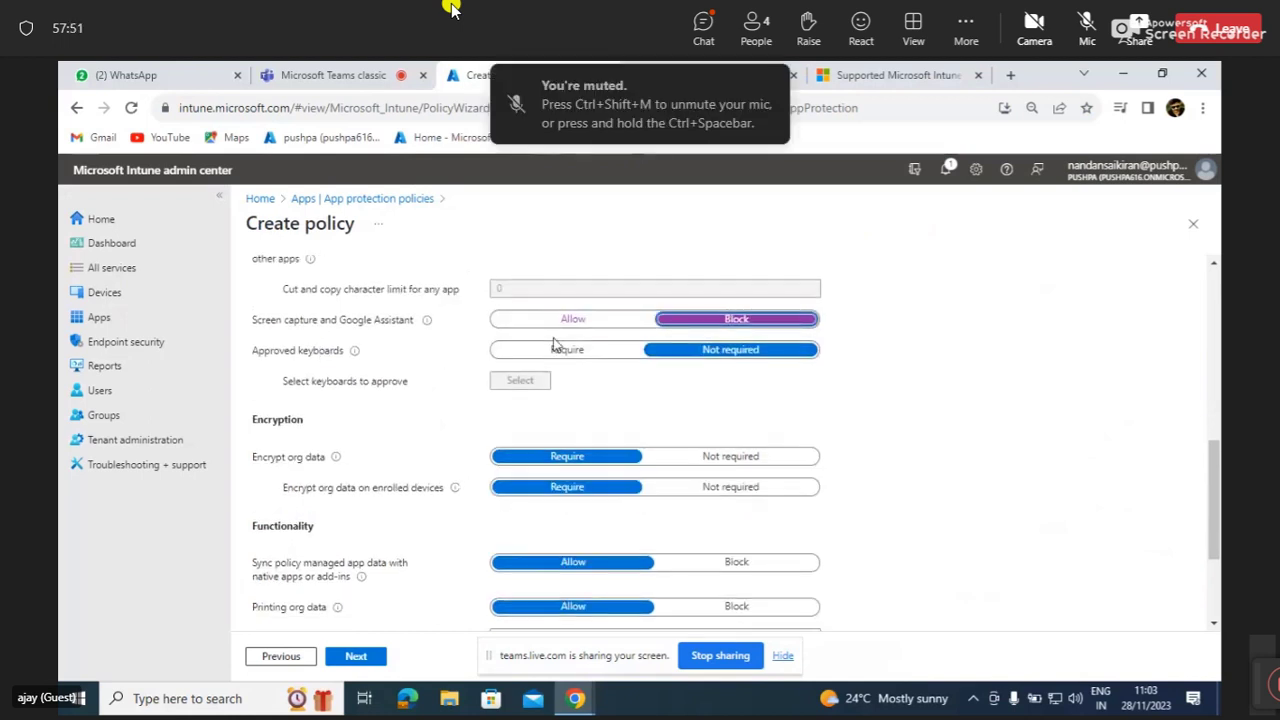
mouse_move(356, 355)
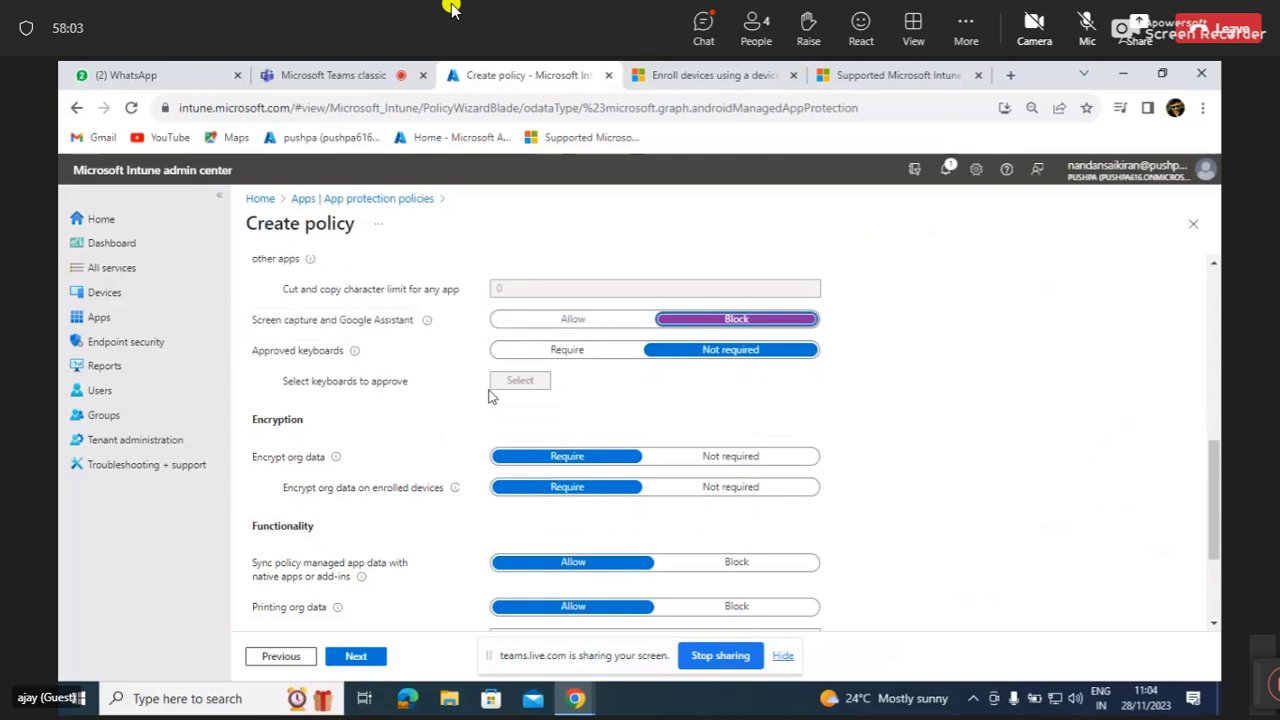
scroll(560, 394, down, 2)
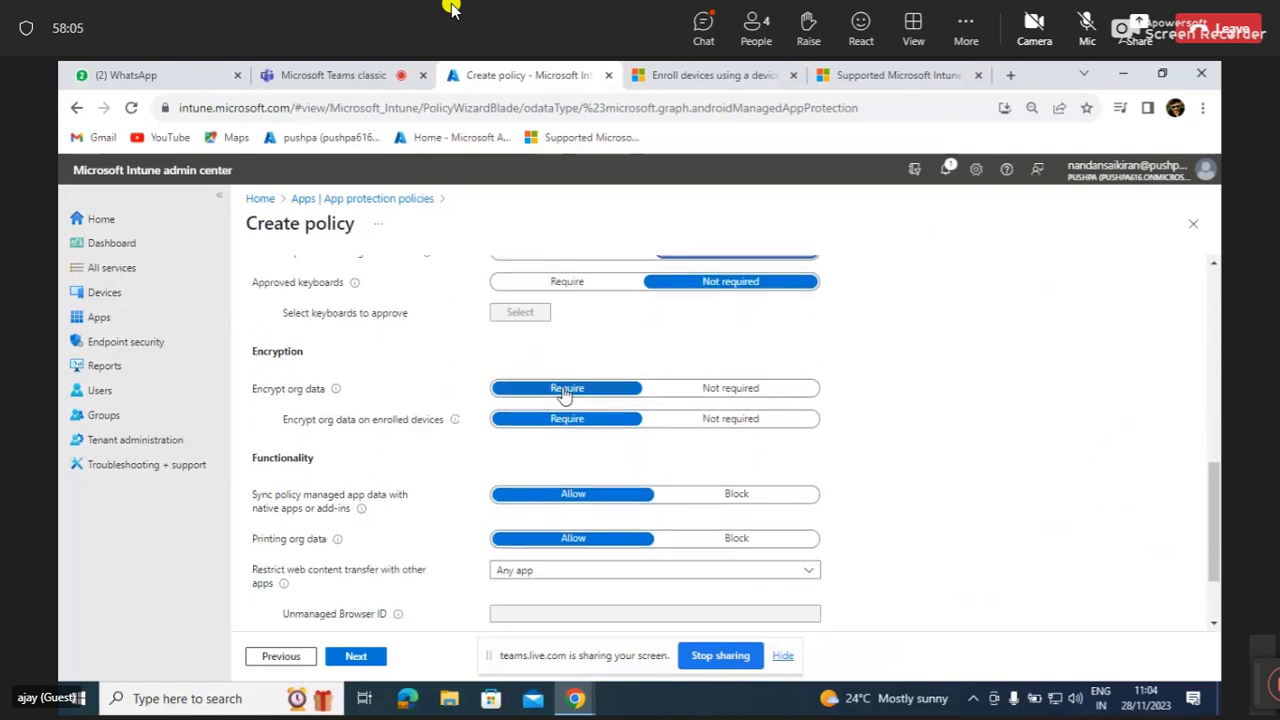
scroll(564, 394, down, 1)
scroll(565, 397, down, 1)
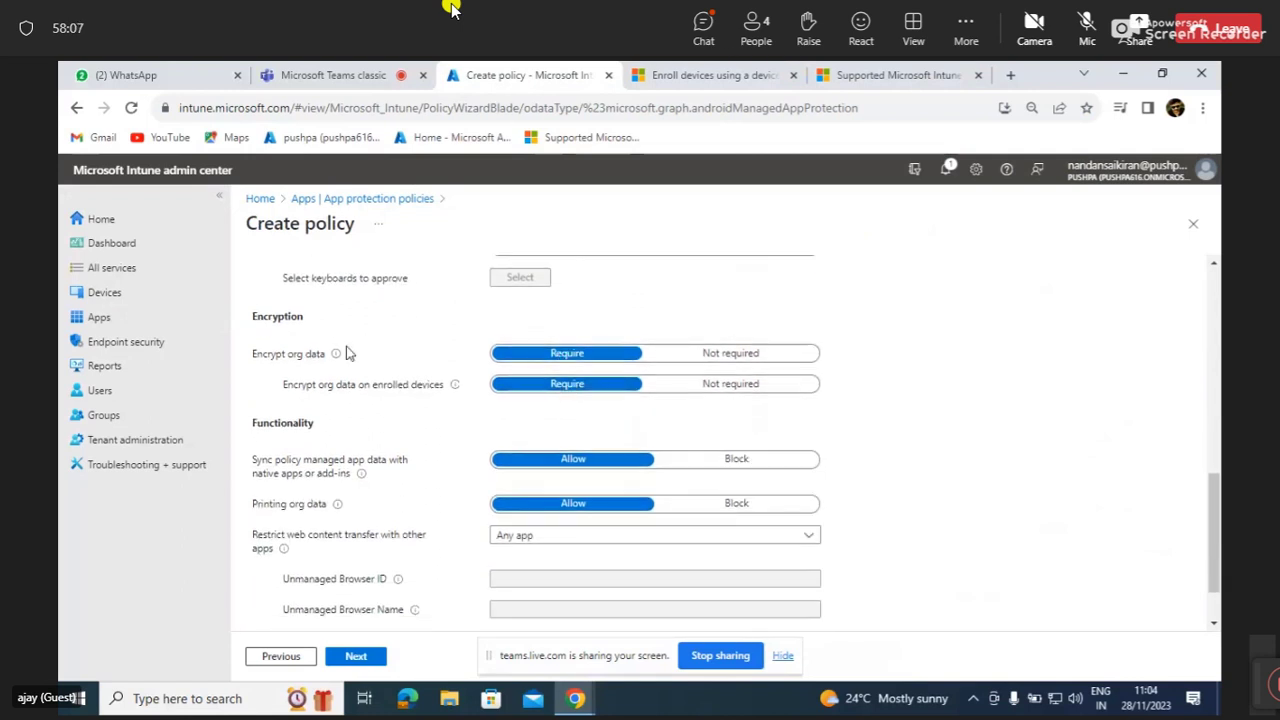
mouse_move(337, 356)
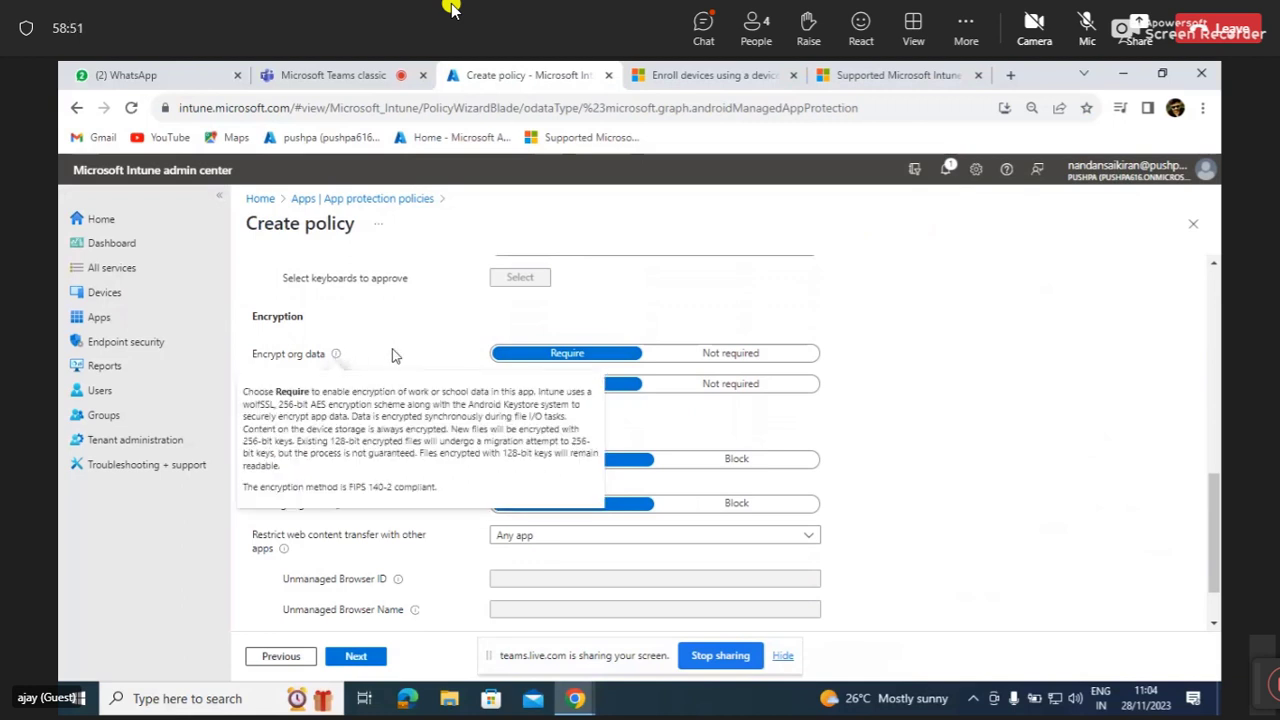
scroll(428, 408, down, 1)
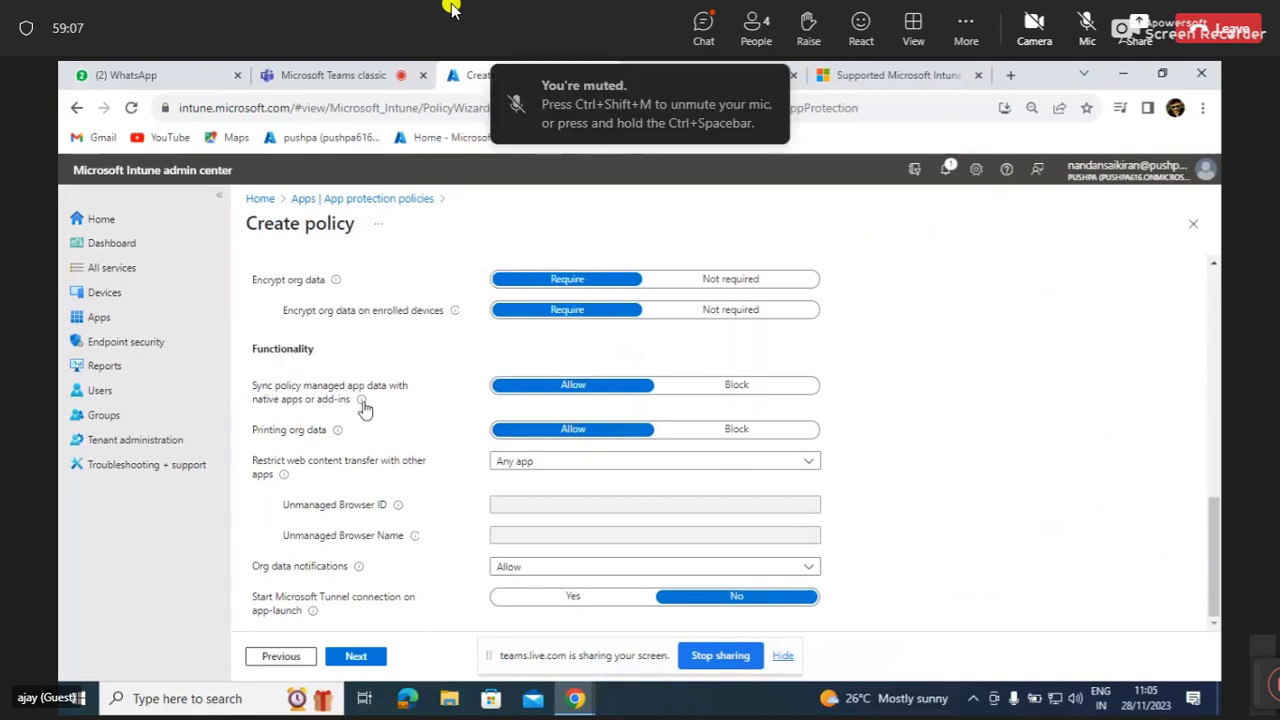
Look over the Functionality settings of the shared Android policy.
mouse_move(363, 402)
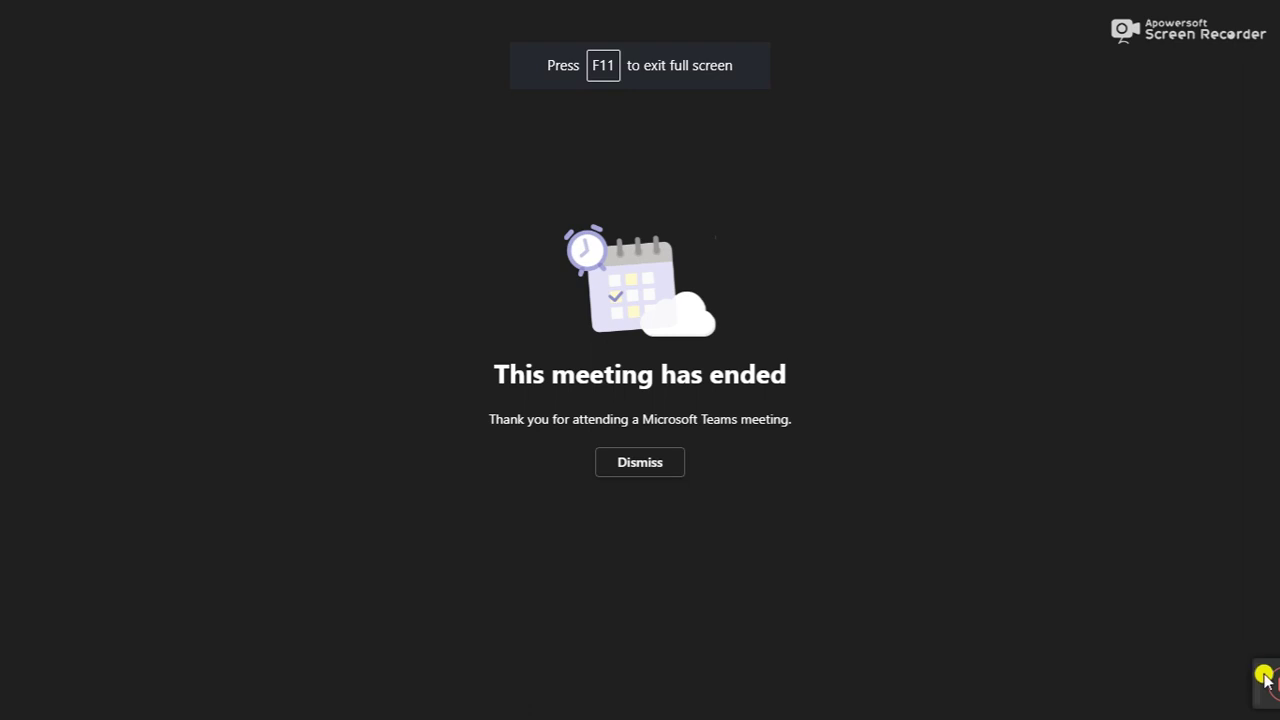
Return to the Teams call showing the presenter's shared Intune Create policy screen.
drag(1249, 671, 1019, 678)
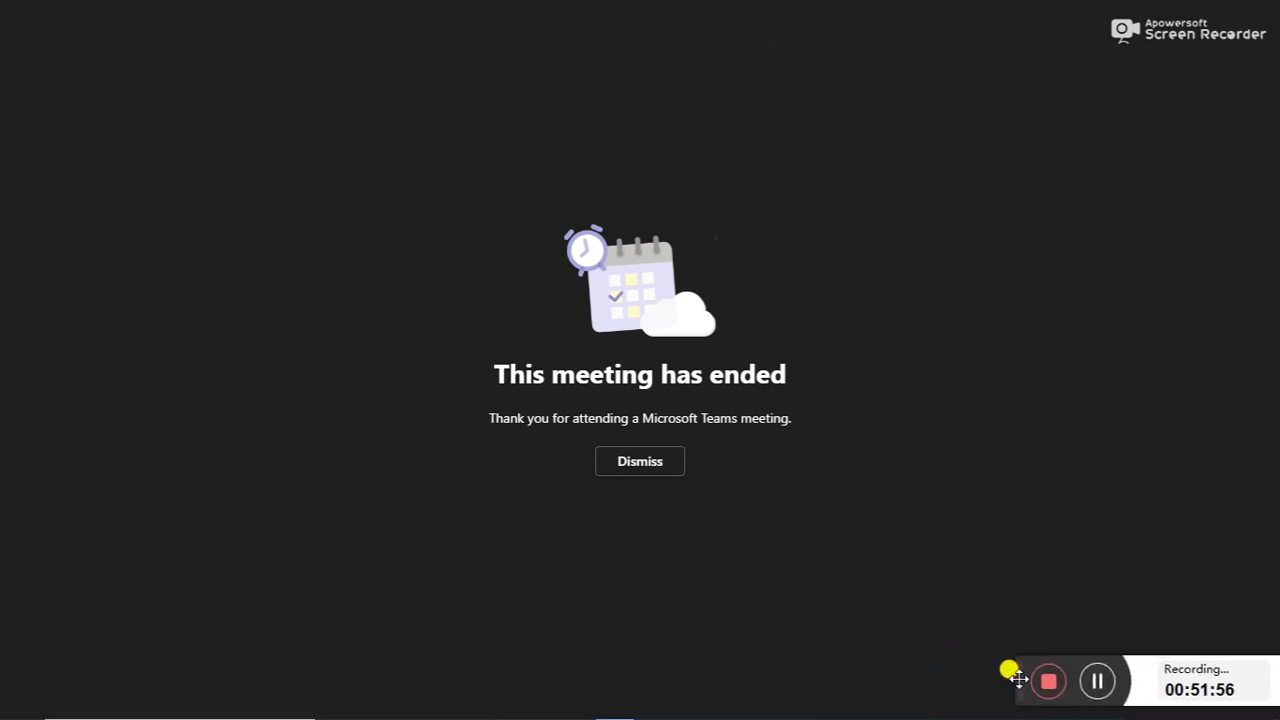
click(1100, 684)
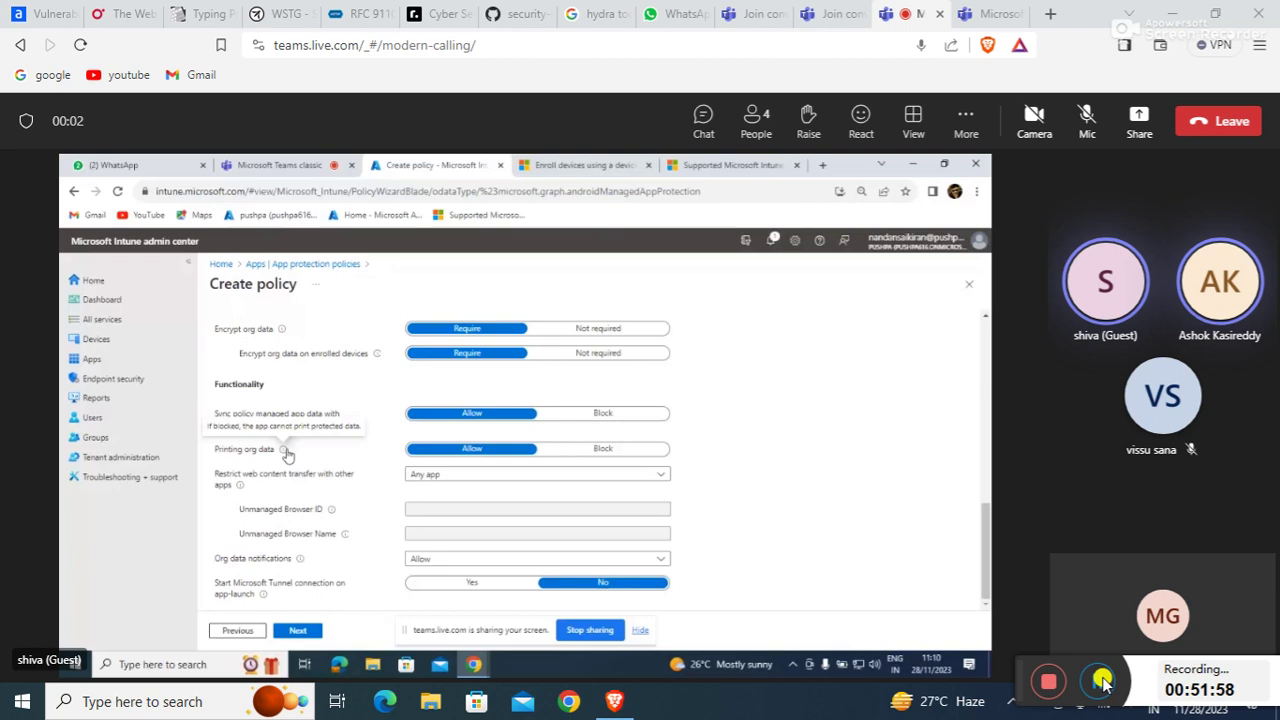
drag(1015, 681, 1178, 658)
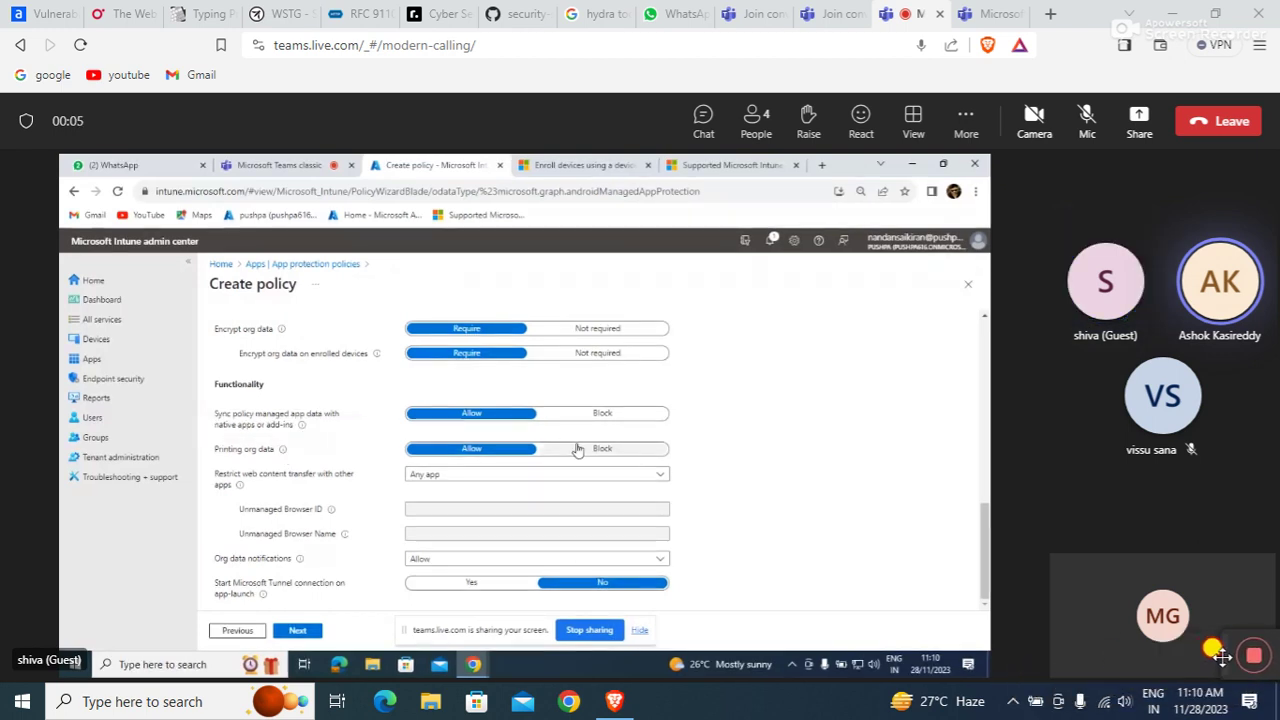
Make the browser full screen and set the meeting layout to show only the shared screen.
click(1259, 45)
click(1248, 316)
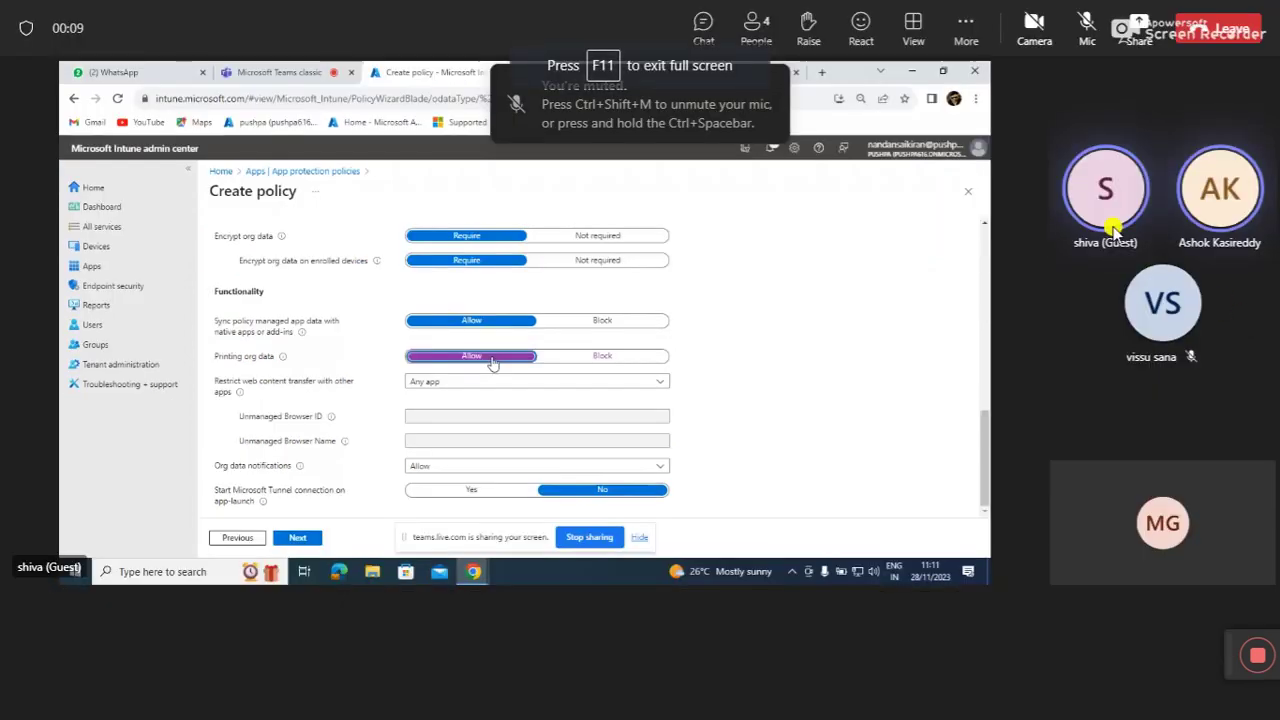
click(900, 45)
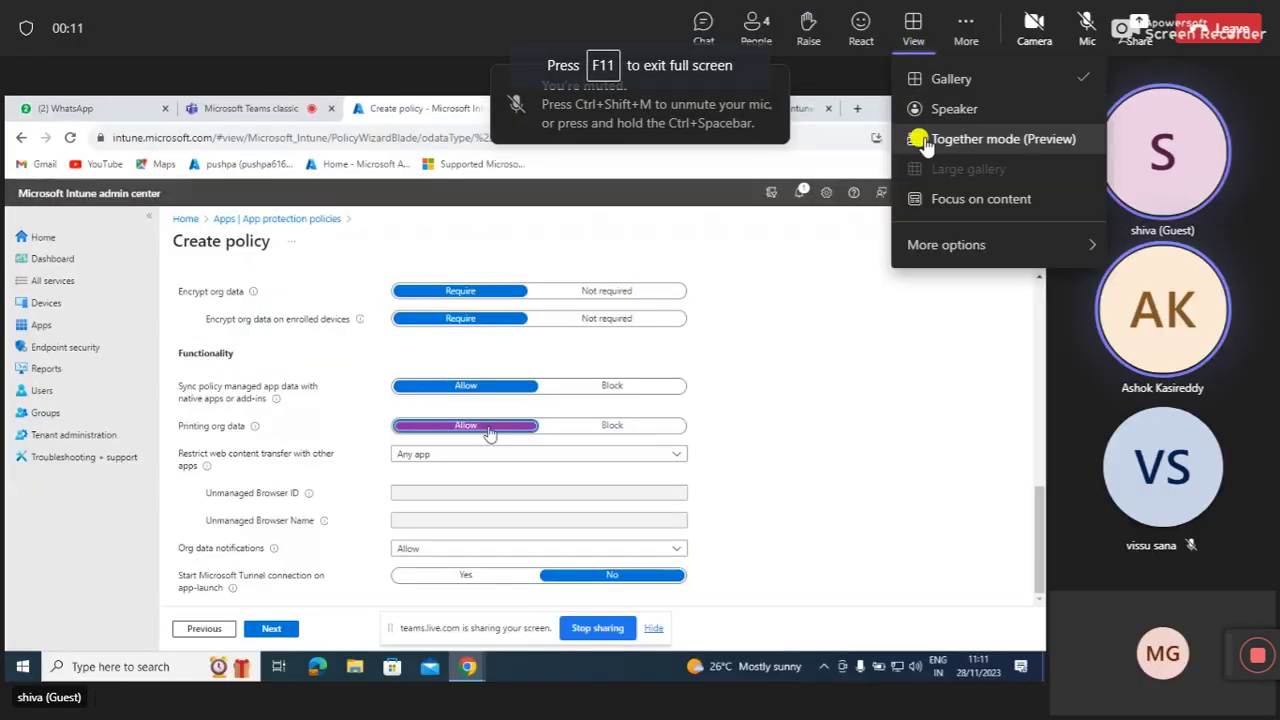
click(931, 197)
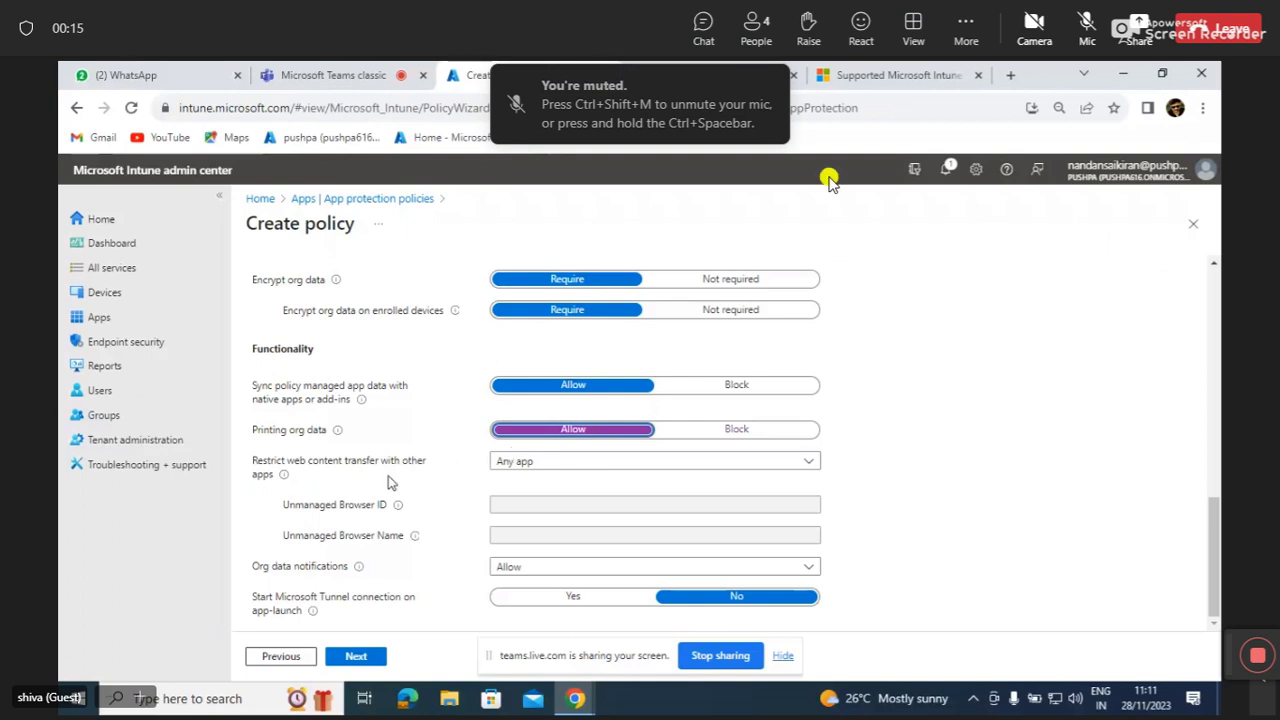
Select the Restrict web content transfer with other apps setting.
mouse_move(293, 478)
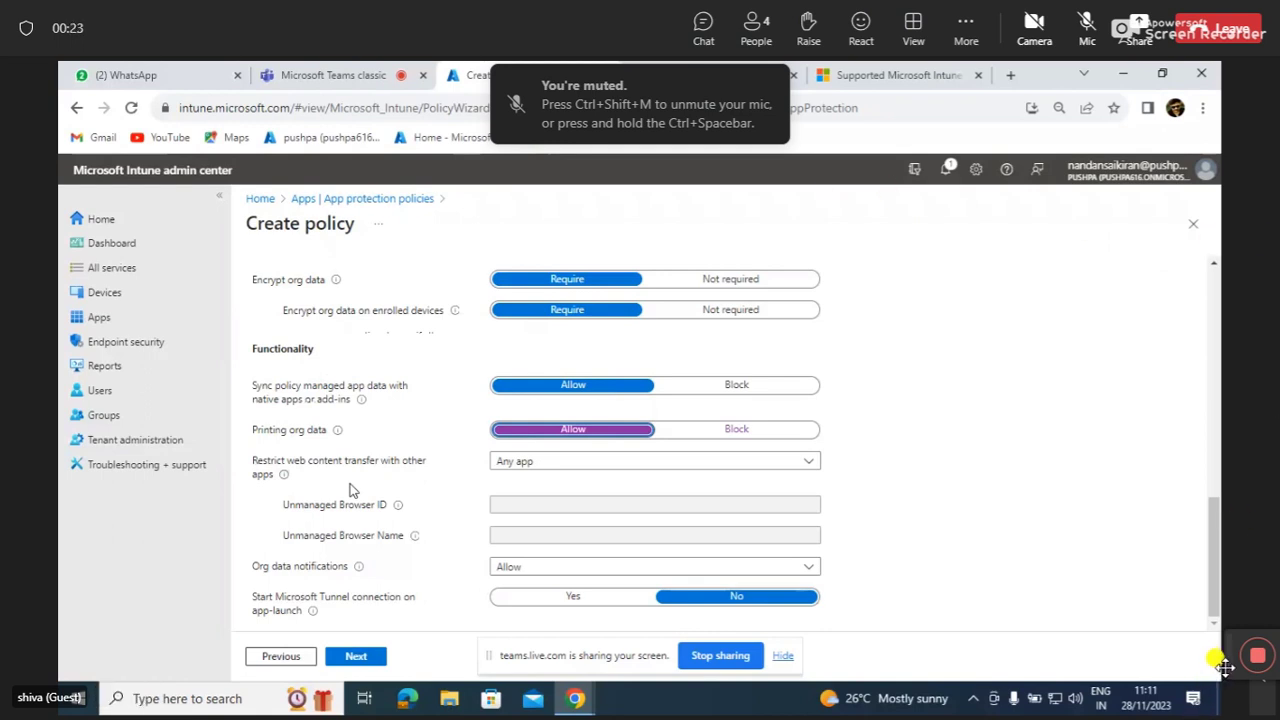
mouse_move(1180, 665)
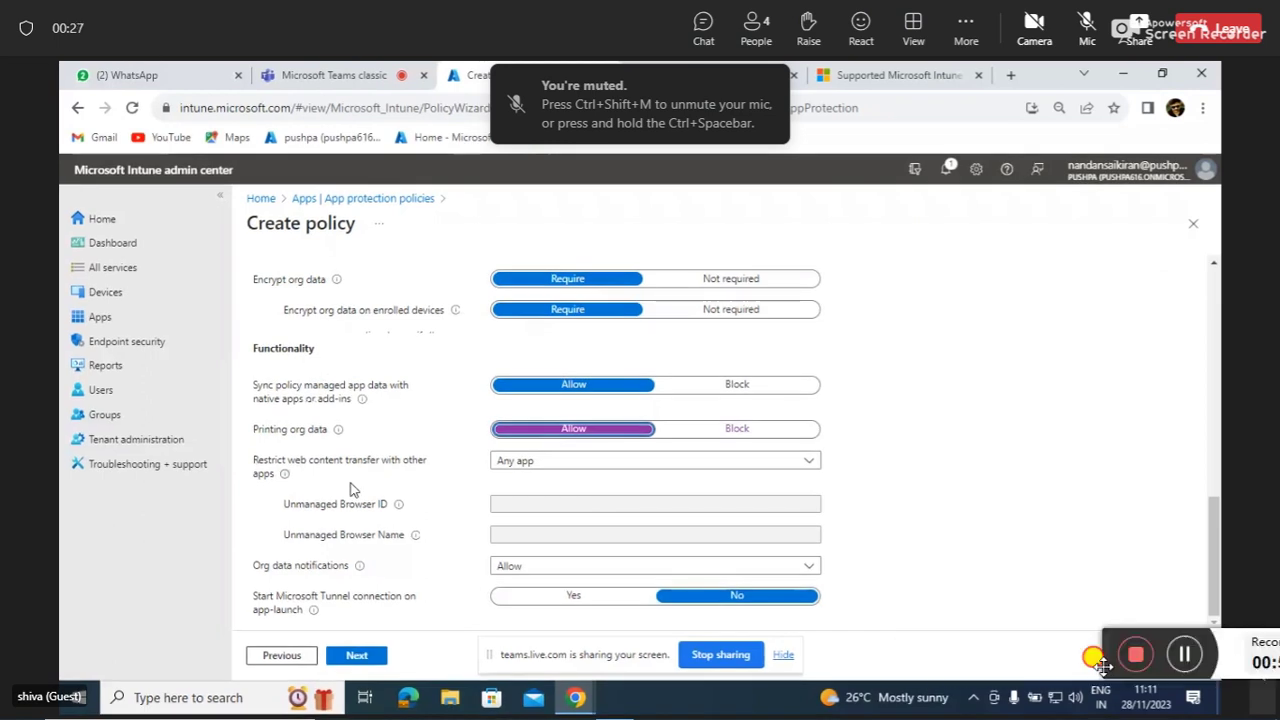
mouse_move(1239, 662)
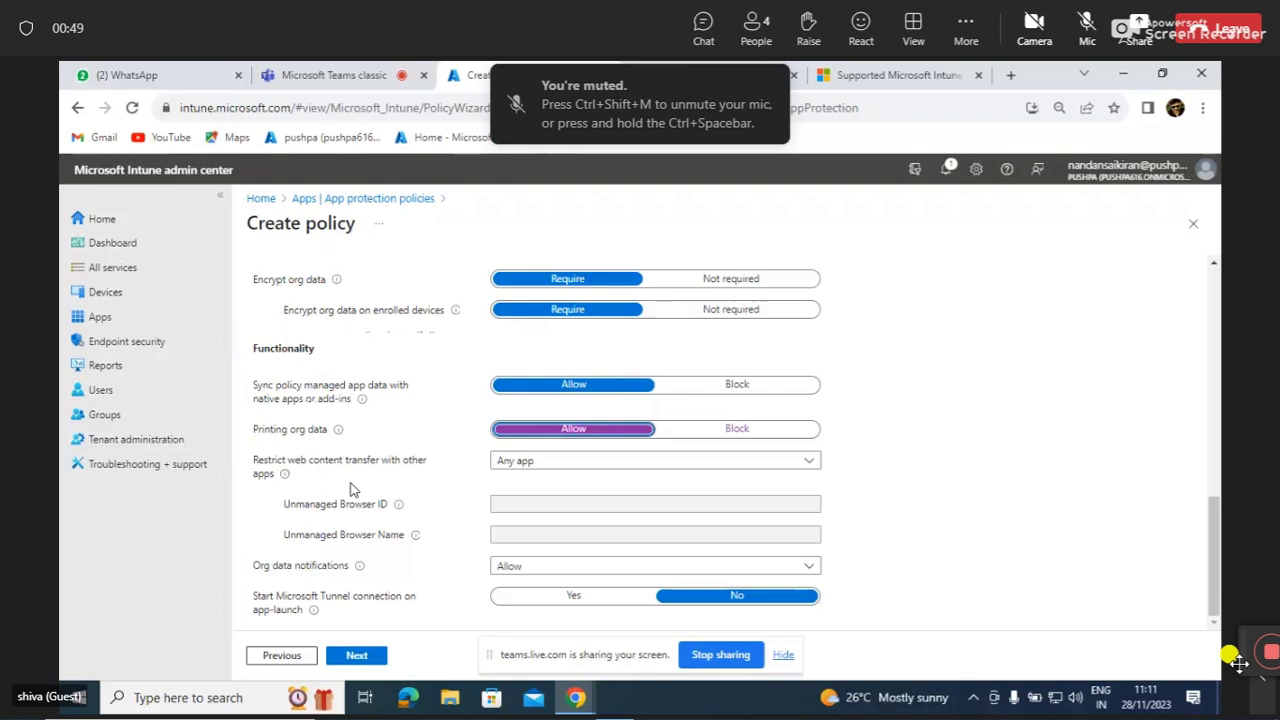
click(603, 473)
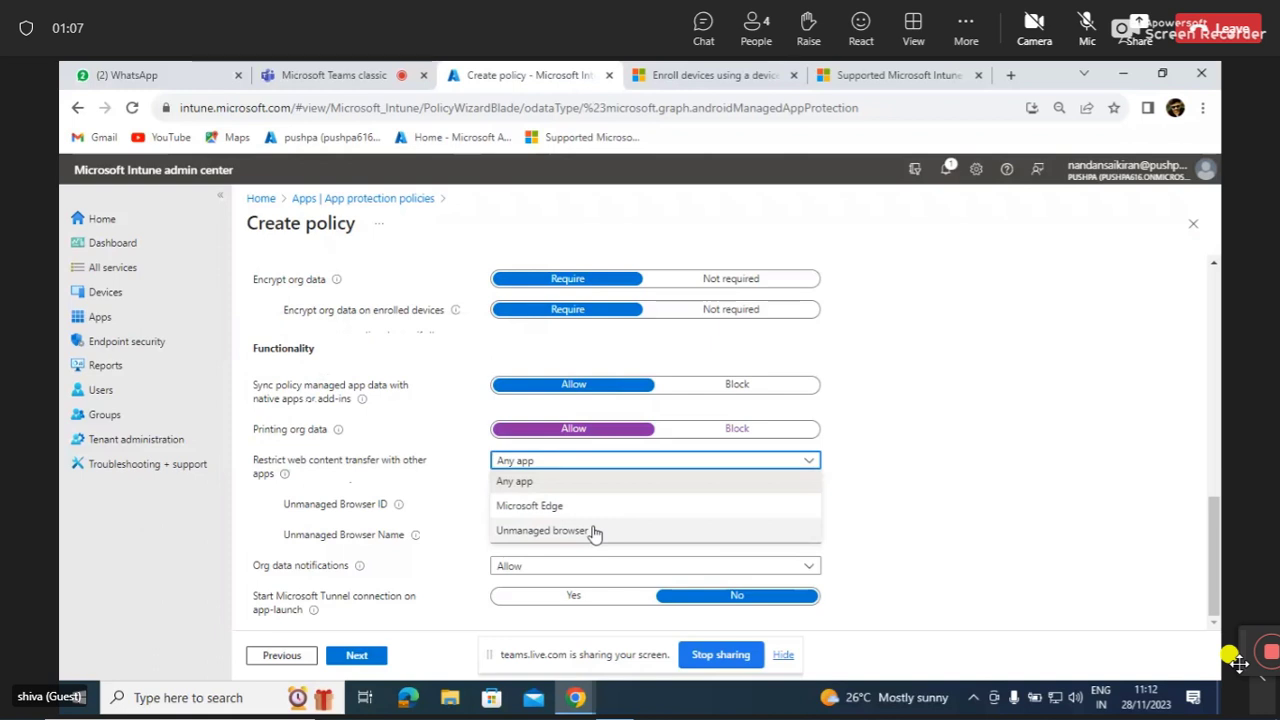
Try Unmanaged browser for web content transfer, revert to Any app, then pick Unmanaged browser again.
click(593, 531)
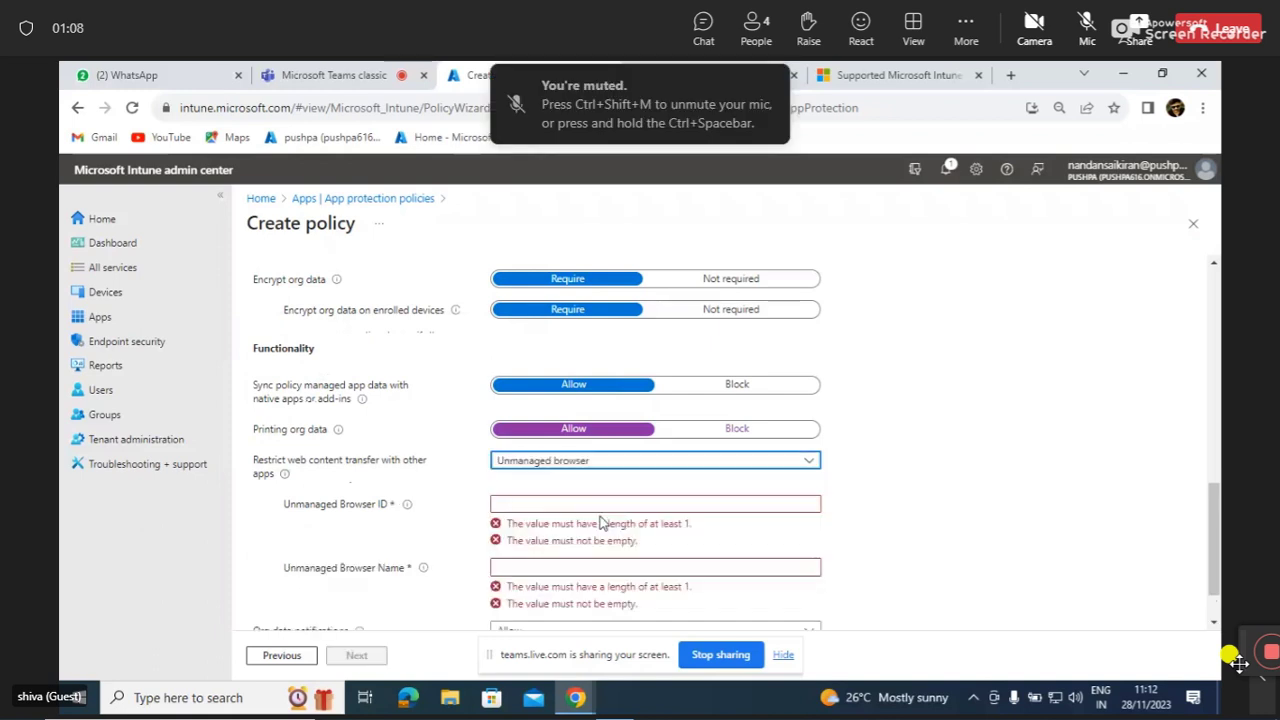
click(643, 463)
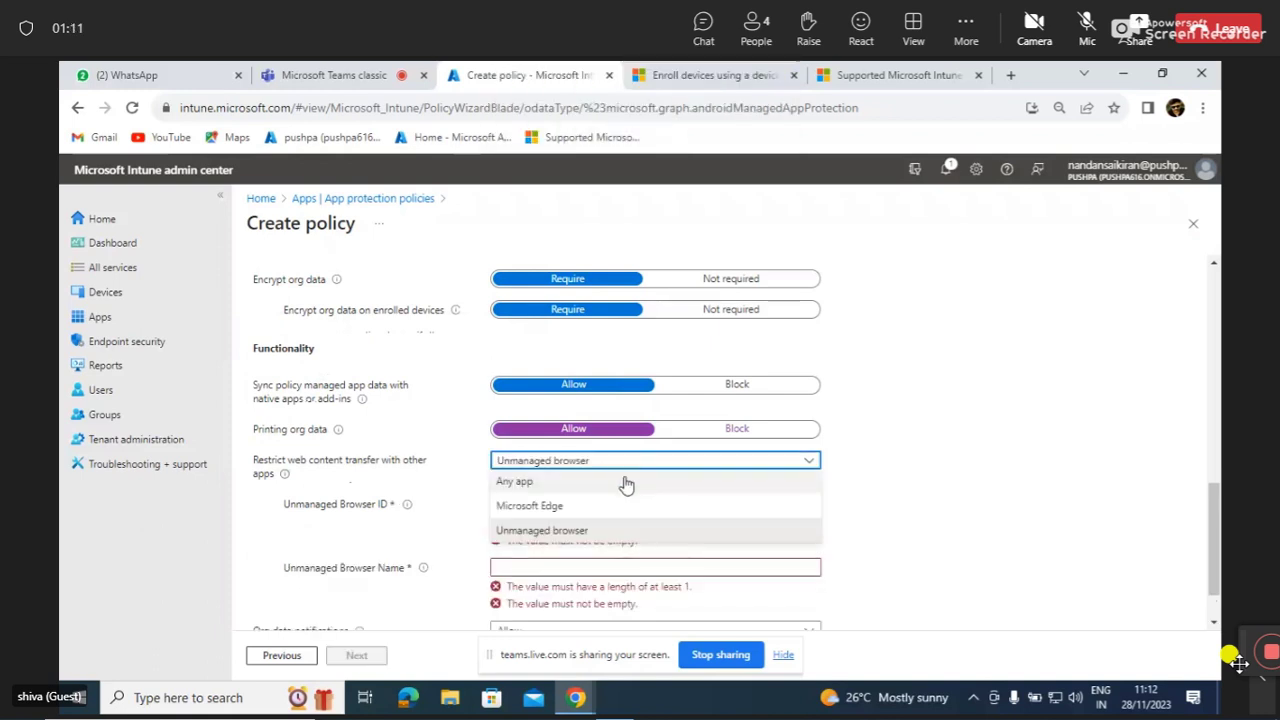
click(624, 484)
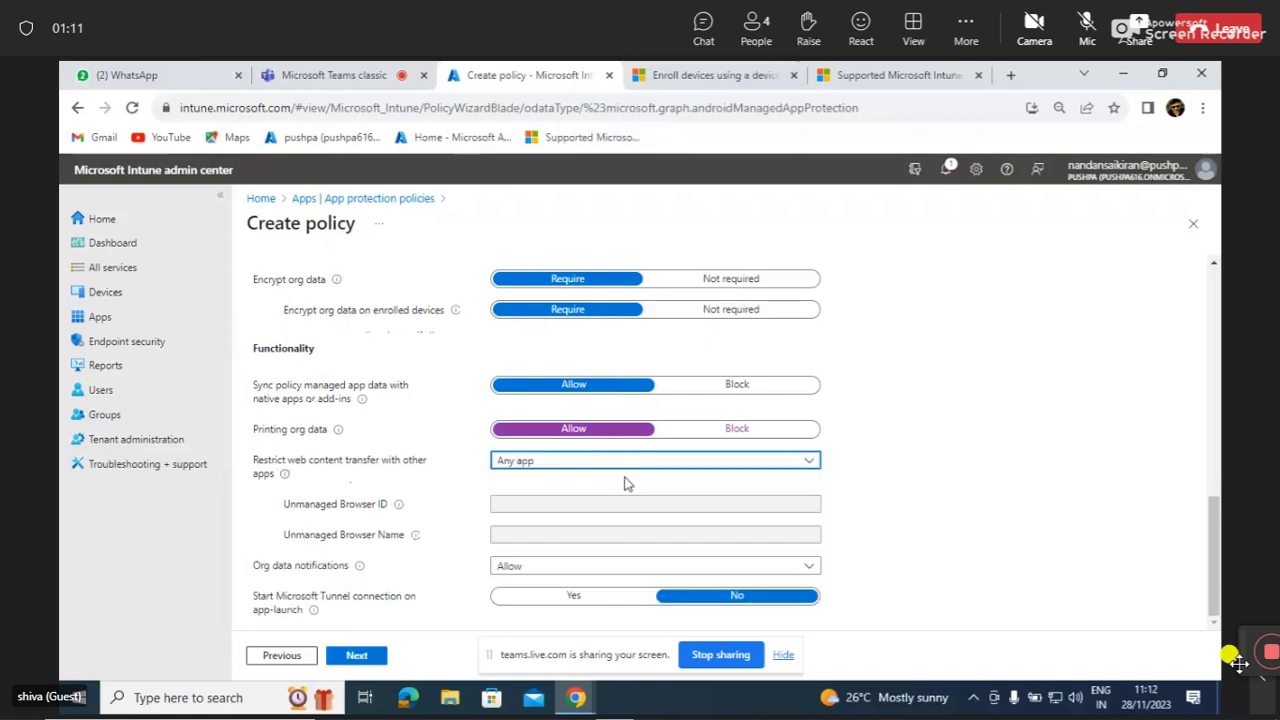
click(733, 466)
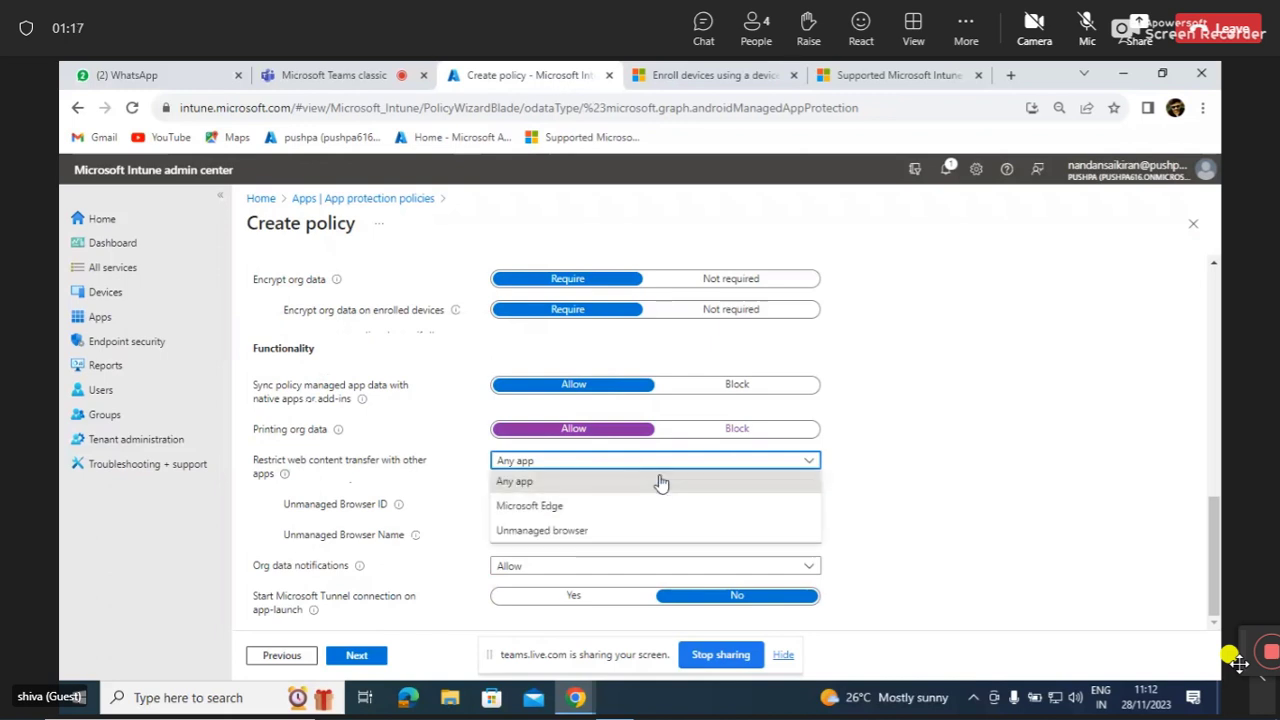
click(639, 532)
scroll(639, 532, down, 1)
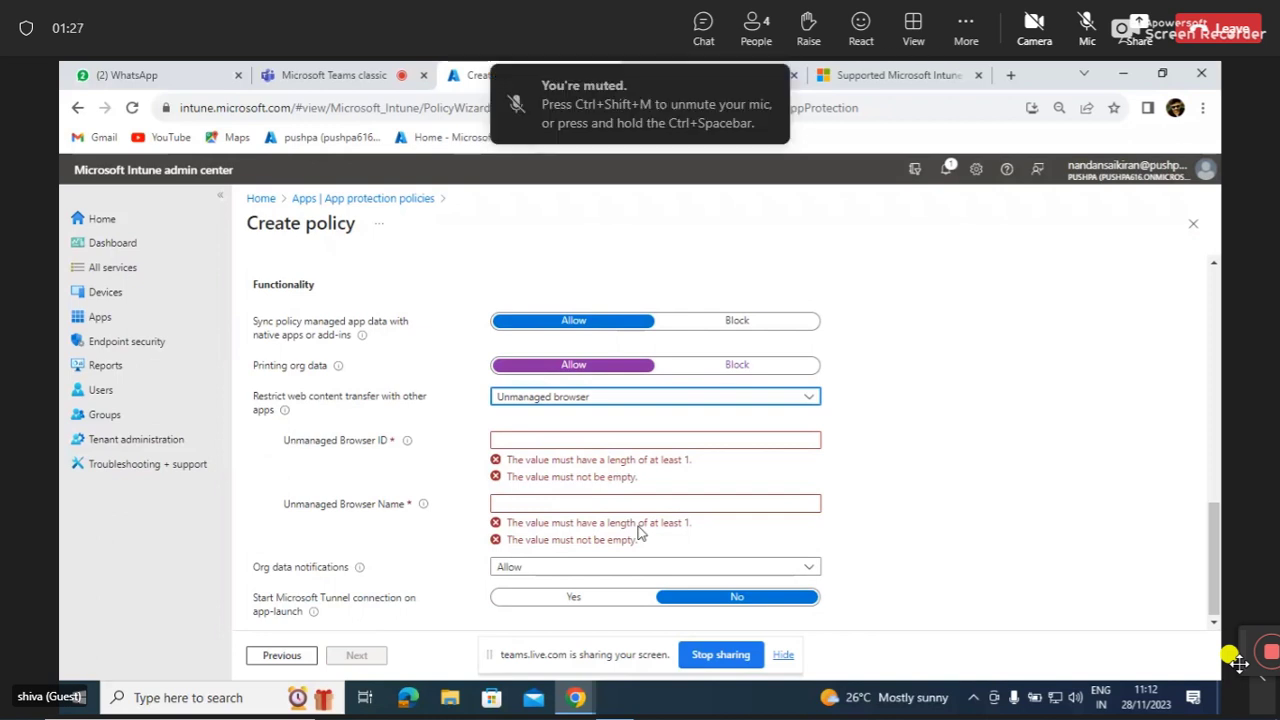
Switch web content transfer to Microsoft Edge, then back to Any app.
click(792, 408)
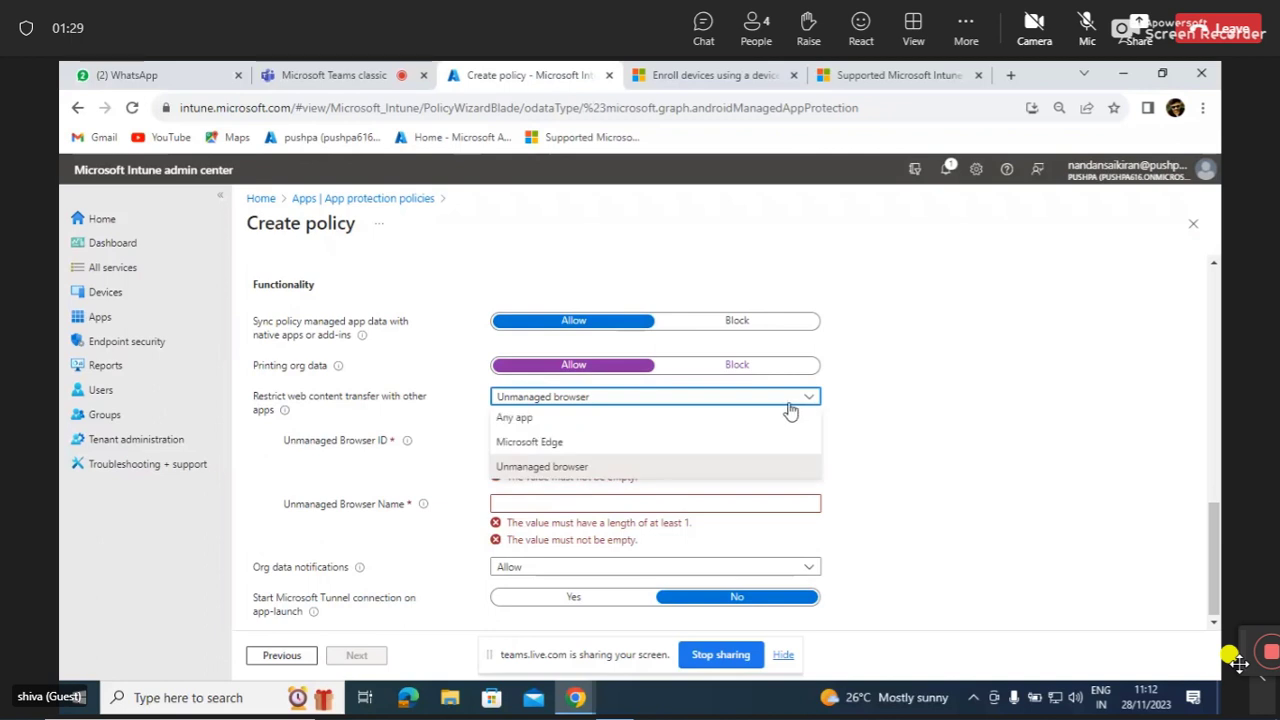
click(709, 444)
click(704, 460)
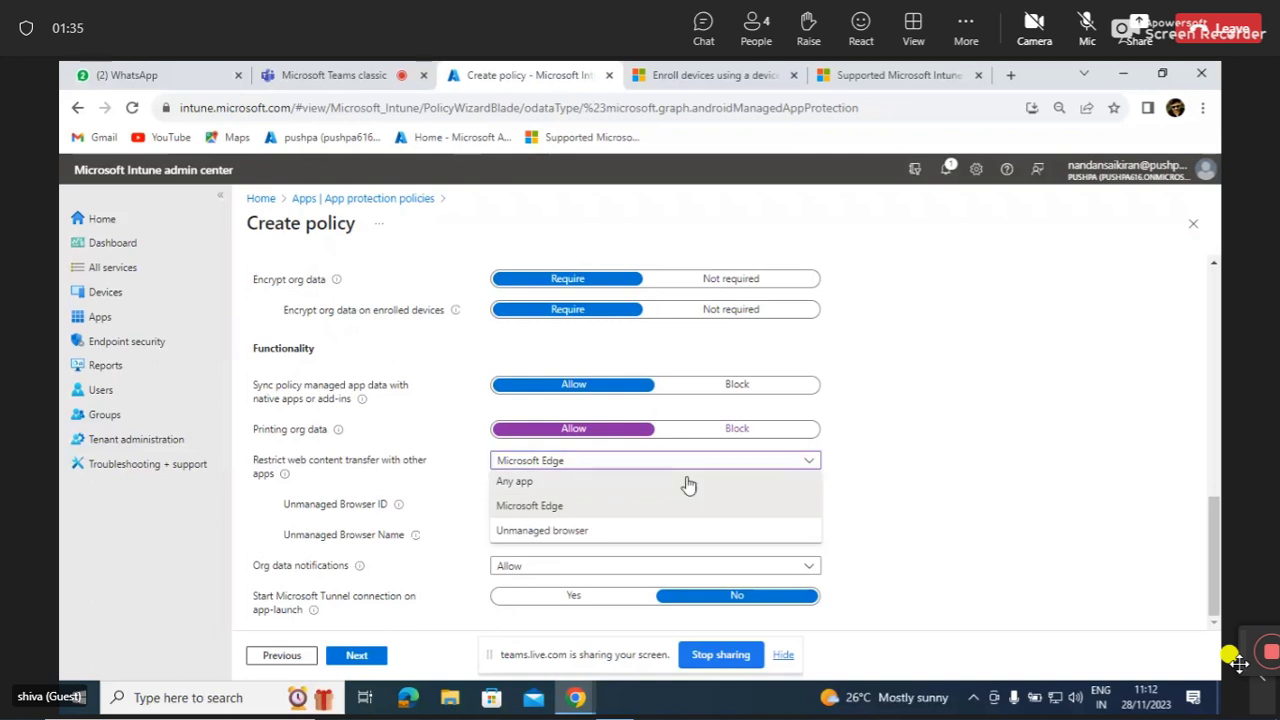
click(690, 481)
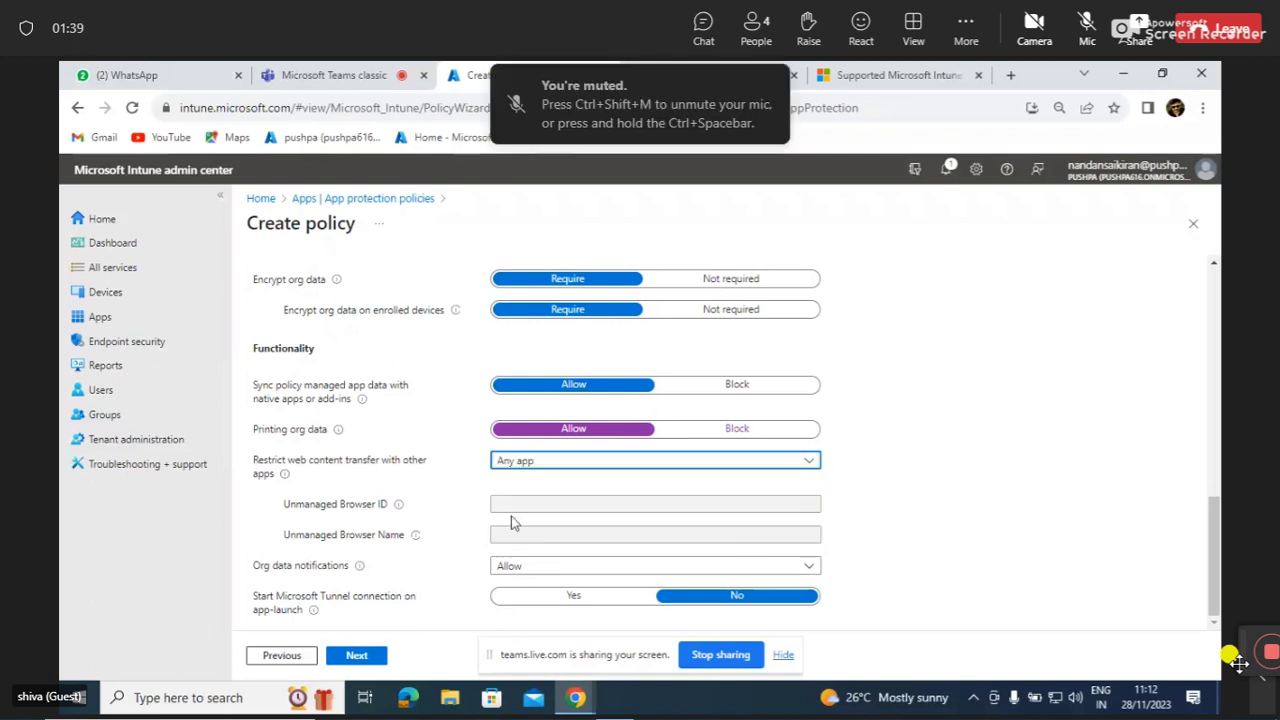
Set web content transfer to Unmanaged browser and dismiss the McAfee warning popup.
mouse_move(397, 510)
click(632, 465)
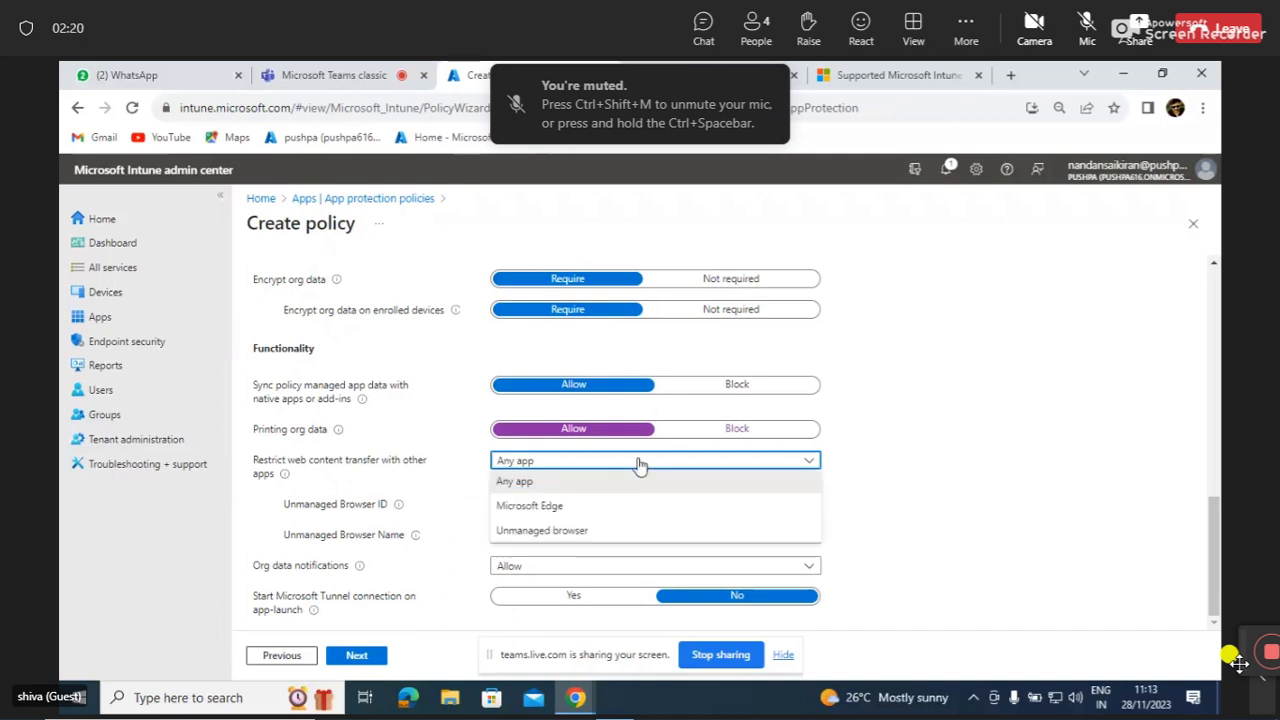
click(603, 530)
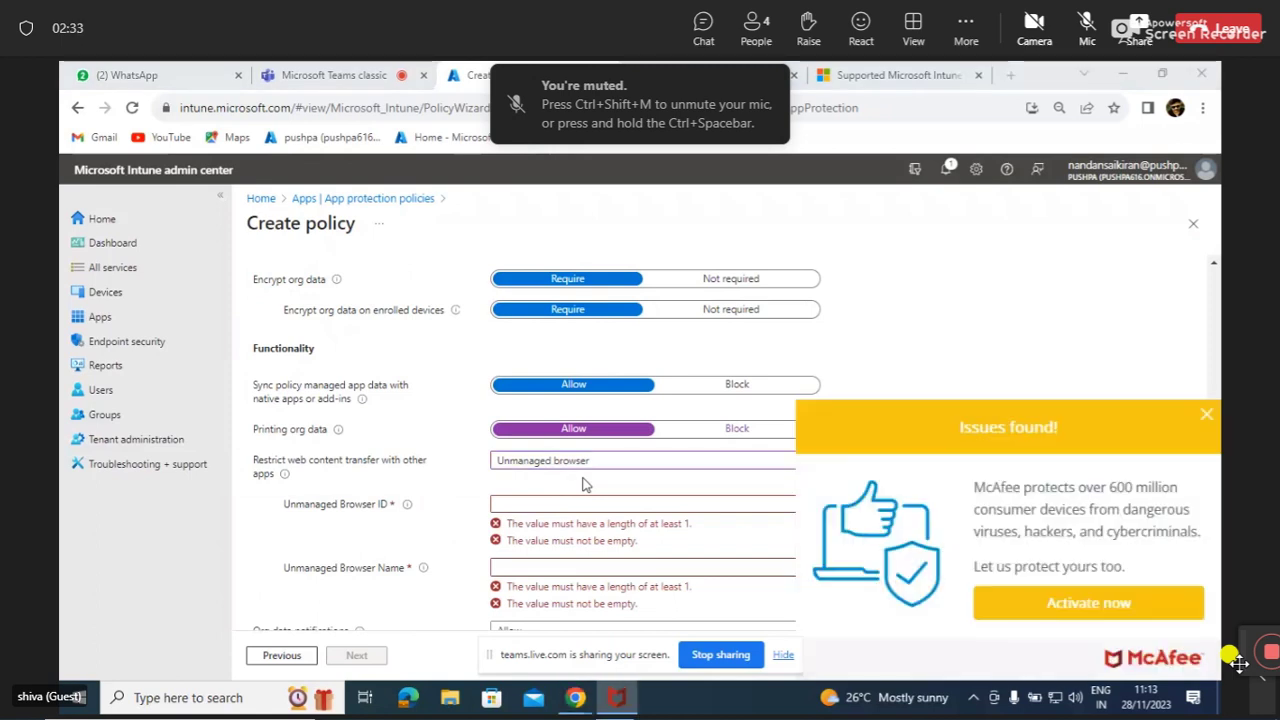
click(1207, 415)
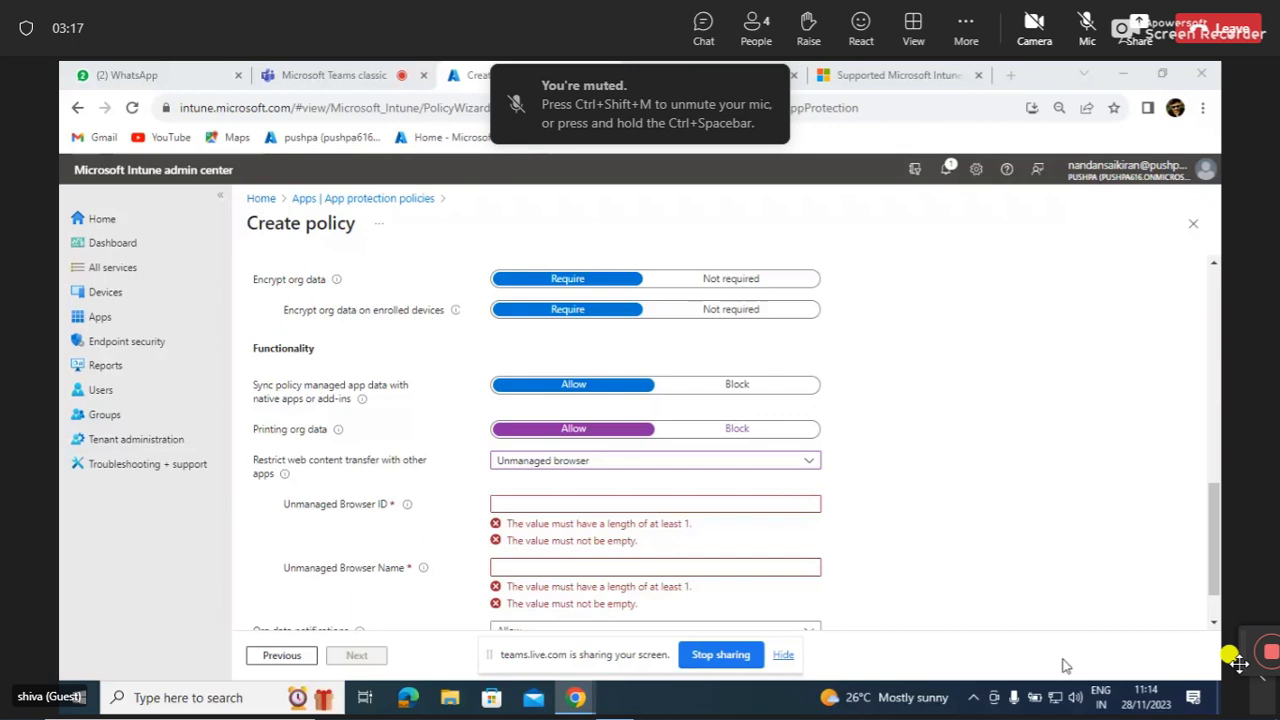
Check the system volume flyout, close it, and scroll further down the policy.
click(1070, 703)
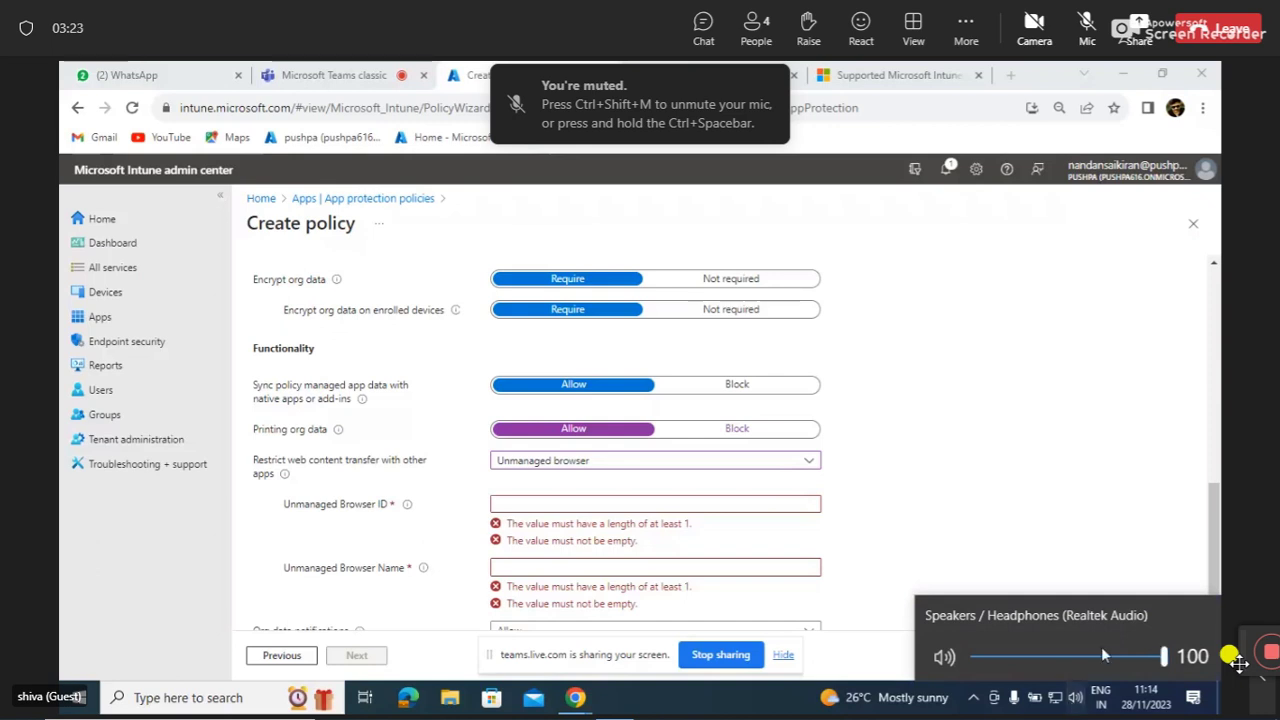
click(1192, 566)
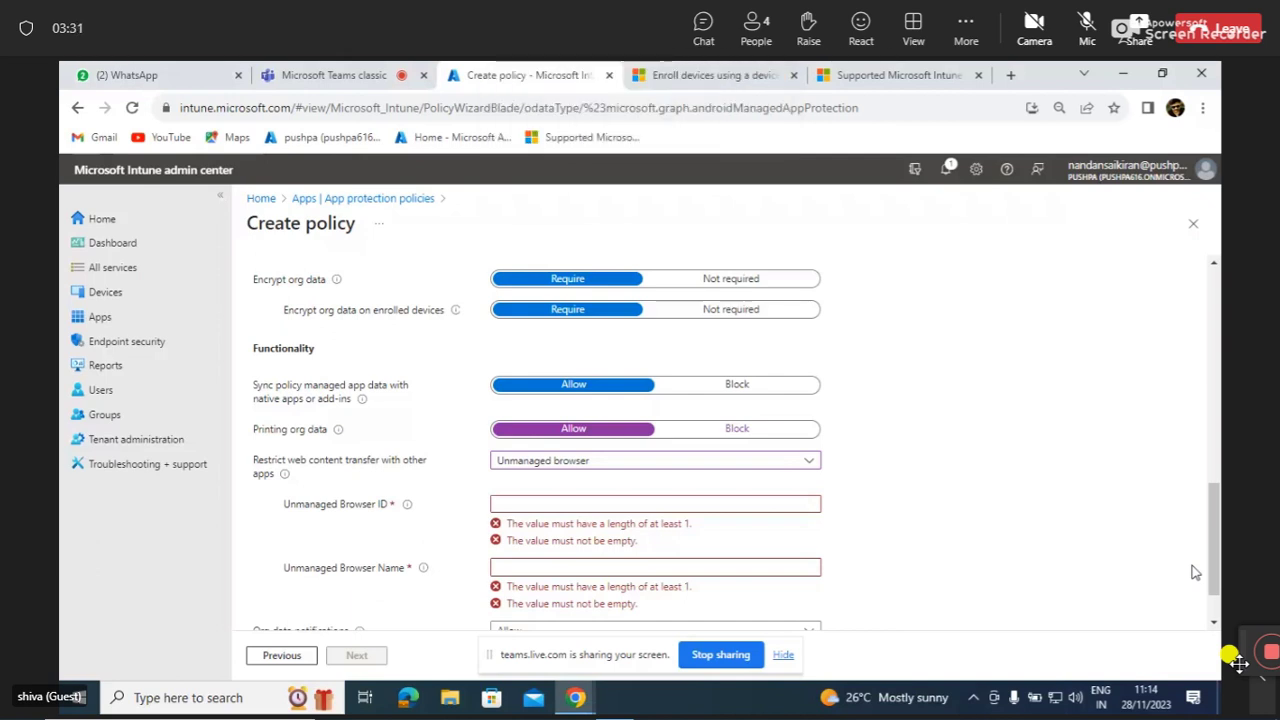
scroll(1145, 574, down, 1)
scroll(1145, 574, down, 3)
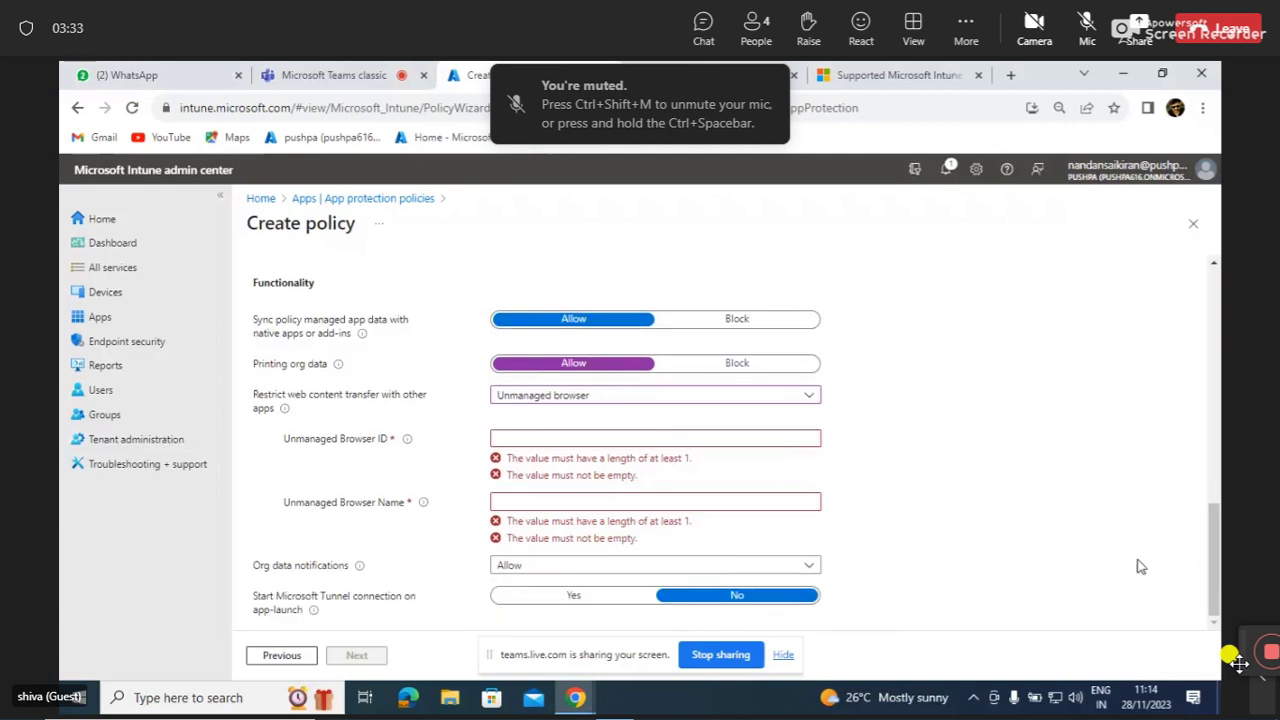
Return web content transfer to Any app, then open a new blank Chrome tab.
click(811, 396)
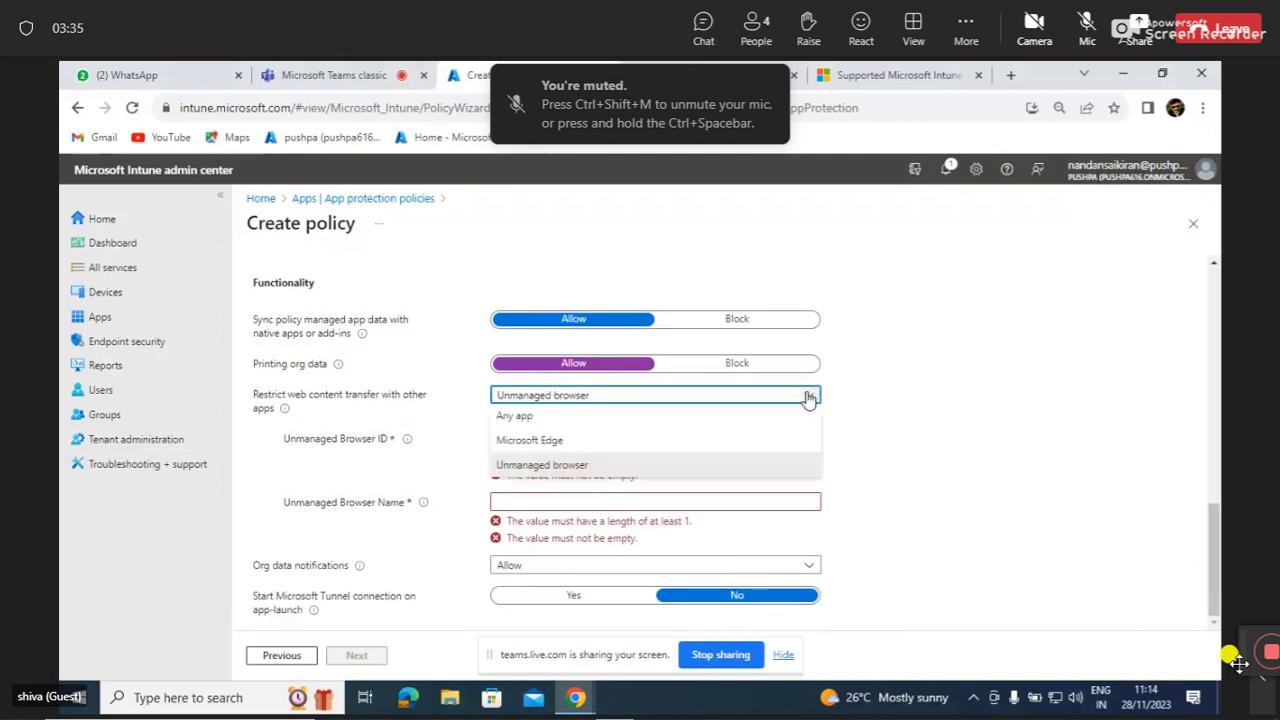
click(716, 422)
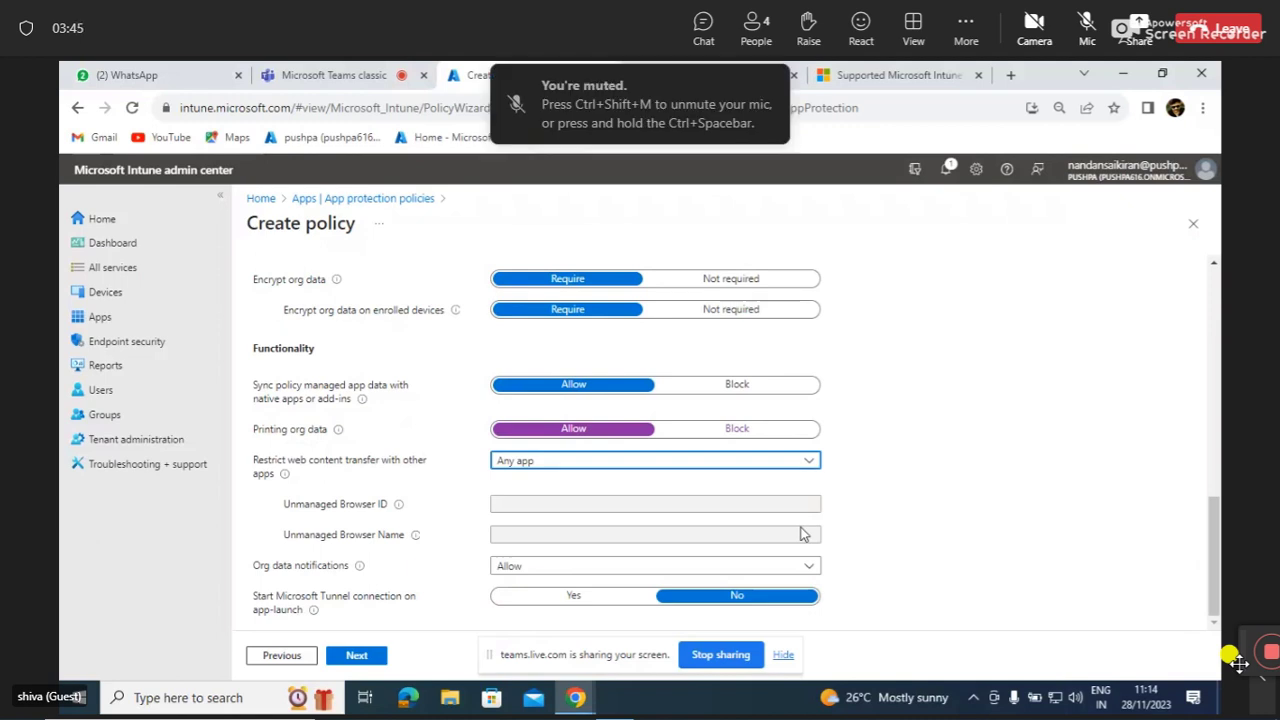
click(1013, 77)
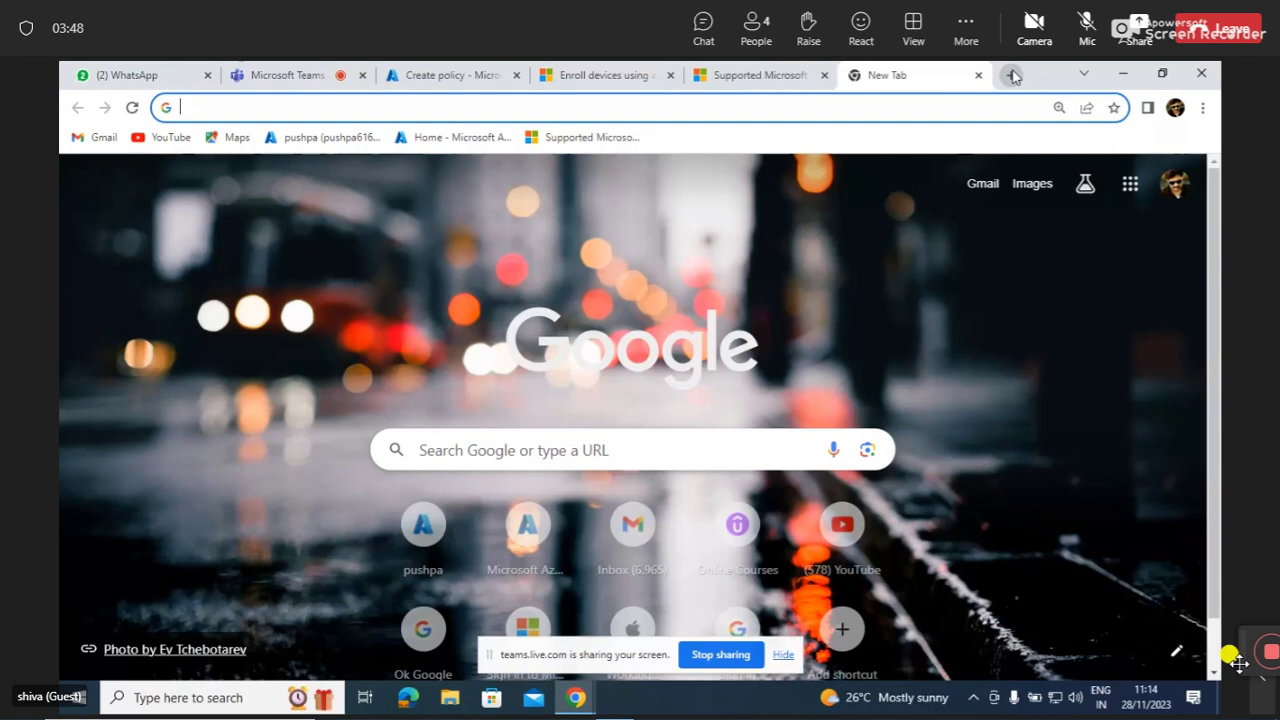
Search Google for 'id for chrome browser' from the new tab's address bar.
click(866, 111)
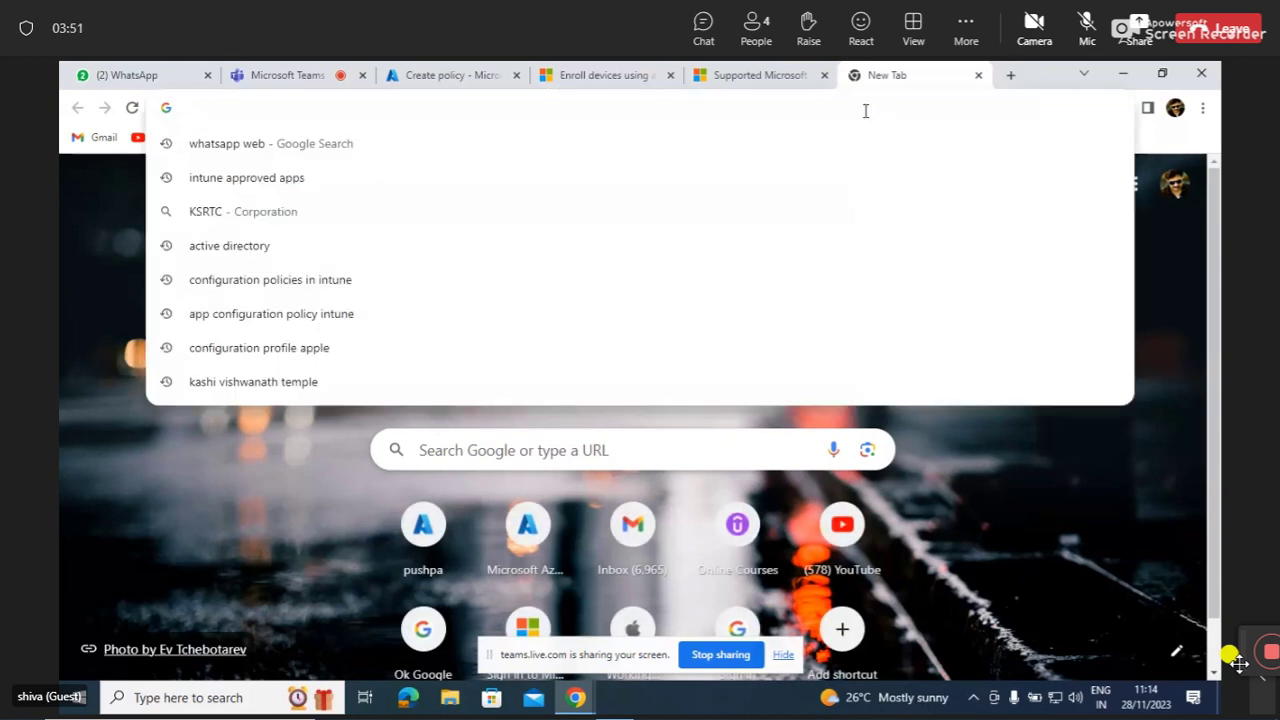
text(id for )
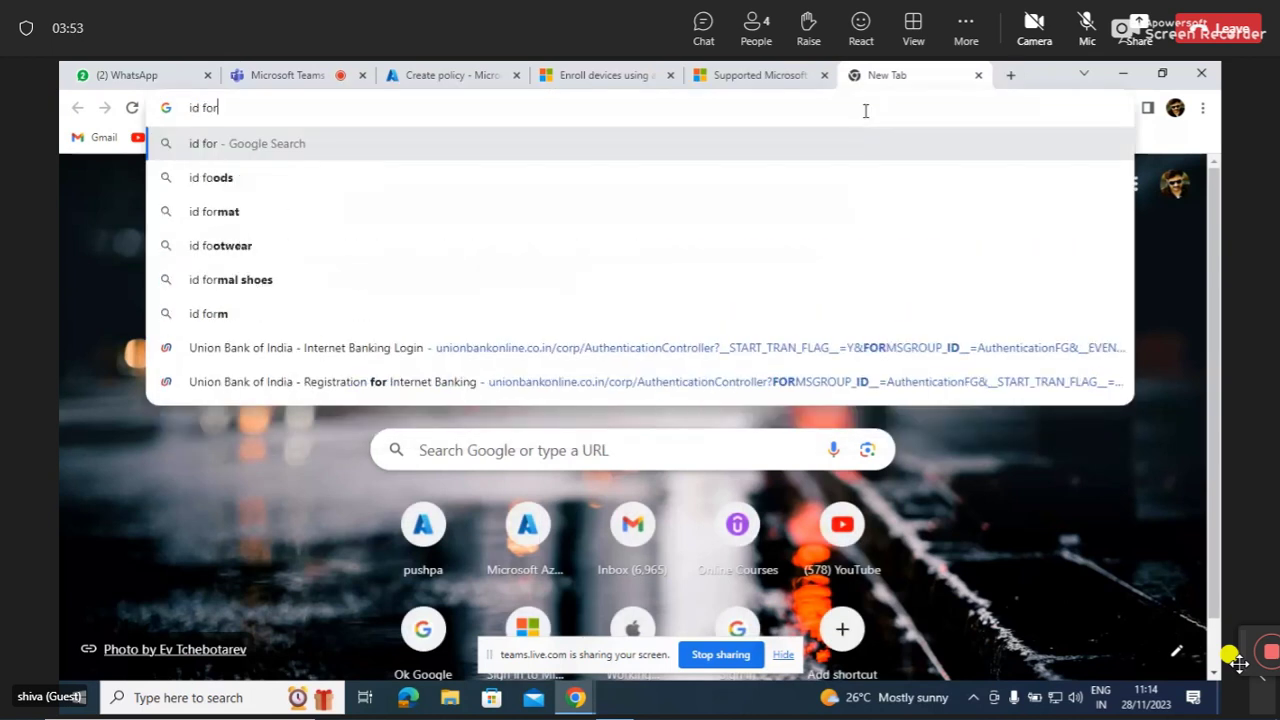
text(c)
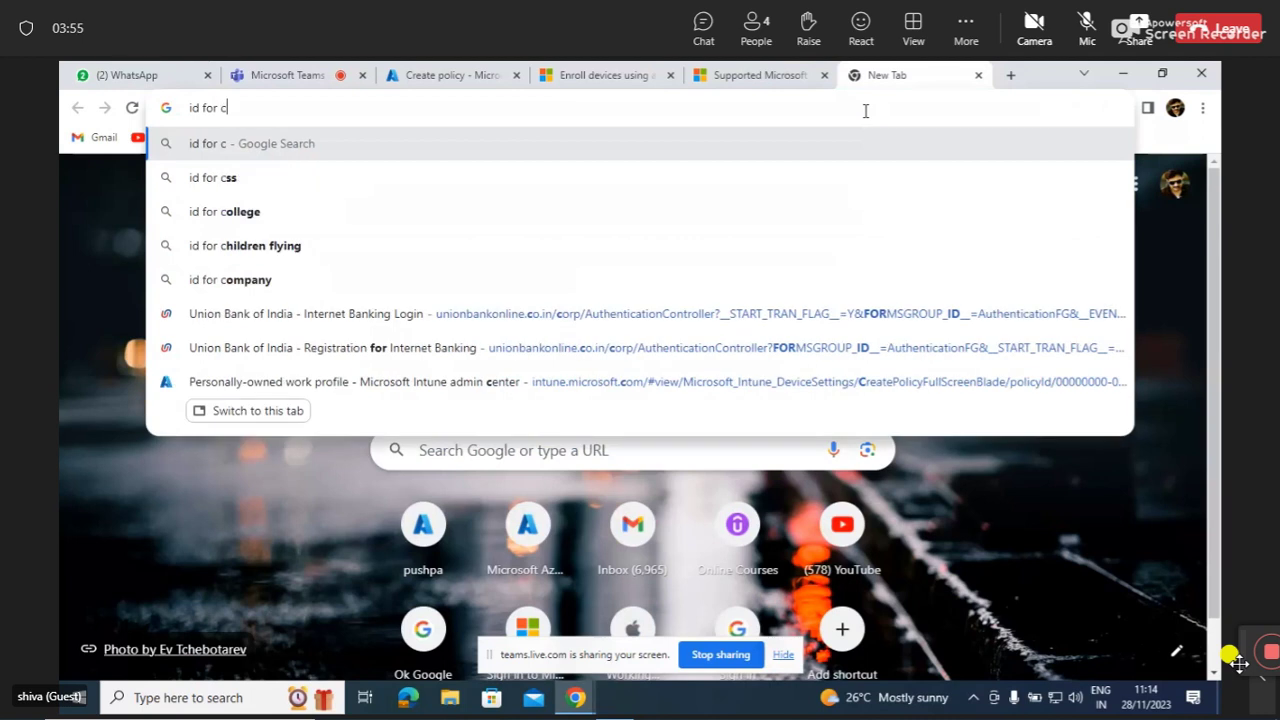
text(rome)
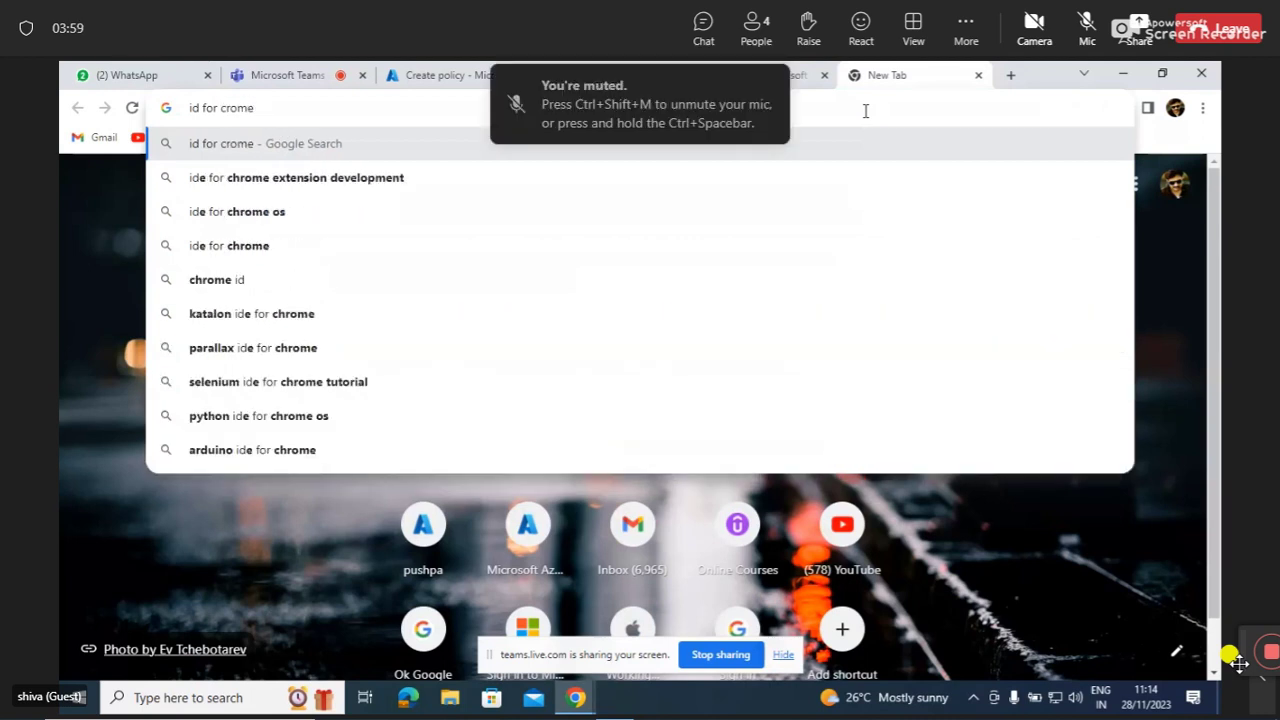
key(BackSpace)
key(BackSpace)
key(BackSpace)
key(BackSpace)
key(BackSpace)
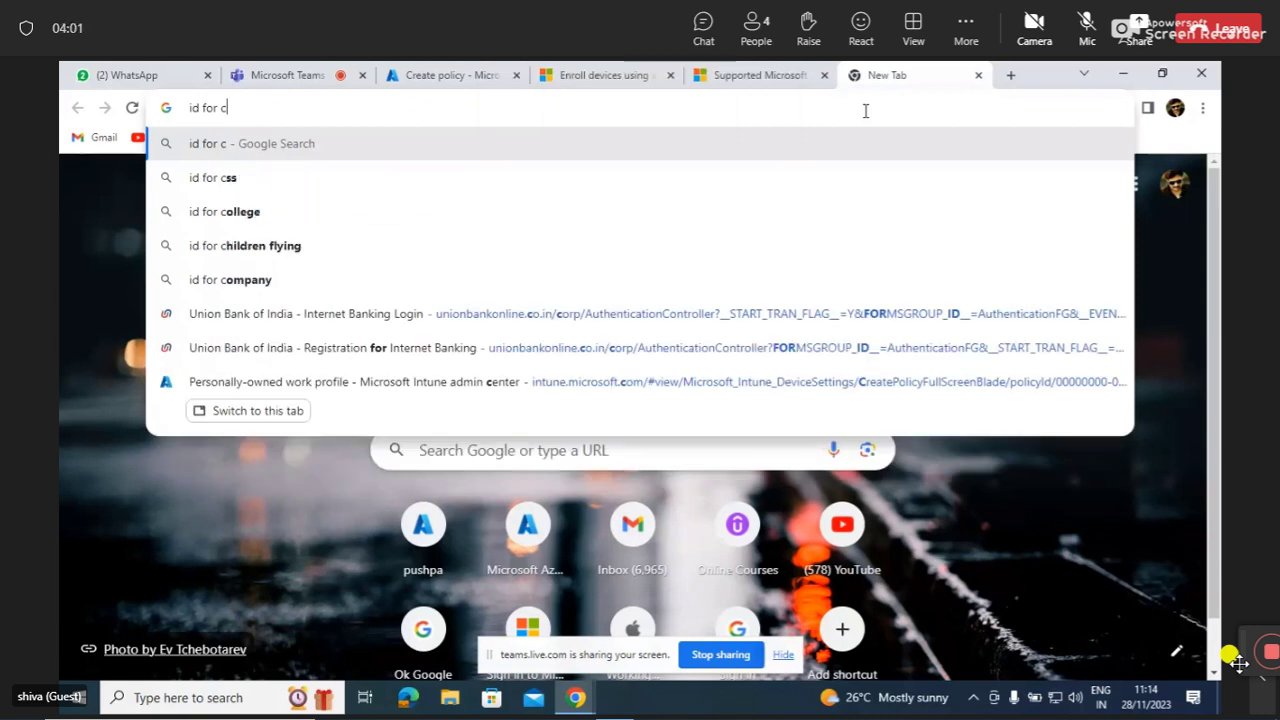
text(hrome )
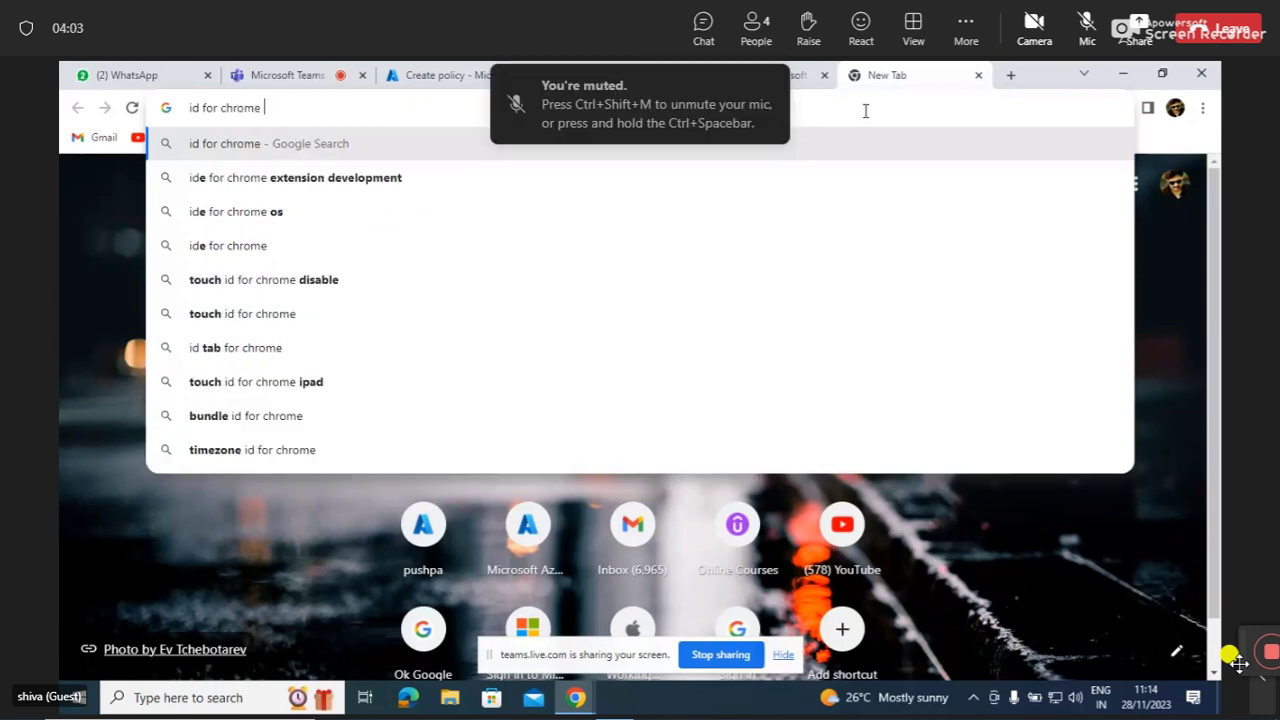
text(b)
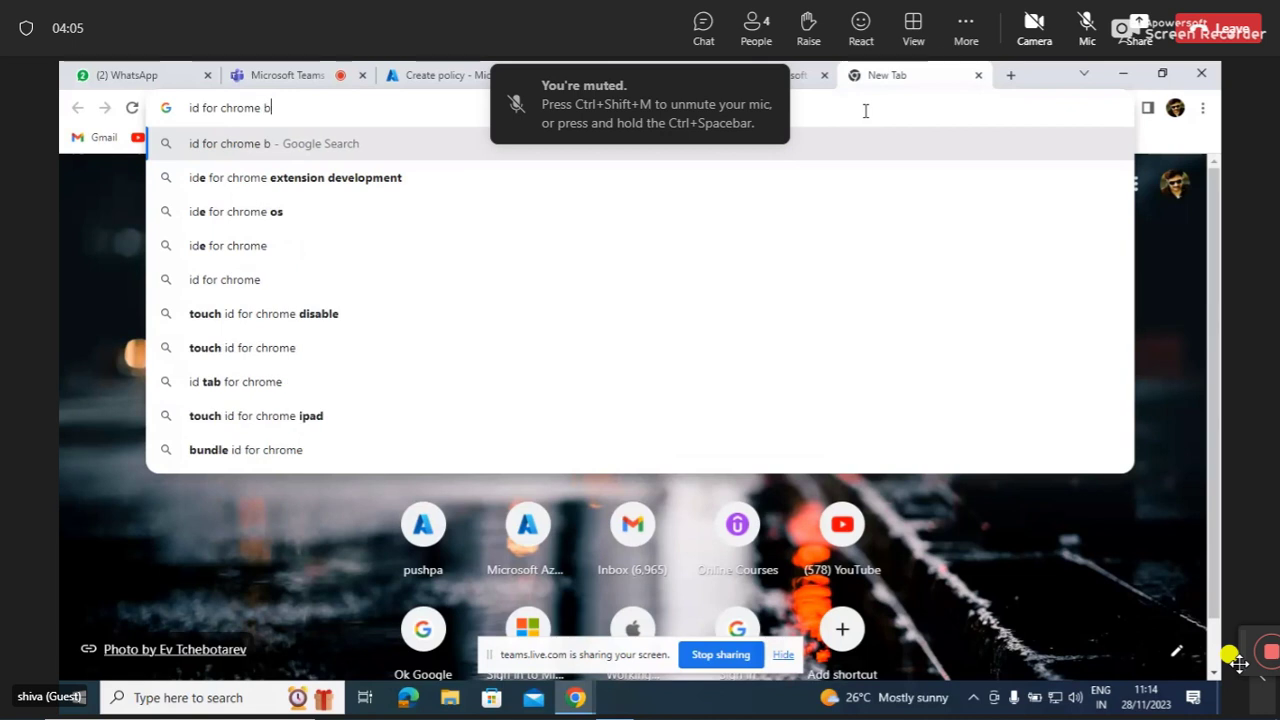
text(rowser)
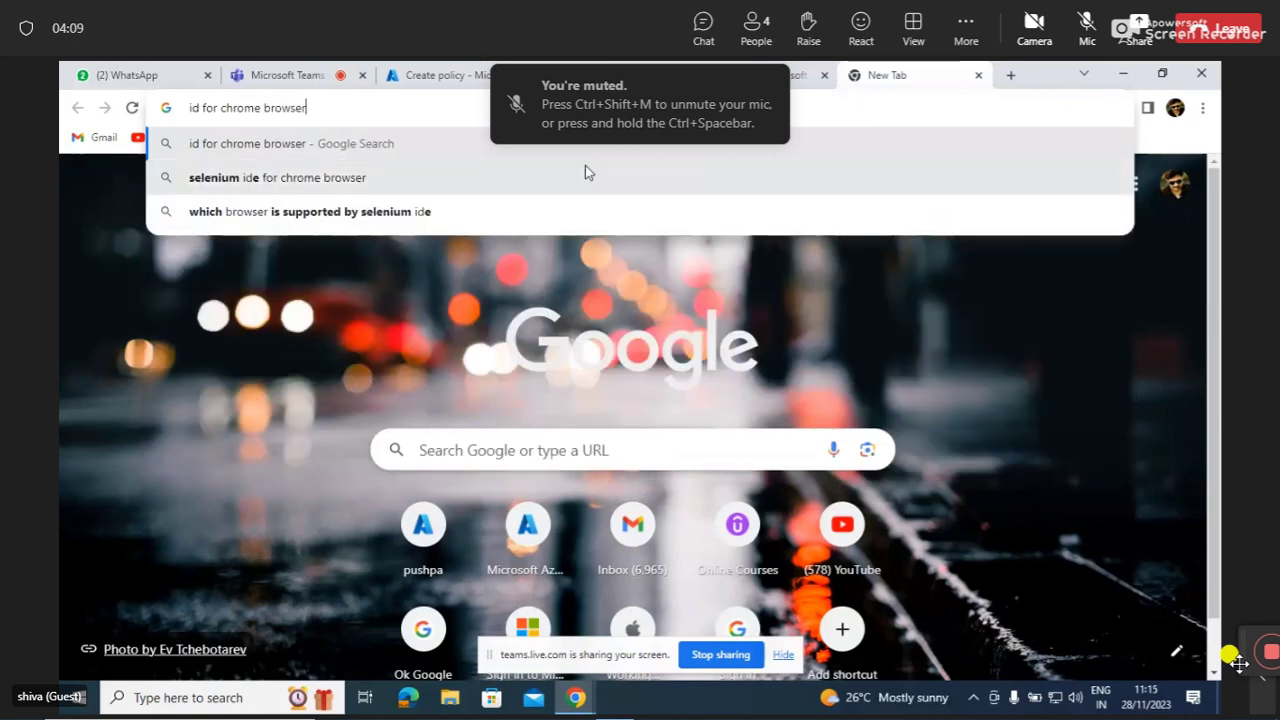
click(296, 147)
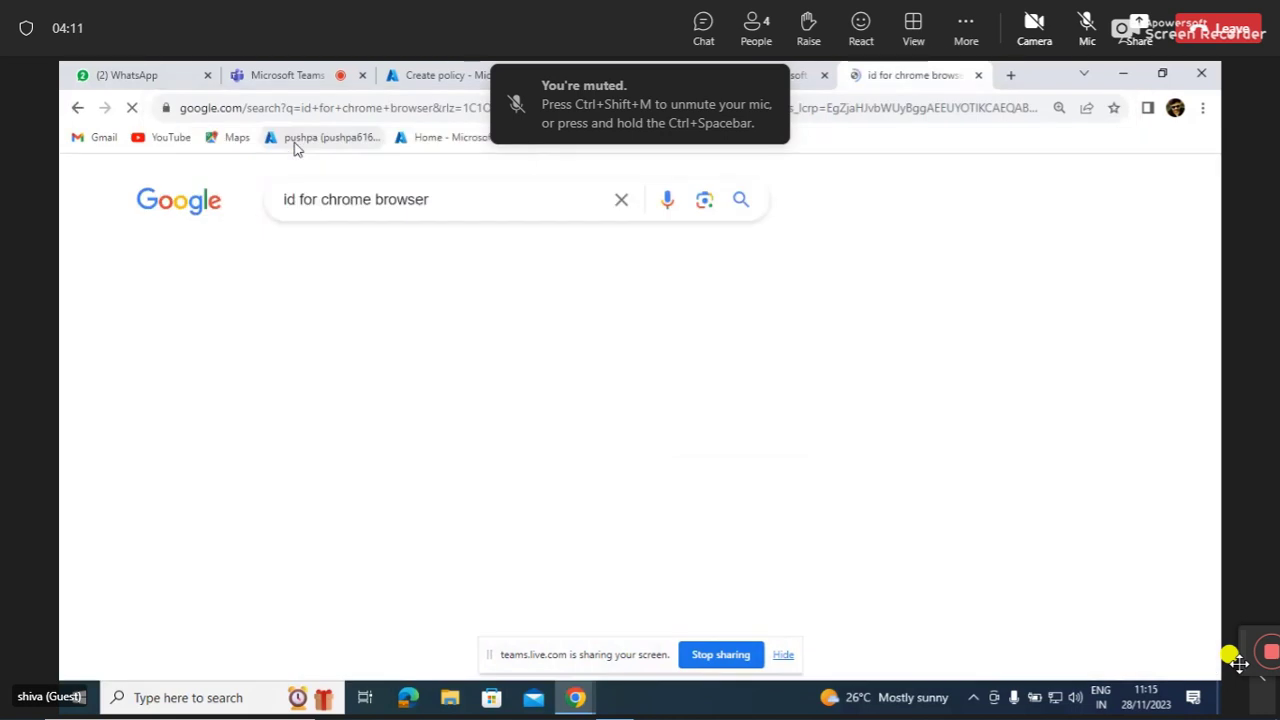
scroll(324, 368, down, 2)
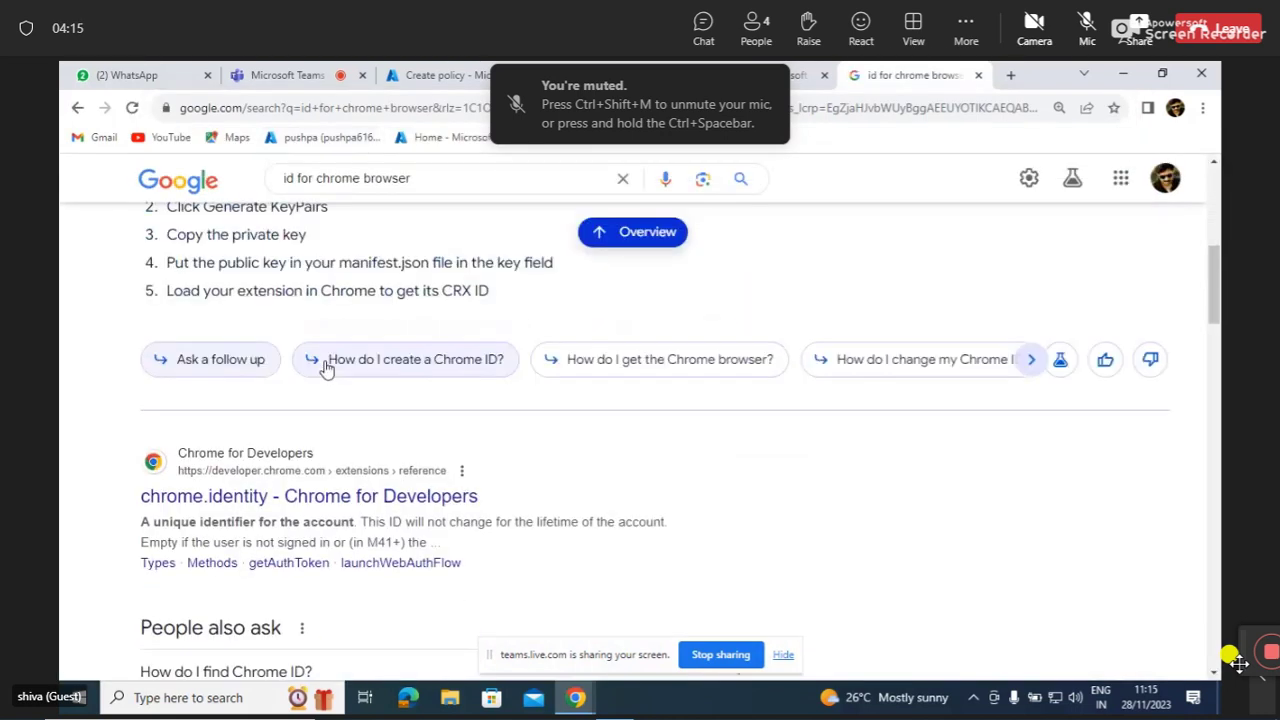
scroll(324, 368, up, 3)
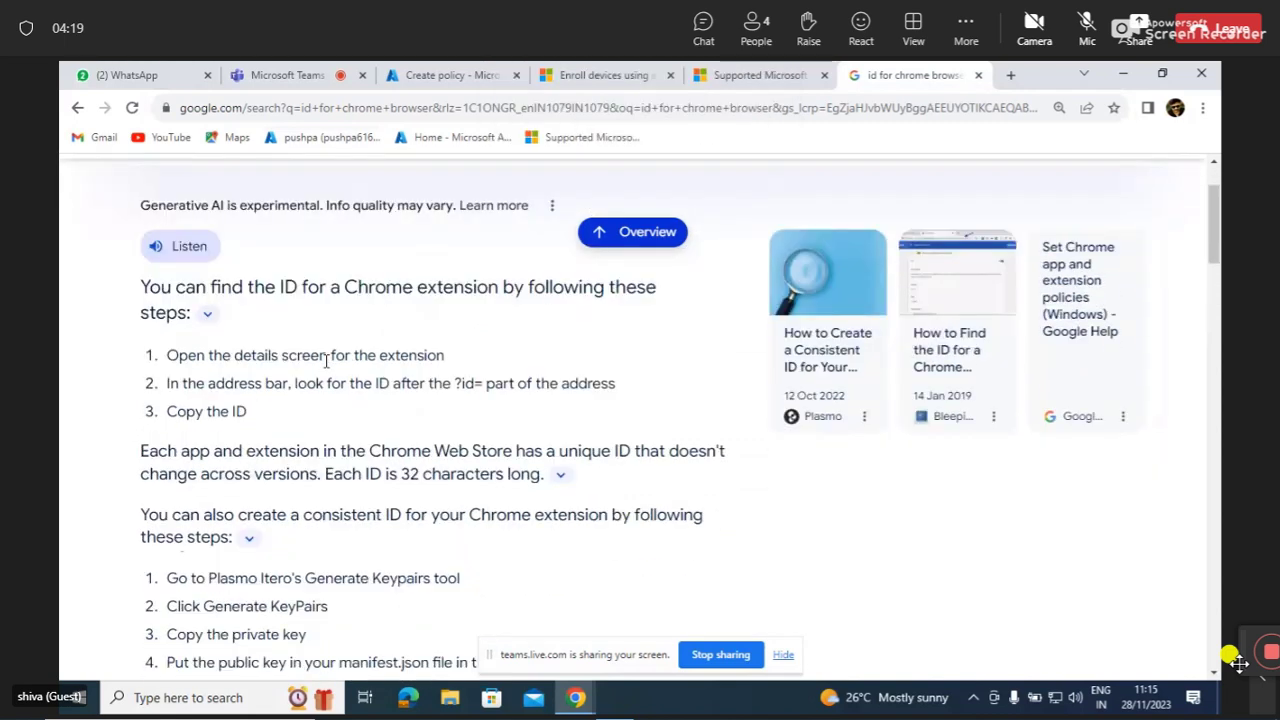
scroll(326, 362, down, 1)
scroll(326, 362, down, 3)
scroll(326, 362, down, 4)
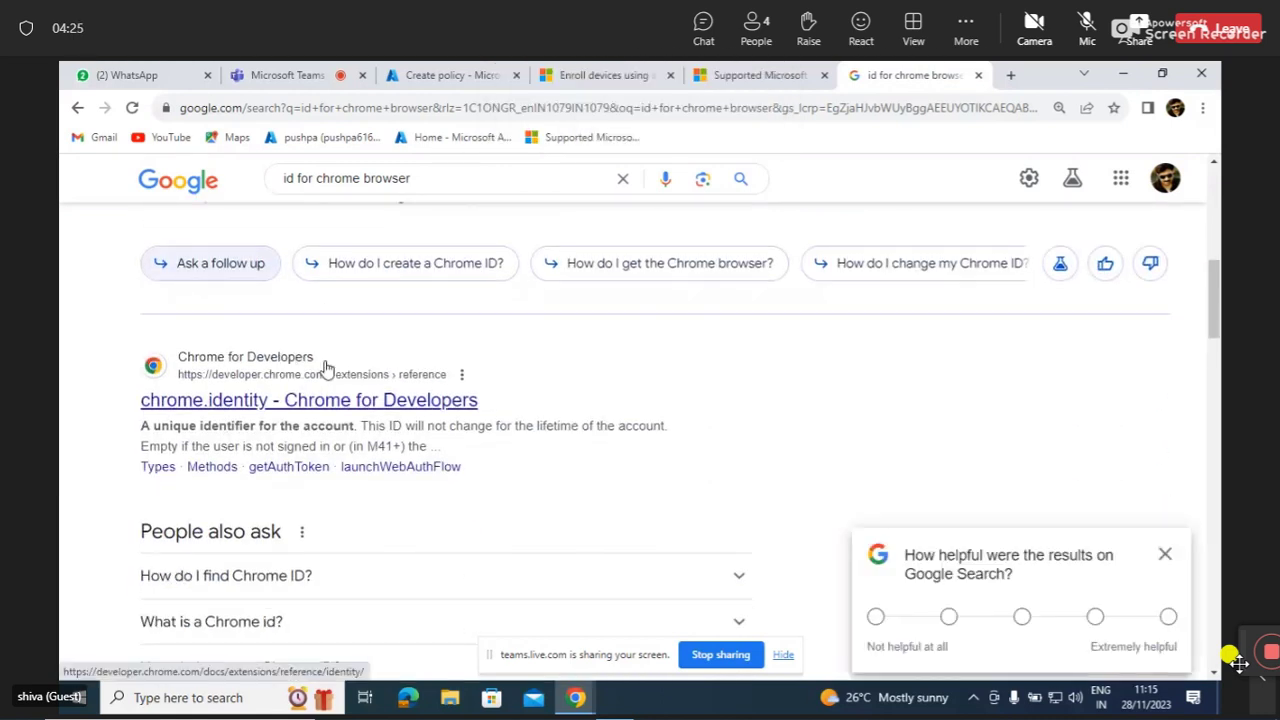
click(1167, 559)
scroll(728, 526, up, 5)
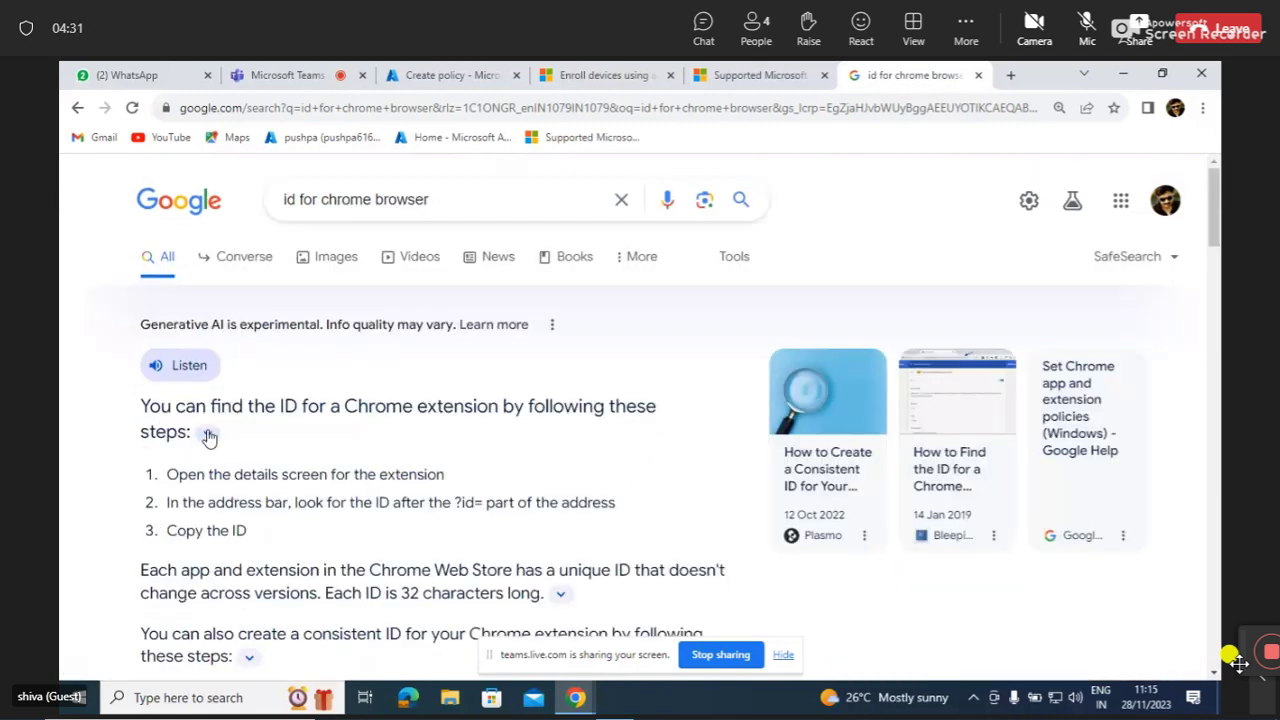
scroll(205, 430, down, 1)
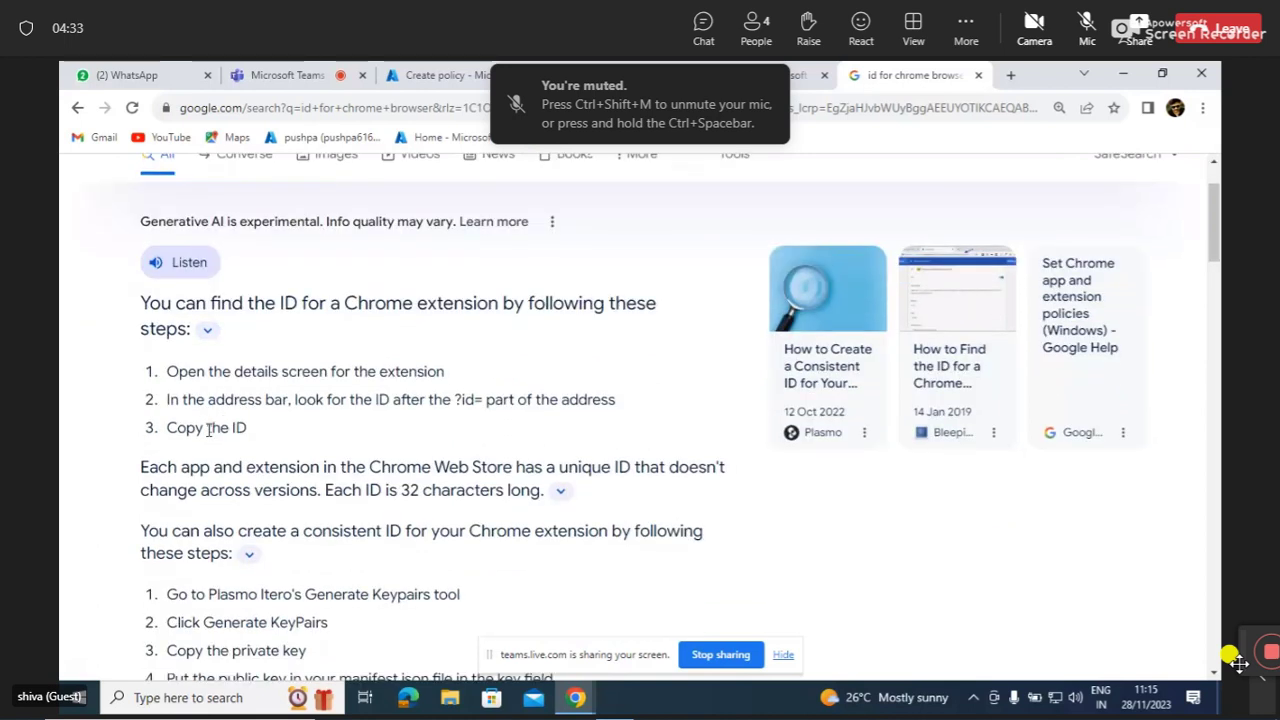
scroll(208, 430, down, 1)
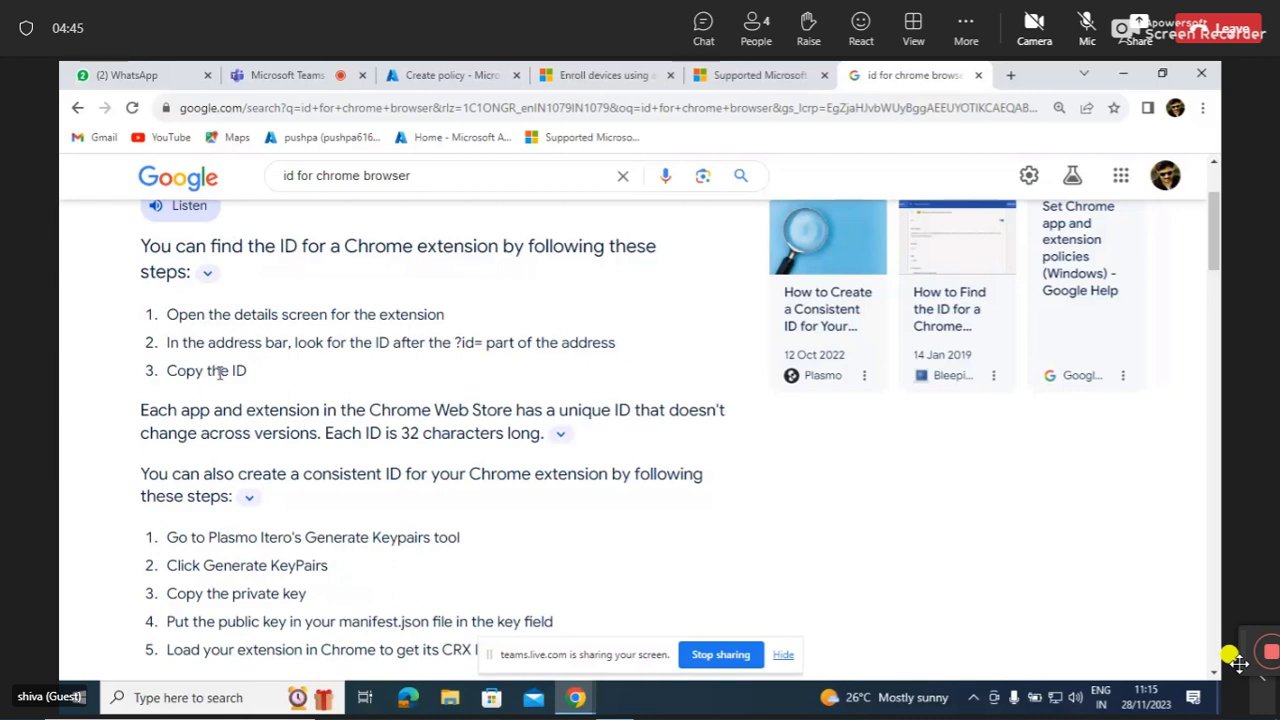
scroll(351, 336, up, 1)
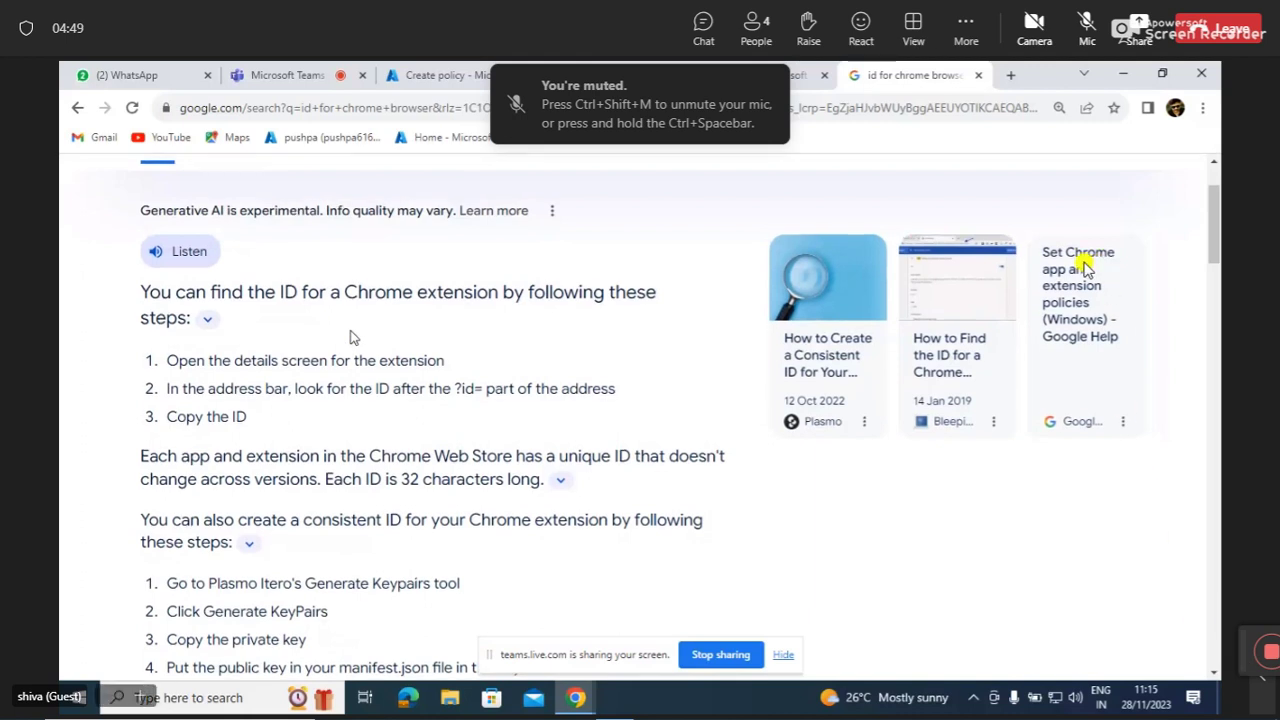
scroll(1010, 215, up, 2)
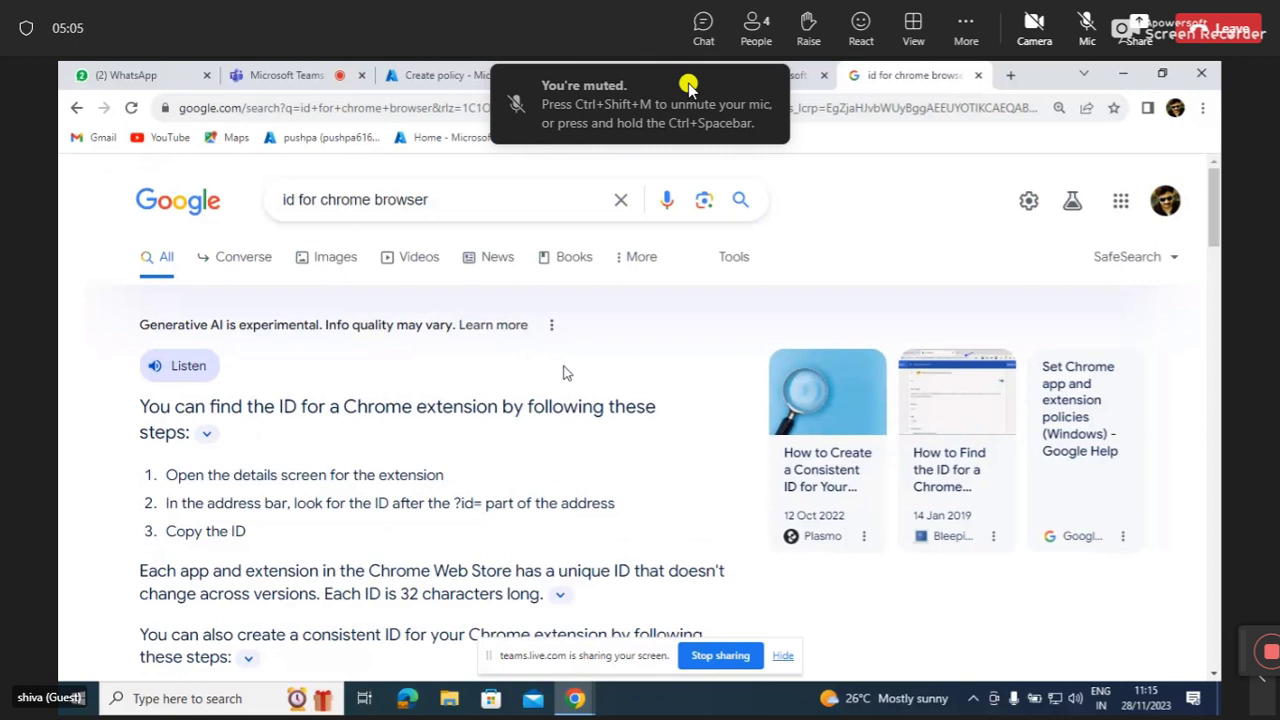
click(487, 68)
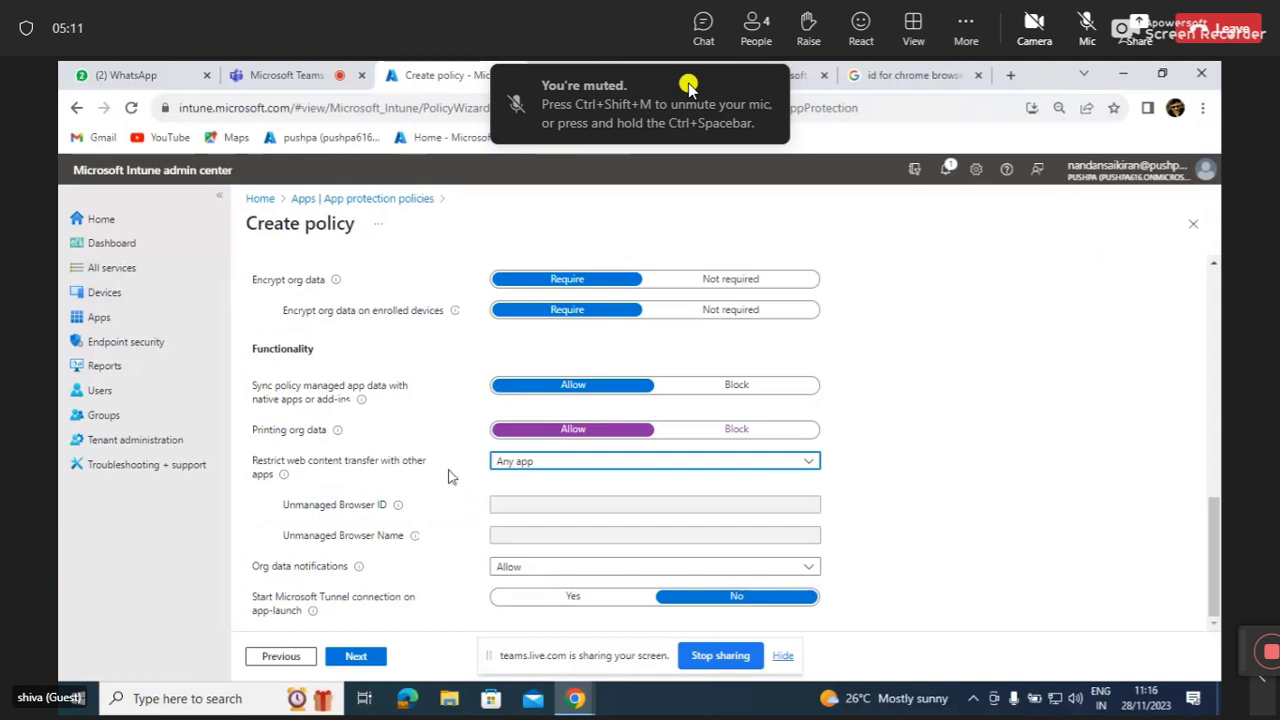
Keep org data notifications at Allow and continue to the Access requirements step.
click(605, 432)
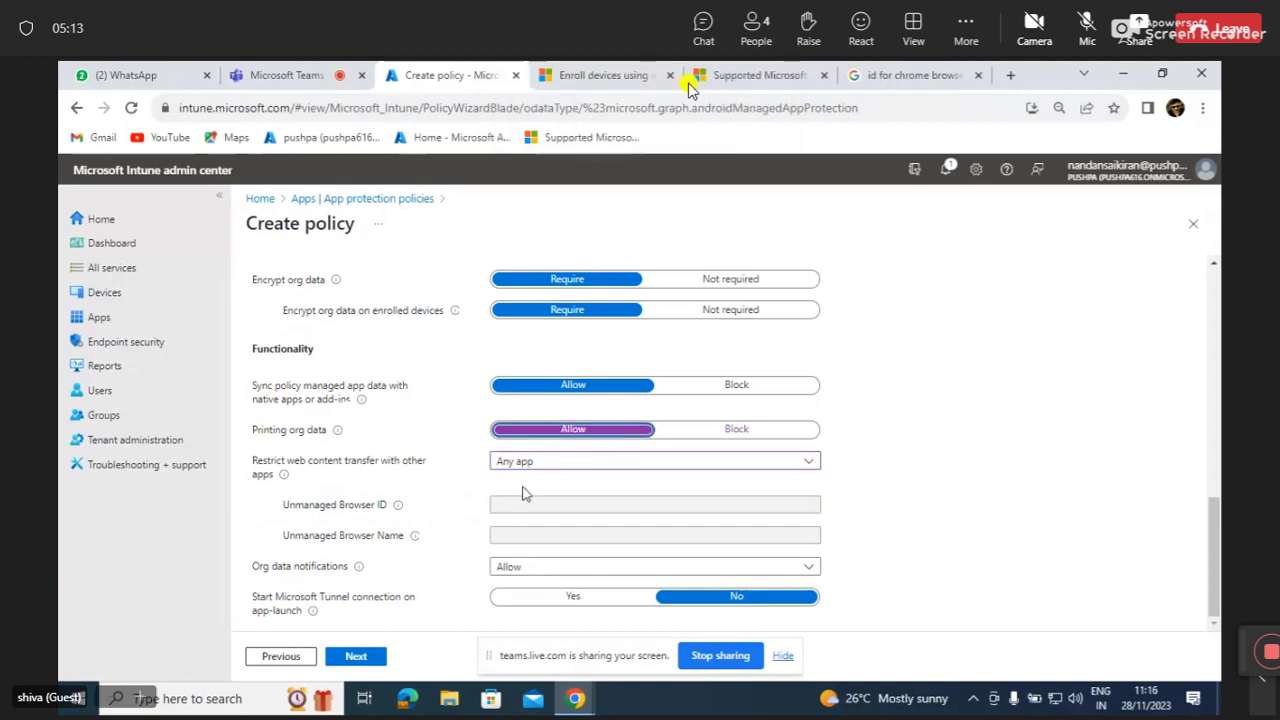
mouse_move(362, 575)
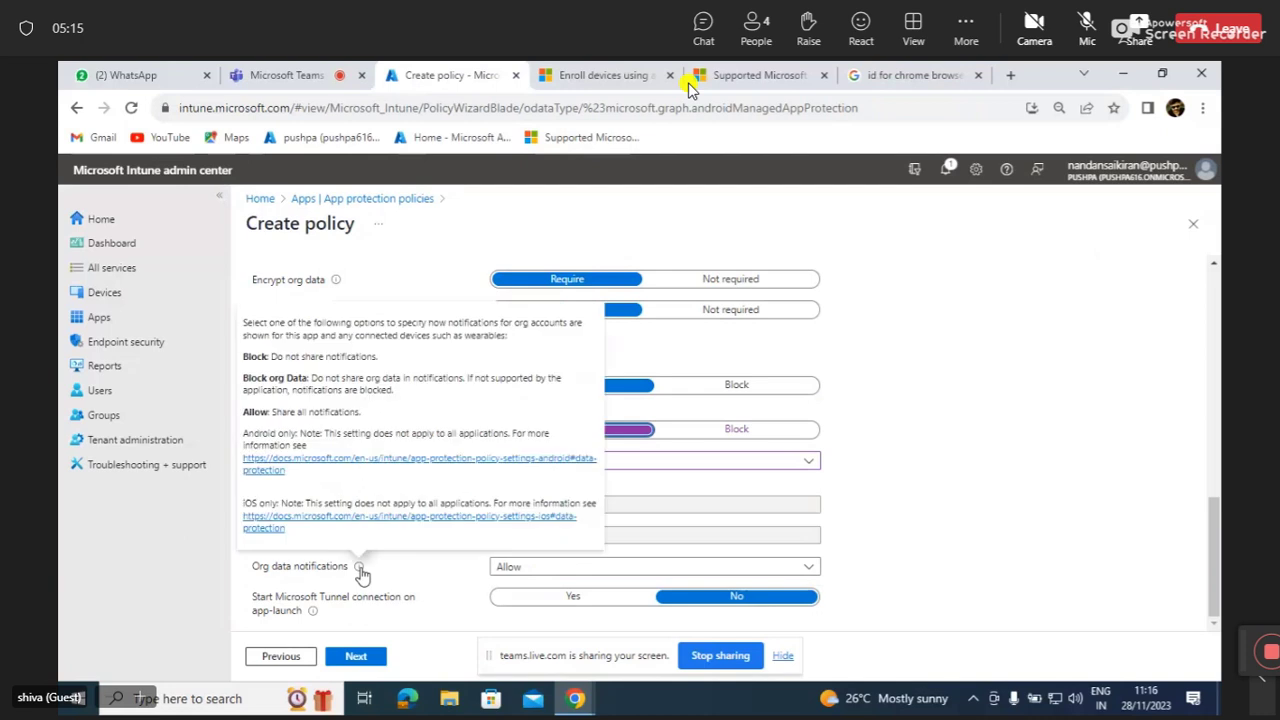
click(605, 567)
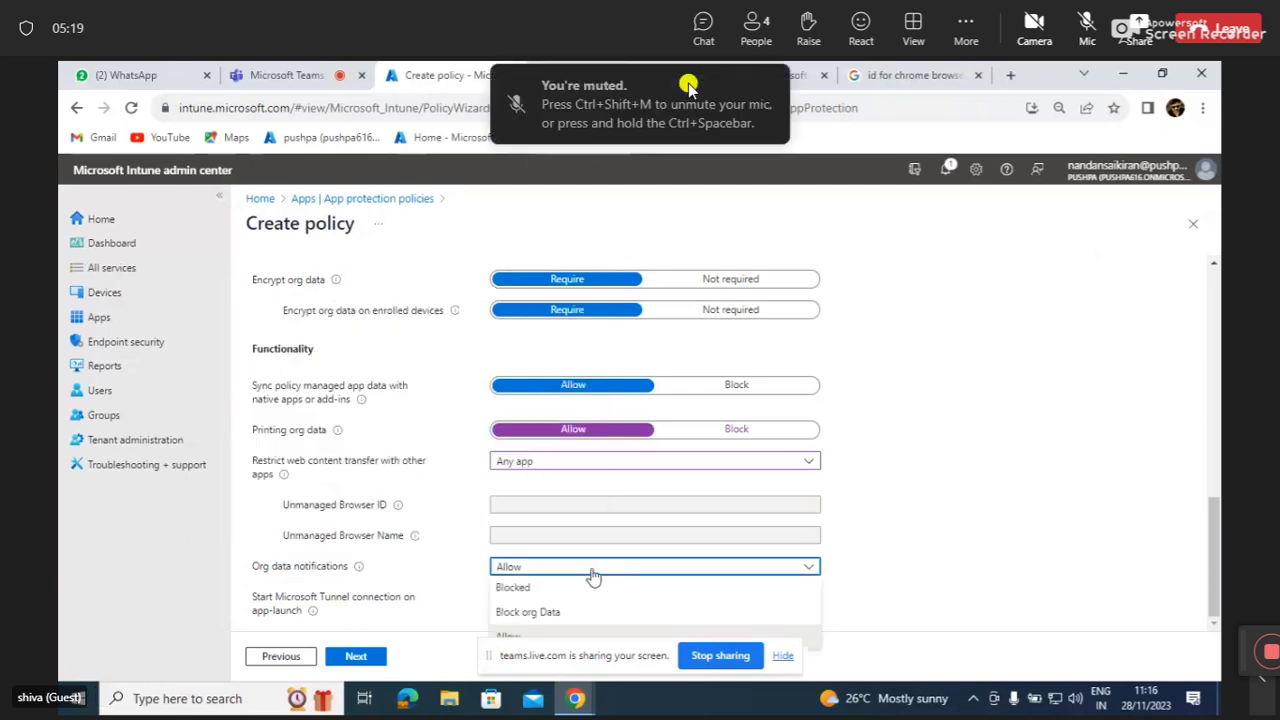
mouse_move(360, 572)
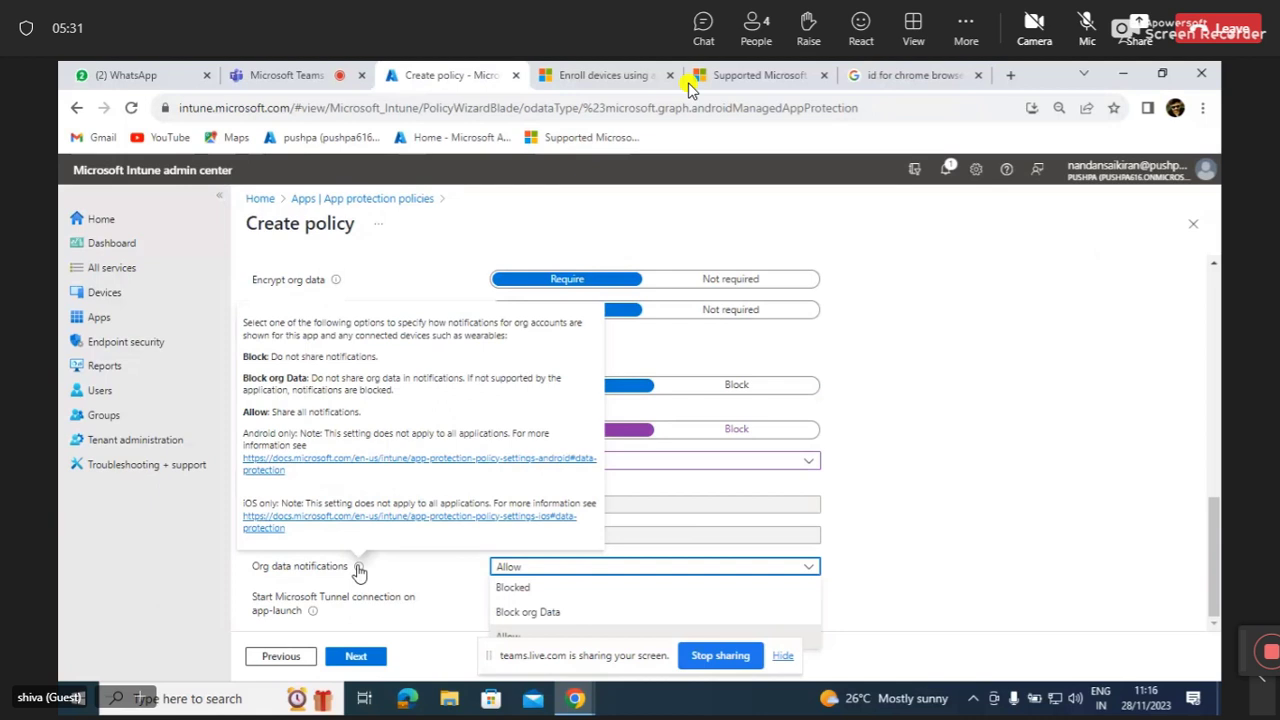
click(462, 611)
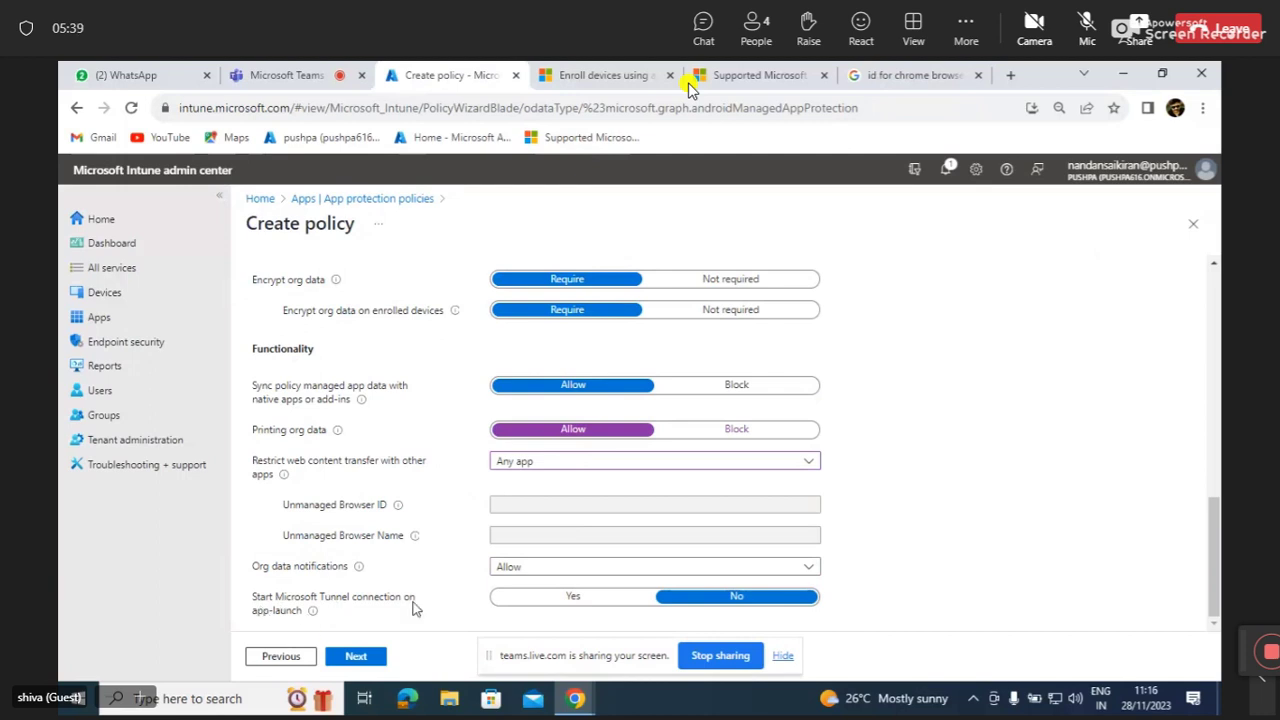
mouse_move(311, 613)
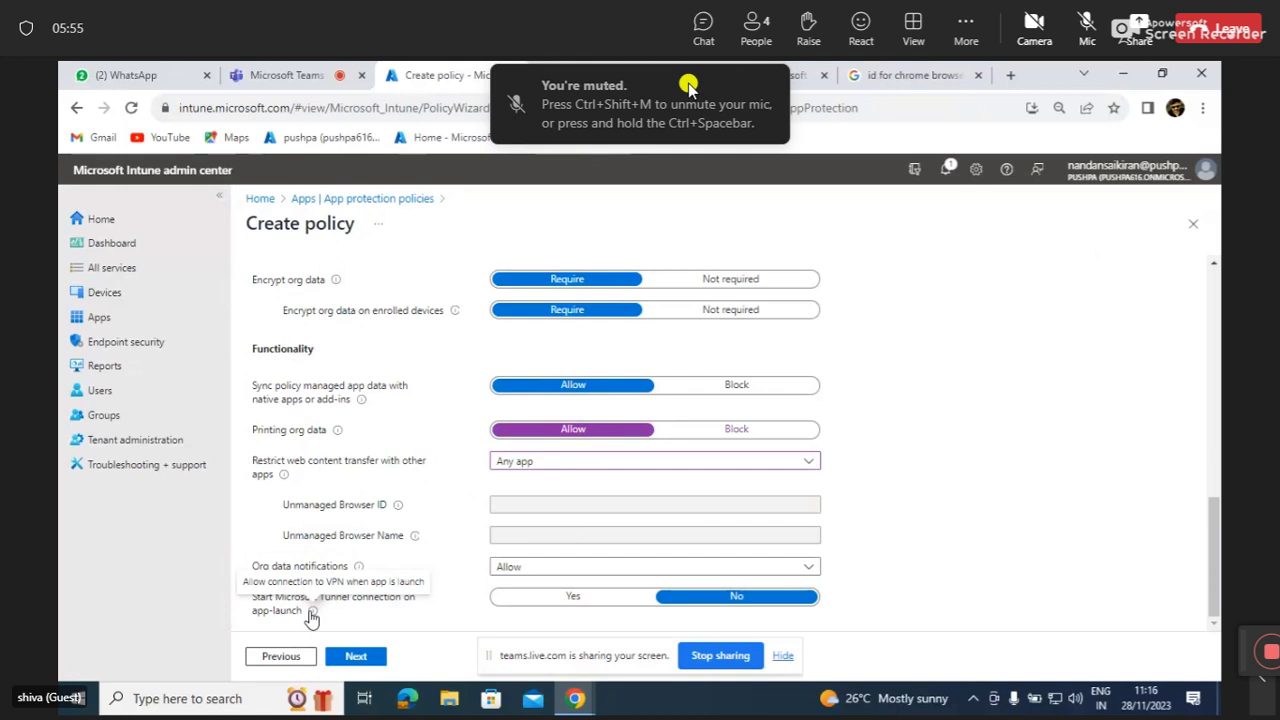
click(358, 660)
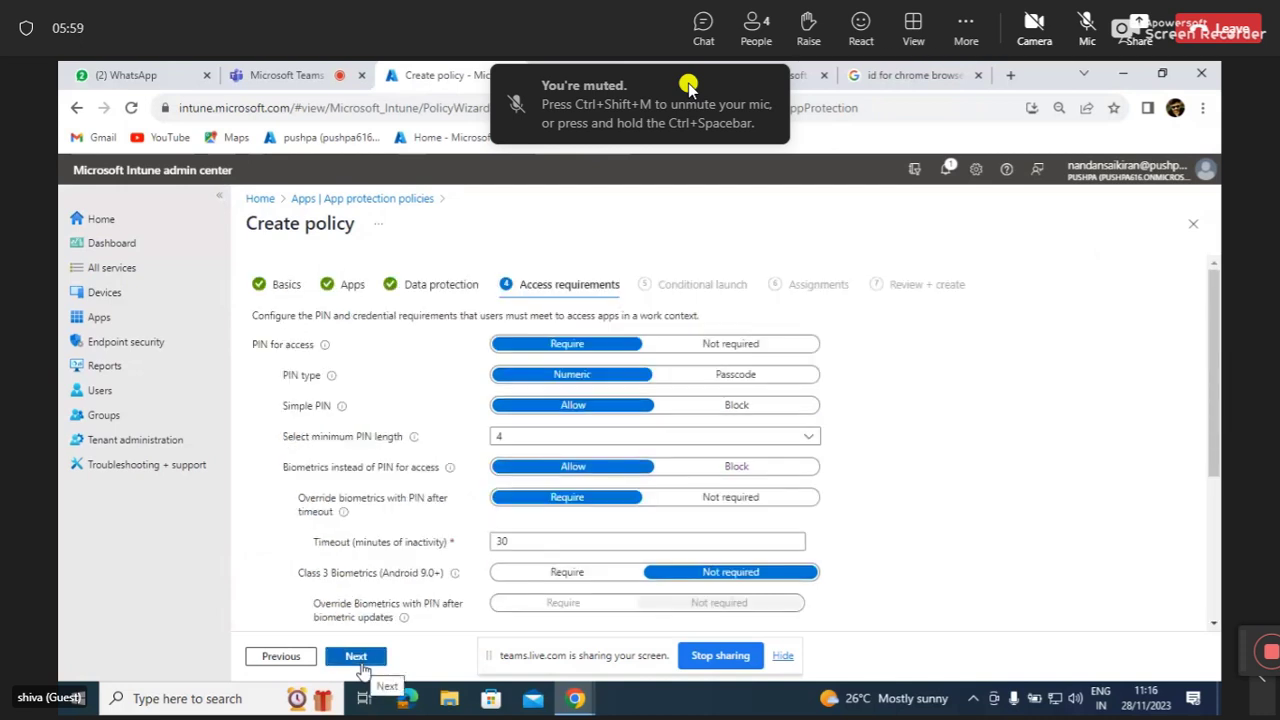
scroll(390, 560, down, 1)
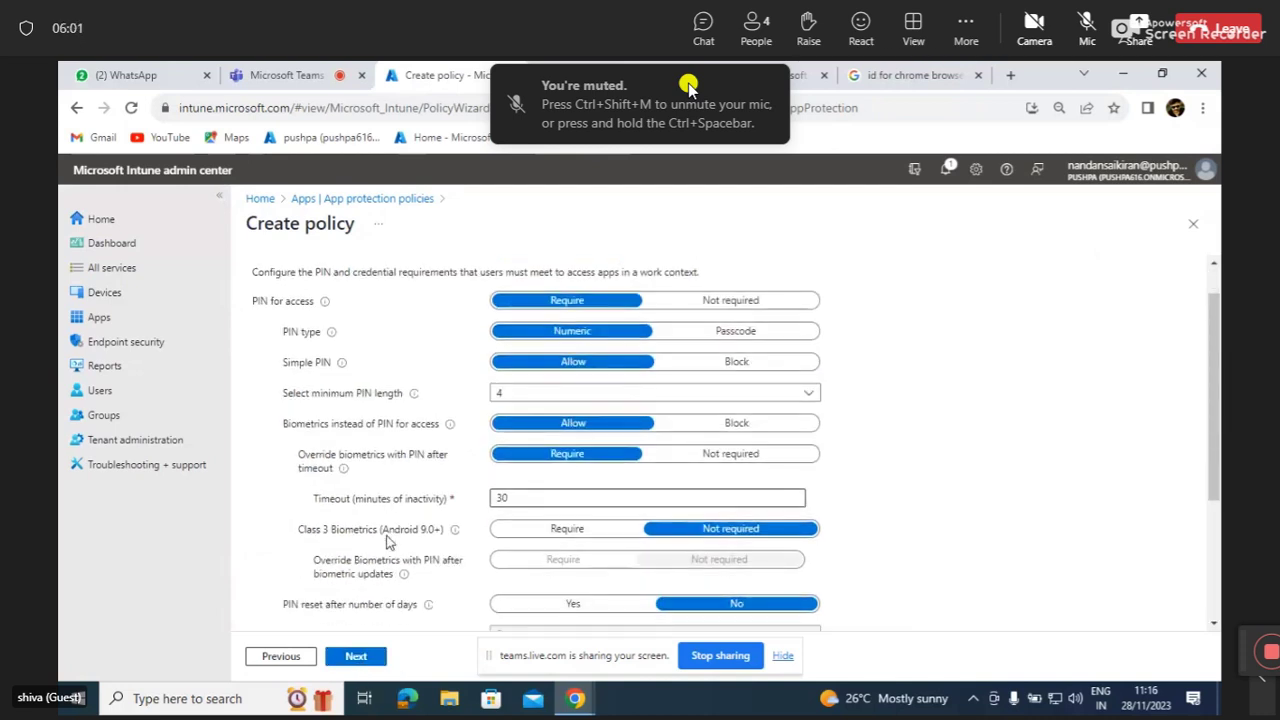
scroll(388, 540, up, 1)
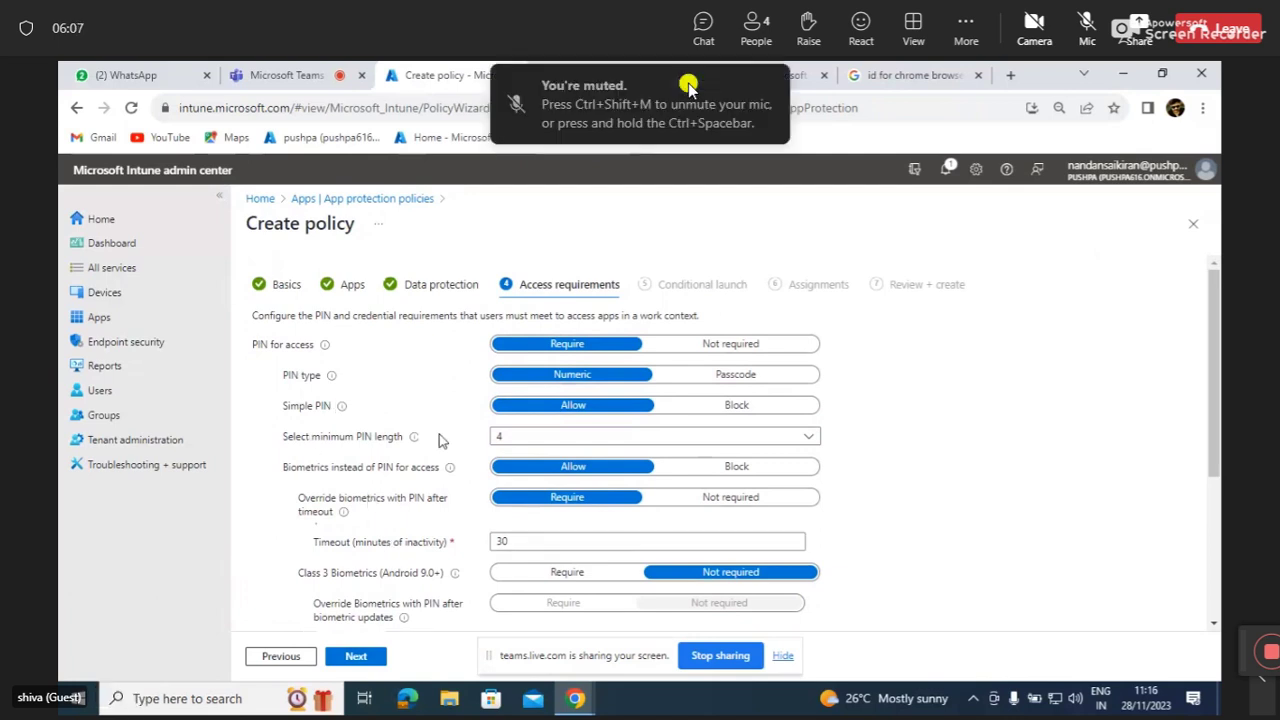
scroll(439, 436, down, 3)
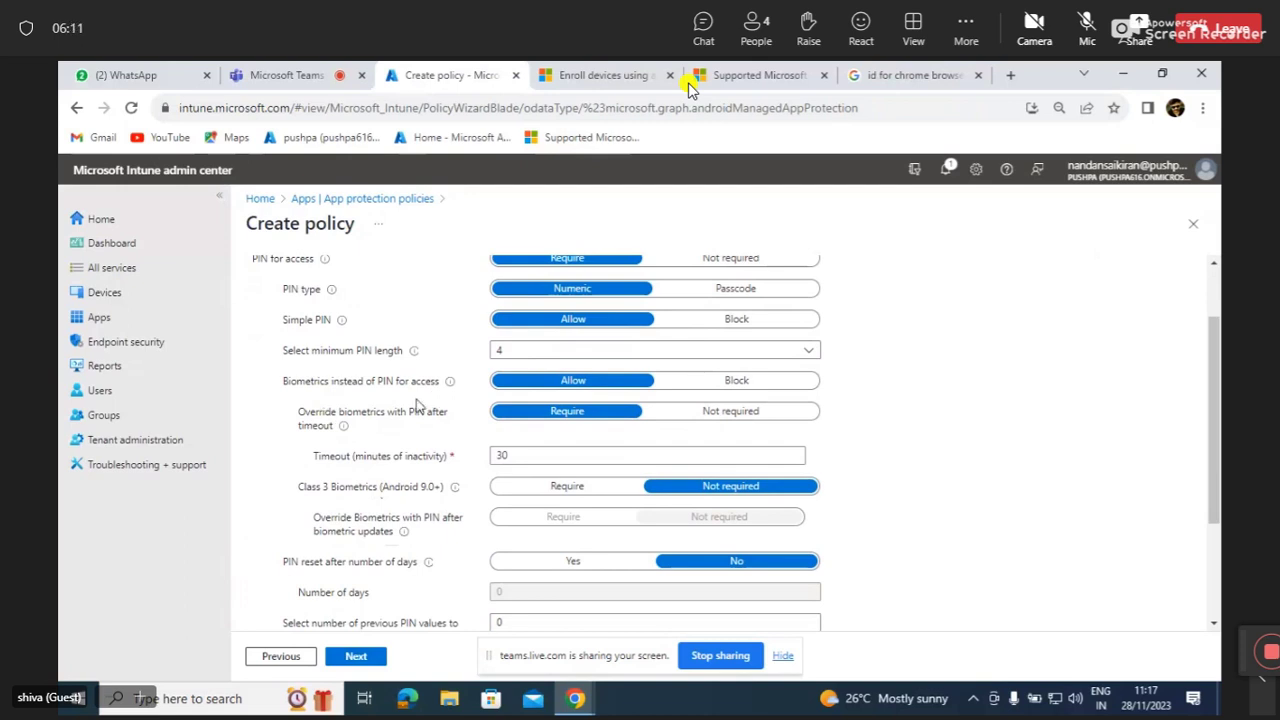
scroll(418, 403, up, 1)
scroll(418, 403, down, 1)
scroll(418, 403, down, 2)
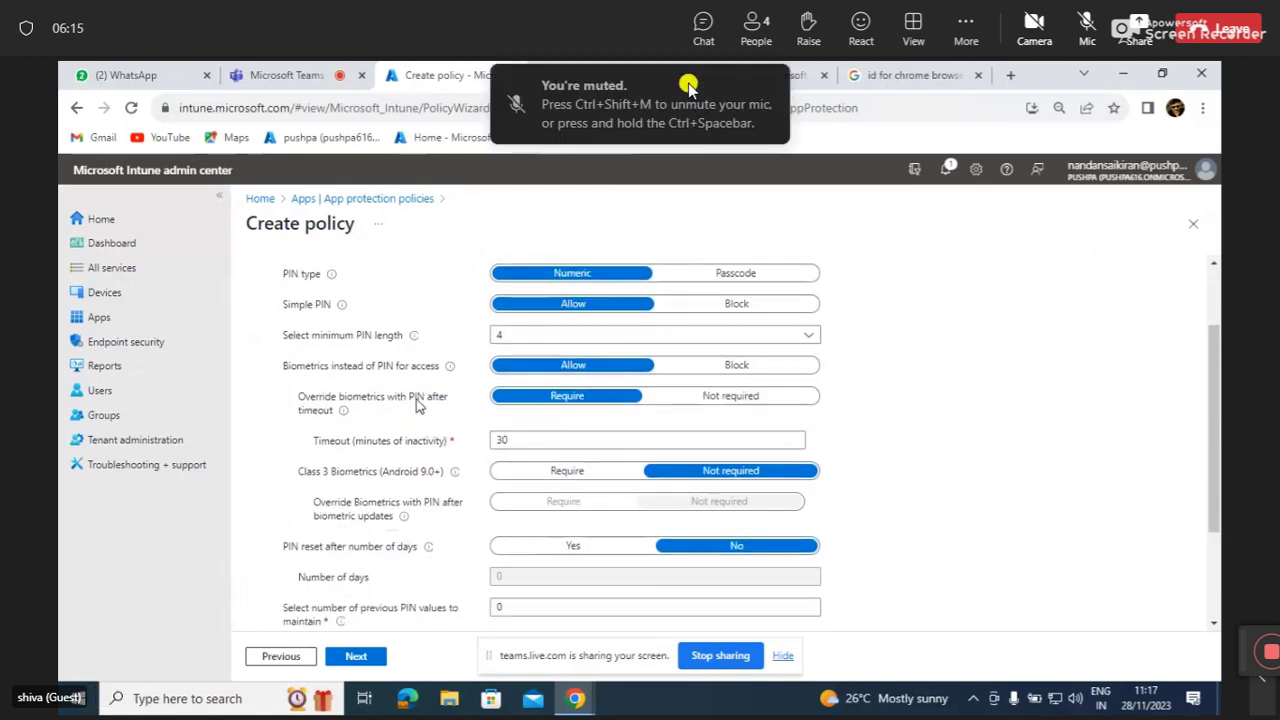
scroll(418, 403, down, 2)
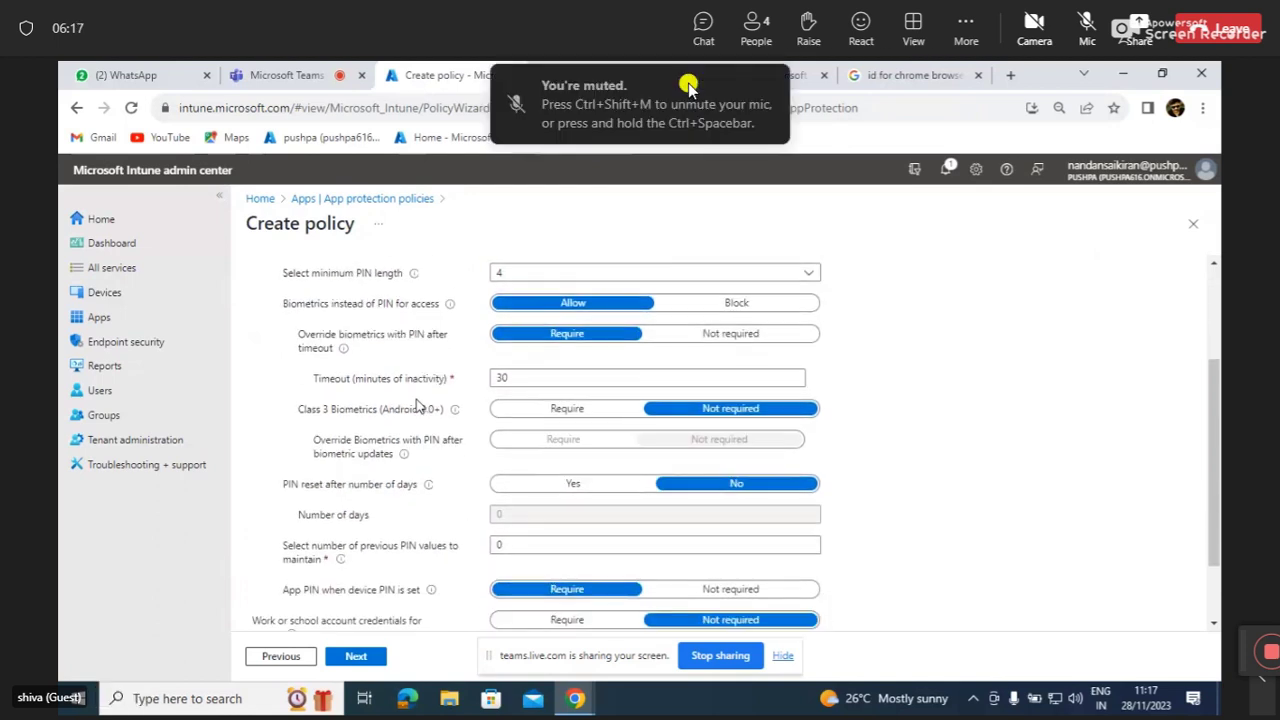
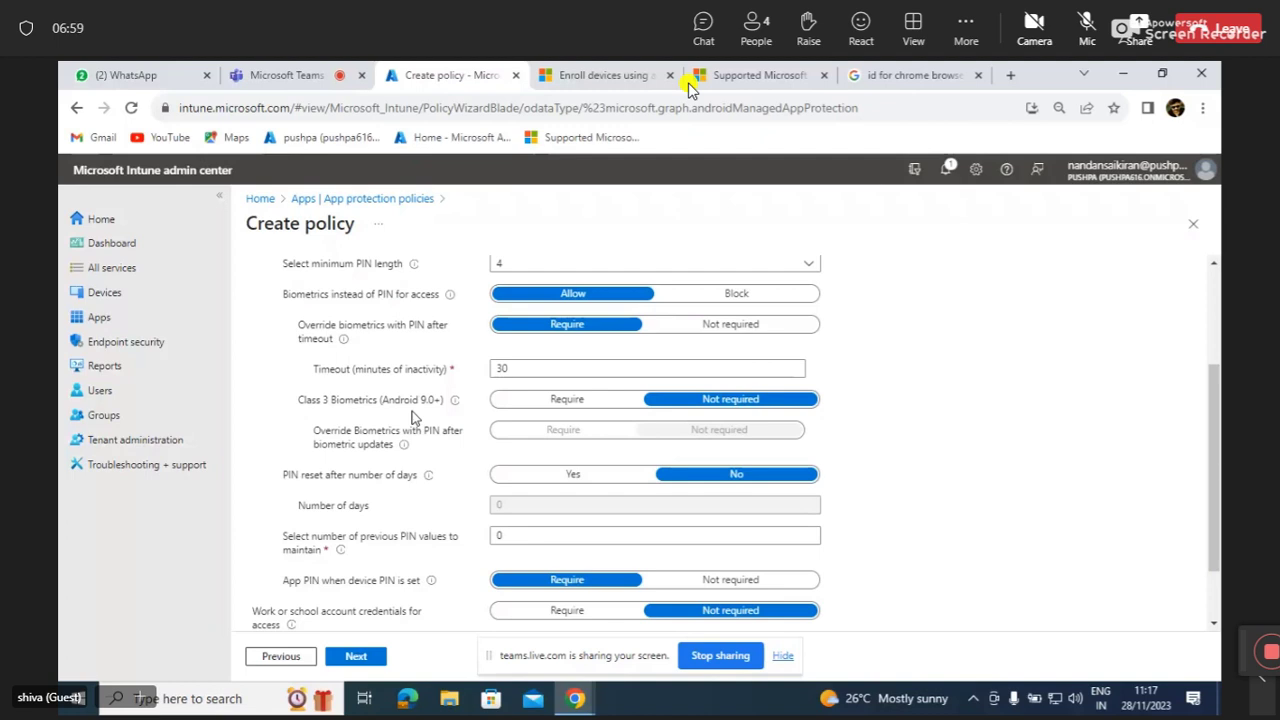
Review the Access requirements settings, focusing on the number of previous PIN values.
scroll(344, 414, down, 2)
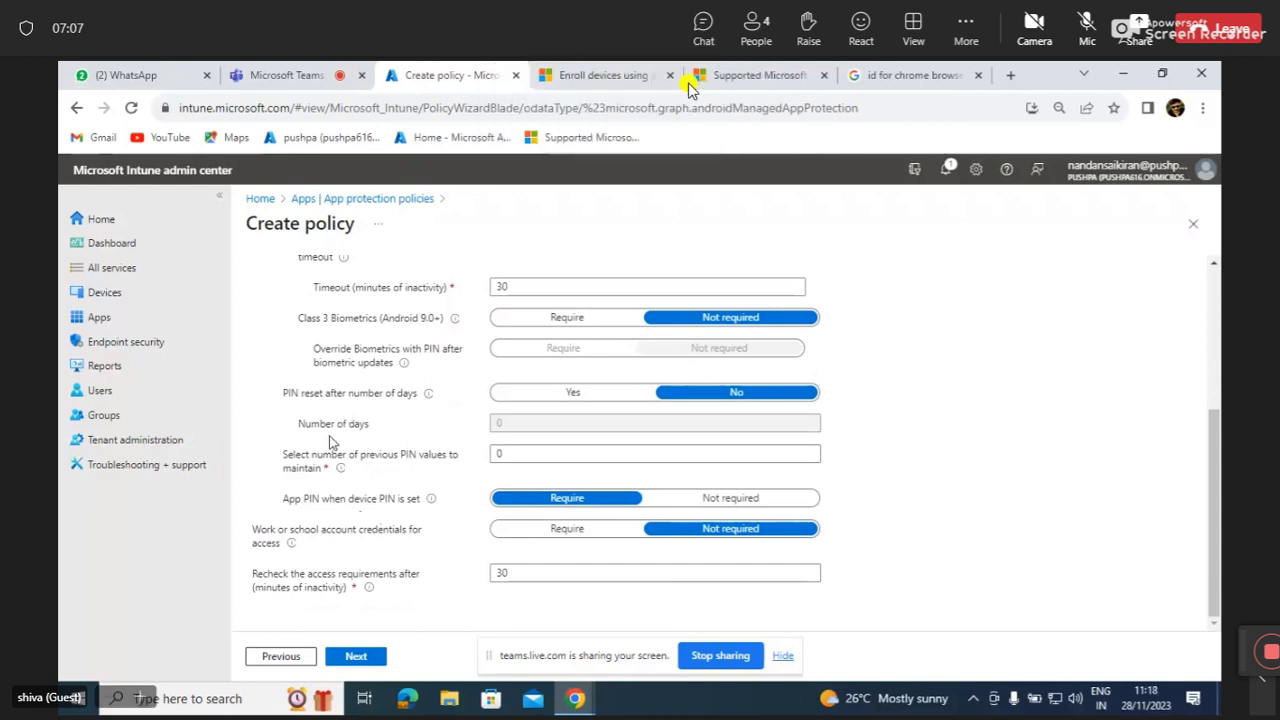
click(325, 450)
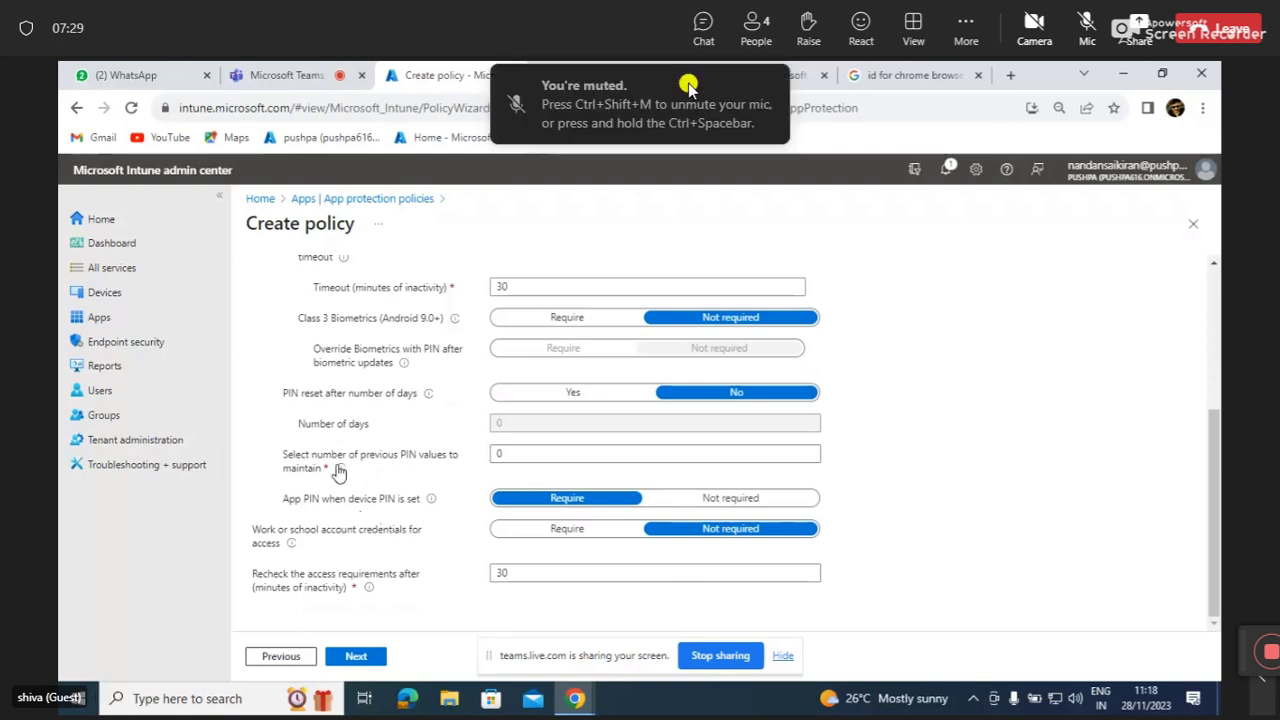
mouse_move(341, 470)
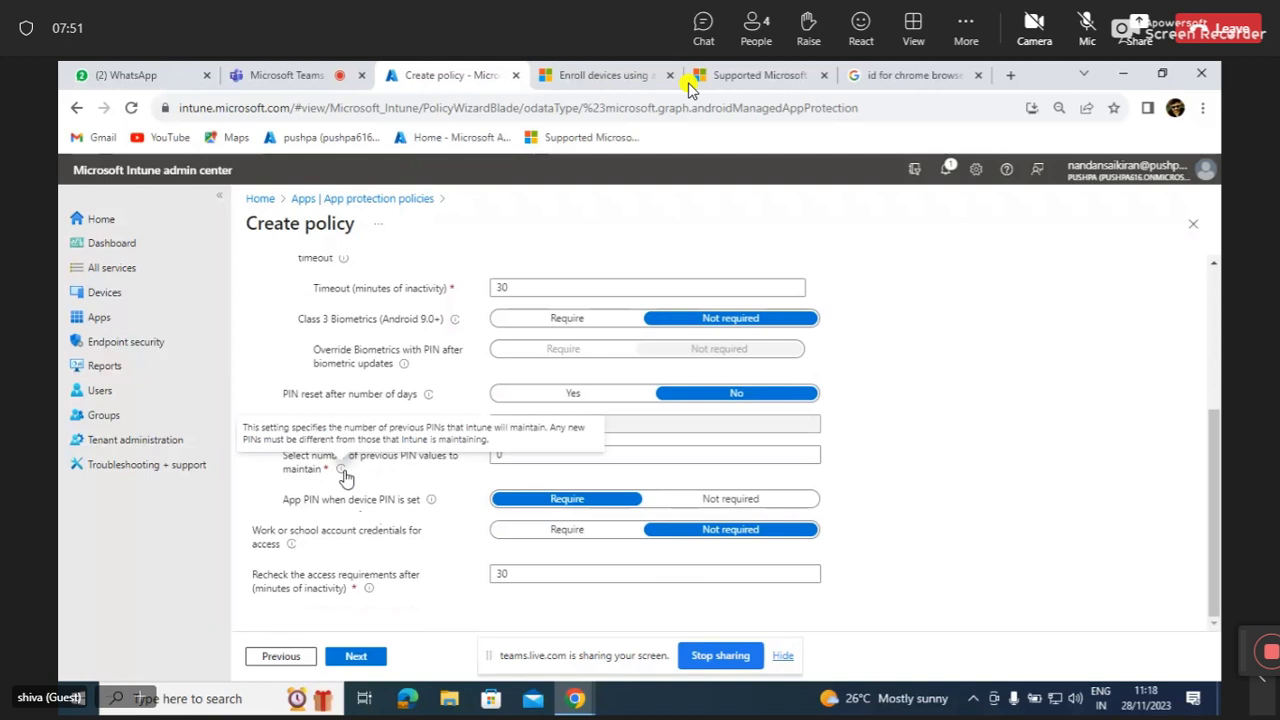
scroll(393, 490, up, 3)
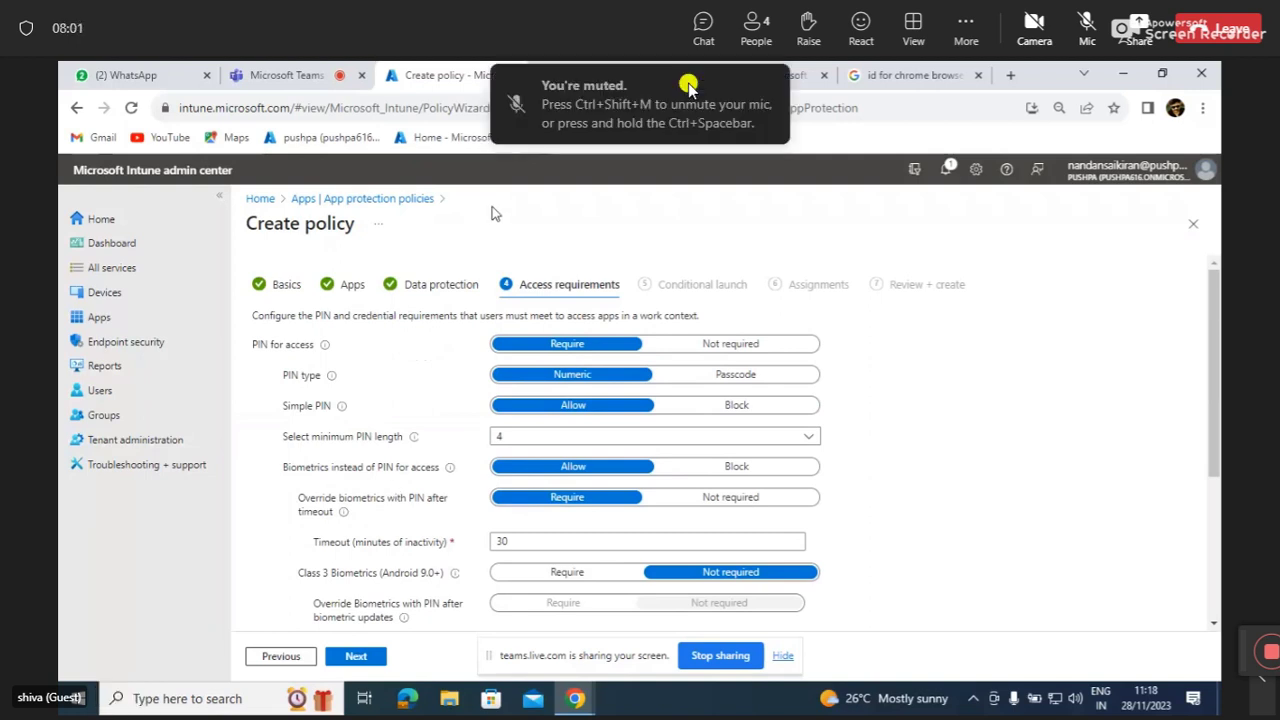
In a new tab, search Google for 'app protection policy intune' and open the Microsoft Learn overview.
click(1011, 76)
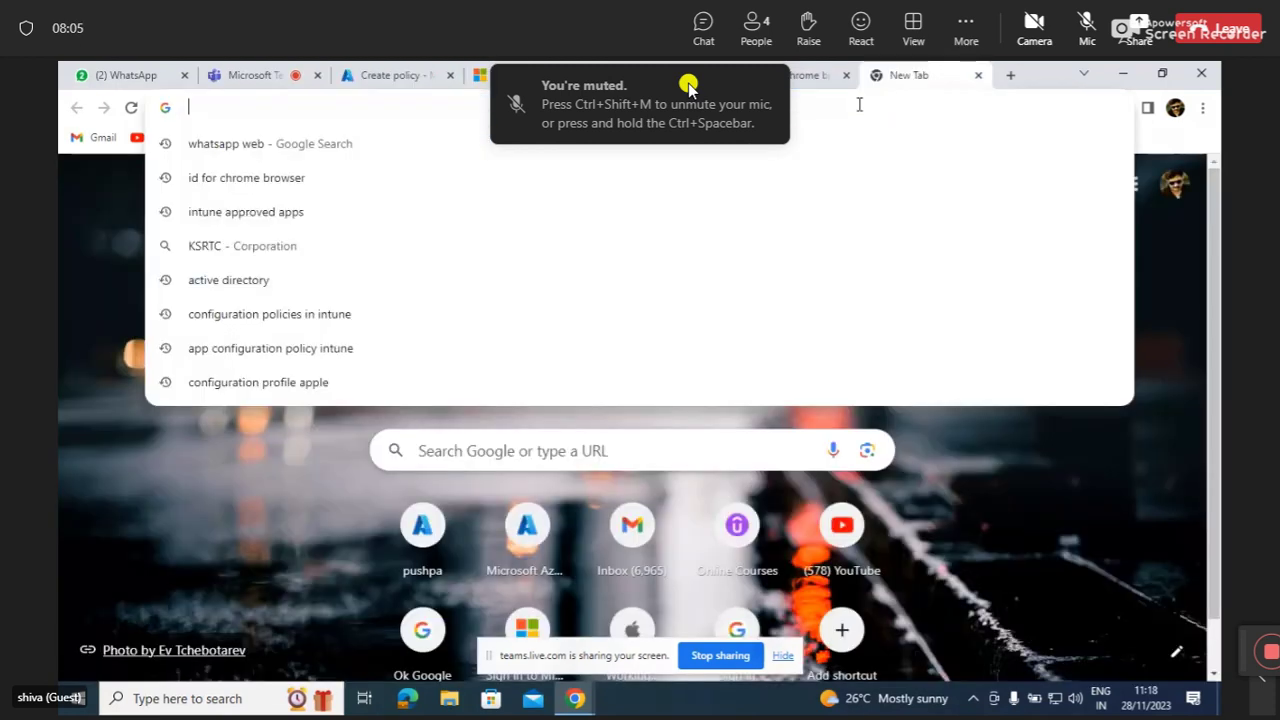
text(app)
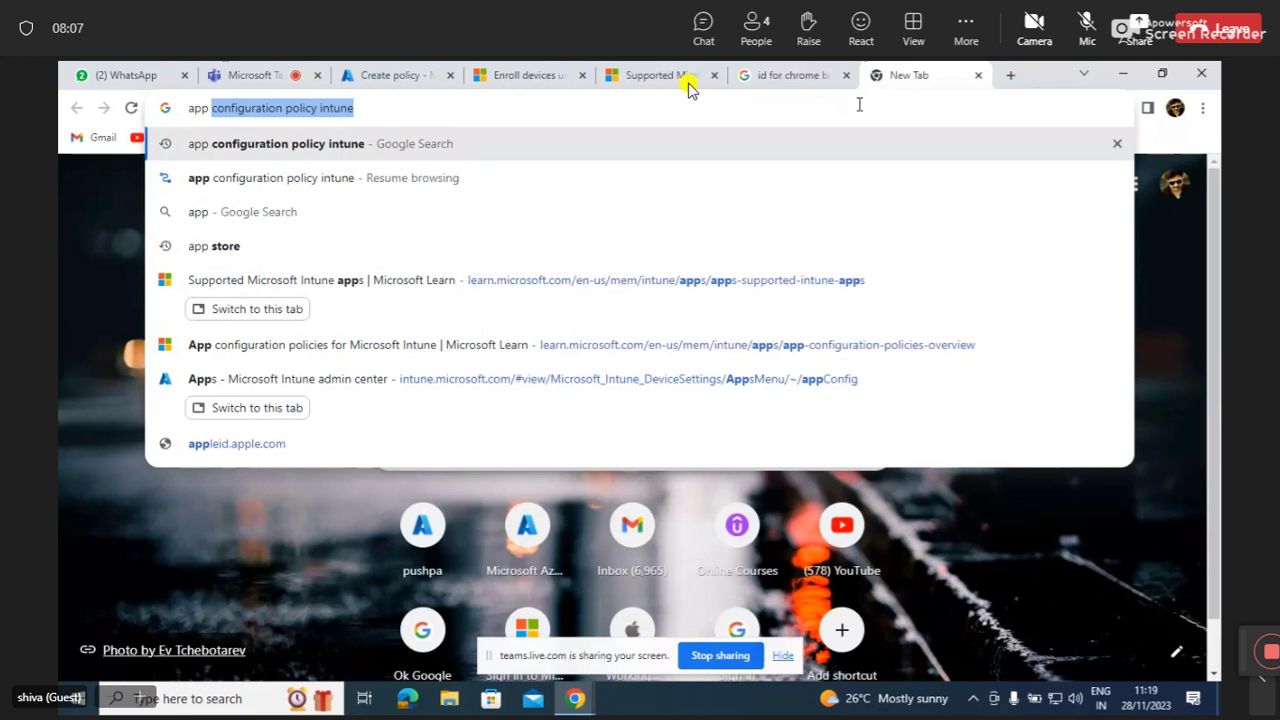
text( pro)
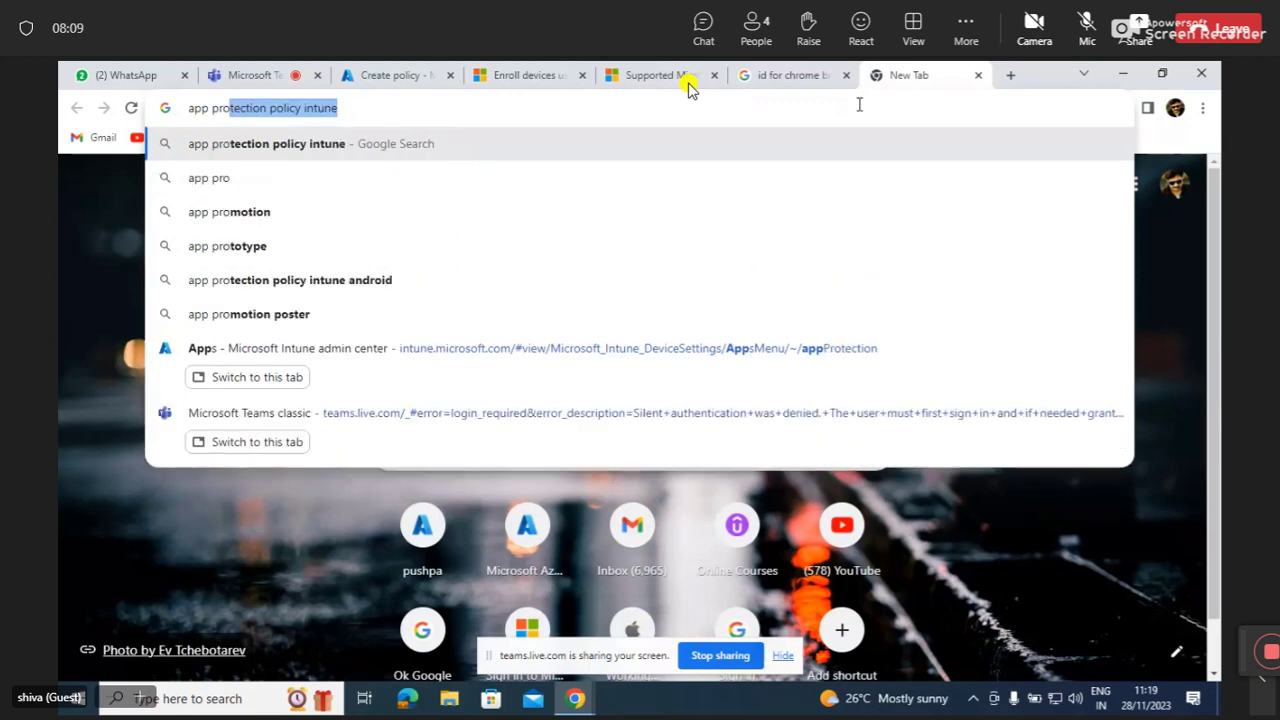
click(508, 149)
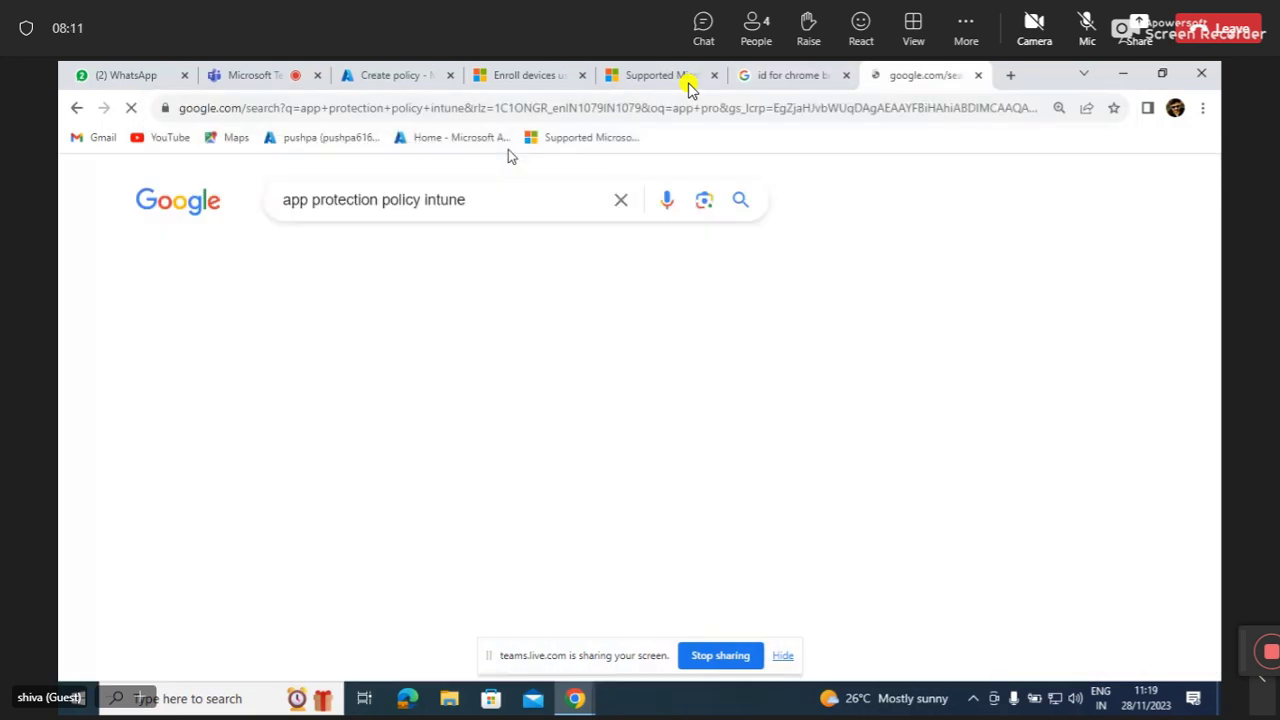
click(349, 446)
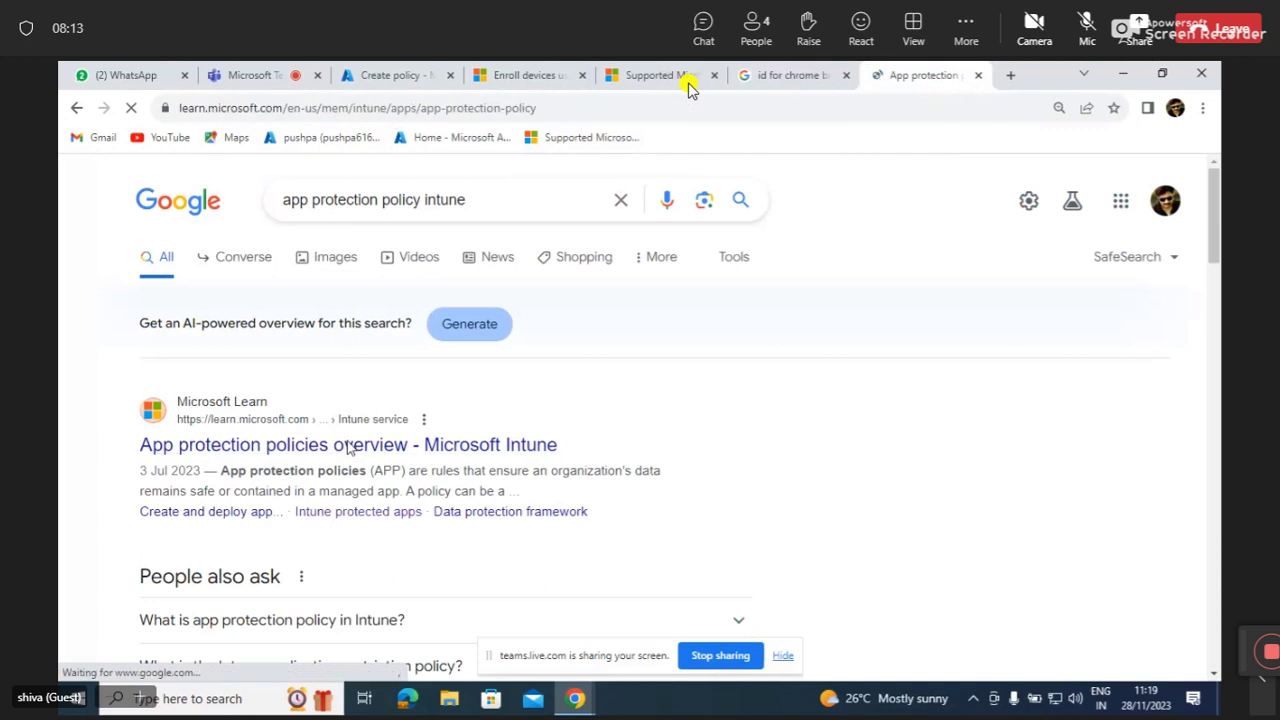
Read through the App protection policies overview article and bookmark it.
scroll(565, 465, down, 5)
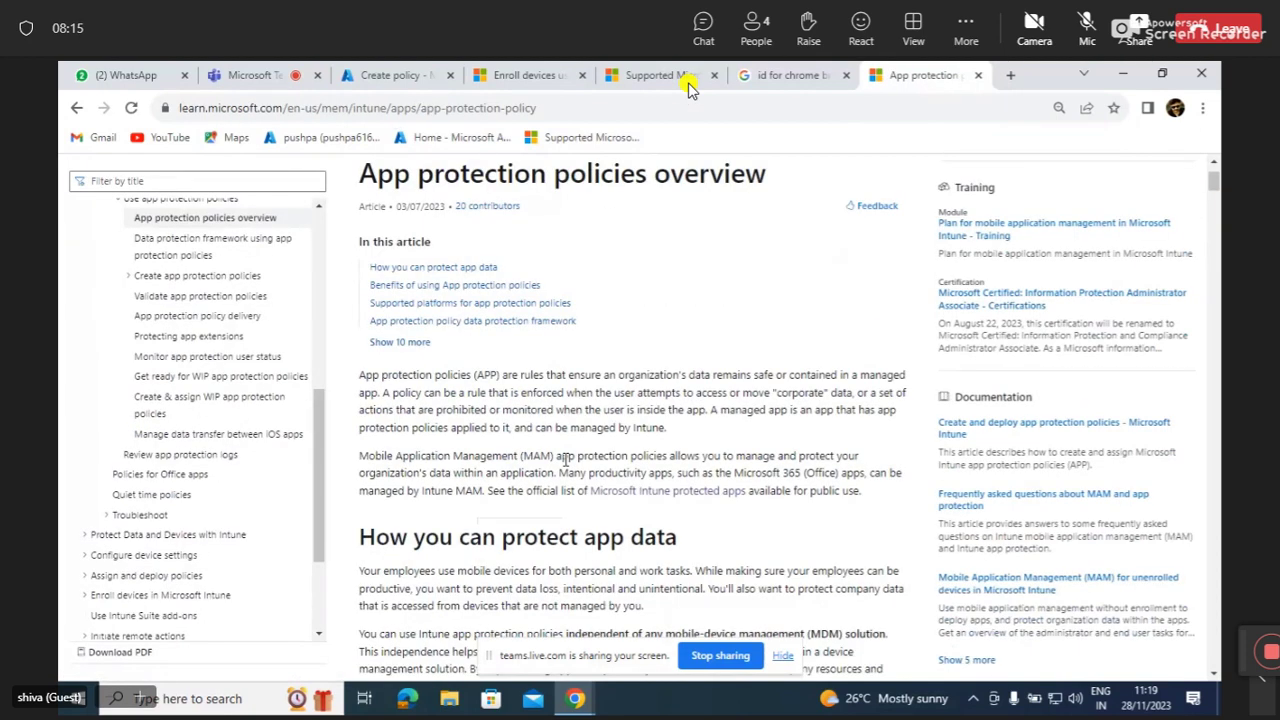
scroll(565, 465, down, 10)
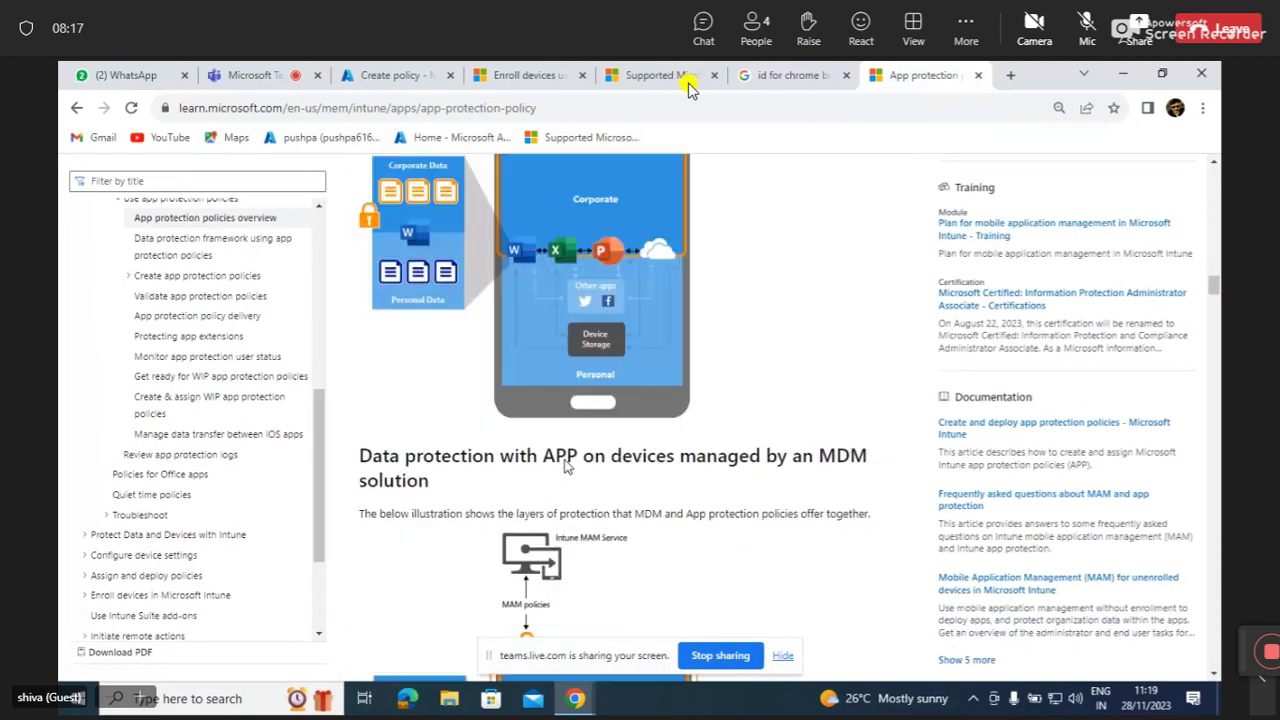
scroll(565, 465, down, 15)
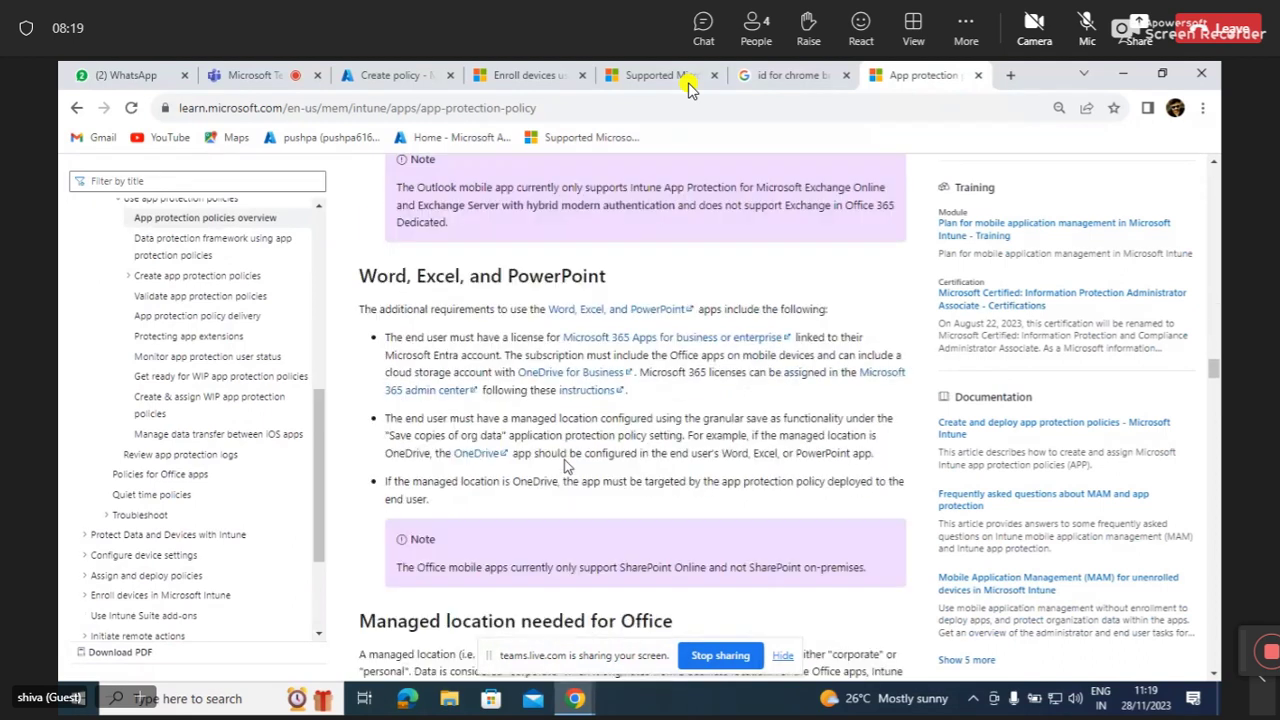
scroll(565, 465, up, 13)
scroll(565, 465, down, 5)
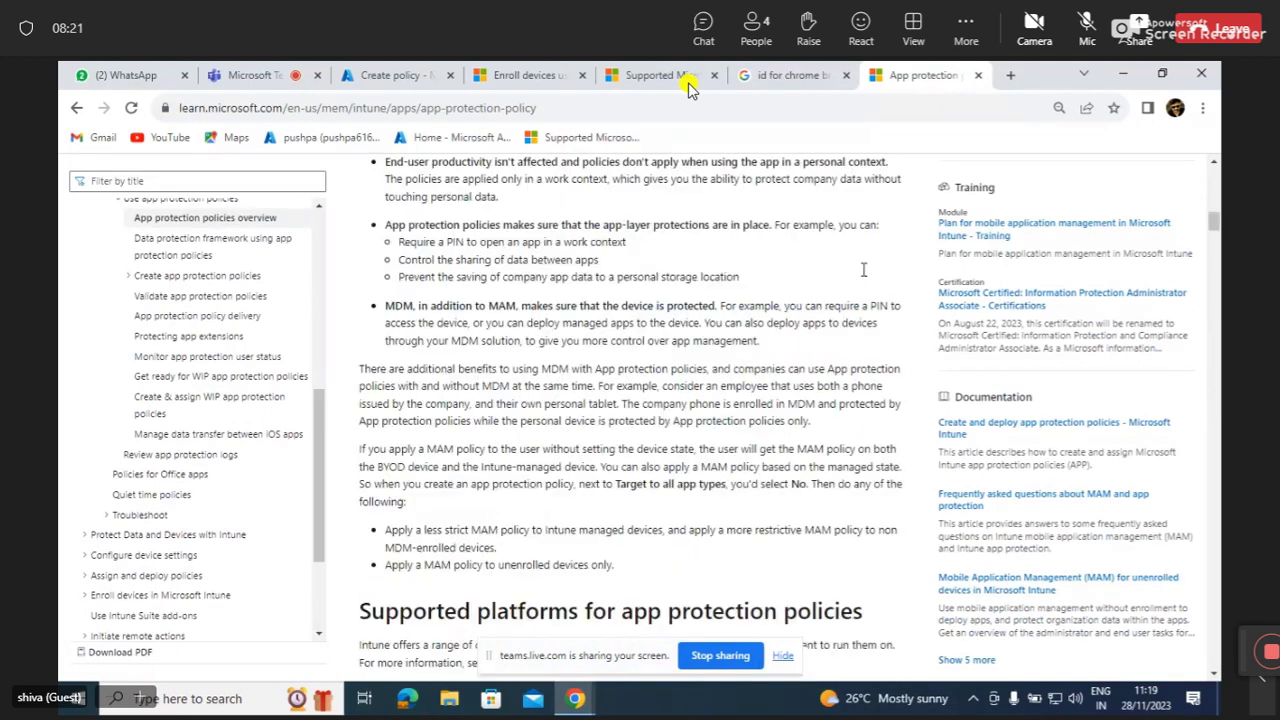
click(1113, 112)
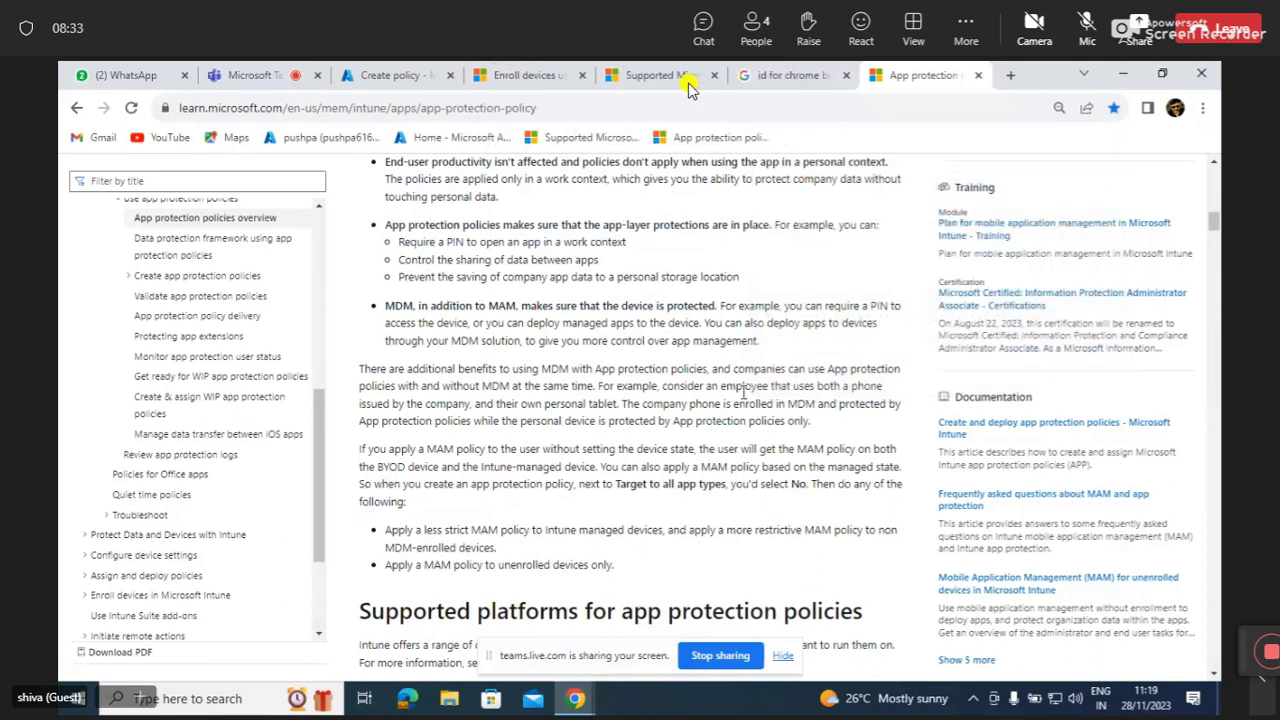
Skim the article once more, then return to the Microsoft Teams call tab.
scroll(743, 392, up, 15)
scroll(742, 398, down, 5)
scroll(742, 398, down, 10)
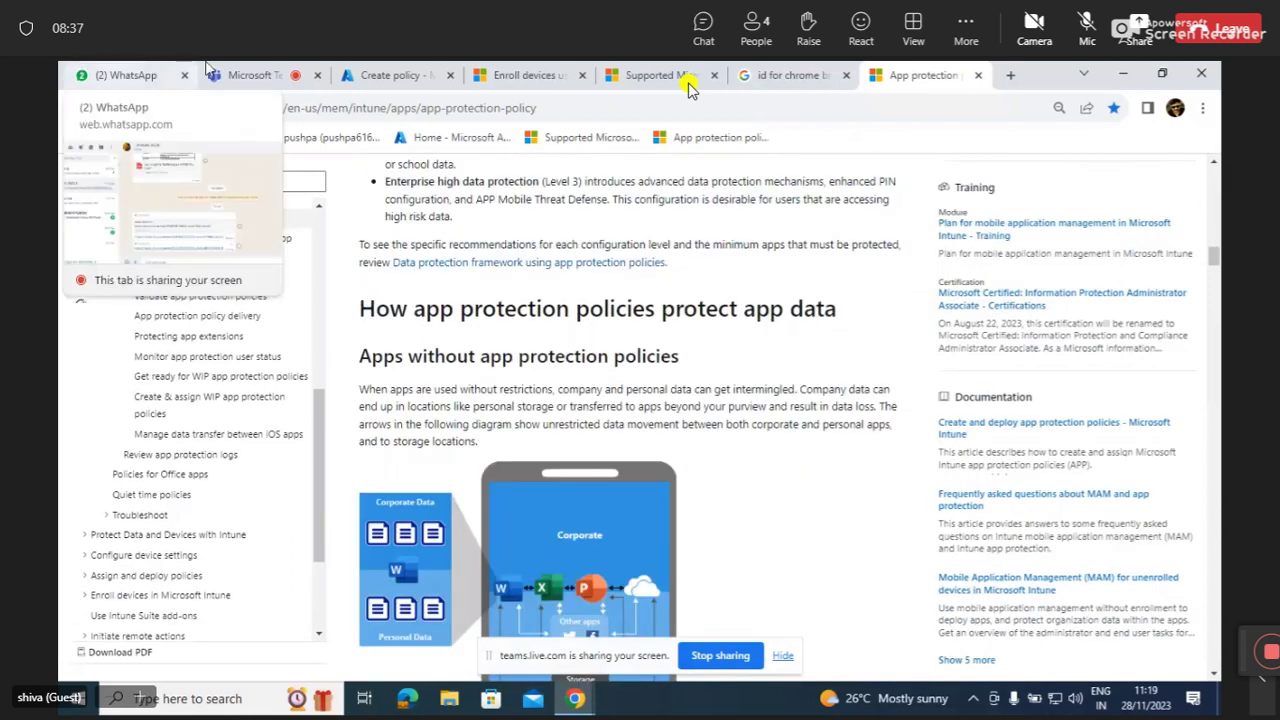
click(240, 72)
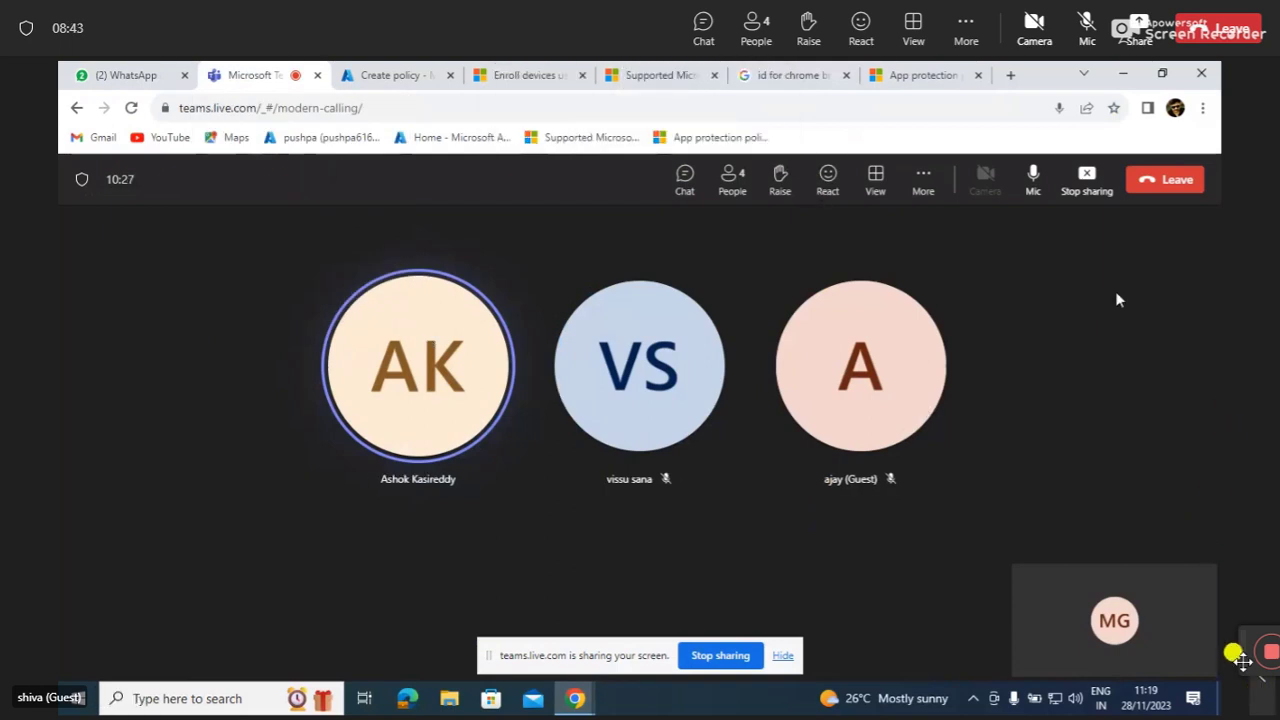
mouse_move(1070, 652)
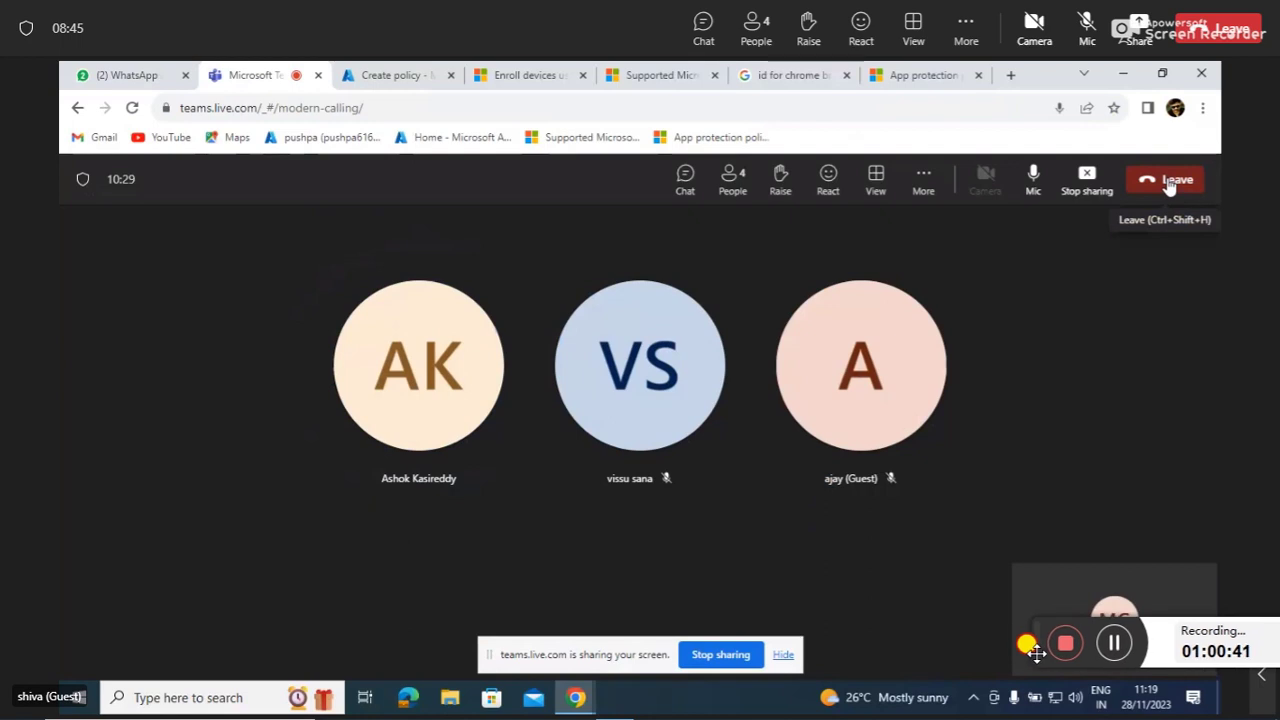